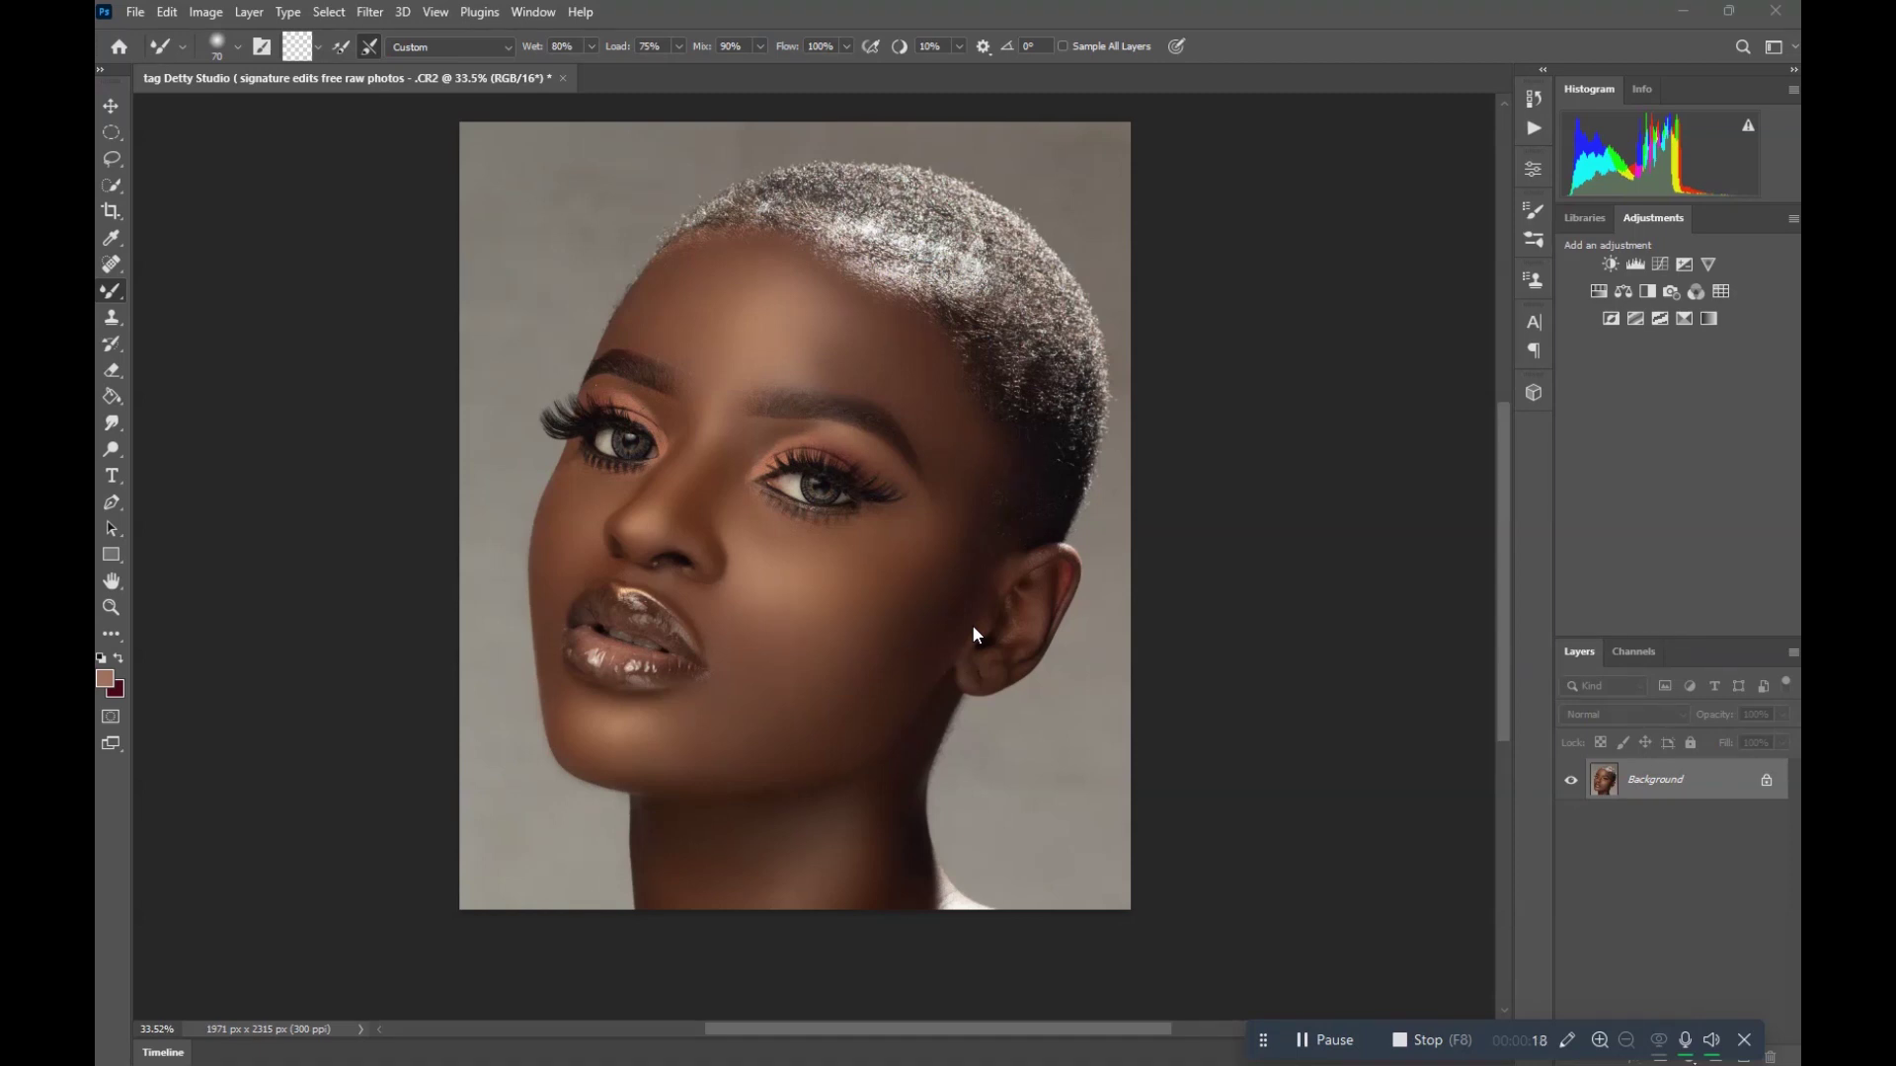
- Examine the skin on the portrait's face, both close up and at full view
{"action": "scroll", "coordinate": [947, 628], "scroll_direction": "down", "scroll_amount": 4}
{"action": "scroll", "coordinate": [725, 553], "scroll_direction": "up", "scroll_amount": 3}
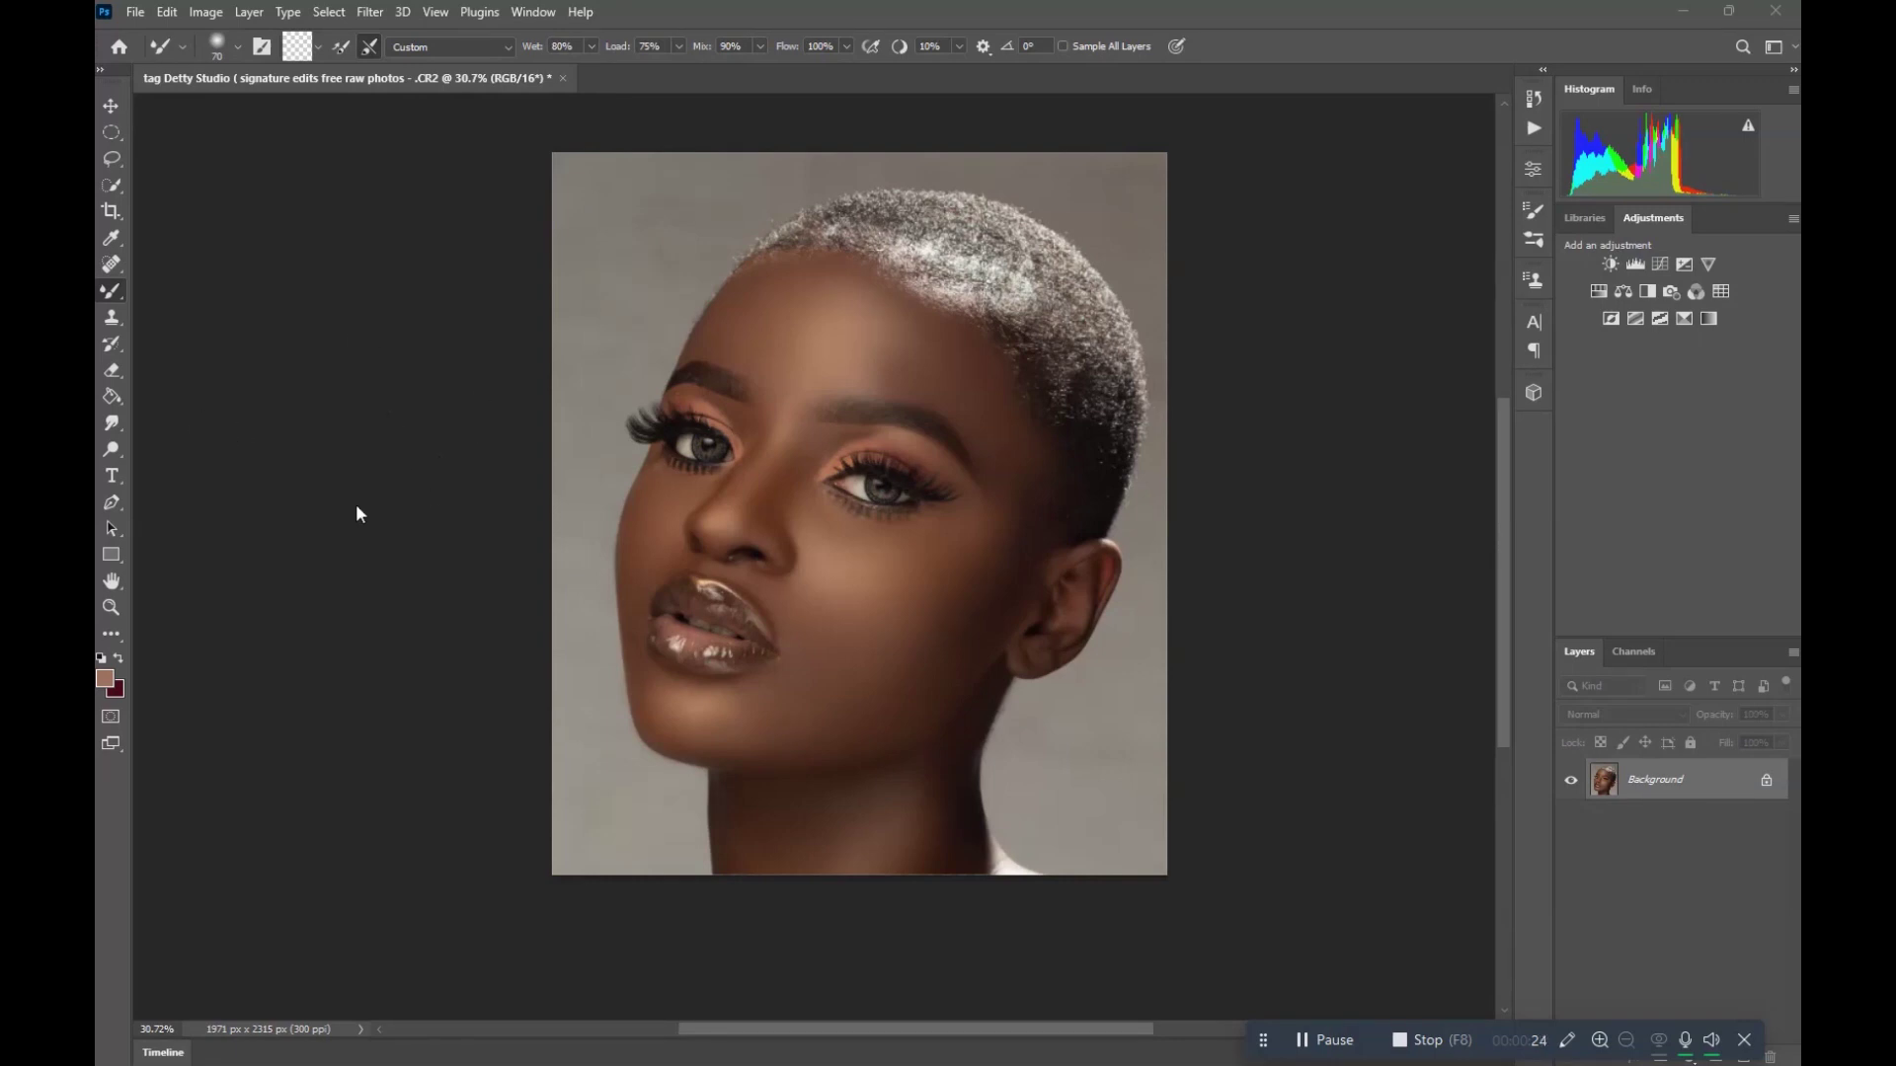
{"action": "scroll", "coordinate": [879, 499], "scroll_direction": "down", "scroll_amount": 3}
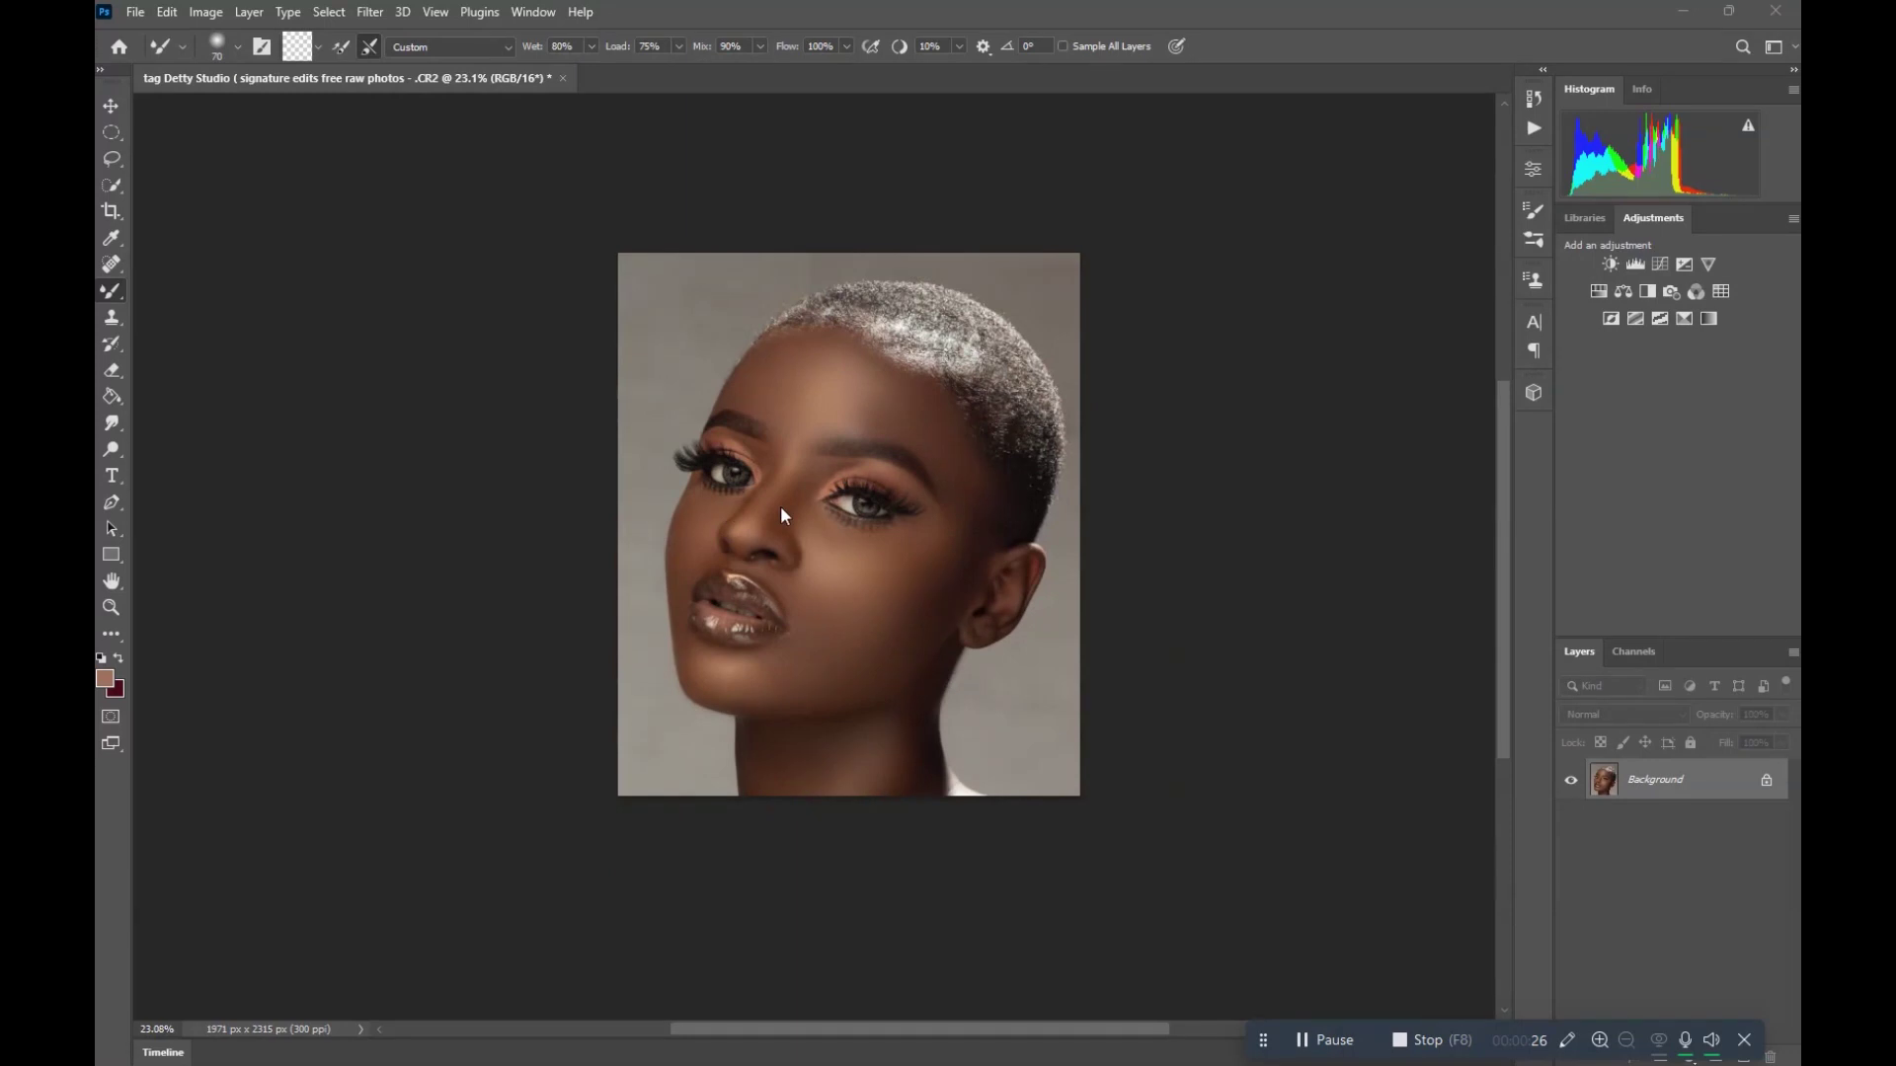
{"action": "scroll", "coordinate": [780, 506], "scroll_direction": "up", "scroll_amount": 5}
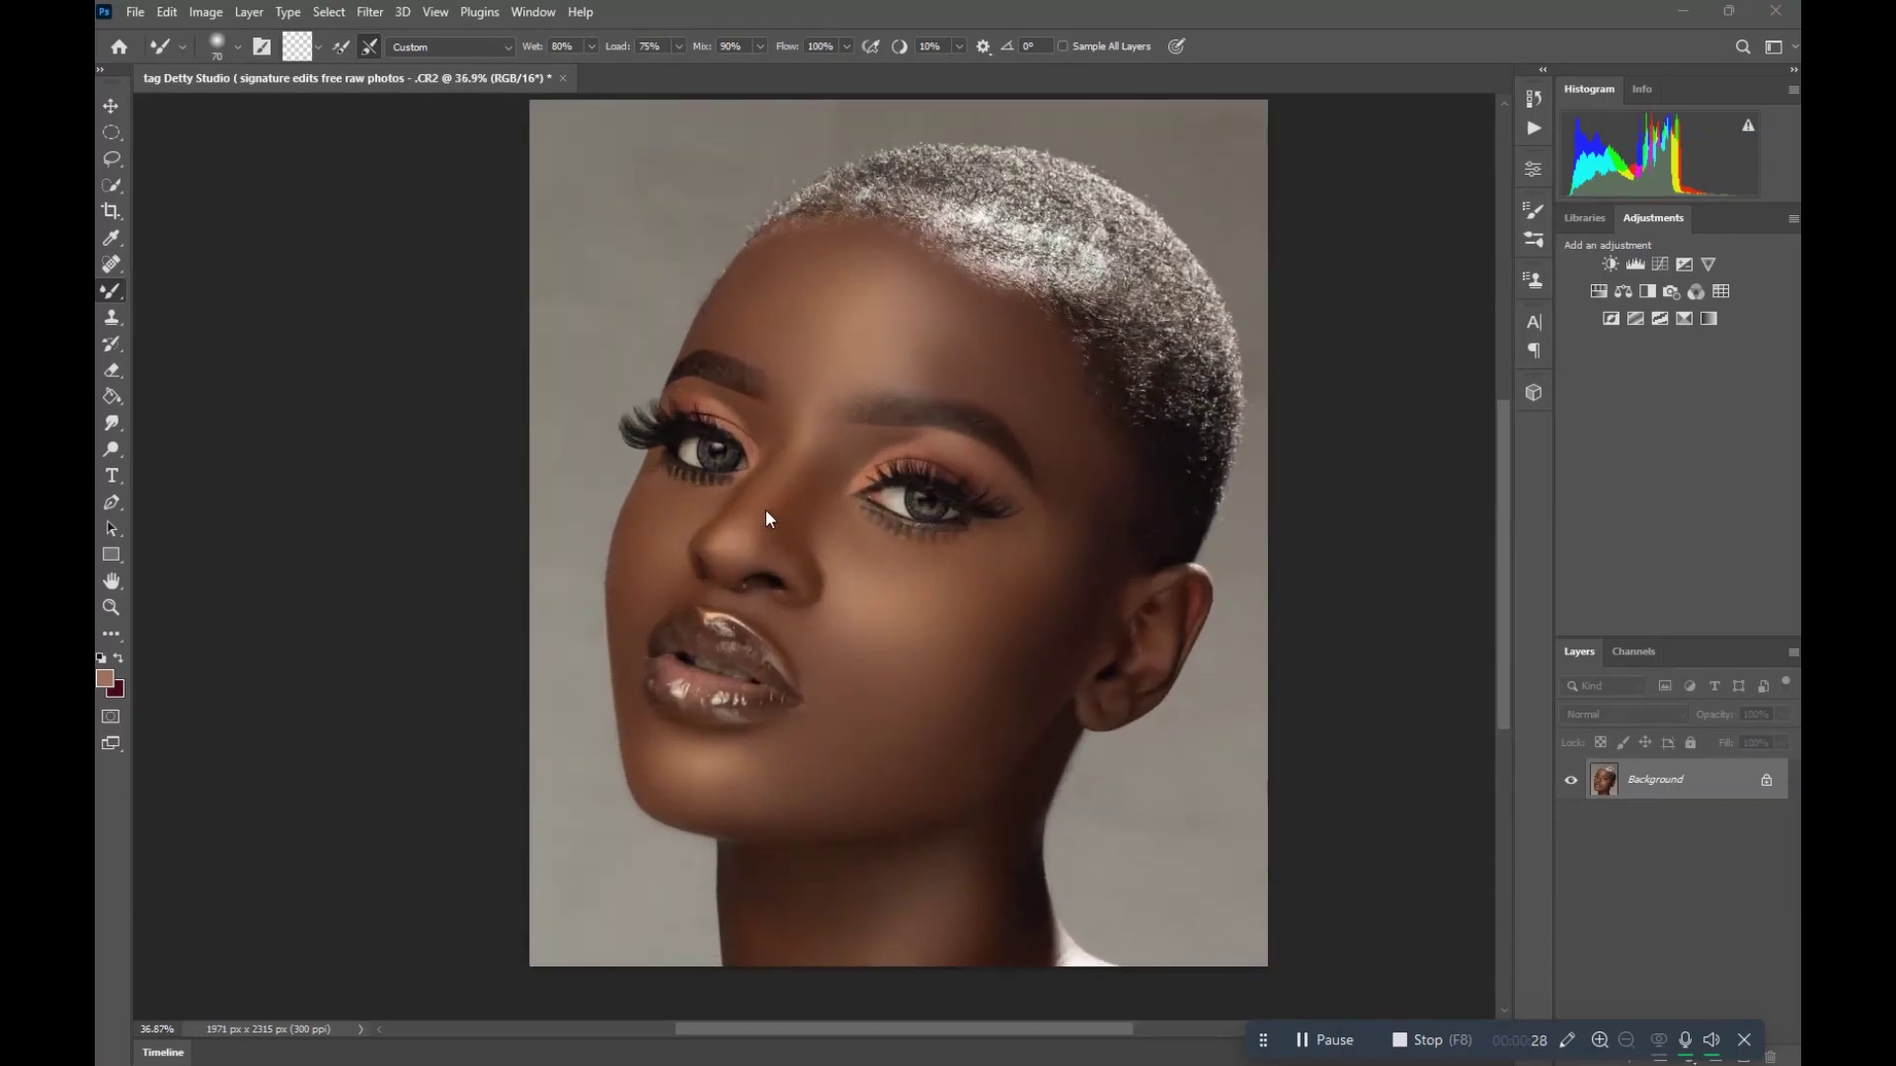
{"action": "scroll", "coordinate": [630, 458], "scroll_direction": "down", "scroll_amount": 2}
{"action": "scroll", "coordinate": [654, 524], "scroll_direction": "up", "scroll_amount": 2}
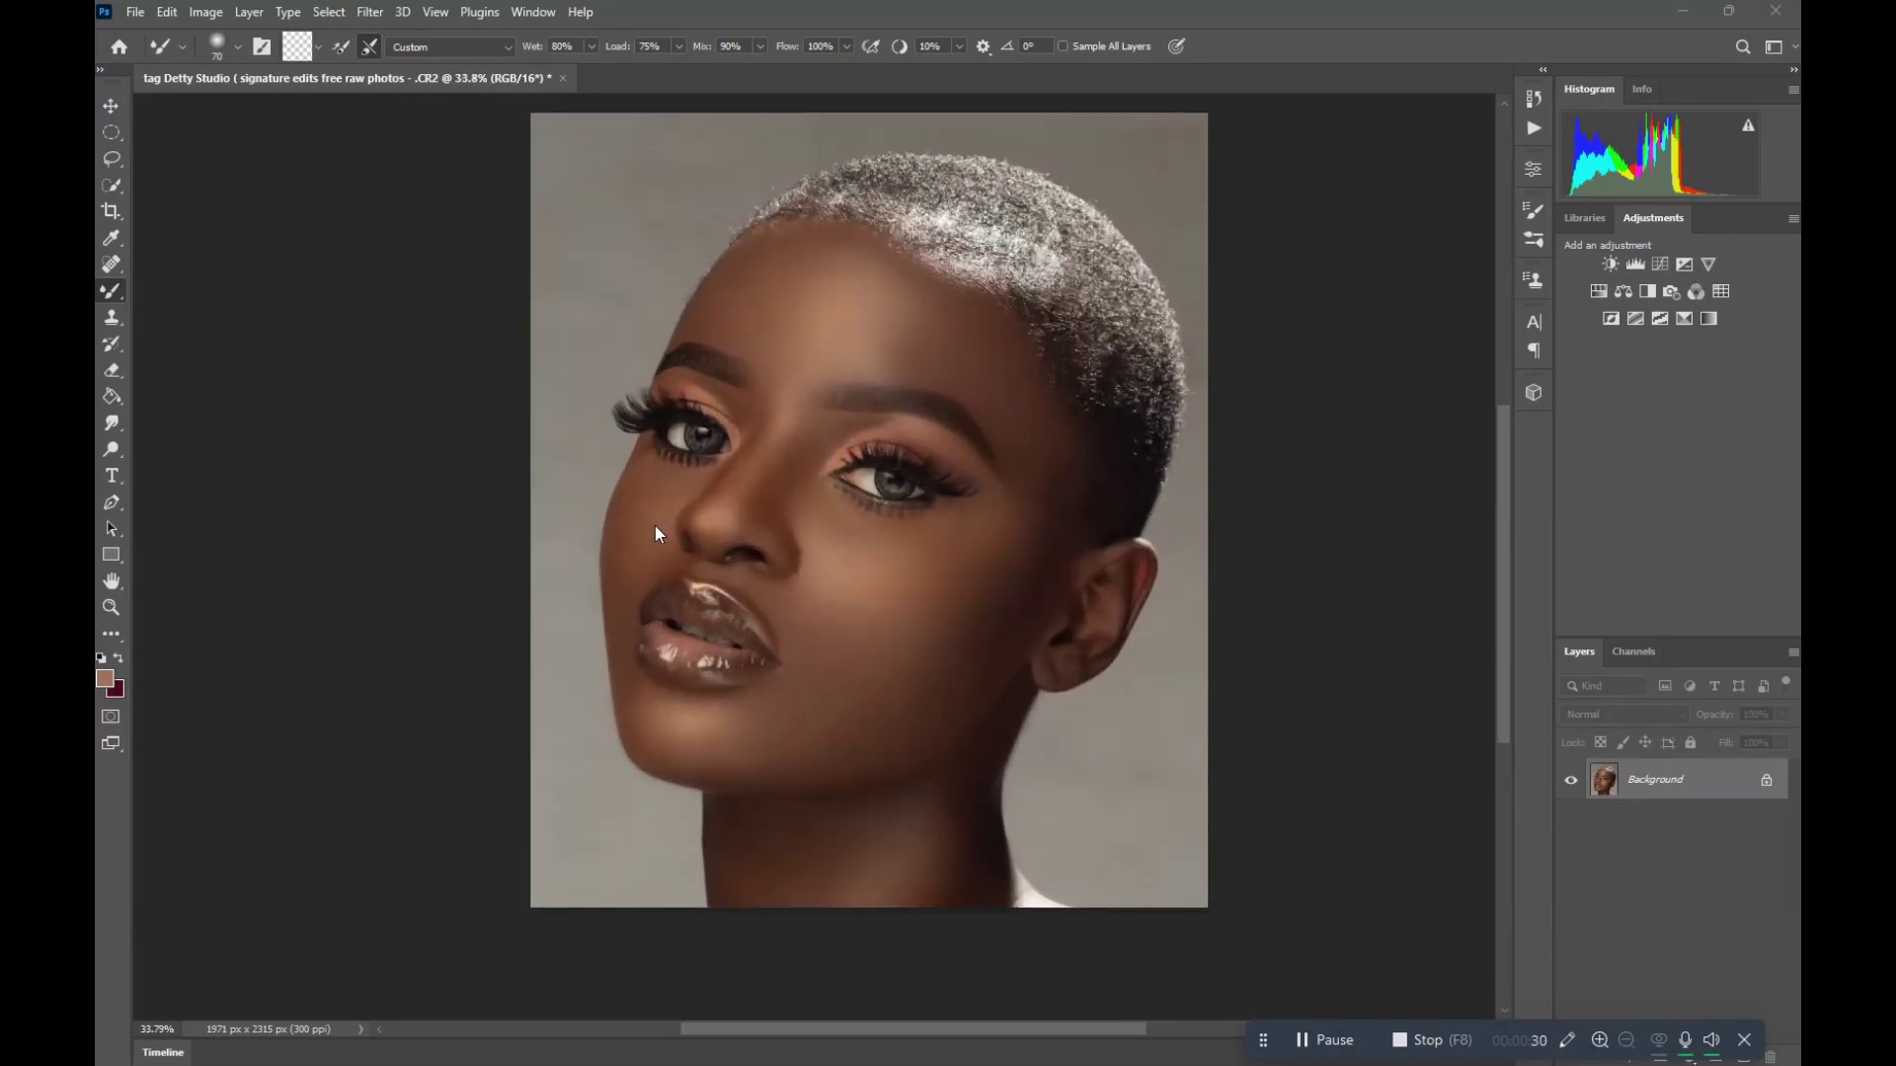
{"action": "scroll", "coordinate": [677, 527], "scroll_direction": "down", "scroll_amount": 2}
{"action": "scroll", "coordinate": [808, 543], "scroll_direction": "up", "scroll_amount": 1}
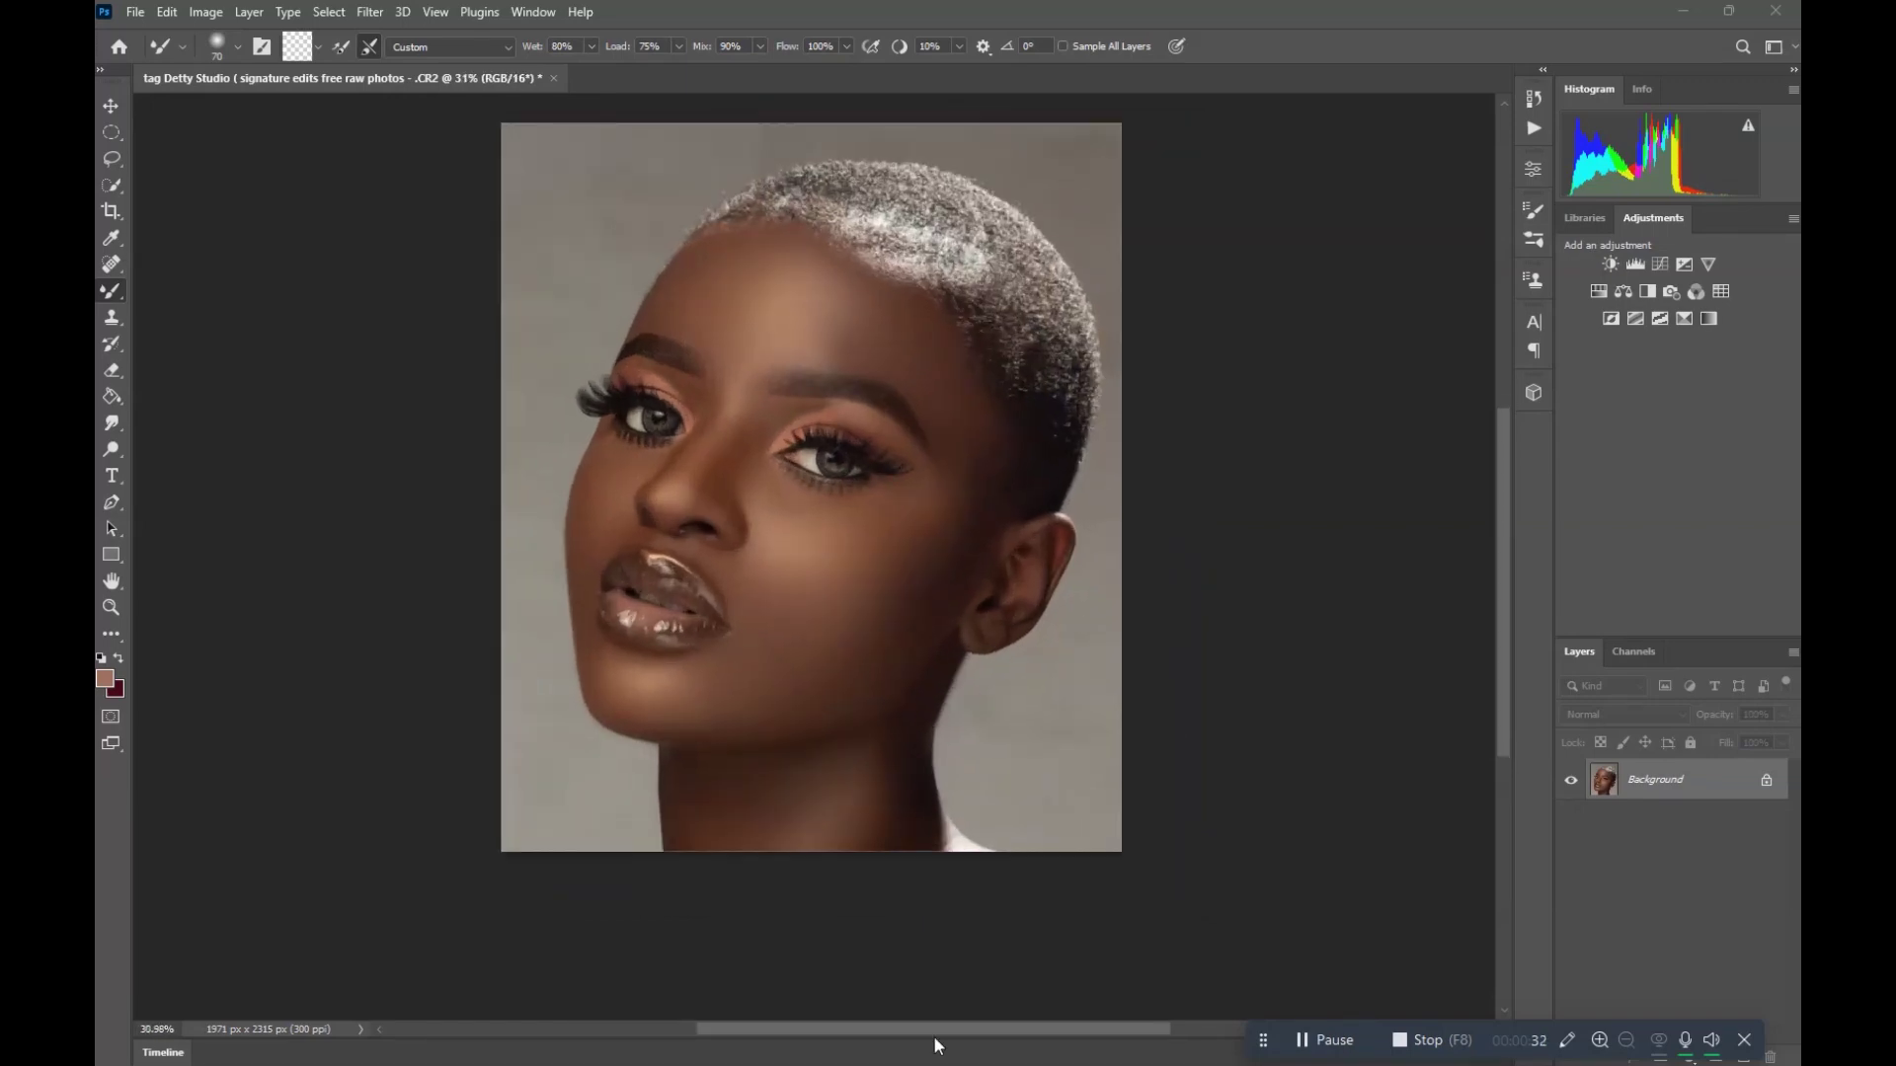
{"action": "scroll", "coordinate": [845, 470], "scroll_direction": "down", "scroll_amount": 1}
{"action": "scroll", "coordinate": [610, 405], "scroll_direction": "up", "scroll_amount": 2}
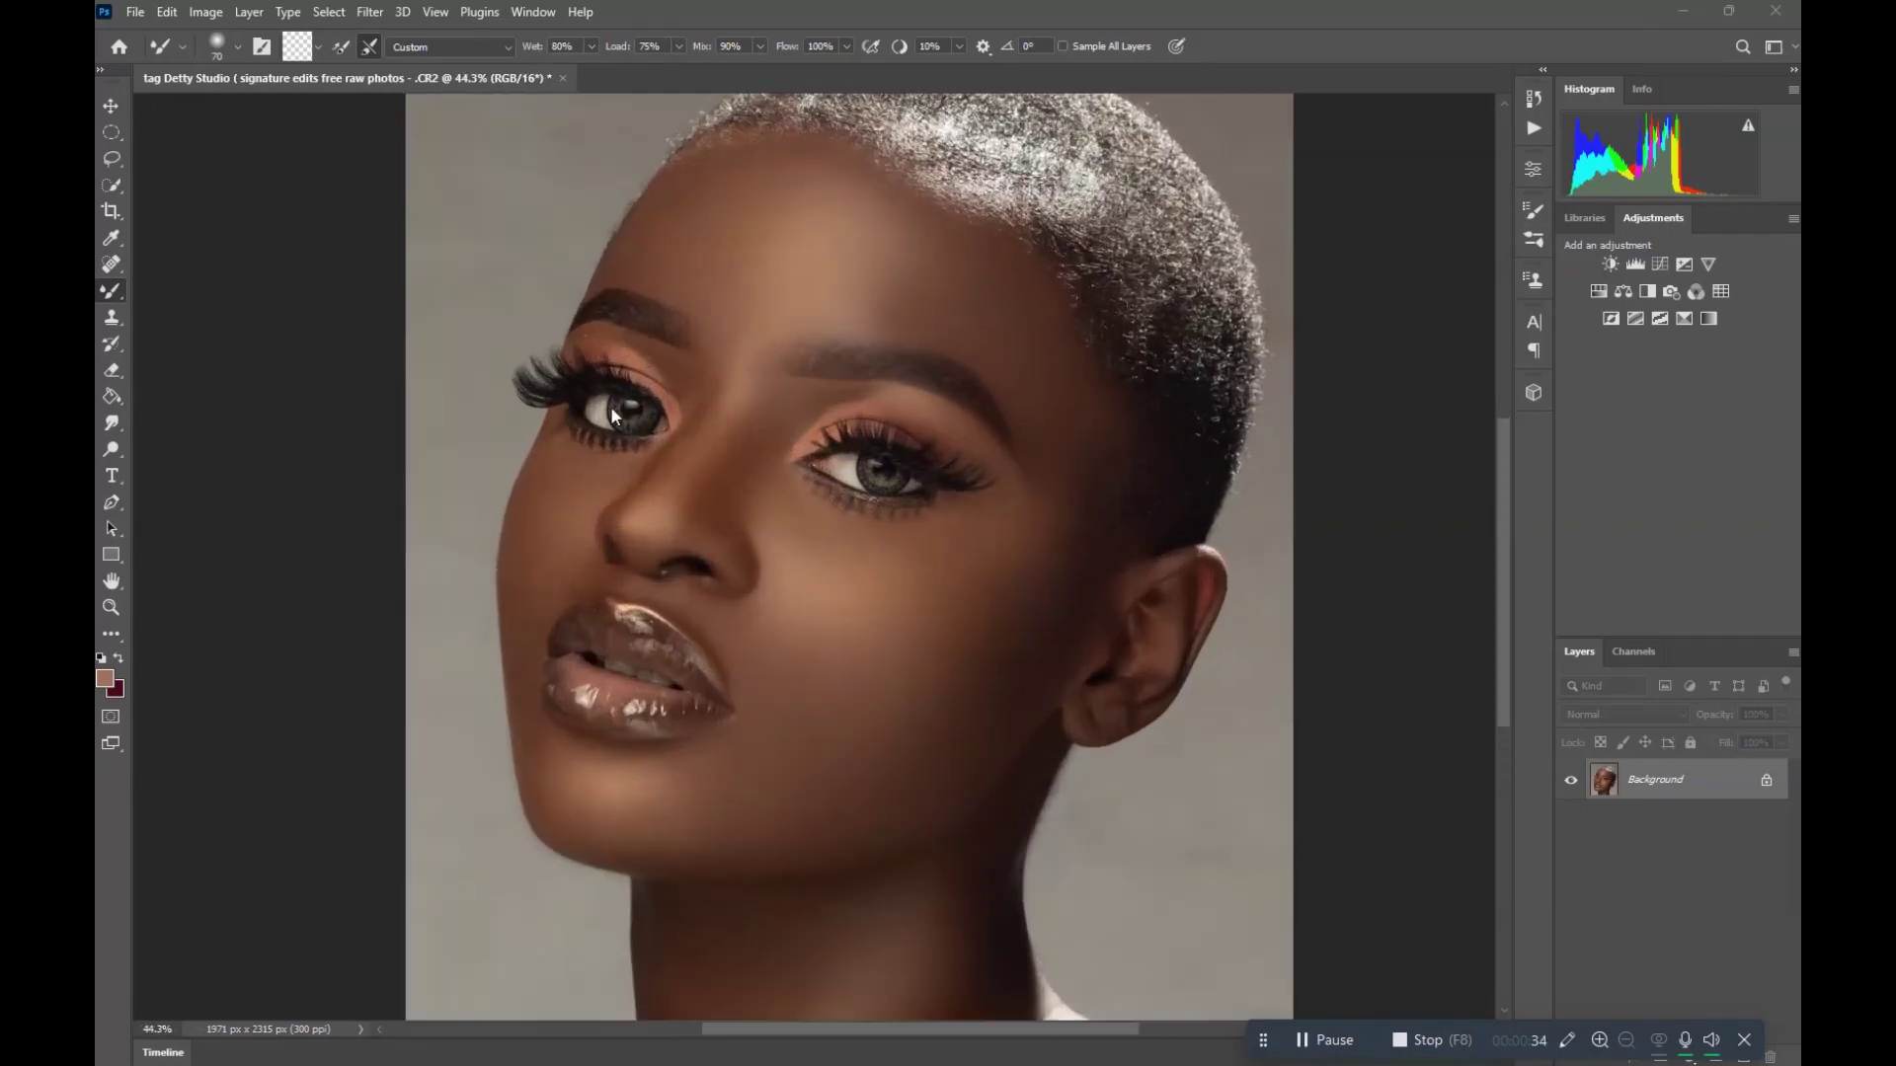
{"action": "scroll", "coordinate": [732, 341], "scroll_direction": "down", "scroll_amount": 1}
{"action": "scroll", "coordinate": [739, 394], "scroll_direction": "up", "scroll_amount": 3}
{"action": "scroll", "coordinate": [739, 394], "scroll_direction": "down", "scroll_amount": 2}
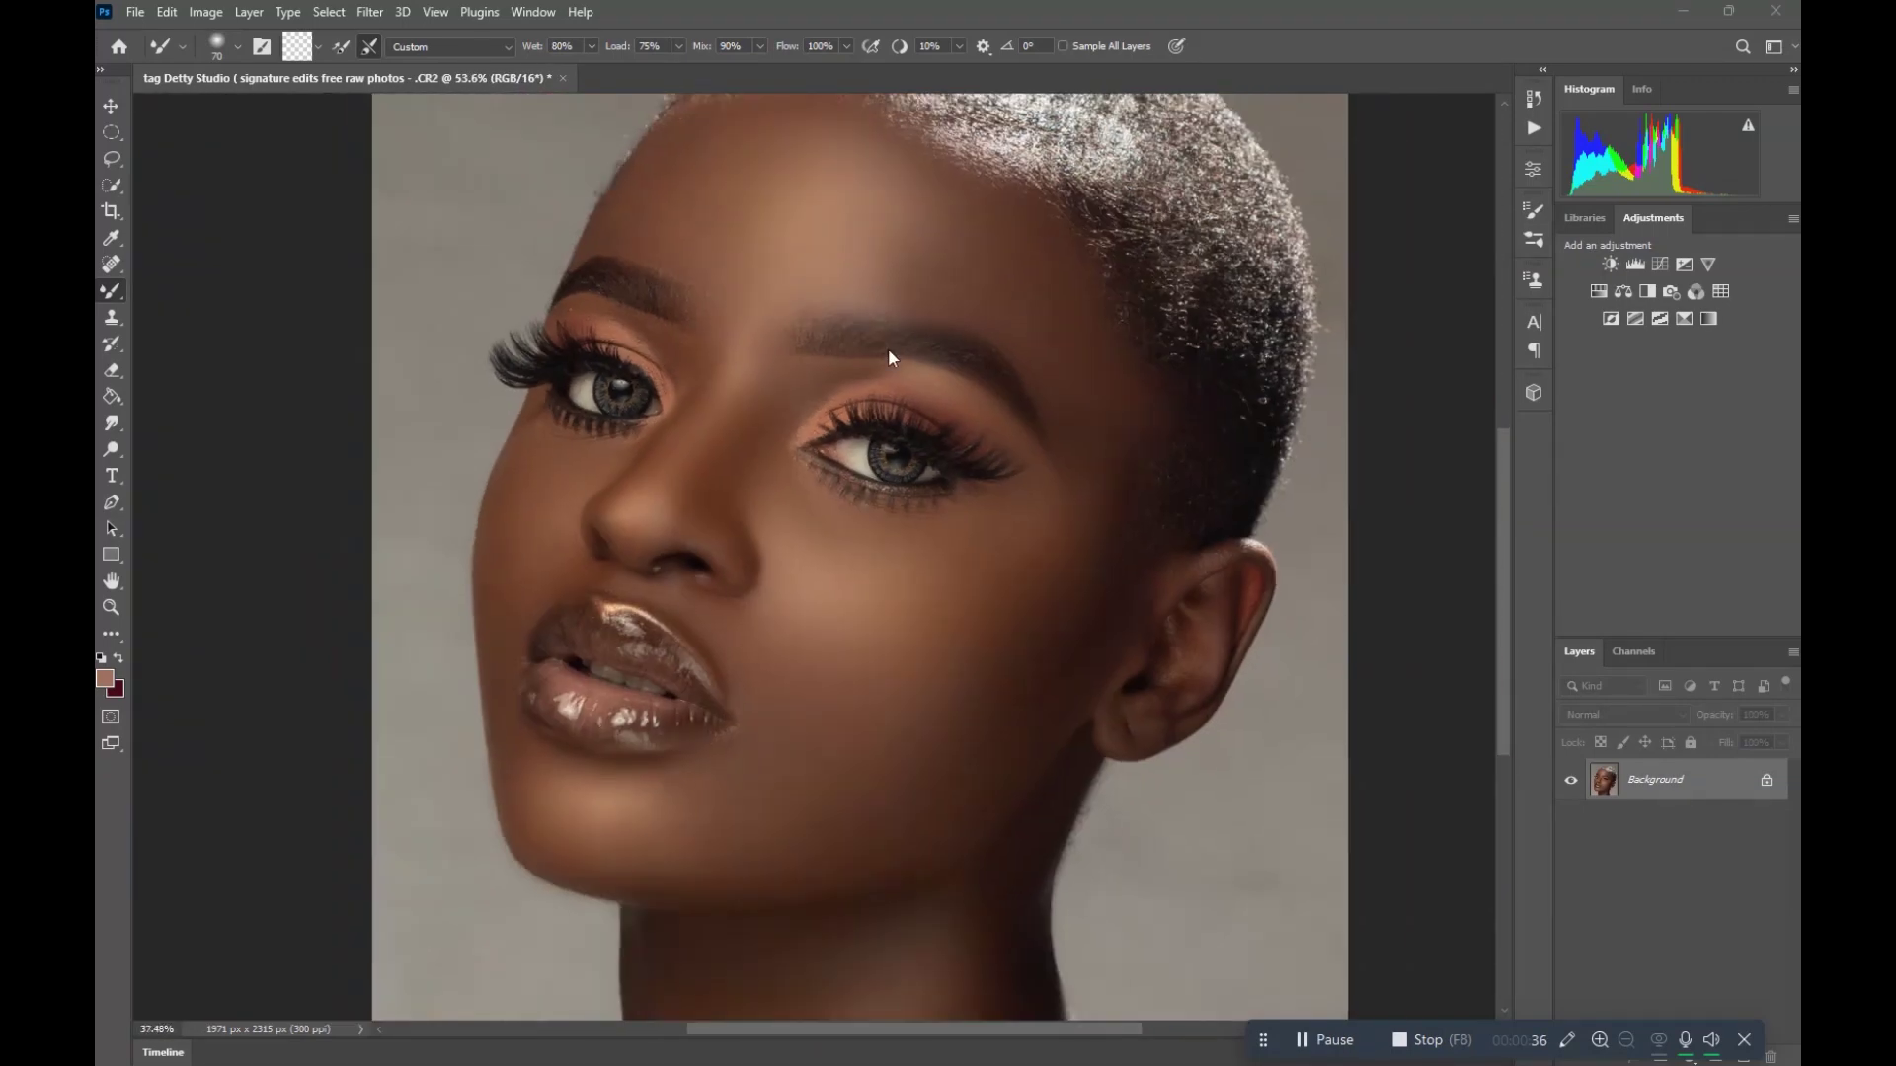
{"action": "scroll", "coordinate": [857, 637], "scroll_direction": "down", "scroll_amount": 1}
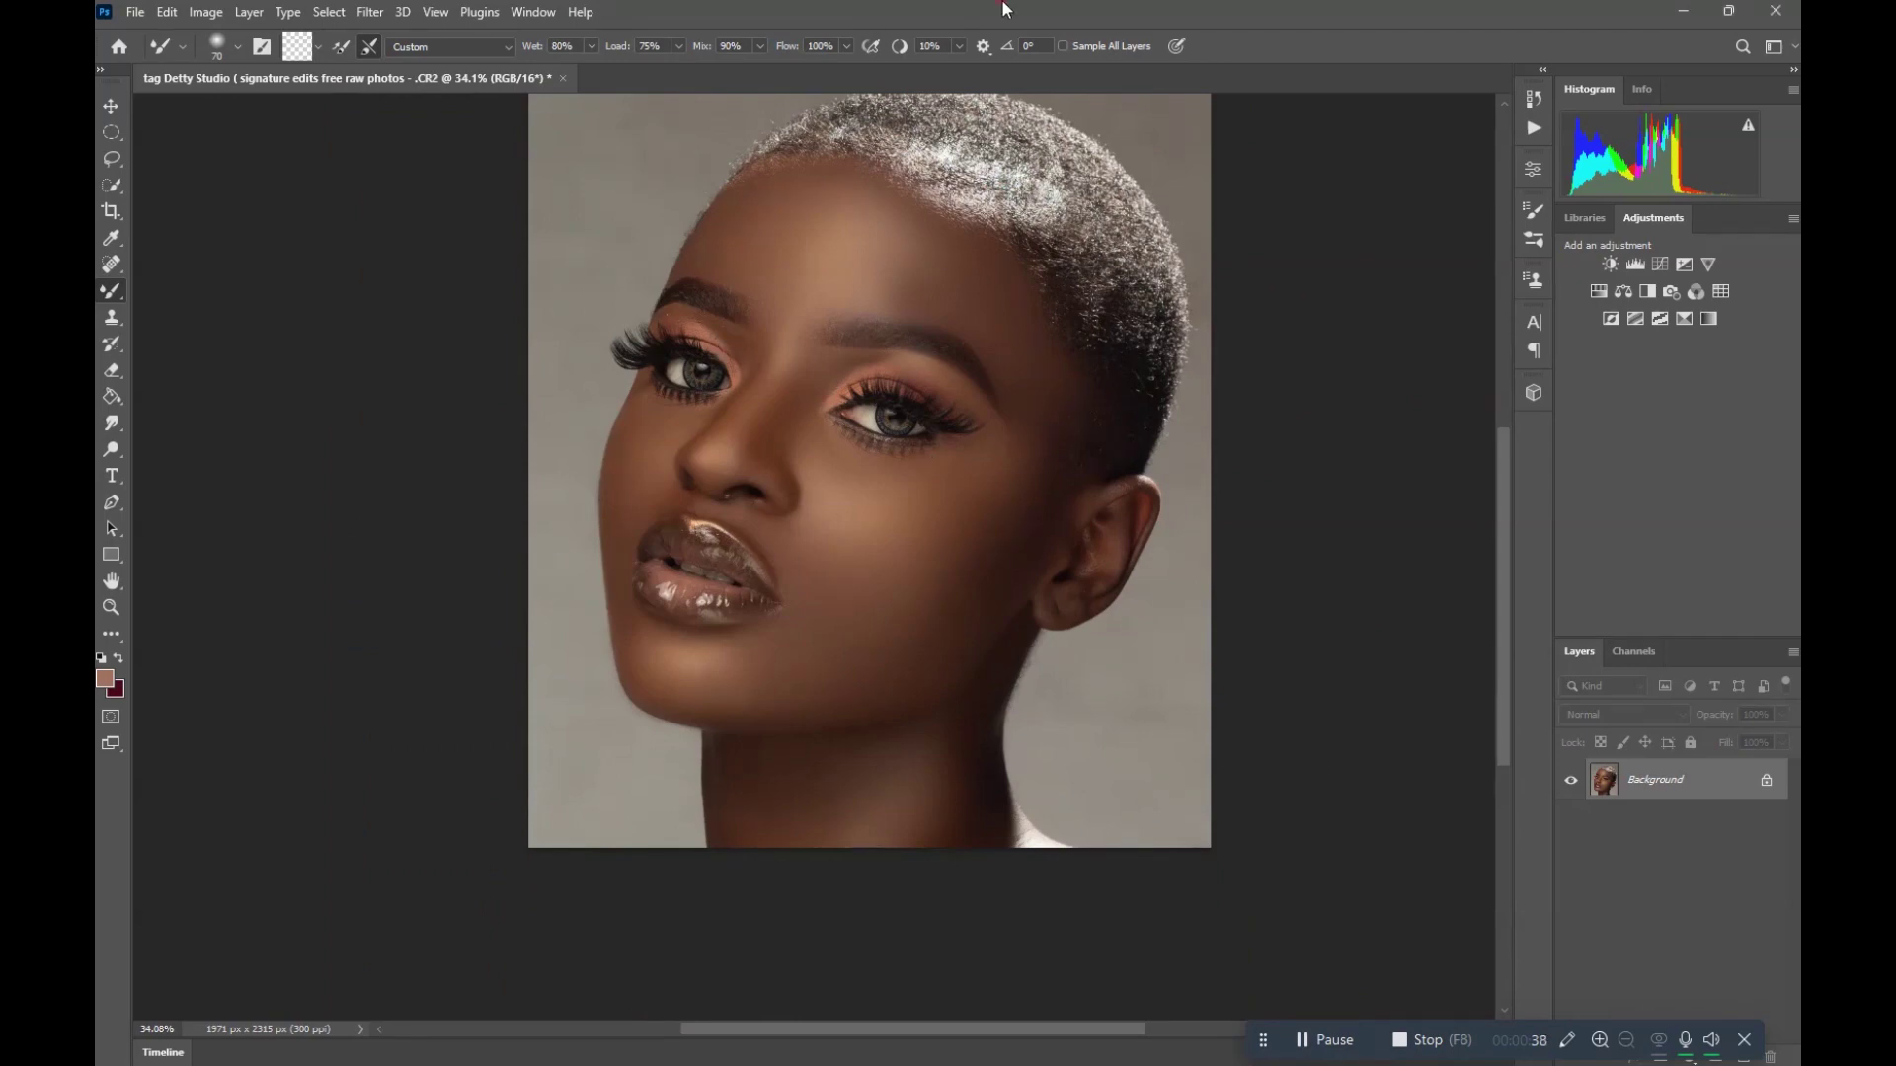
- Place the "credit @ Detty Studio free raws" photo from the file folder into the portrait document, accepting the Camera Raw settings
{"action": "left_click_drag", "start_coordinate": [999, 5], "coordinate": [1194, 187]}
{"action": "left_click", "coordinate": [619, 31]}
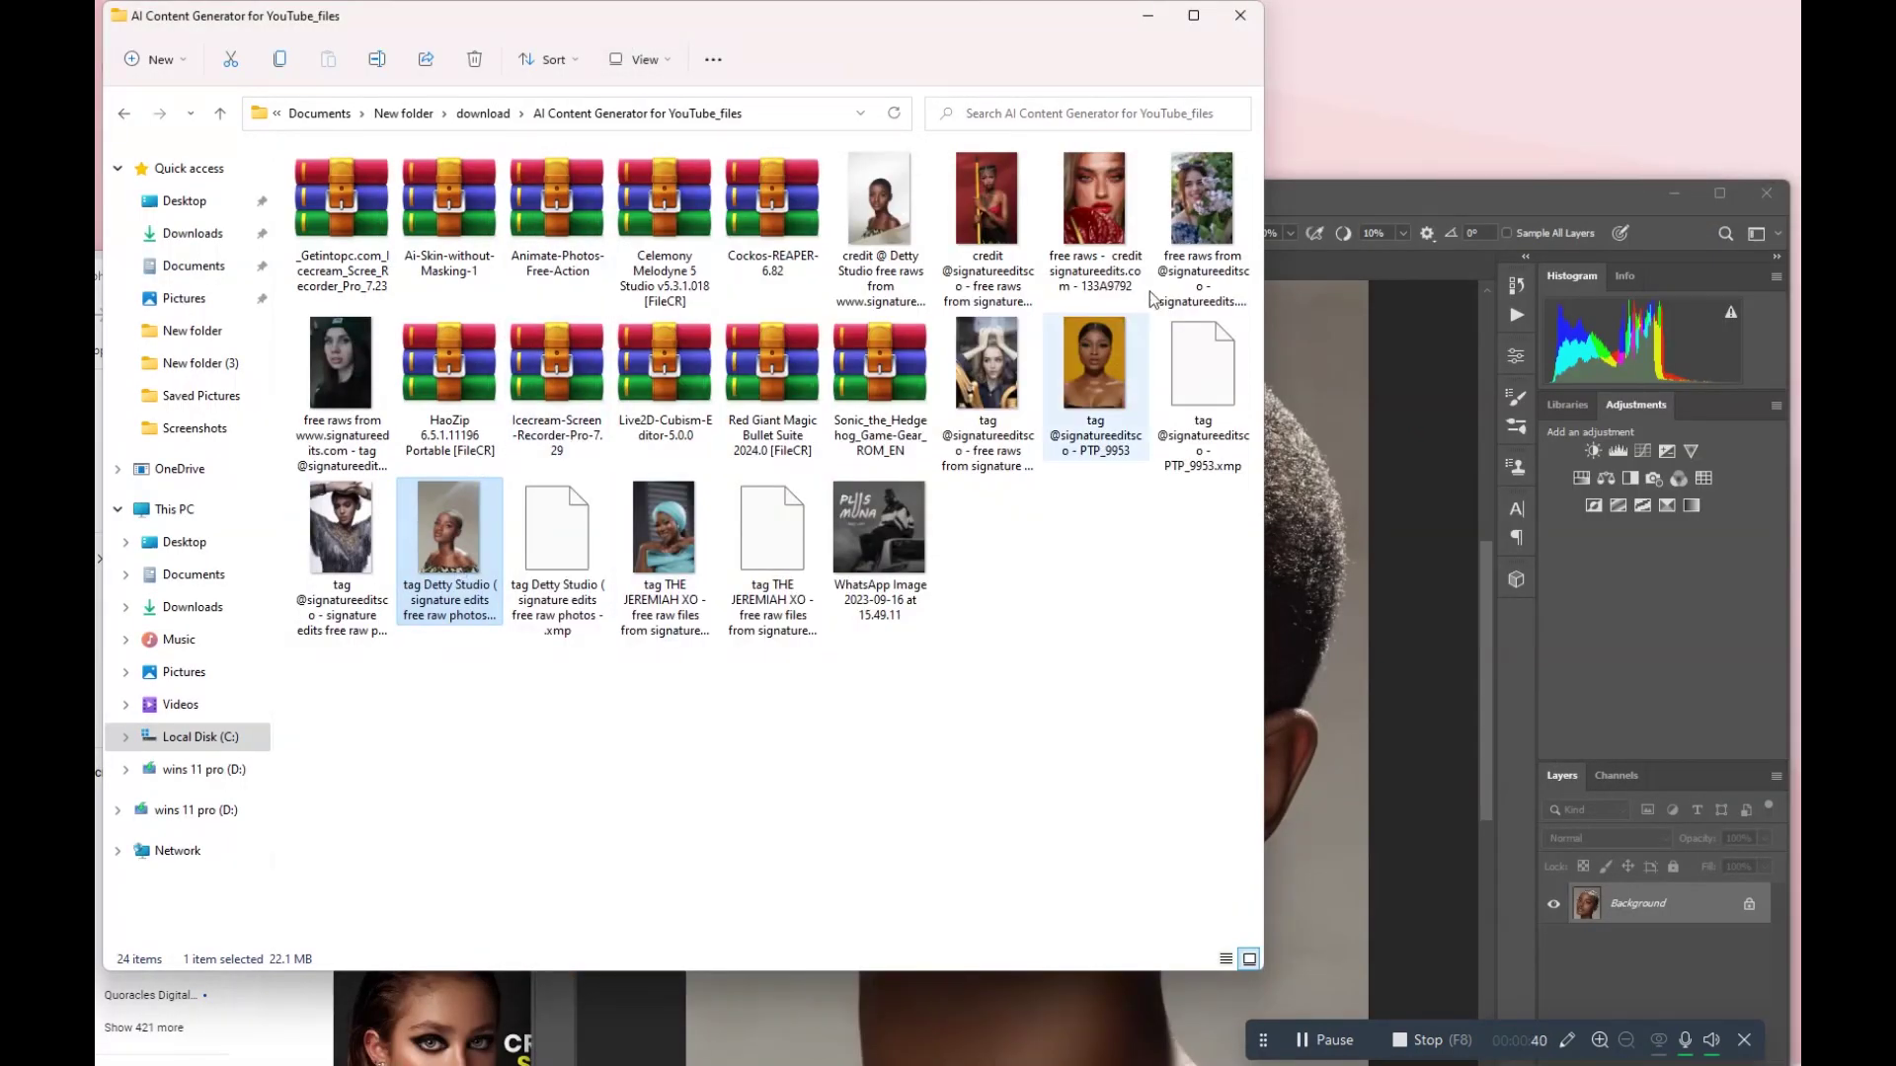
{"action": "left_click", "coordinate": [882, 232]}
{"action": "left_click_drag", "start_coordinate": [971, 285], "coordinate": [1343, 597]}
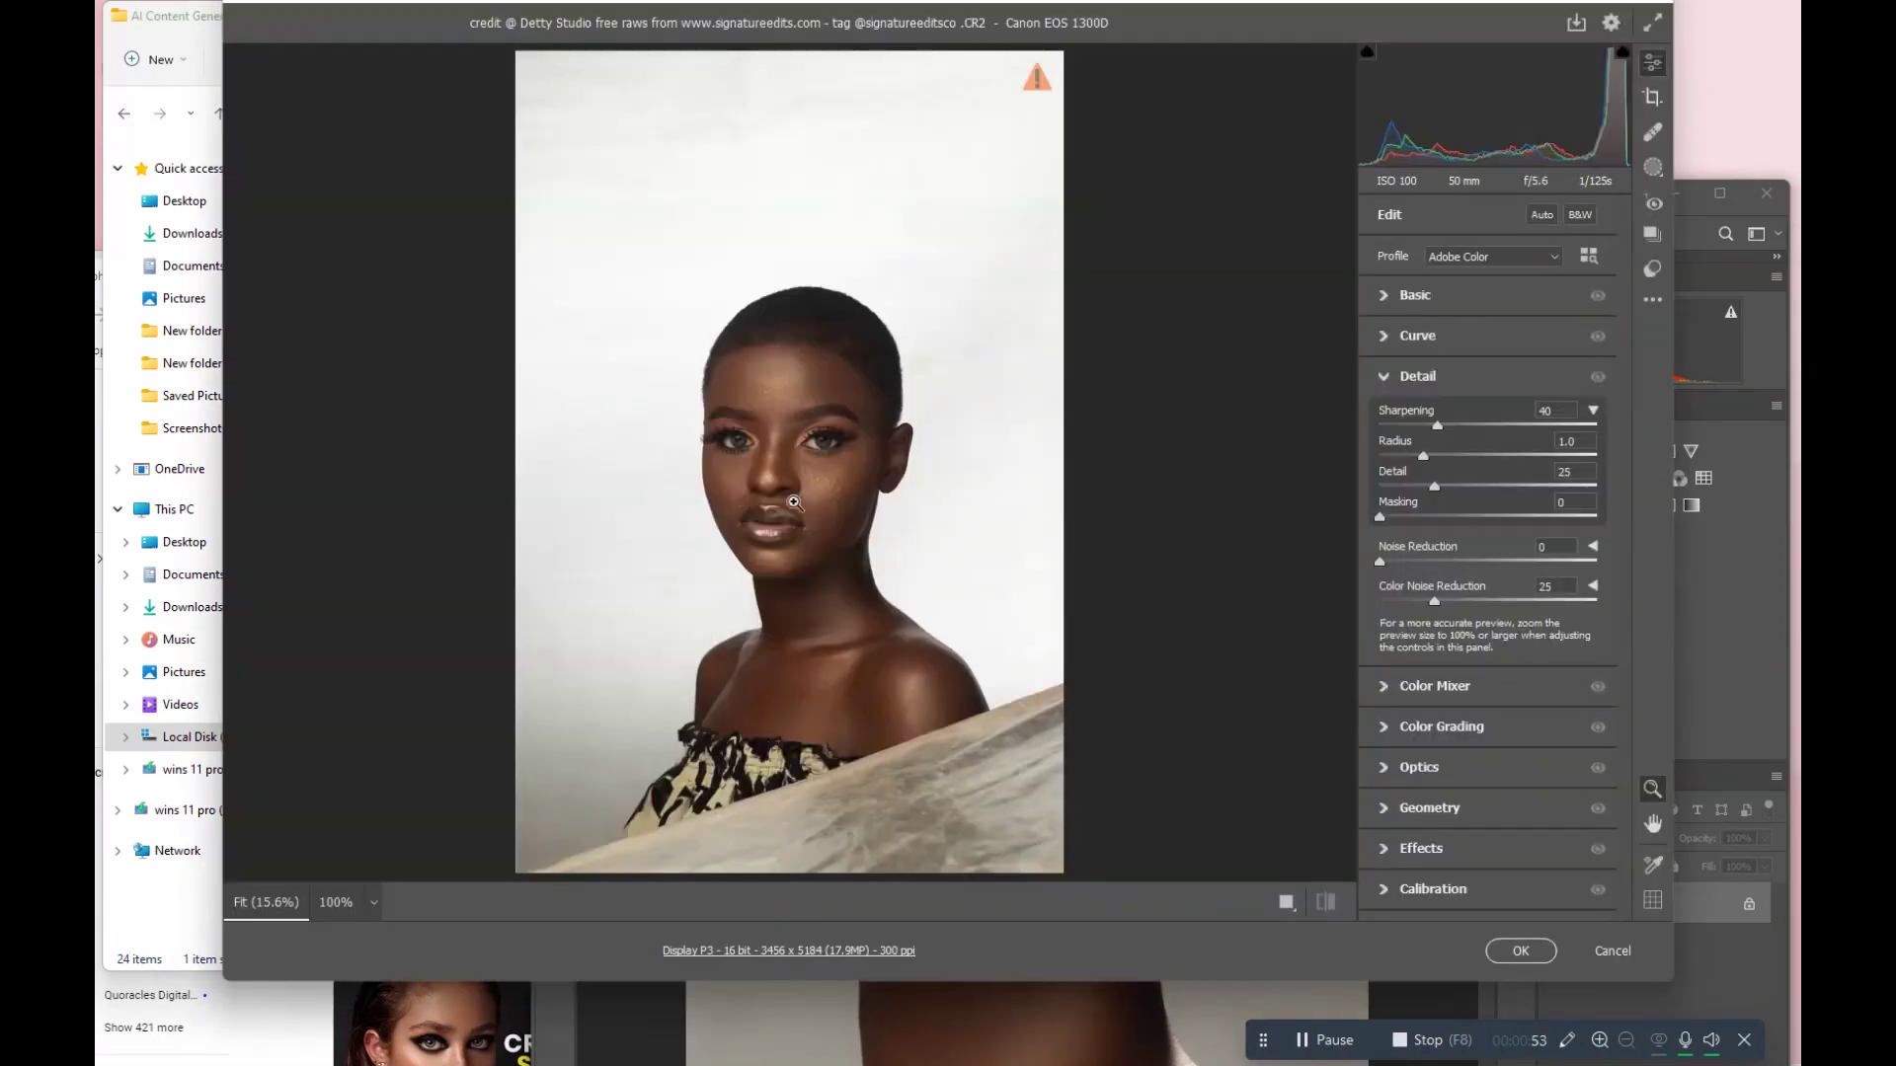
{"action": "left_click", "coordinate": [782, 491]}
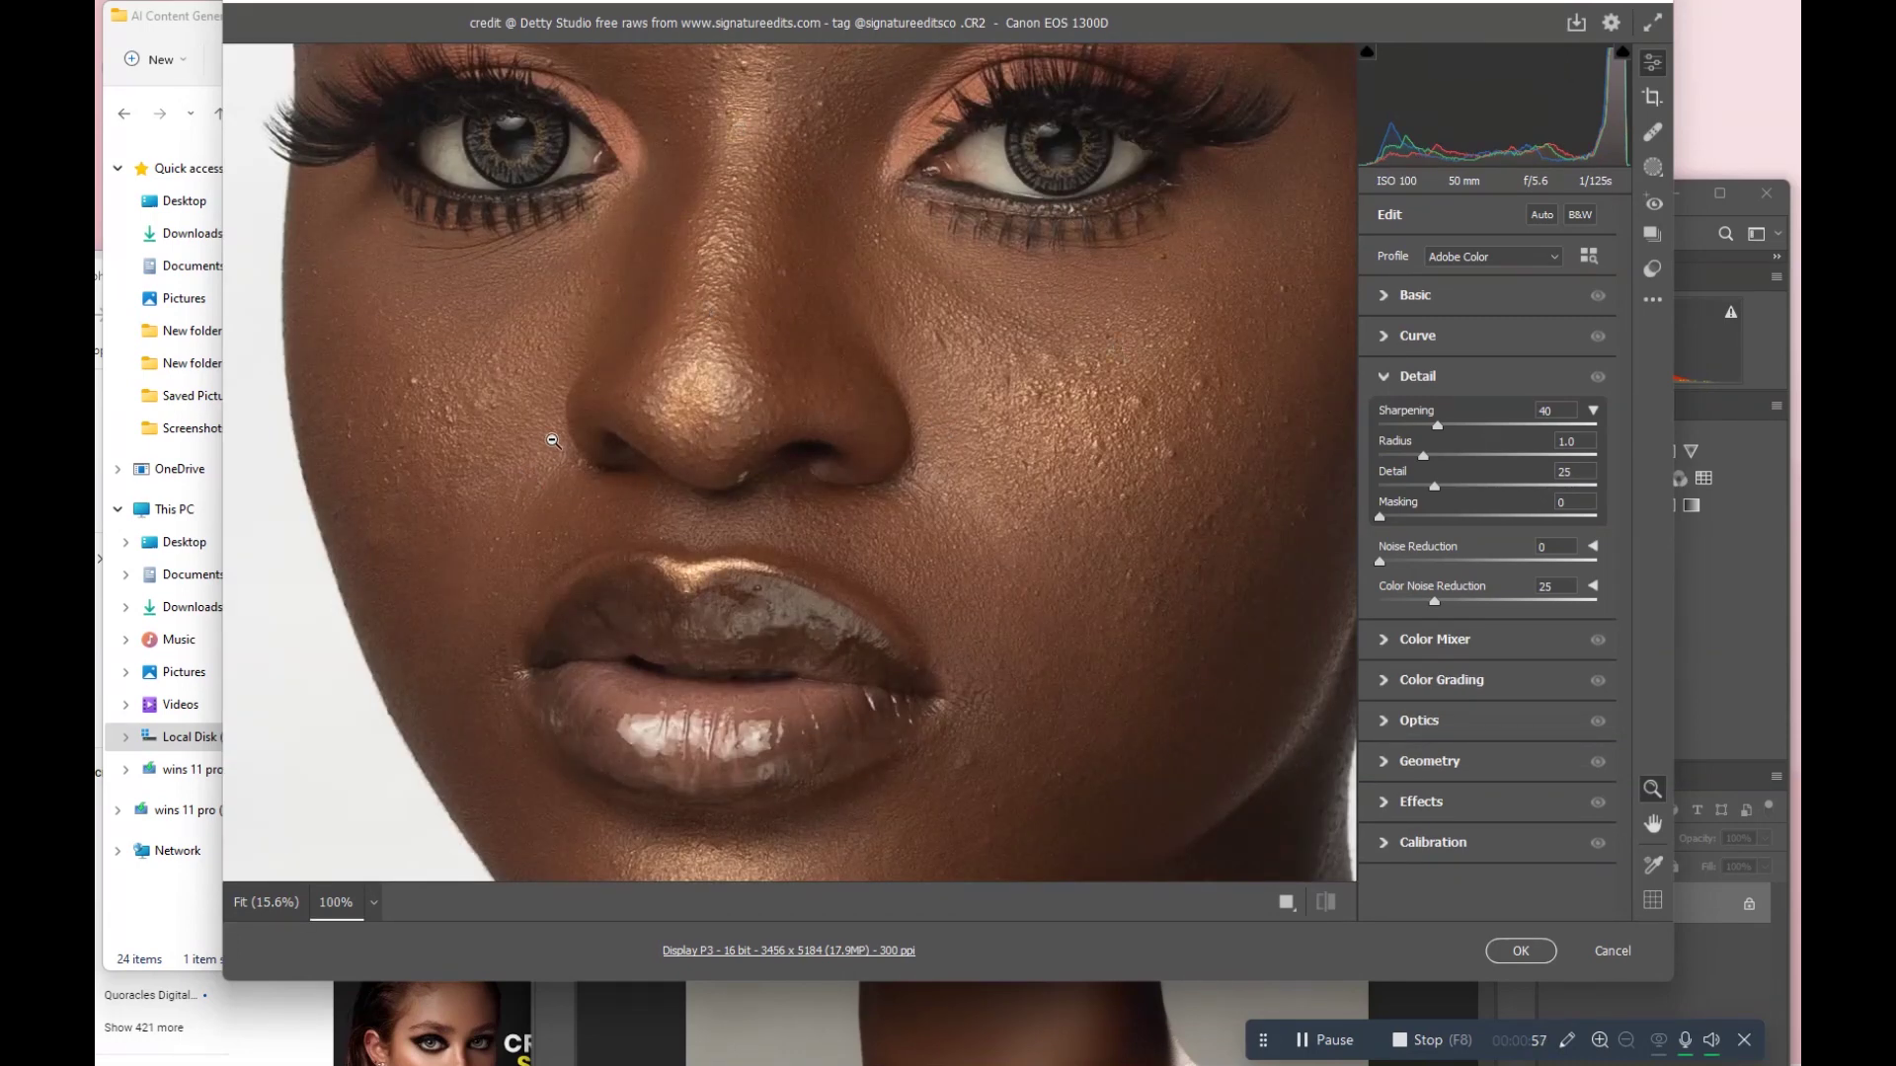
{"action": "left_click", "coordinate": [1550, 946]}
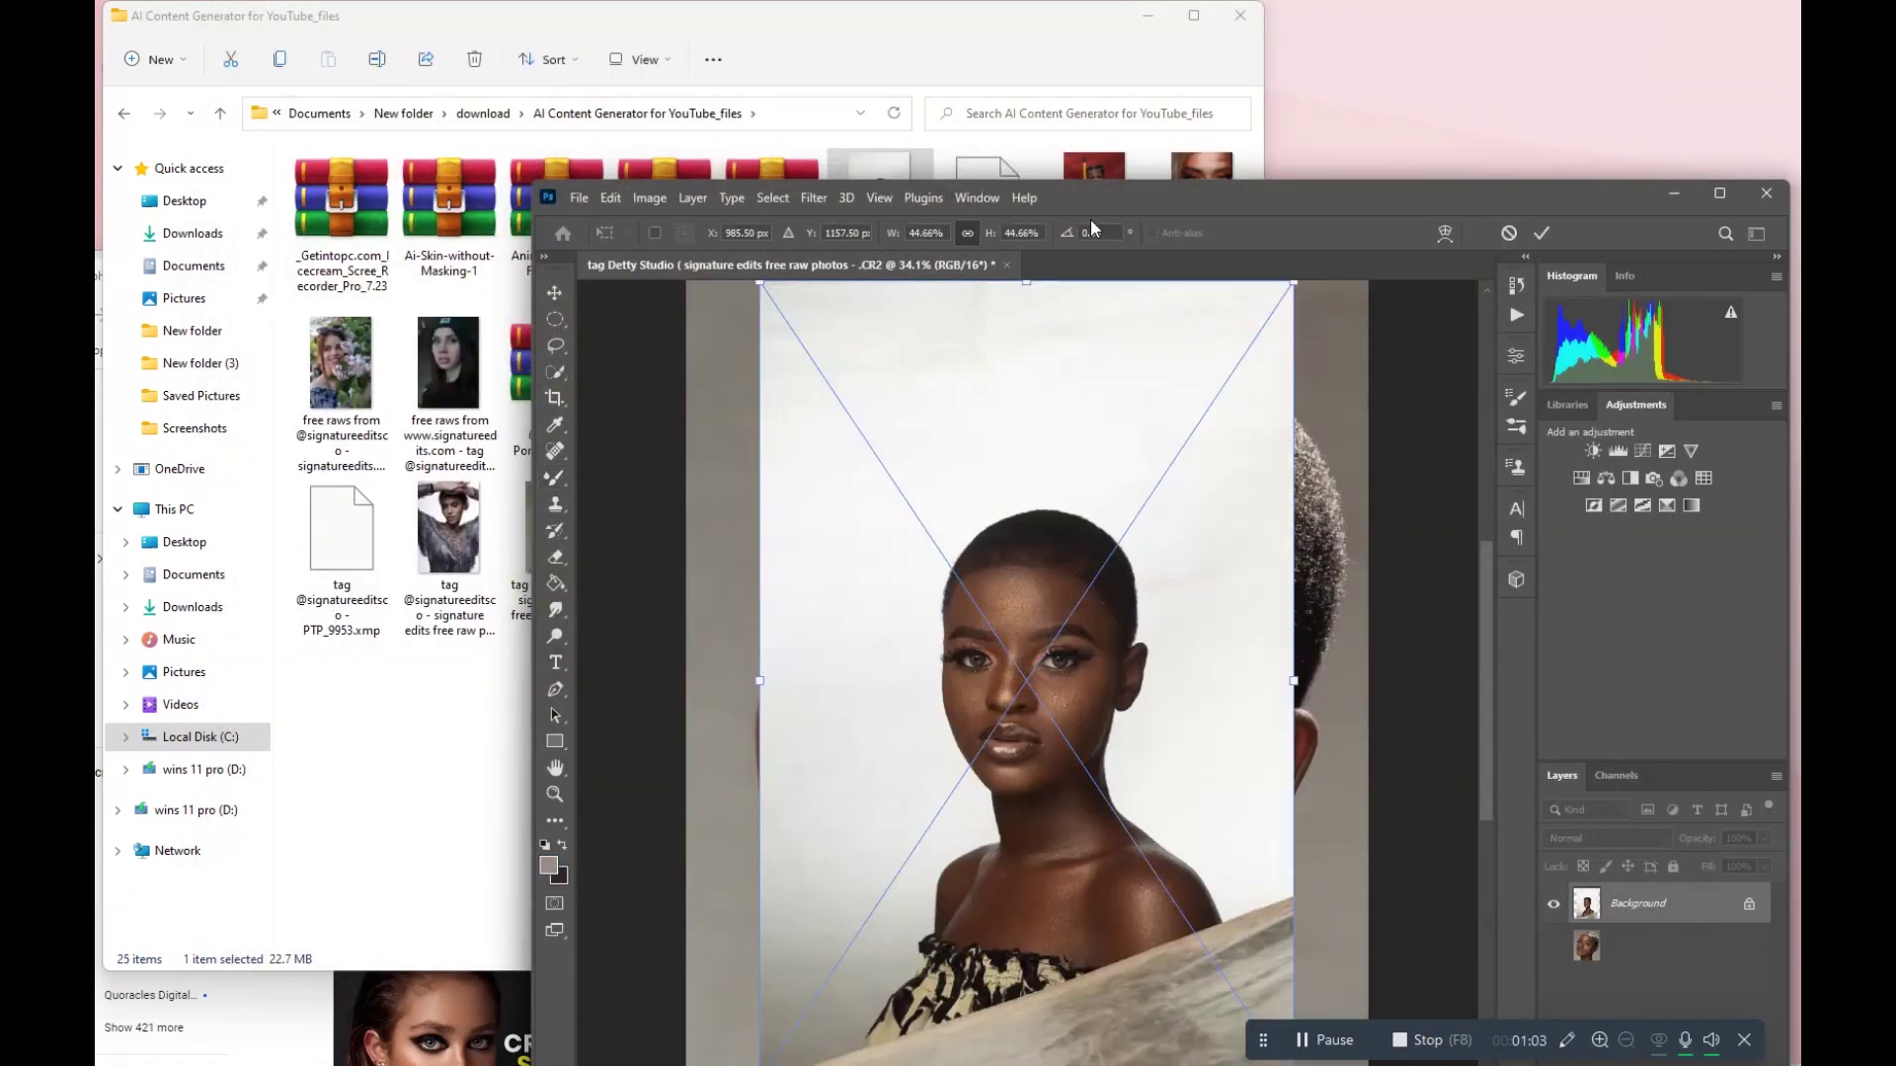
- Maximize the document window and proportionally enlarge the placed photo beyond the canvas's right edge
{"action": "double_click", "coordinate": [1084, 209]}
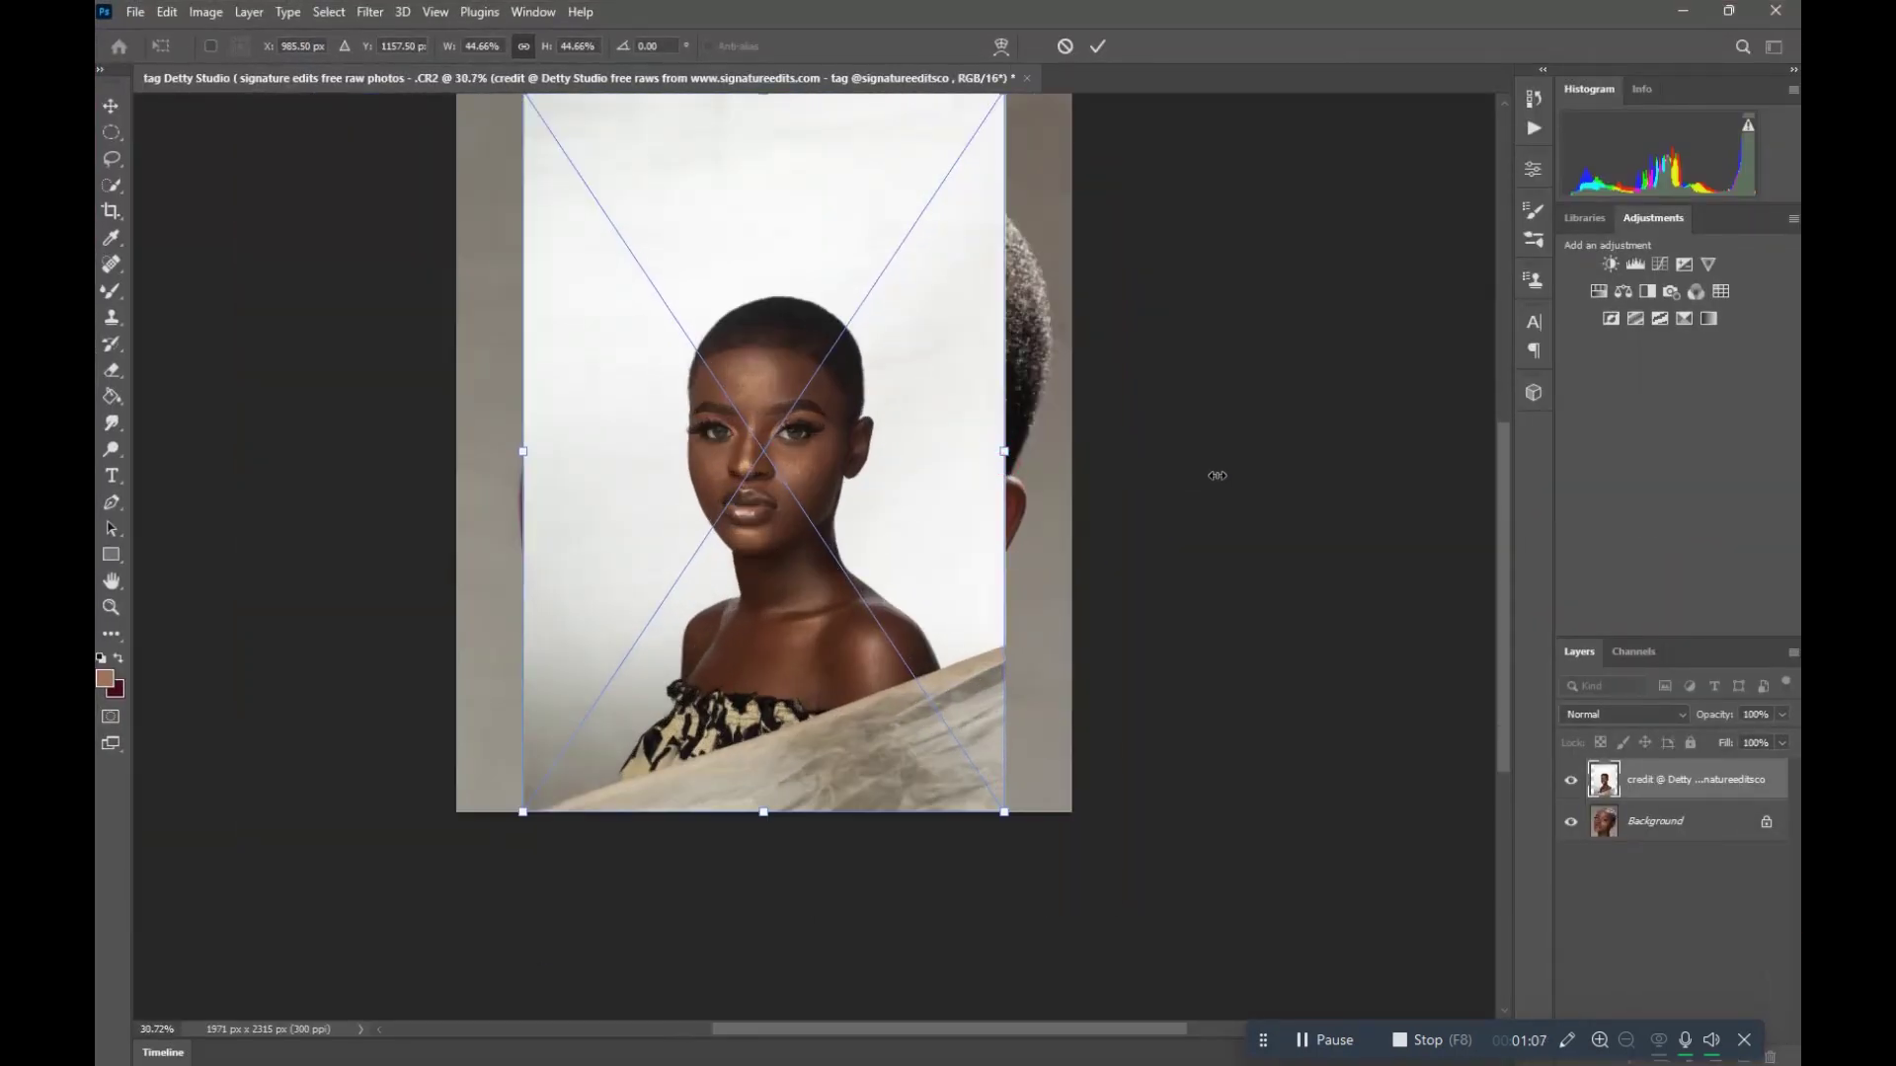
{"action": "left_click_drag", "start_coordinate": [1004, 452], "coordinate": [1211, 477]}
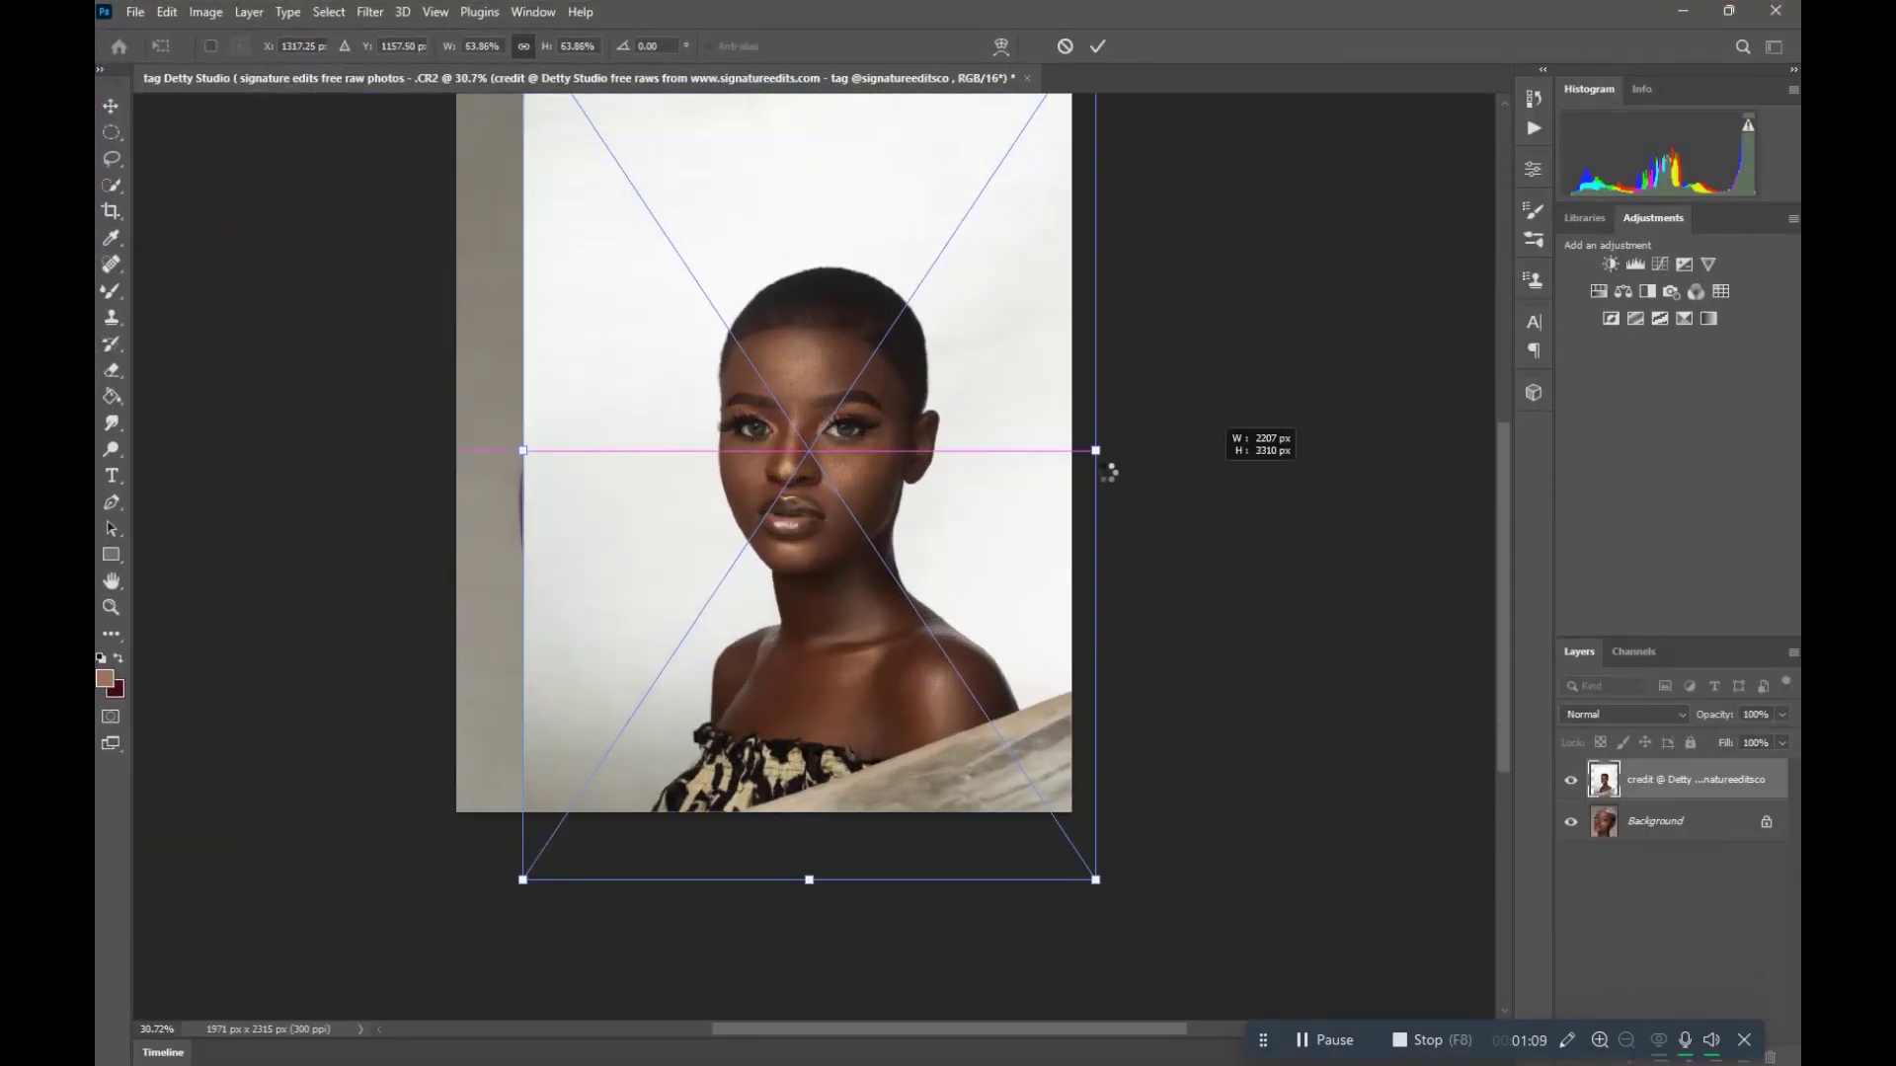
{"action": "left_click", "coordinate": [1098, 46]}
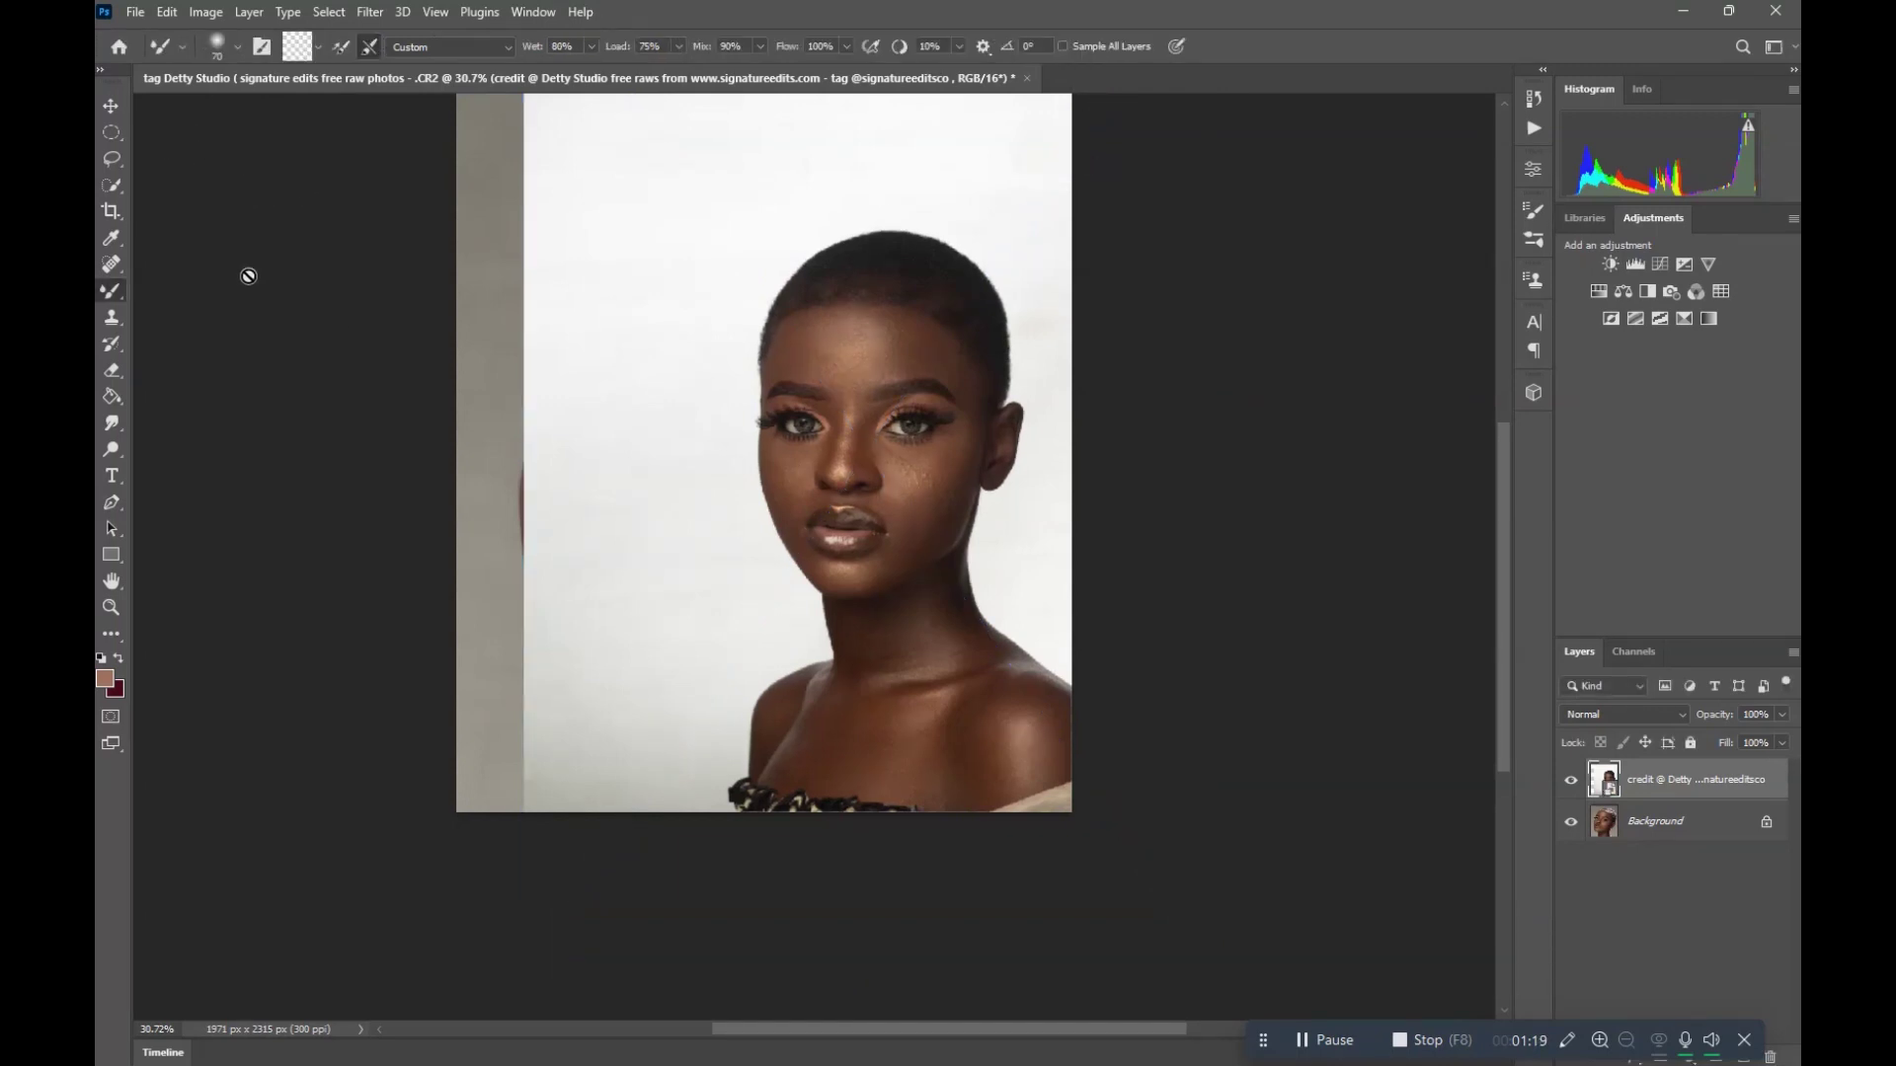
- Lasso loosely around the face in the placed photo and copy the selection to a new layer
{"action": "left_click", "coordinate": [123, 167]}
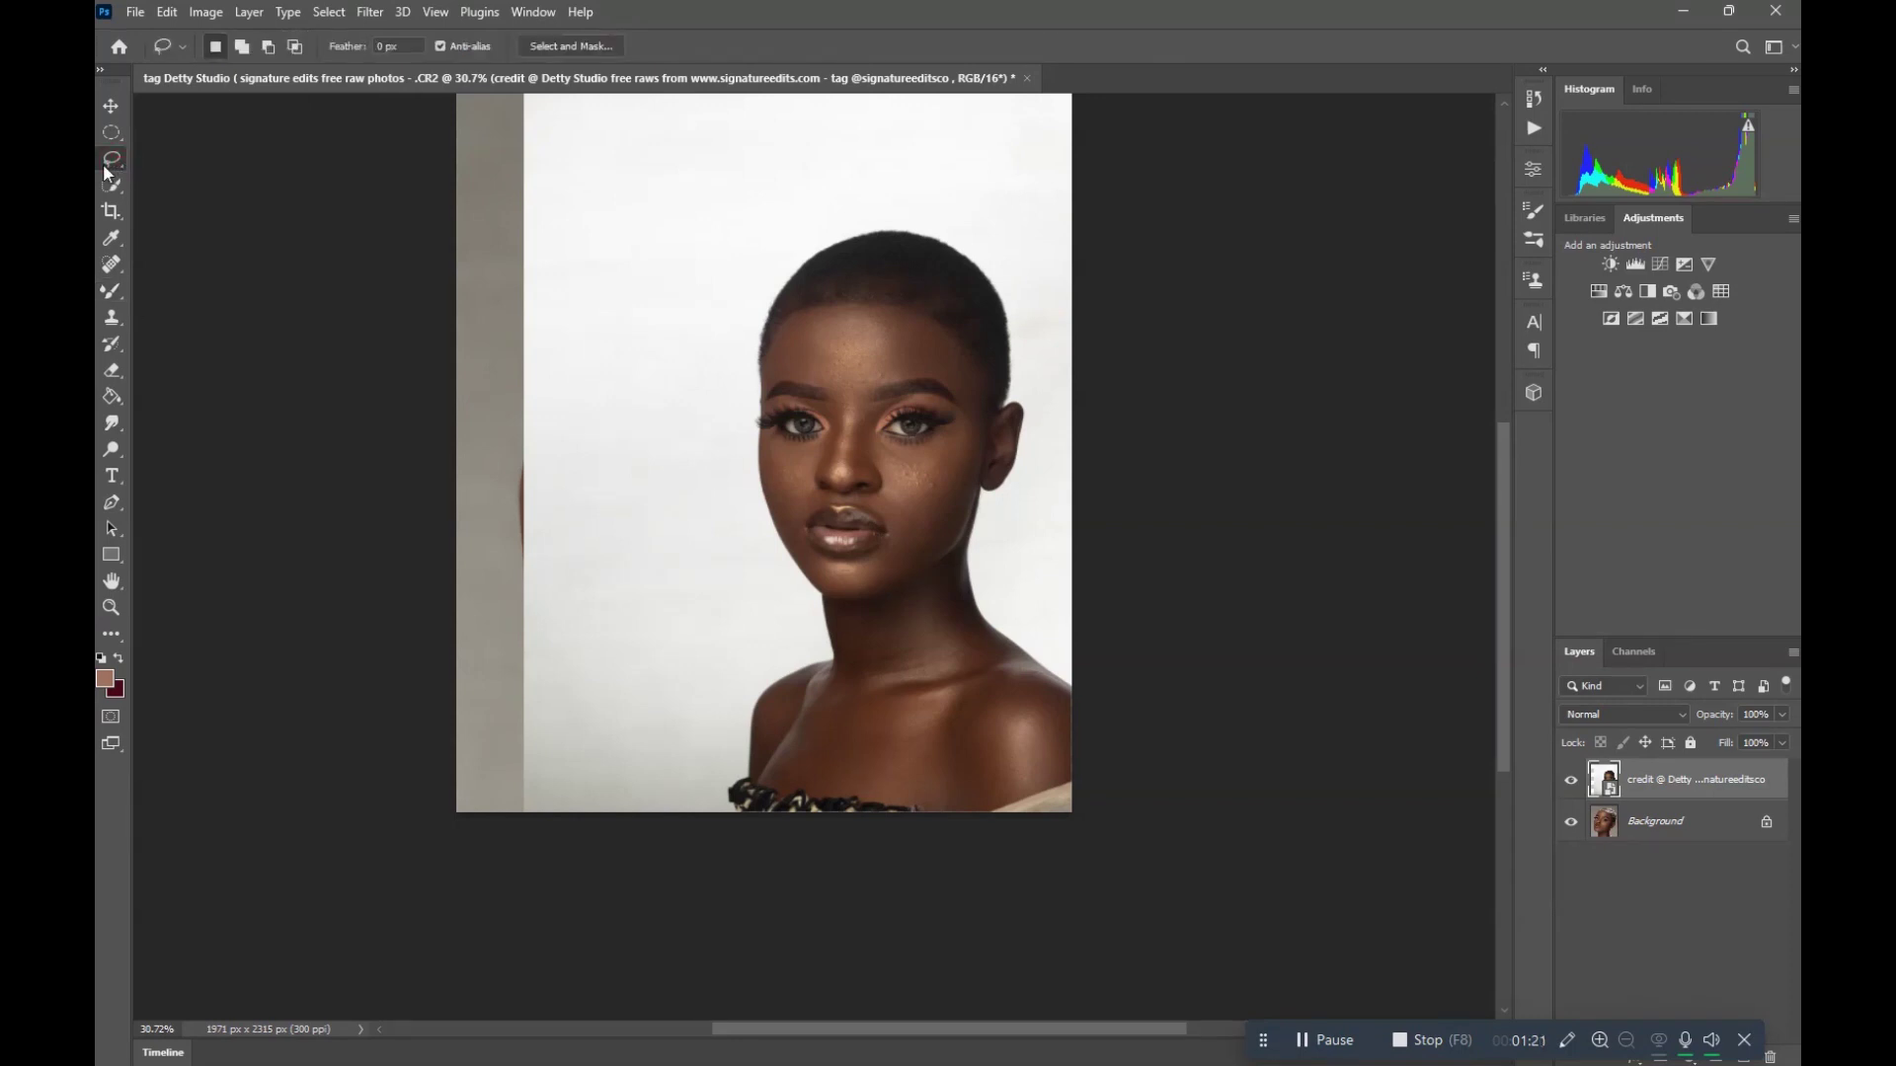
{"action": "scroll", "coordinate": [883, 405], "scroll_direction": "up", "scroll_amount": 3}
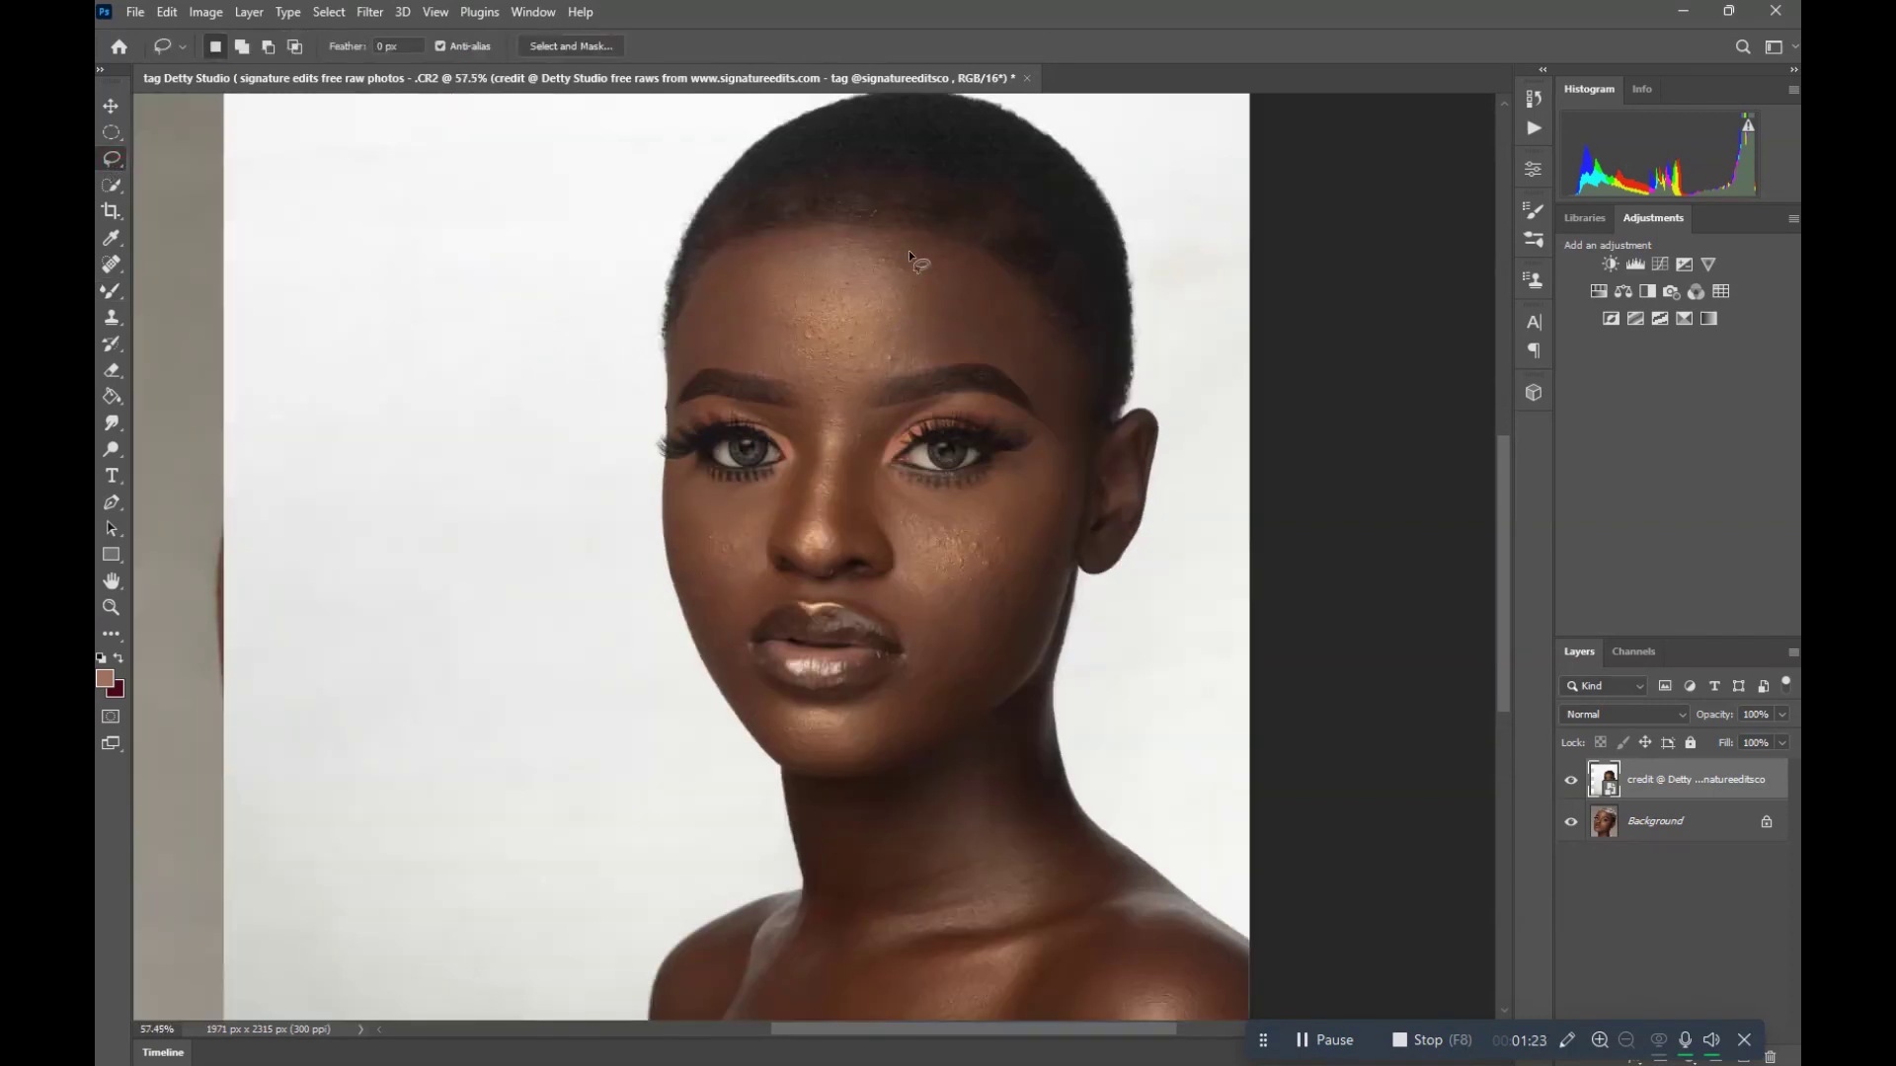
{"action": "mouse_move", "coordinate": [992, 233]}
{"action": "left_mouse_down"}
{"action": "mouse_move", "coordinate": [1173, 408]}
{"action": "mouse_move", "coordinate": [1140, 641]}
{"action": "mouse_move", "coordinate": [1073, 727]}
{"action": "mouse_move", "coordinate": [780, 833]}
{"action": "mouse_move", "coordinate": [664, 756]}
{"action": "mouse_move", "coordinate": [584, 487]}
{"action": "mouse_move", "coordinate": [602, 299]}
{"action": "mouse_move", "coordinate": [705, 171]}
{"action": "mouse_move", "coordinate": [851, 160]}
{"action": "left_mouse_up"}
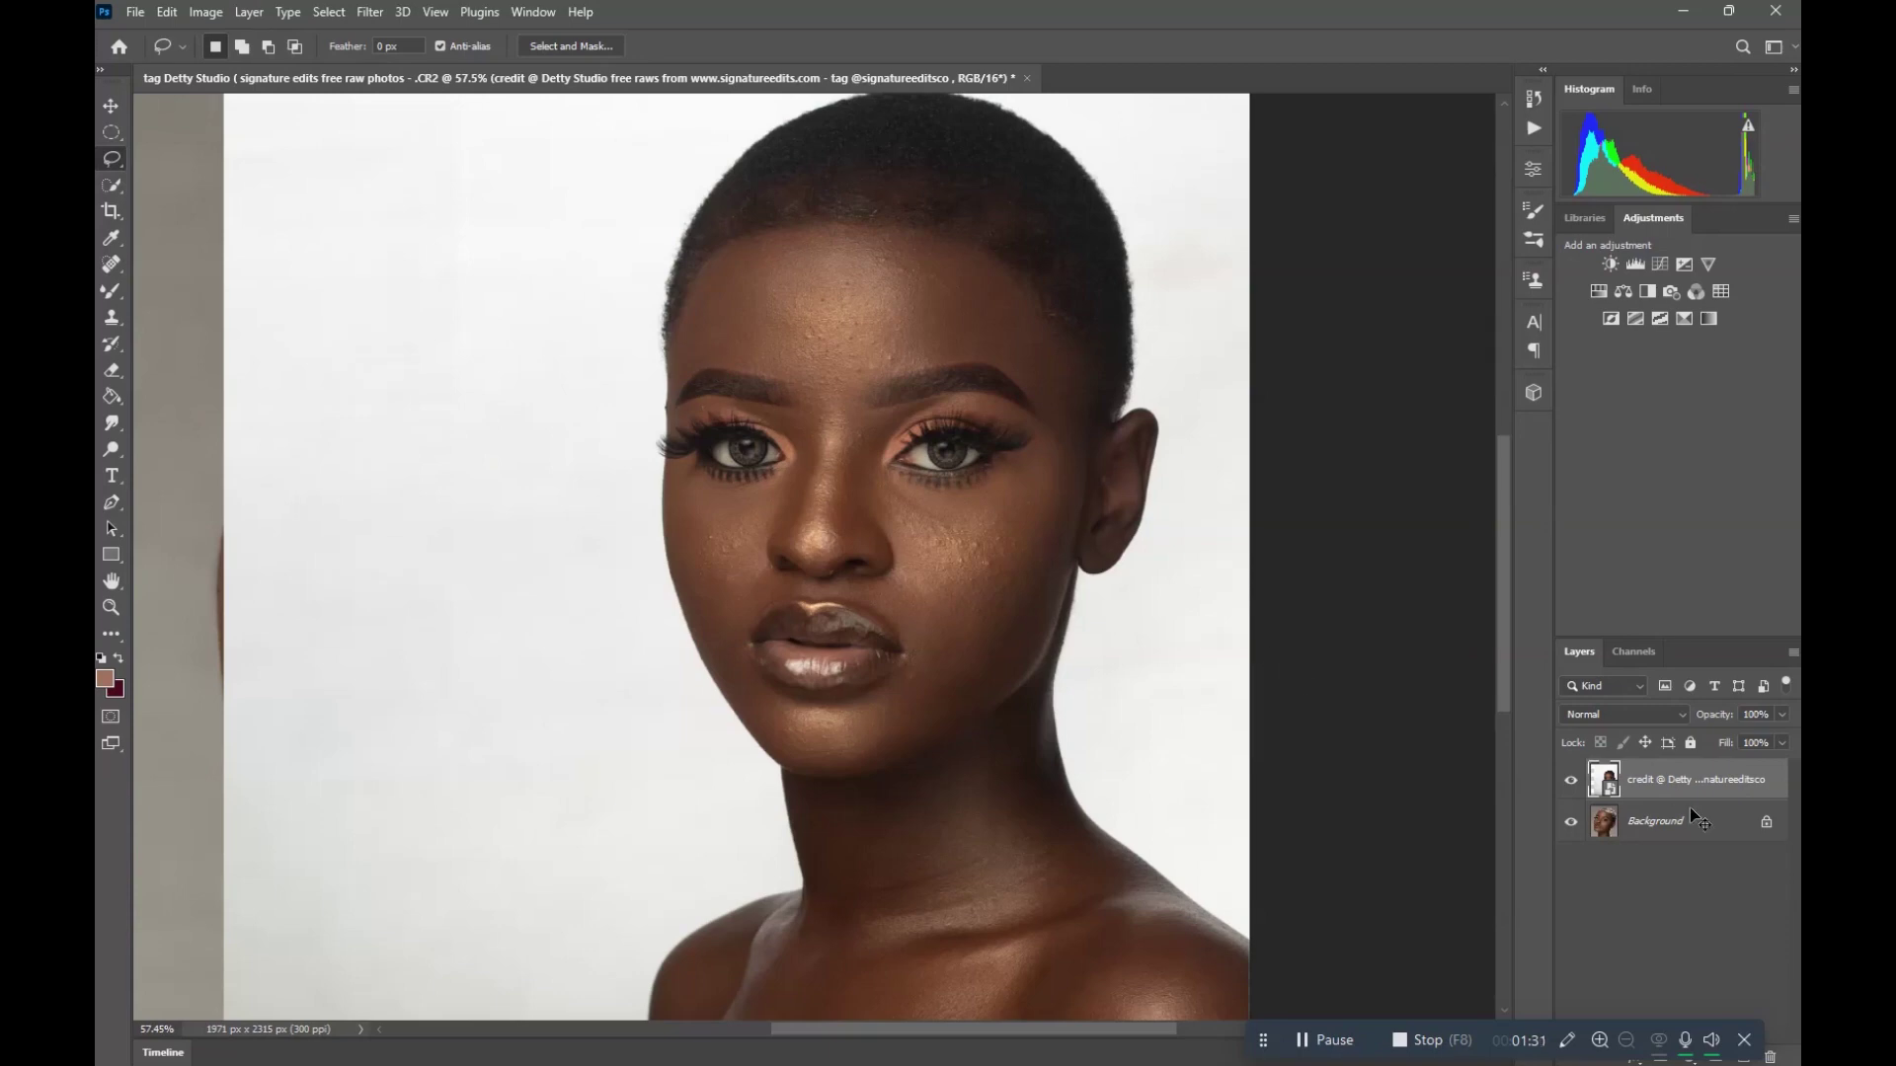
{"action": "key", "text": "ctrl+j"}
{"action": "scroll", "coordinate": [1152, 656], "scroll_direction": "down", "scroll_amount": 1}
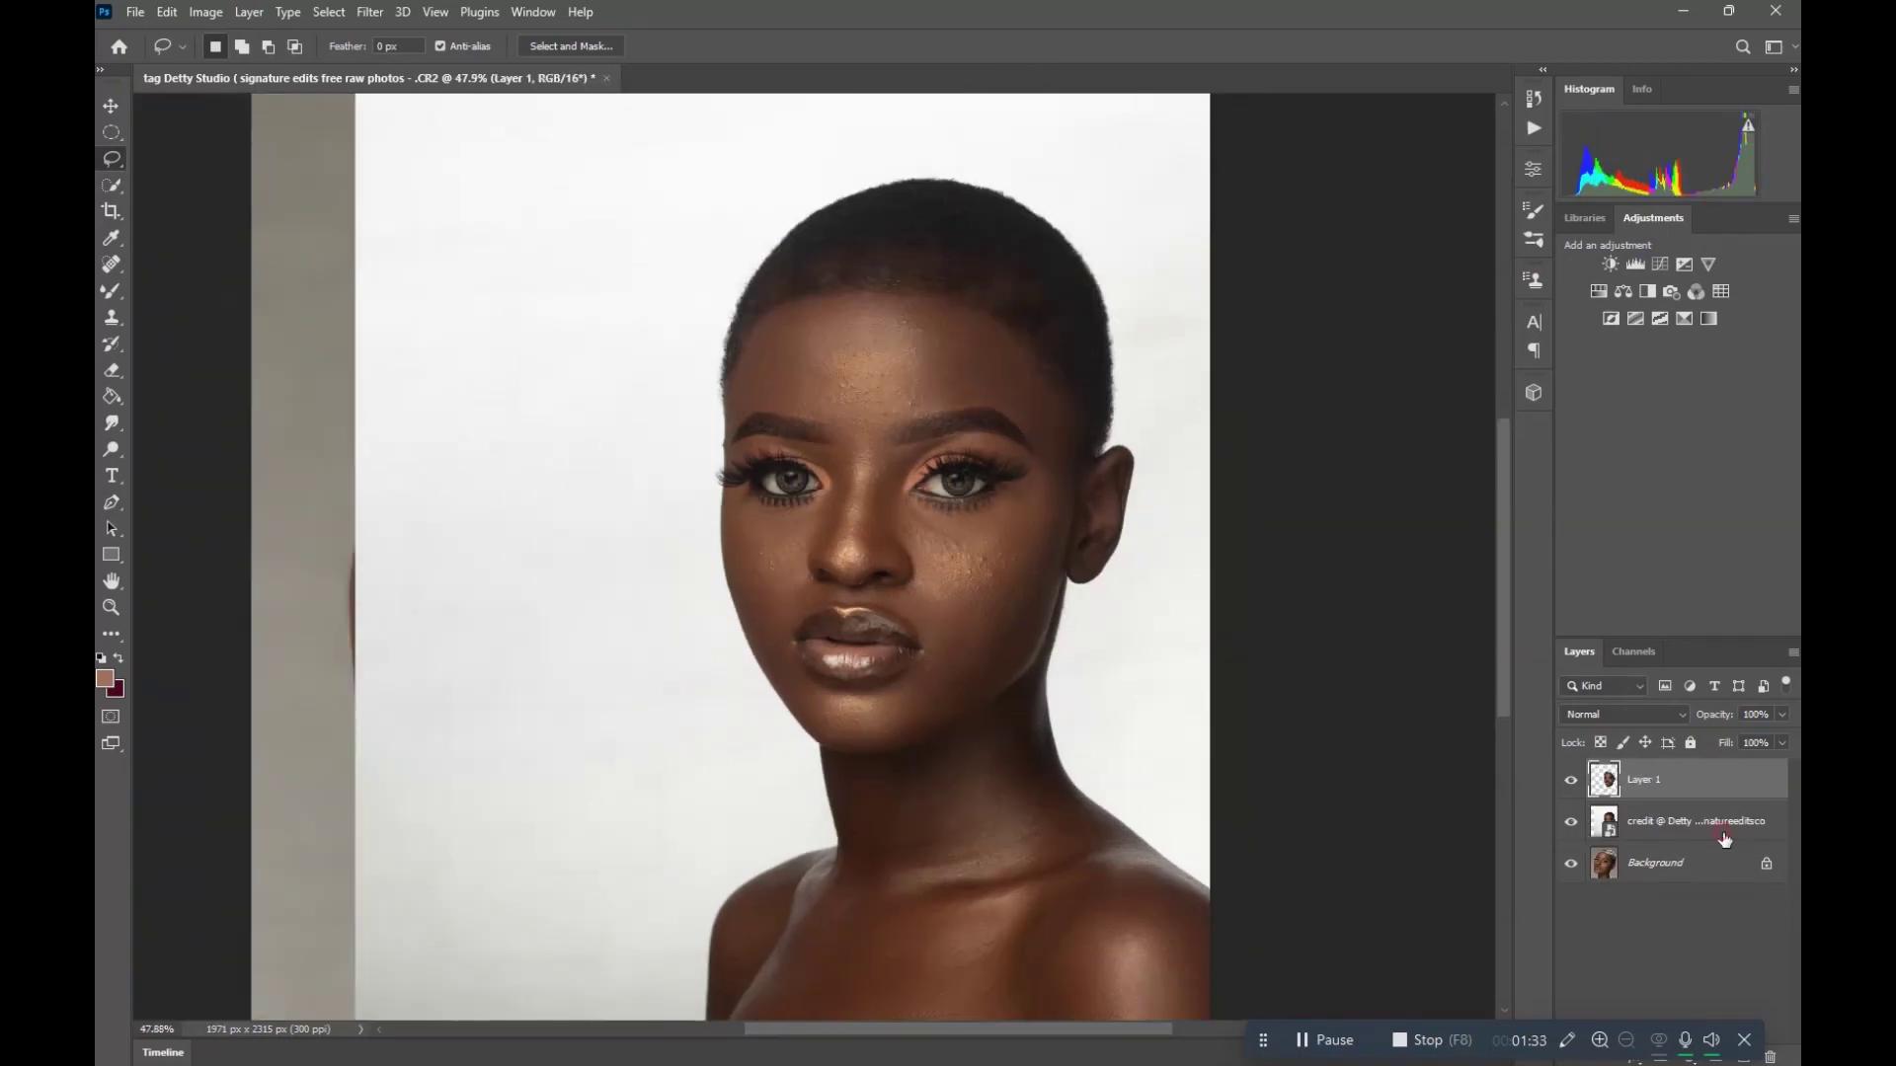
- Delete the placed raw photo layer, keeping the face cutout above the Background
{"action": "left_click", "coordinate": [1694, 832]}
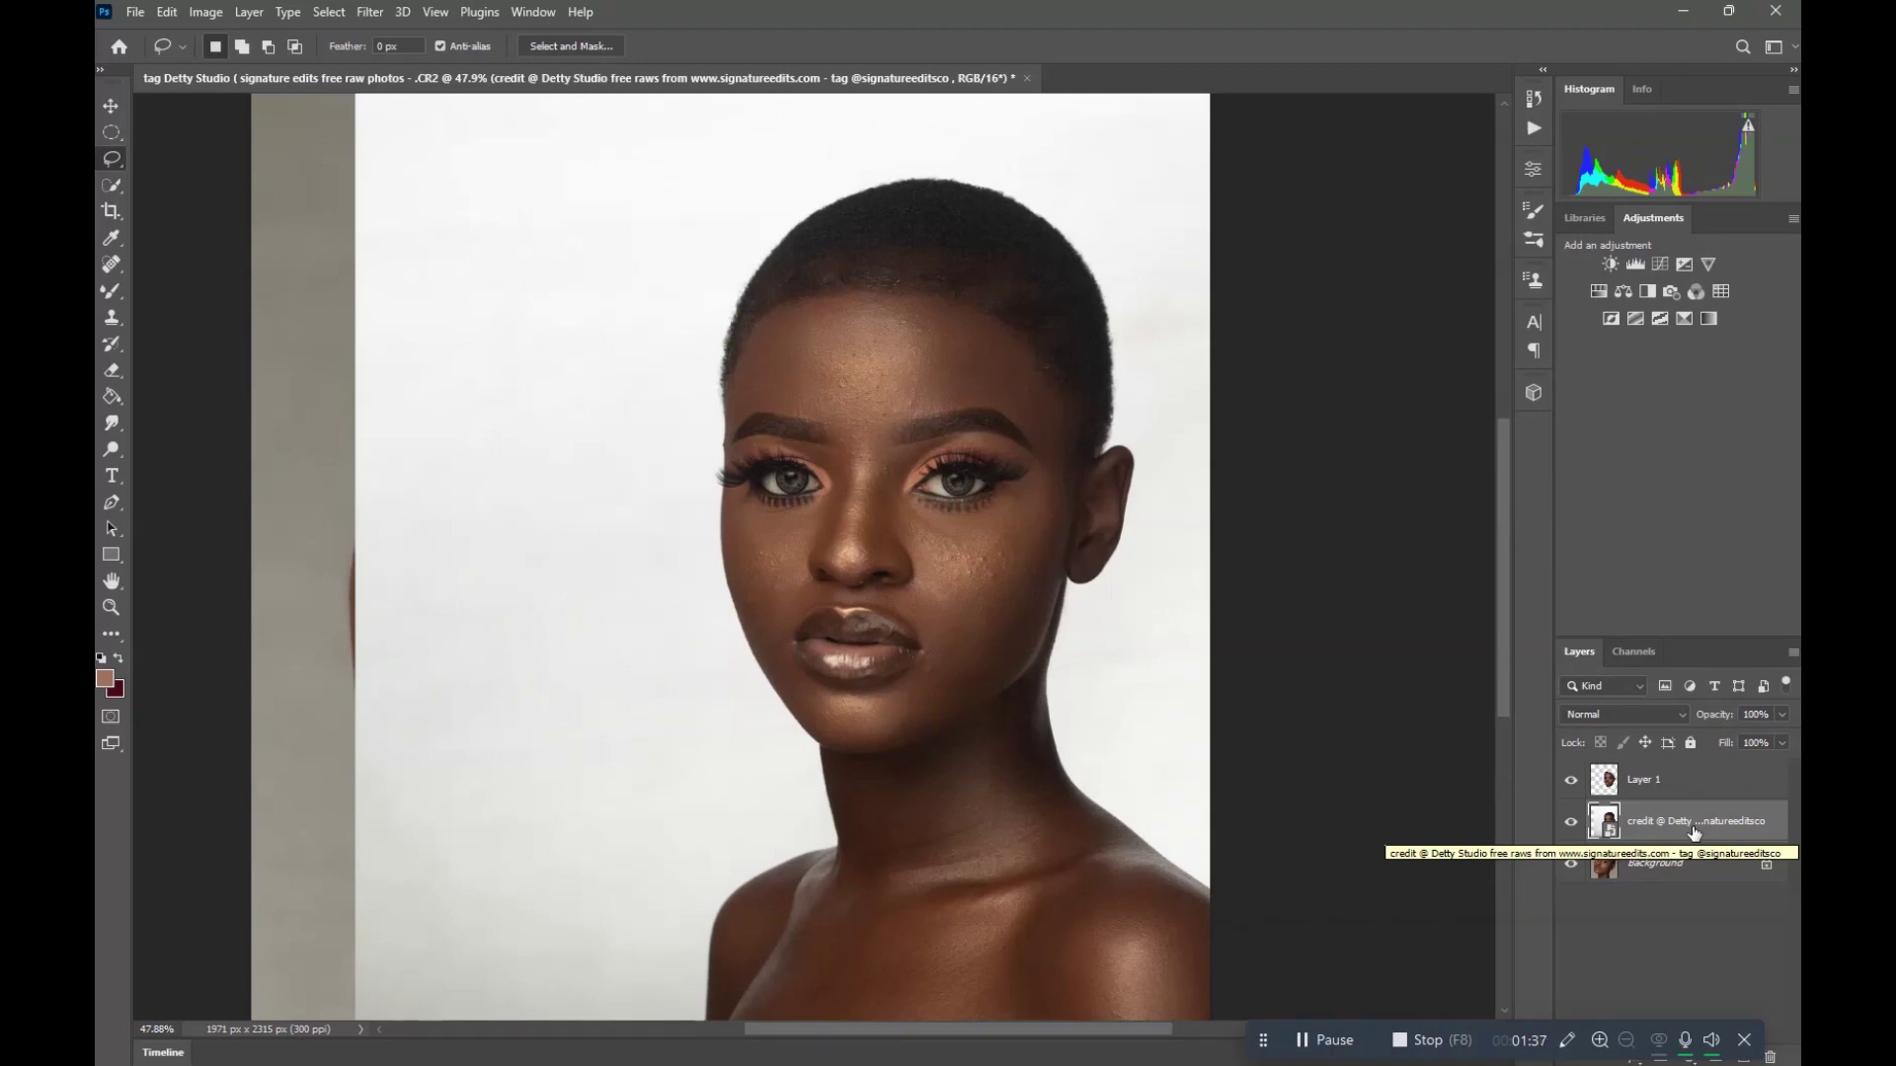
{"action": "key", "text": "Delete"}
{"action": "scroll", "coordinate": [849, 383], "scroll_direction": "down", "scroll_amount": 3}
{"action": "scroll", "coordinate": [812, 402], "scroll_direction": "up", "scroll_amount": 2}
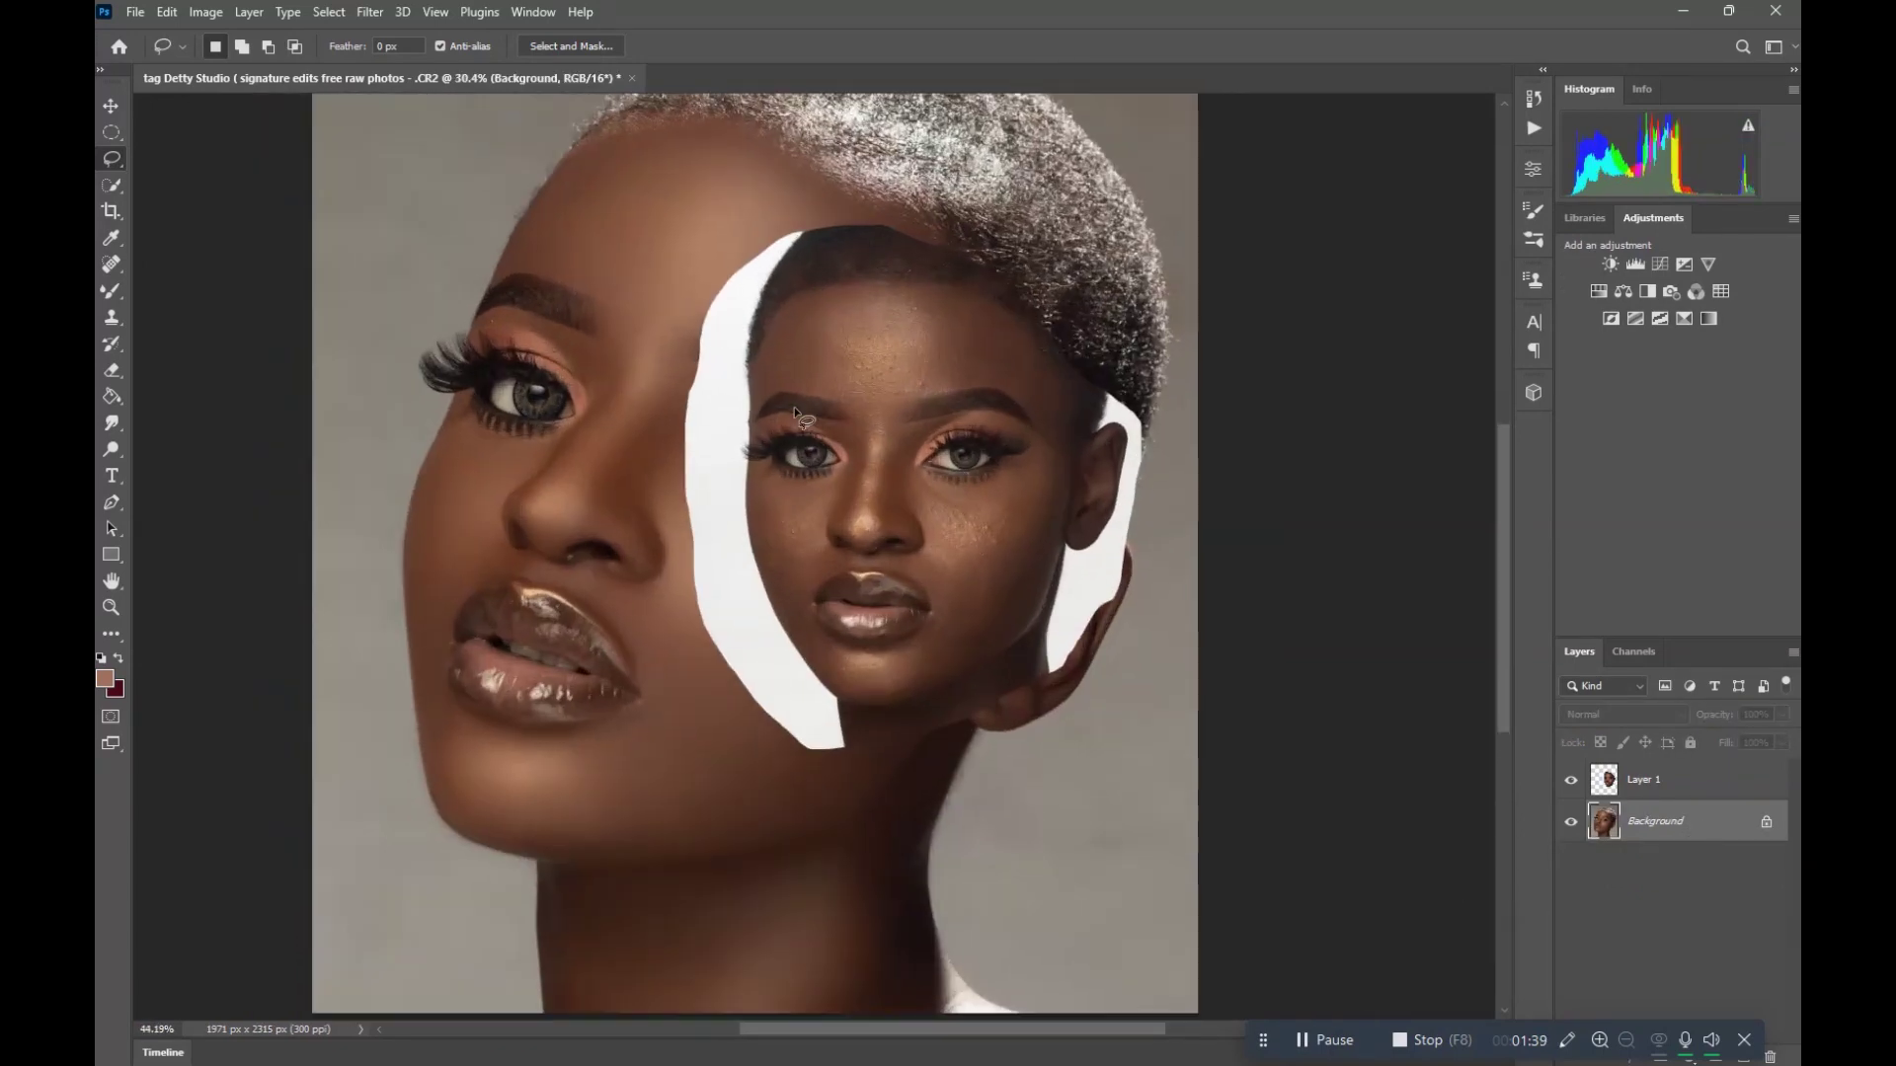
- Scale the face cutout on Layer 1 to about 142.8% and lower its opacity to 52%
{"action": "scroll", "coordinate": [798, 420], "scroll_direction": "down", "scroll_amount": 3}
{"action": "scroll", "coordinate": [798, 434], "scroll_direction": "up", "scroll_amount": 3}
{"action": "left_click", "coordinate": [111, 107]}
{"action": "left_click", "coordinate": [900, 459]}
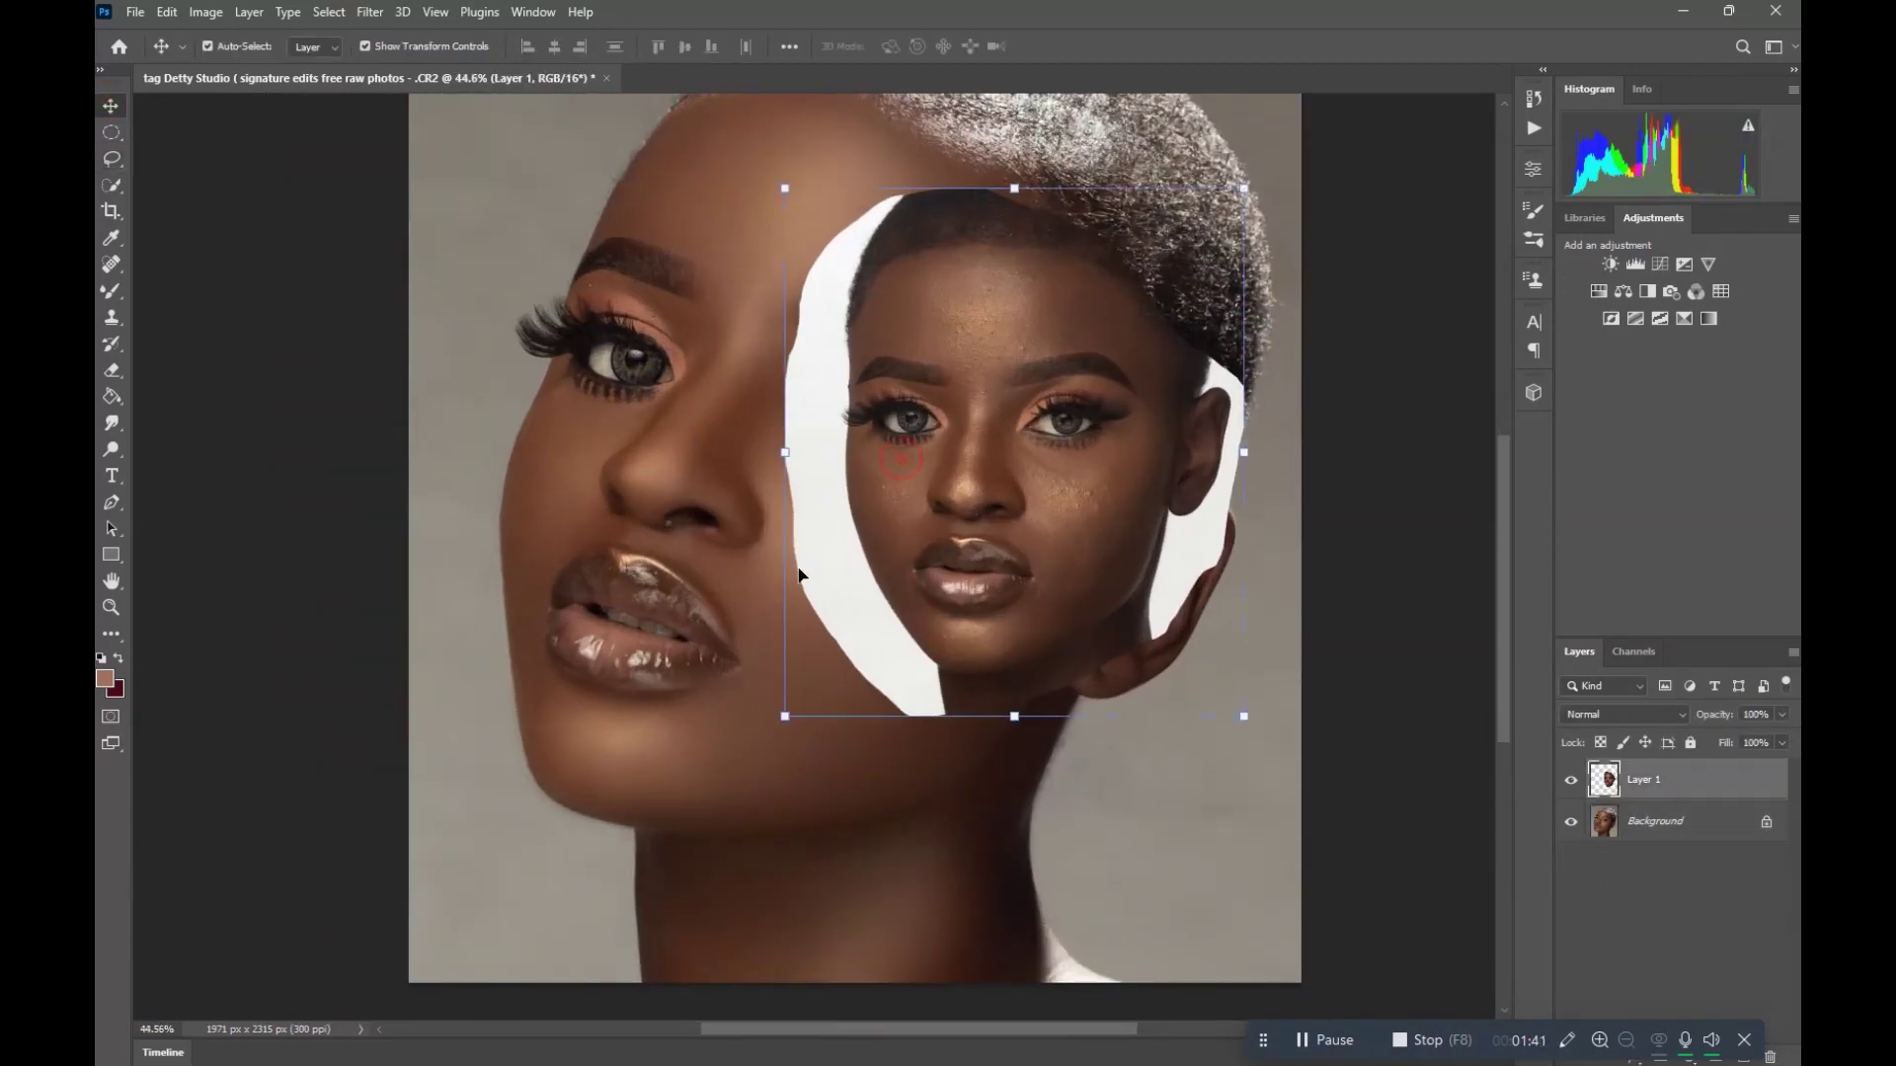
{"action": "left_click_drag", "start_coordinate": [732, 462], "coordinate": [538, 460]}
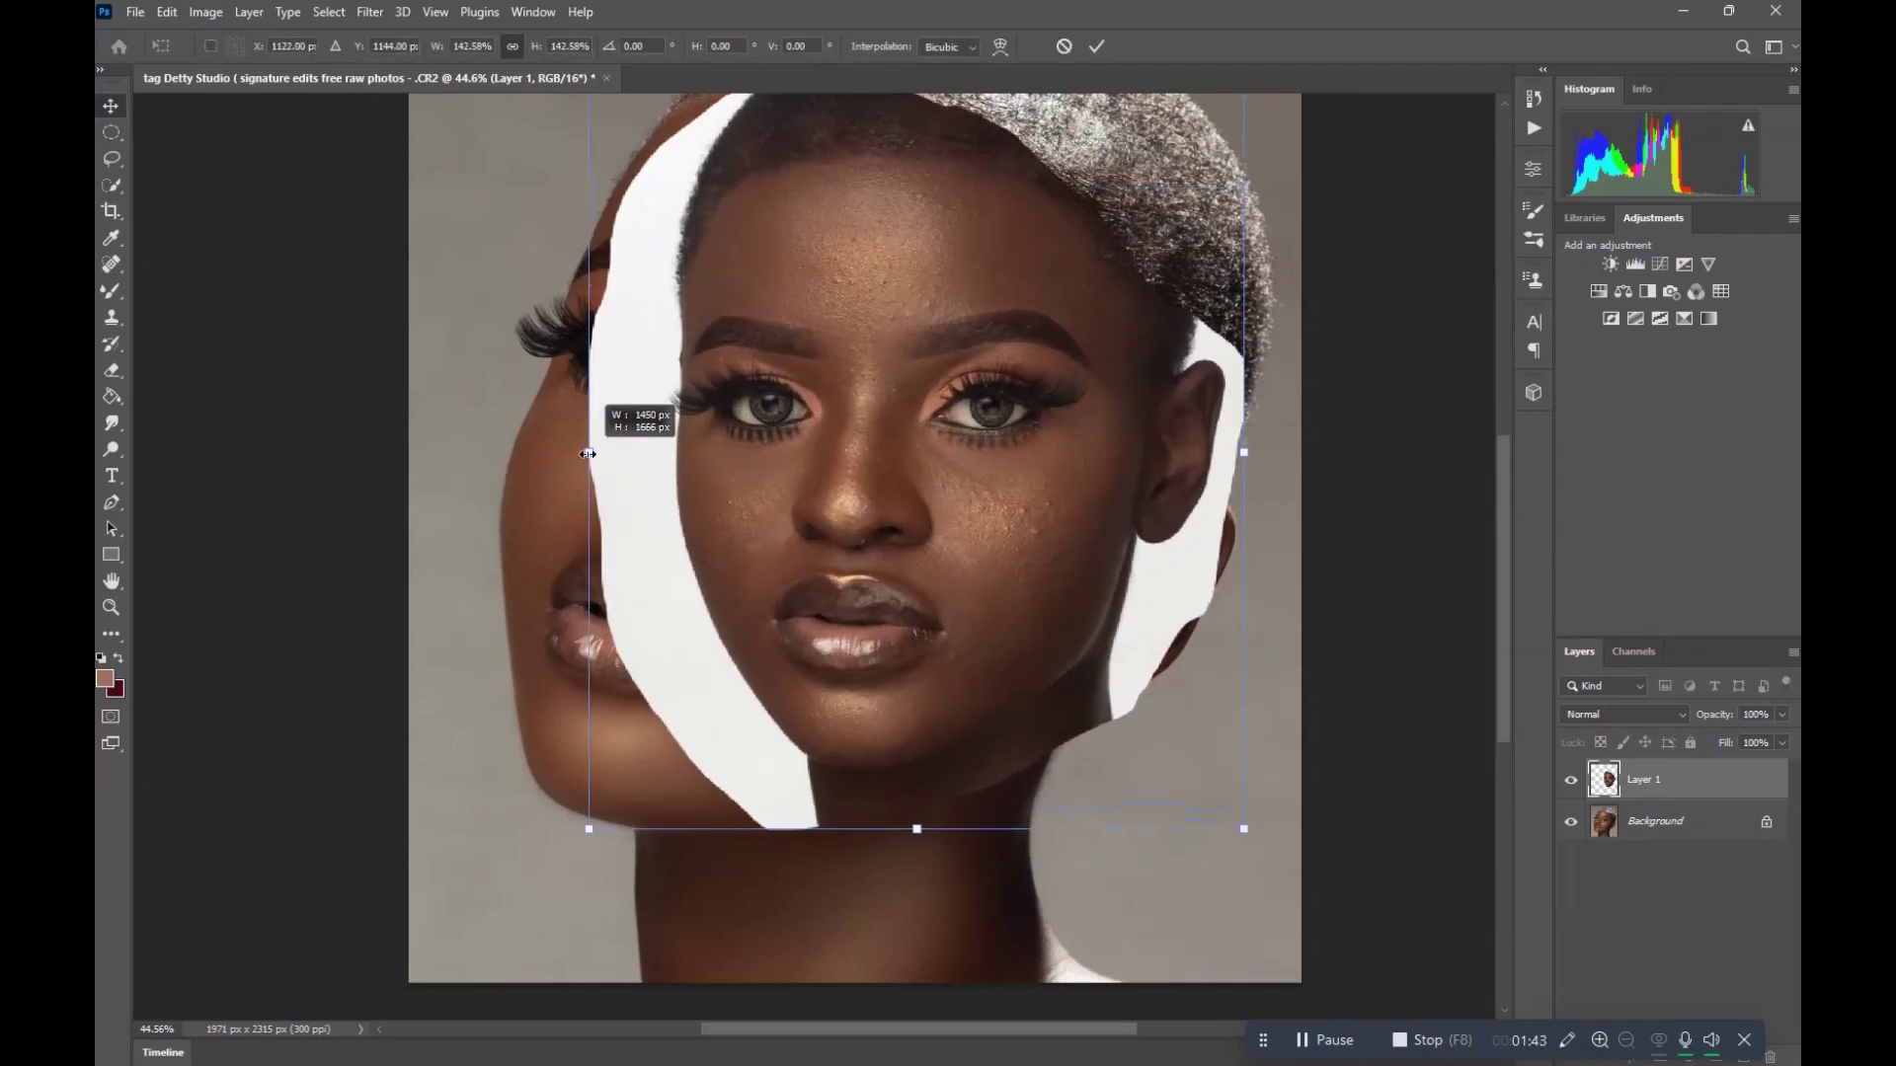
{"action": "left_click", "coordinate": [1782, 714]}
{"action": "left_click_drag", "start_coordinate": [1787, 739], "coordinate": [1738, 738]}
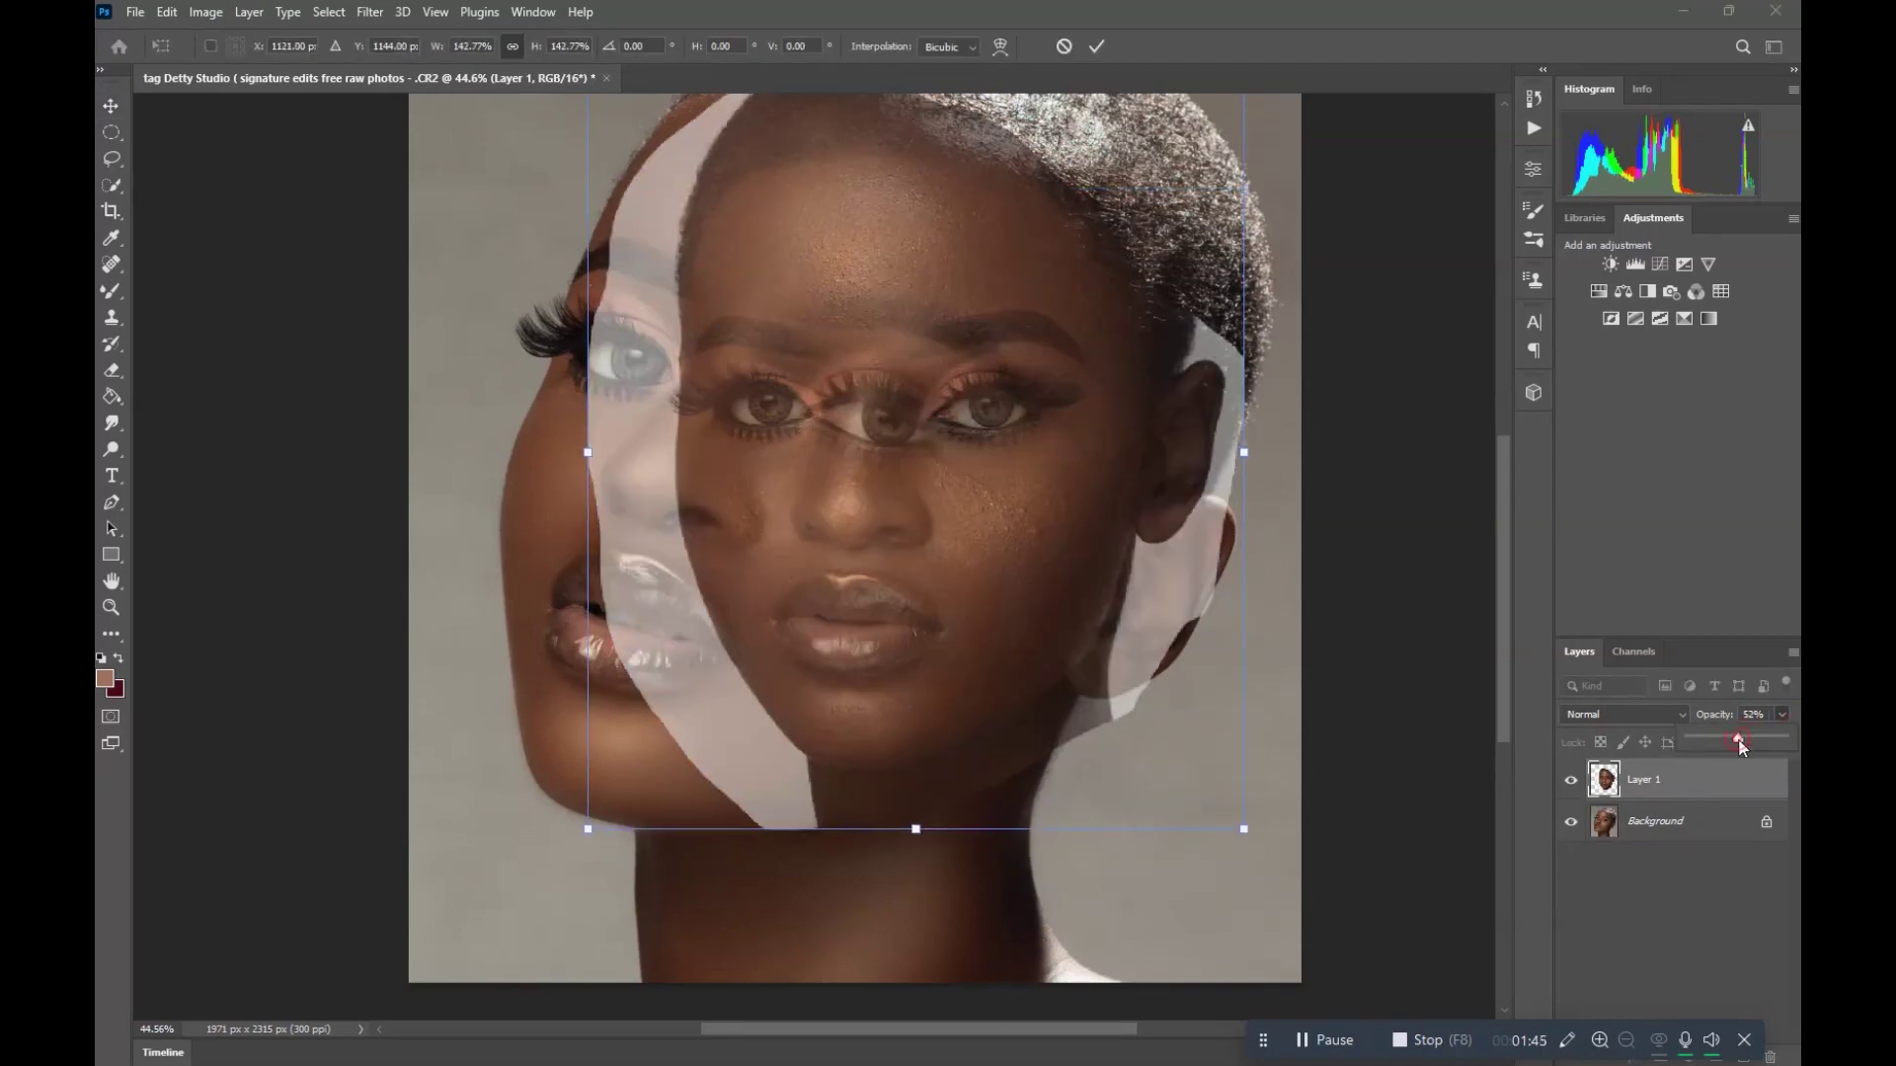
- Move, rotate and resize the semi-transparent face cutout to line its eyes, nose and lips up with the portrait underneath
{"action": "scroll", "coordinate": [978, 590], "scroll_direction": "down", "scroll_amount": 2}
{"action": "left_click_drag", "start_coordinate": [818, 532], "coordinate": [684, 446]}
{"action": "left_click_drag", "start_coordinate": [804, 482], "coordinate": [819, 491]}
{"action": "left_click_drag", "start_coordinate": [672, 447], "coordinate": [652, 446]}
{"action": "mouse_move", "coordinate": [770, 447]}
{"action": "left_mouse_down"}
{"action": "mouse_move", "coordinate": [804, 472]}
{"action": "mouse_move", "coordinate": [782, 434]}
{"action": "left_mouse_up"}
{"action": "mouse_move", "coordinate": [820, 734]}
{"action": "left_mouse_down"}
{"action": "mouse_move", "coordinate": [808, 779]}
{"action": "mouse_move", "coordinate": [810, 703]}
{"action": "left_mouse_up"}
{"action": "left_click_drag", "start_coordinate": [937, 227], "coordinate": [941, 201]}
{"action": "left_click_drag", "start_coordinate": [917, 327], "coordinate": [922, 358]}
{"action": "left_click", "coordinate": [1096, 46]}
- Restore the opacity of Layer 1 to 100%
{"action": "left_click", "coordinate": [1781, 715]}
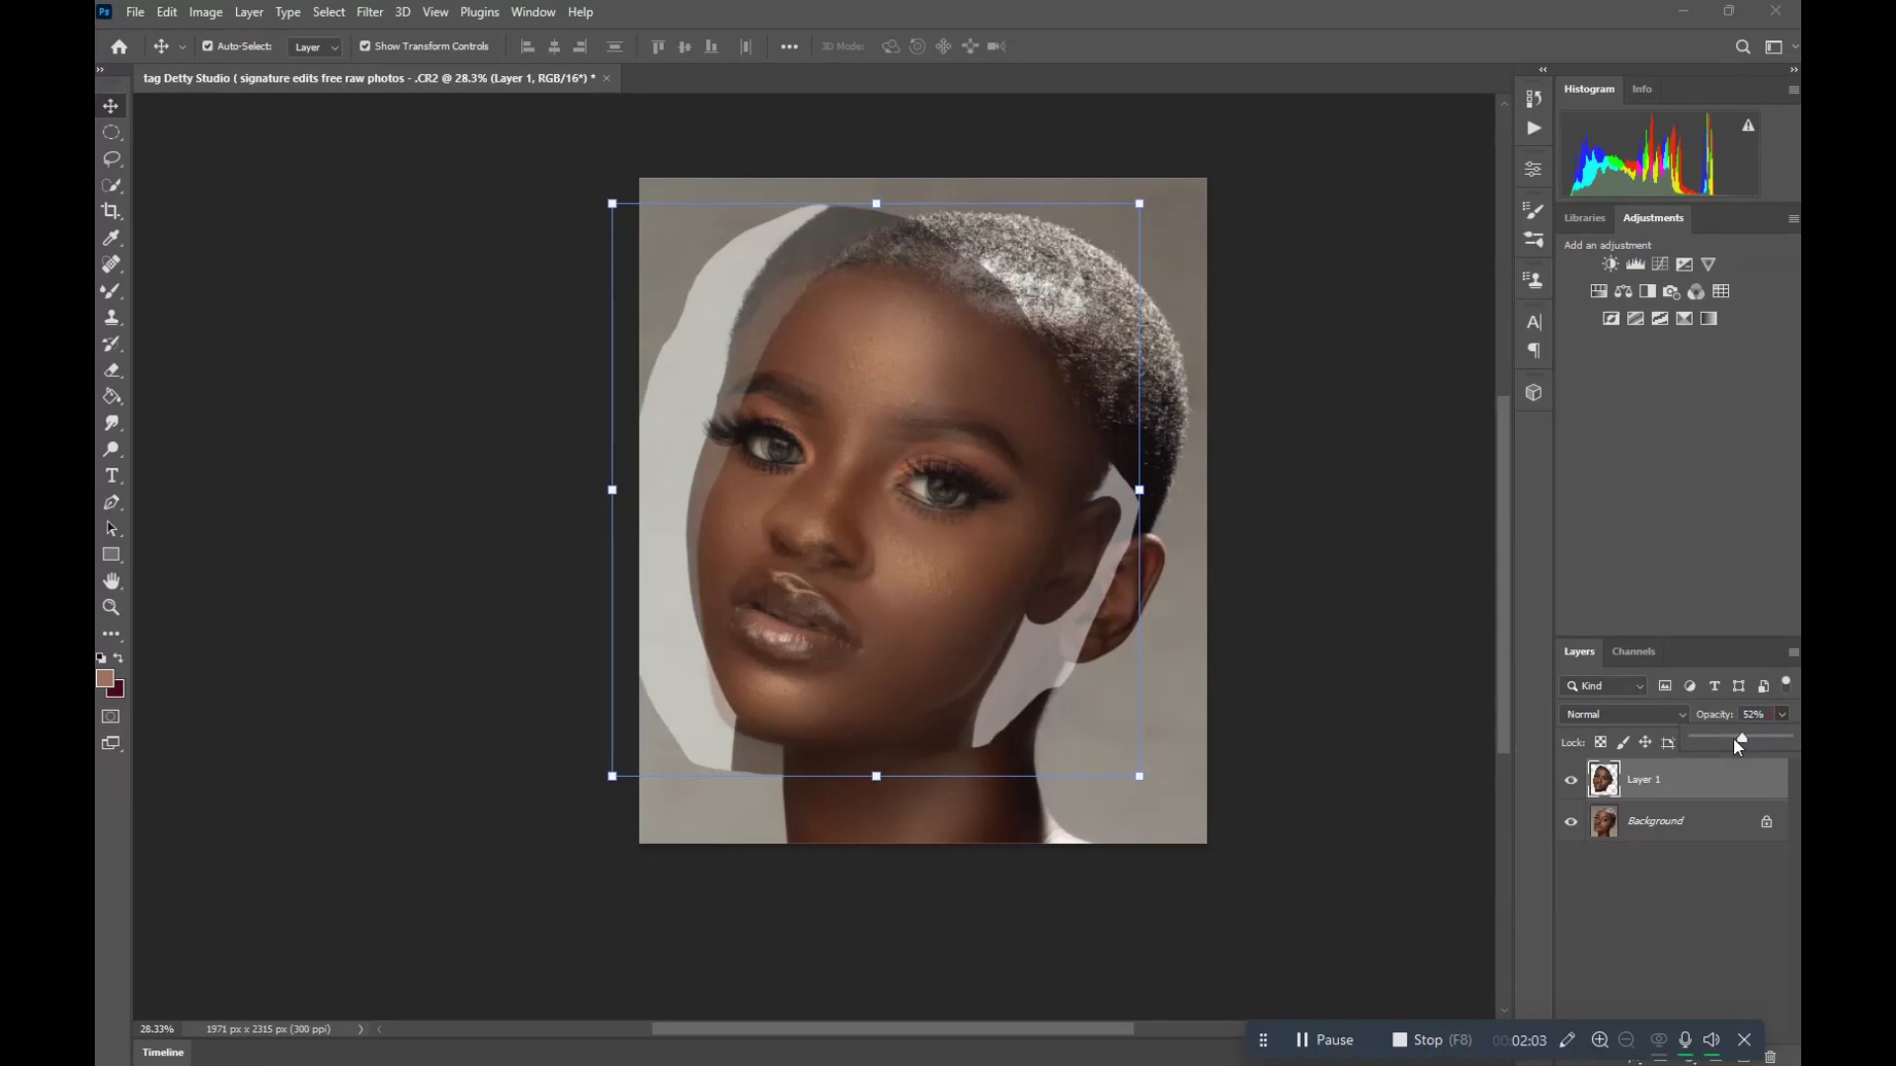
{"action": "left_click_drag", "start_coordinate": [1742, 734], "coordinate": [1795, 738]}
{"action": "left_click", "coordinate": [874, 536]}
{"action": "scroll", "coordinate": [861, 565], "scroll_direction": "up", "scroll_amount": 2}
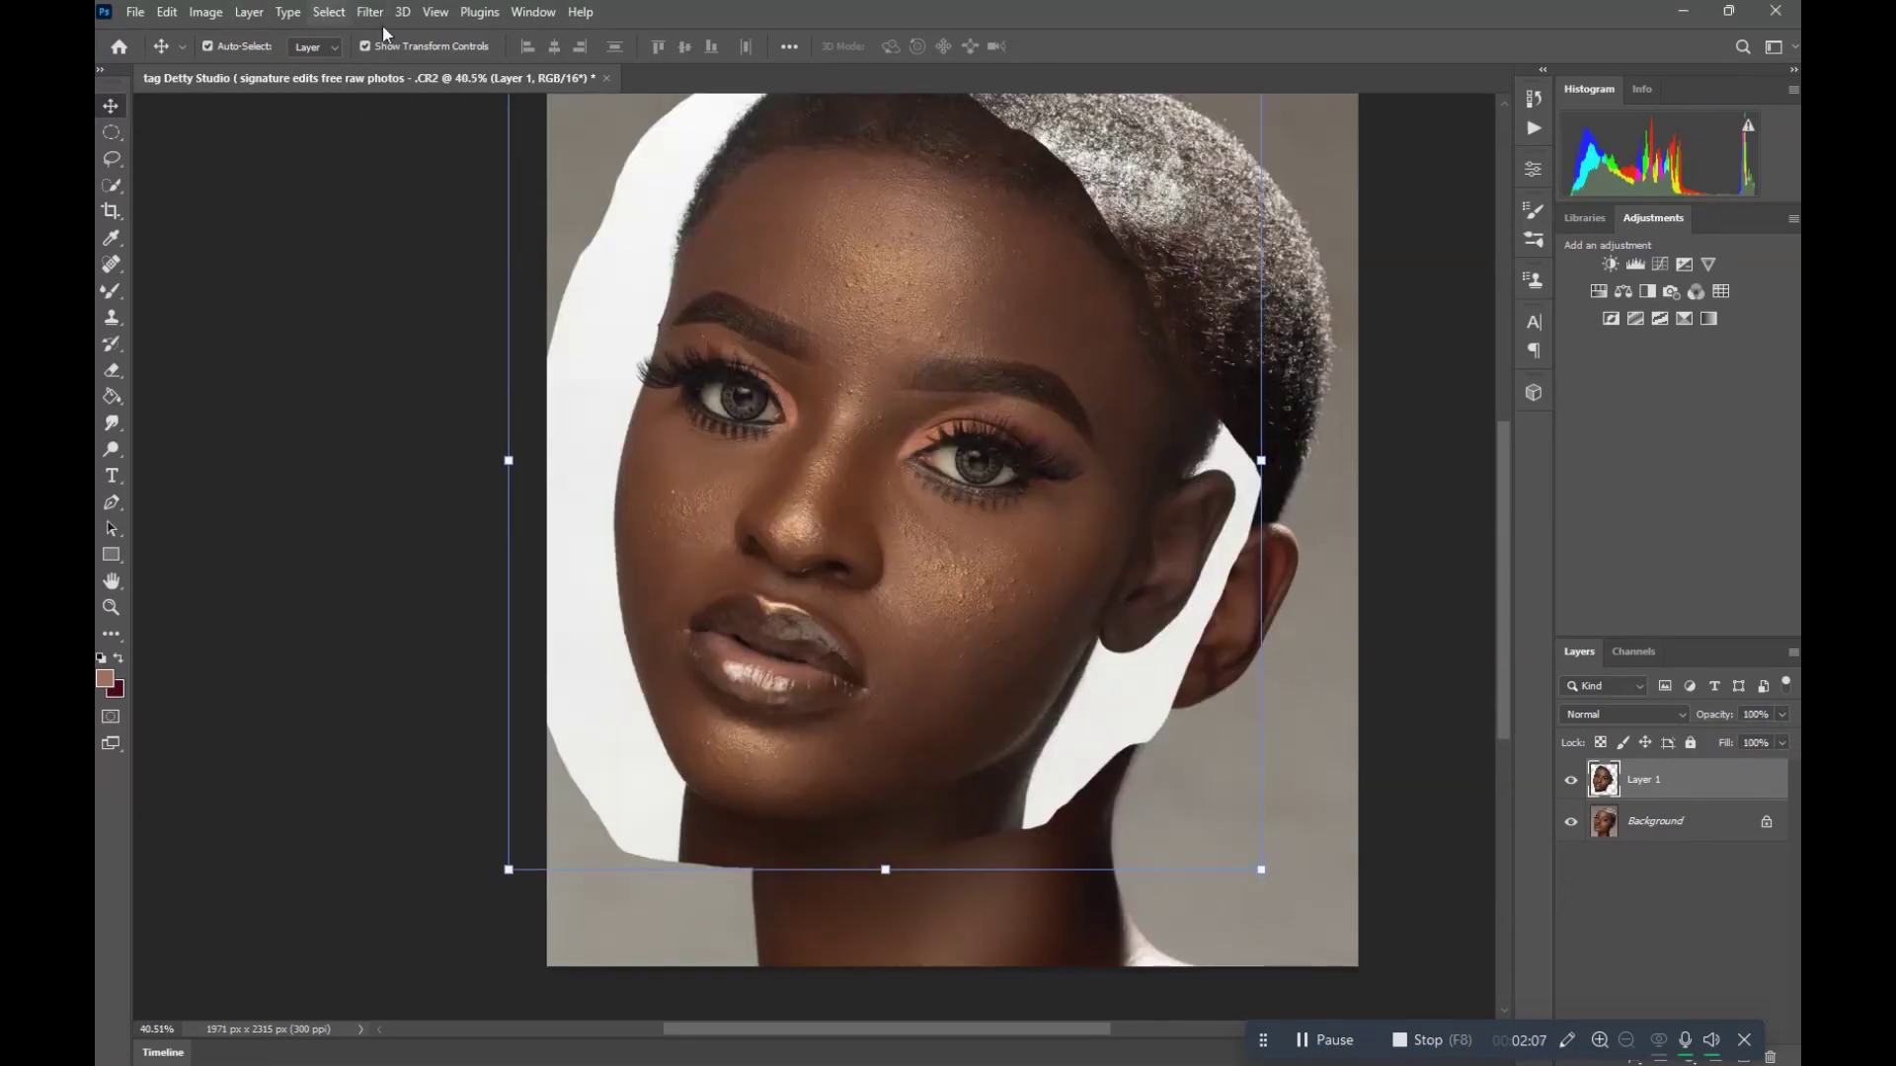
- Convert the face cutout to black and white, adjusting the color sliders to darken the skin tones
{"action": "left_click", "coordinate": [206, 17]}
{"action": "mouse_move", "coordinate": [267, 68]}
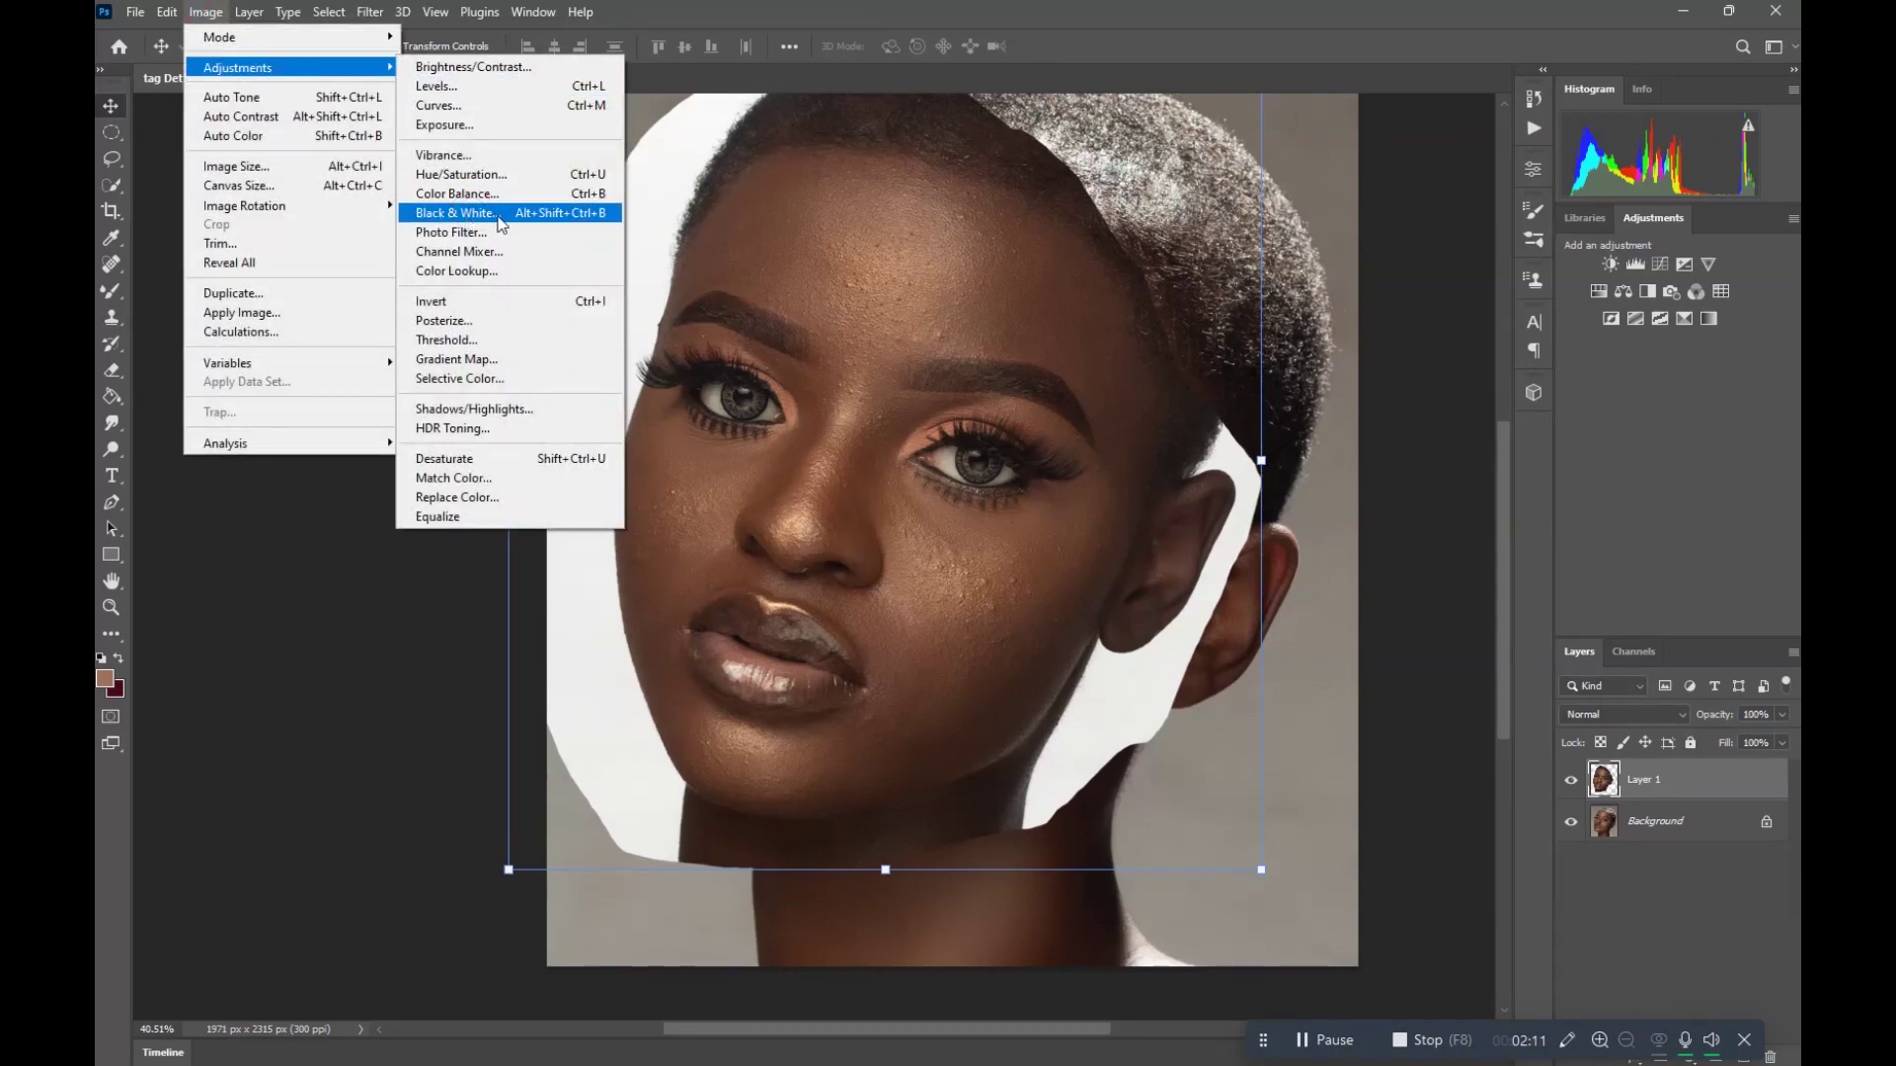
{"action": "left_click", "coordinate": [502, 218]}
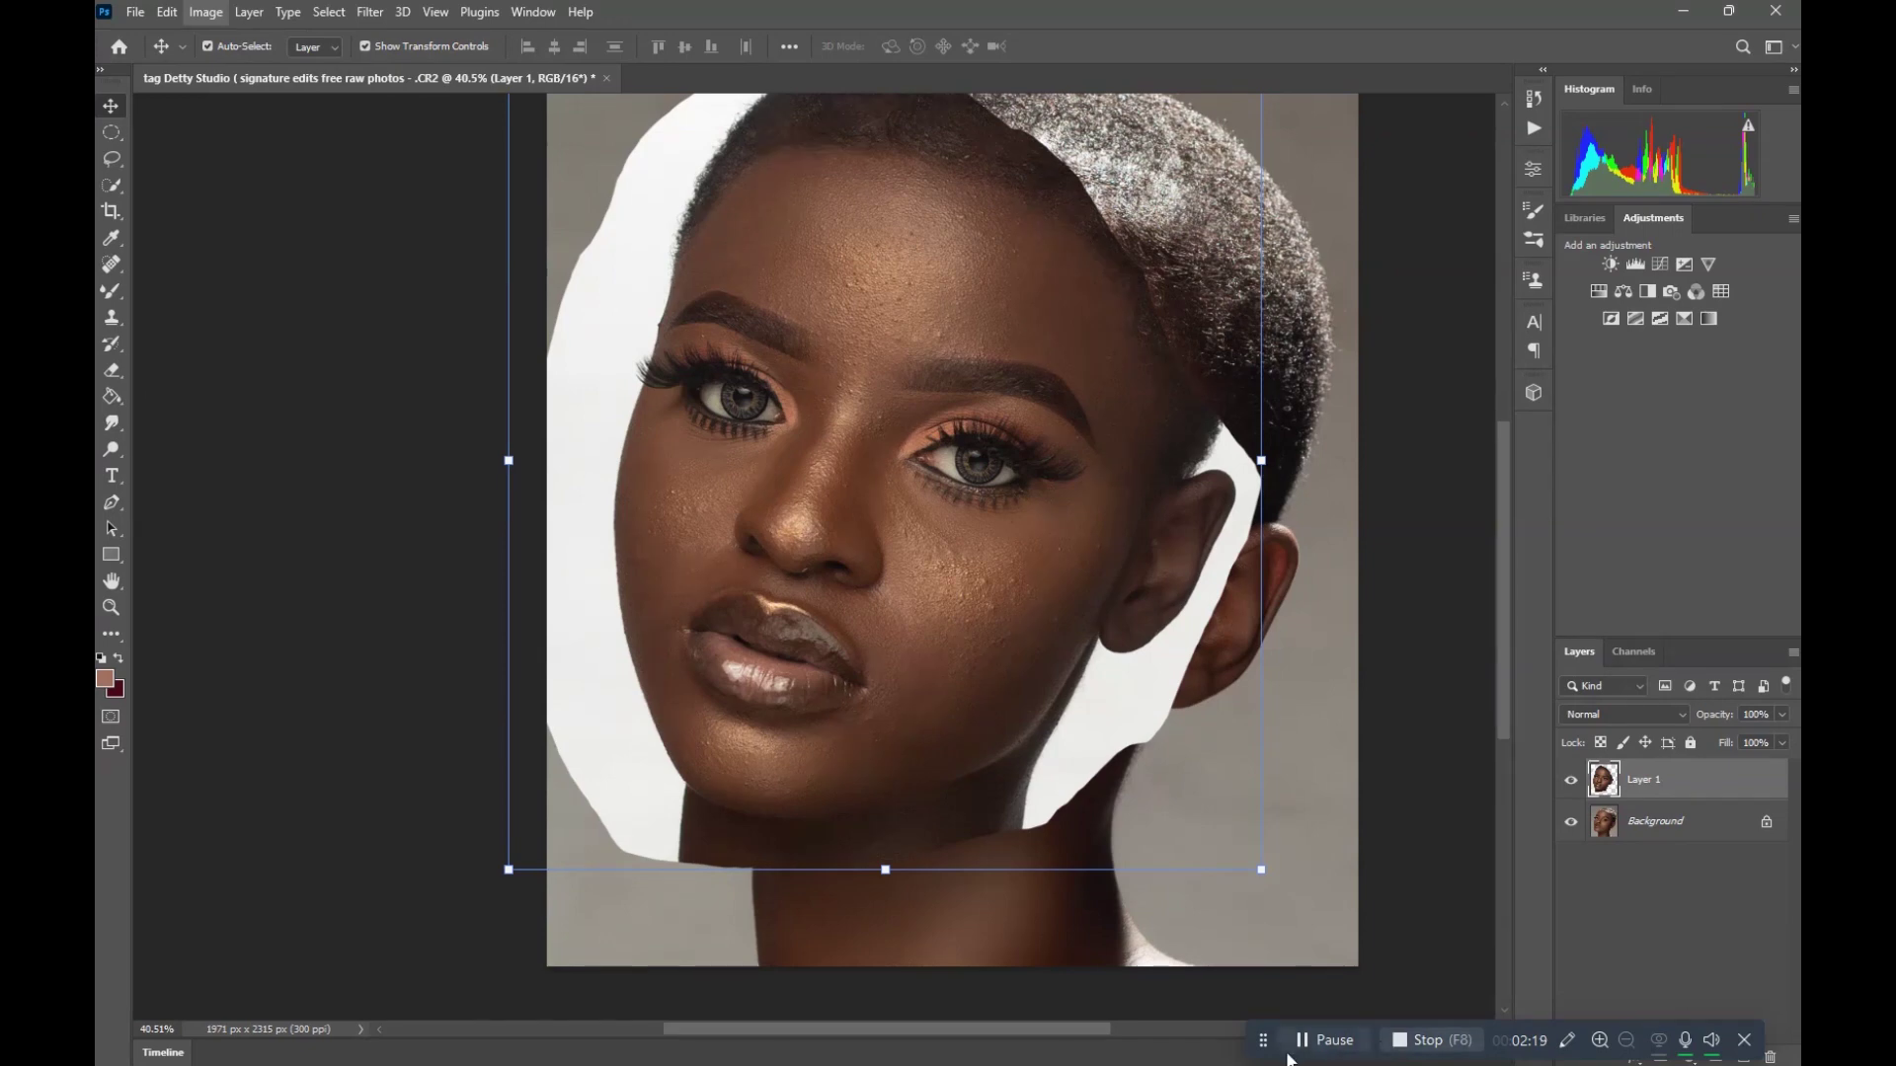
{"action": "scroll", "coordinate": [983, 632], "scroll_direction": "down", "scroll_amount": 3}
{"action": "scroll", "coordinate": [918, 485], "scroll_direction": "up", "scroll_amount": 4}
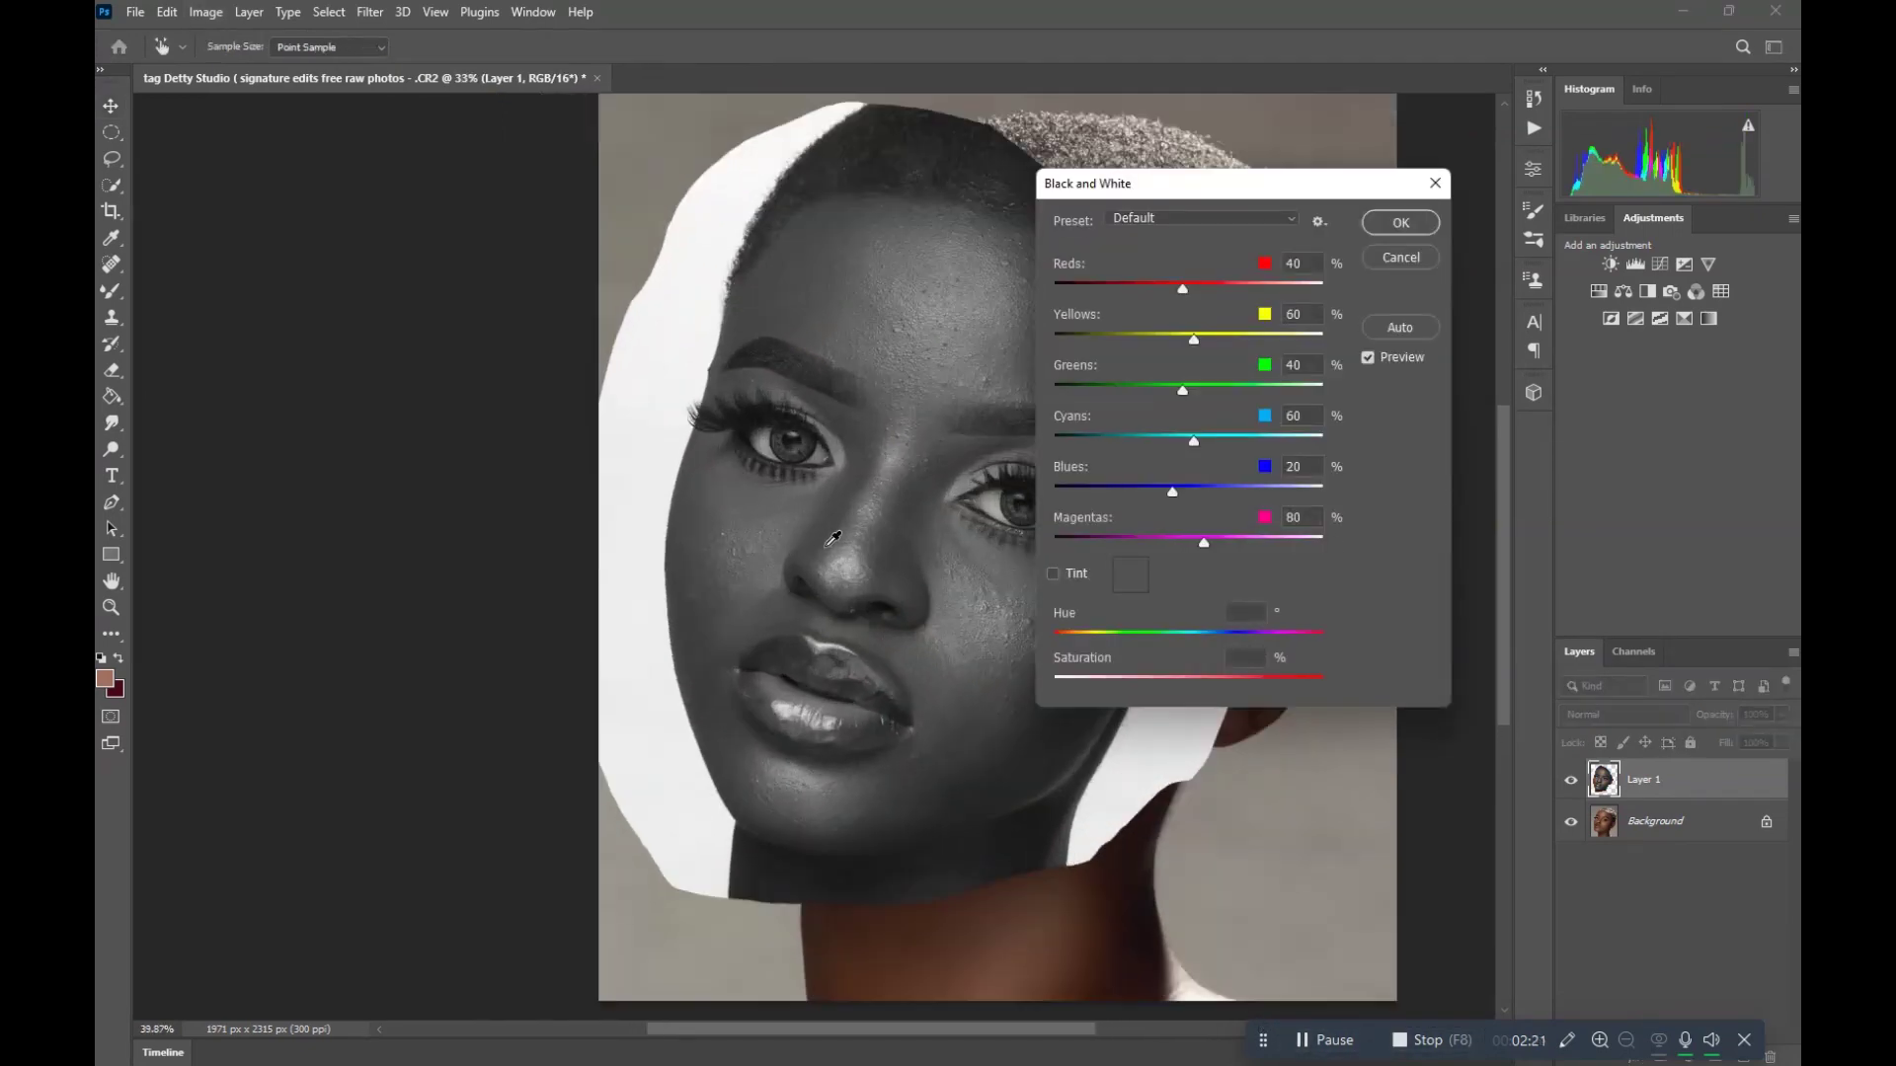
{"action": "left_click_drag", "start_coordinate": [1179, 288], "coordinate": [1180, 344]}
{"action": "left_click", "coordinate": [1410, 221]}
- Apply the High Pass filter to the black-and-white face cutout on Layer 1 with a radius of about 7.2 pixels
{"action": "scroll", "coordinate": [938, 419], "scroll_direction": "down", "scroll_amount": 5}
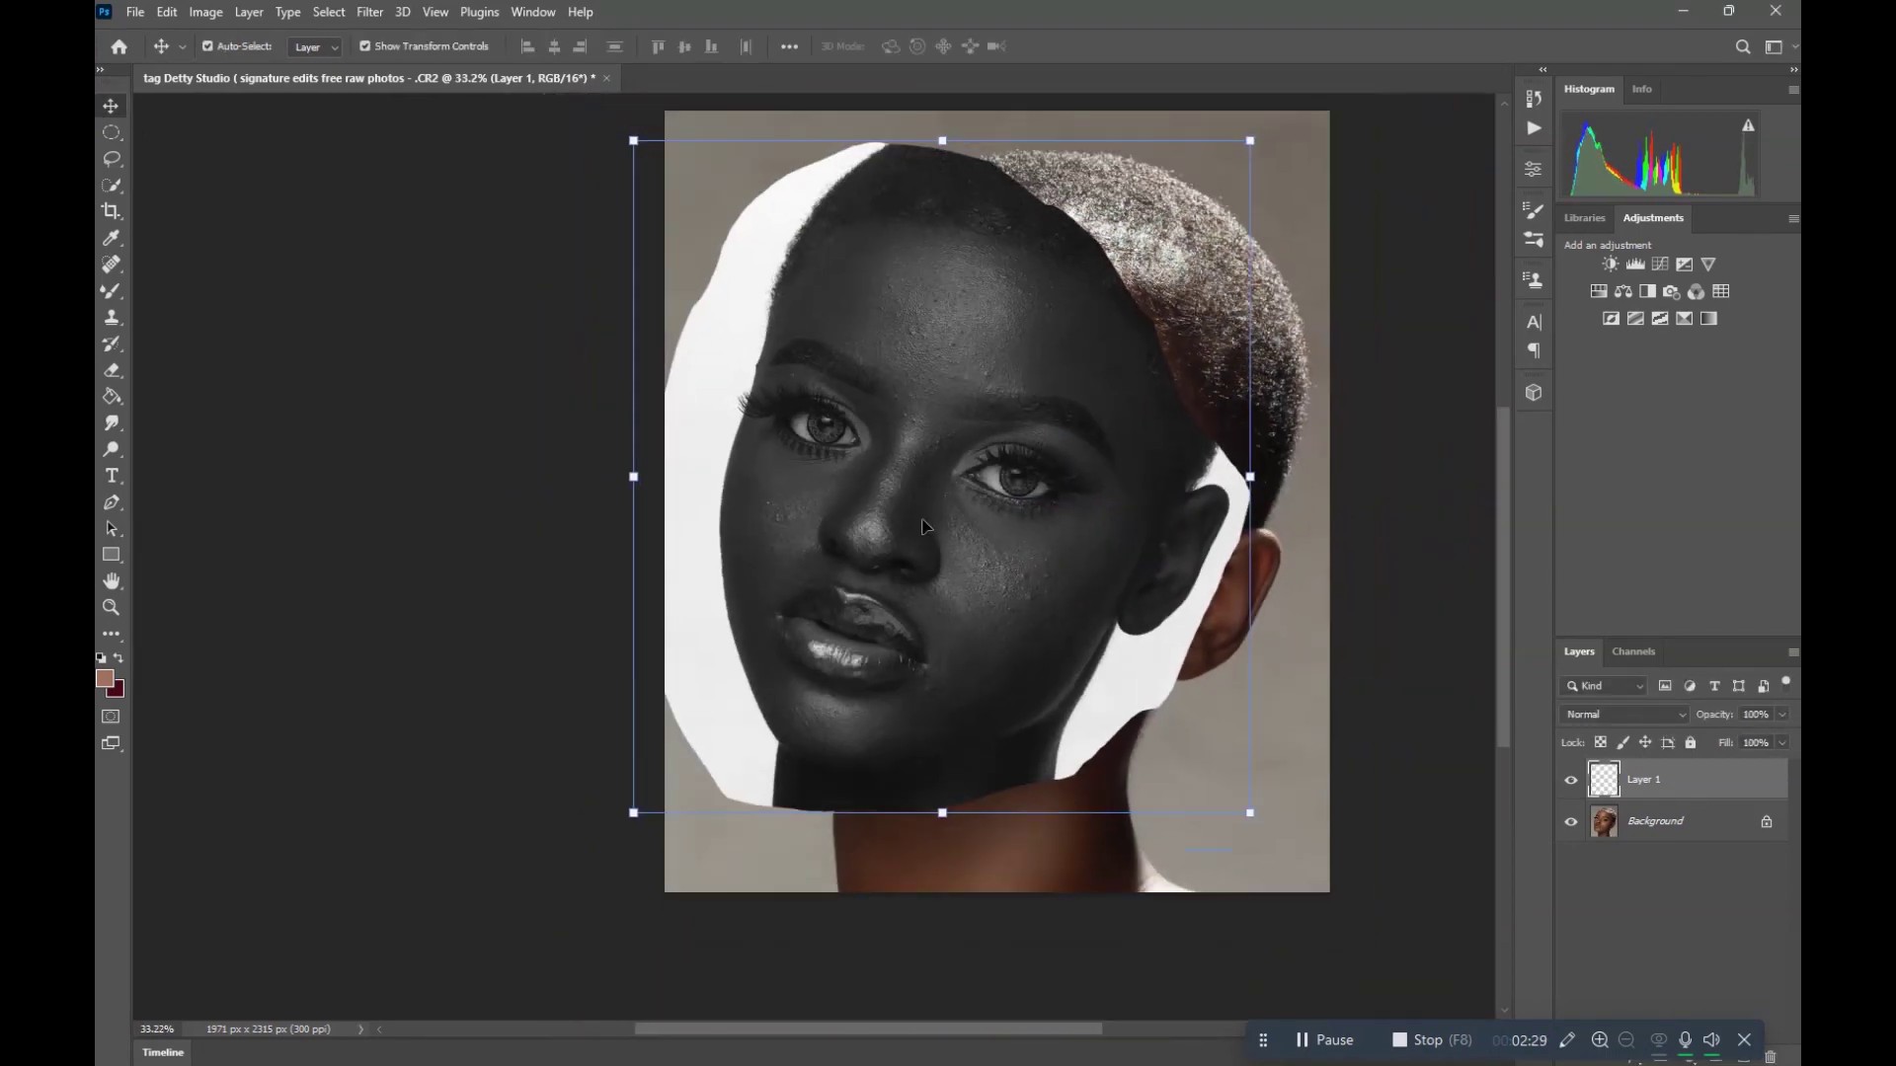
{"action": "scroll", "coordinate": [969, 566], "scroll_direction": "up", "scroll_amount": 5}
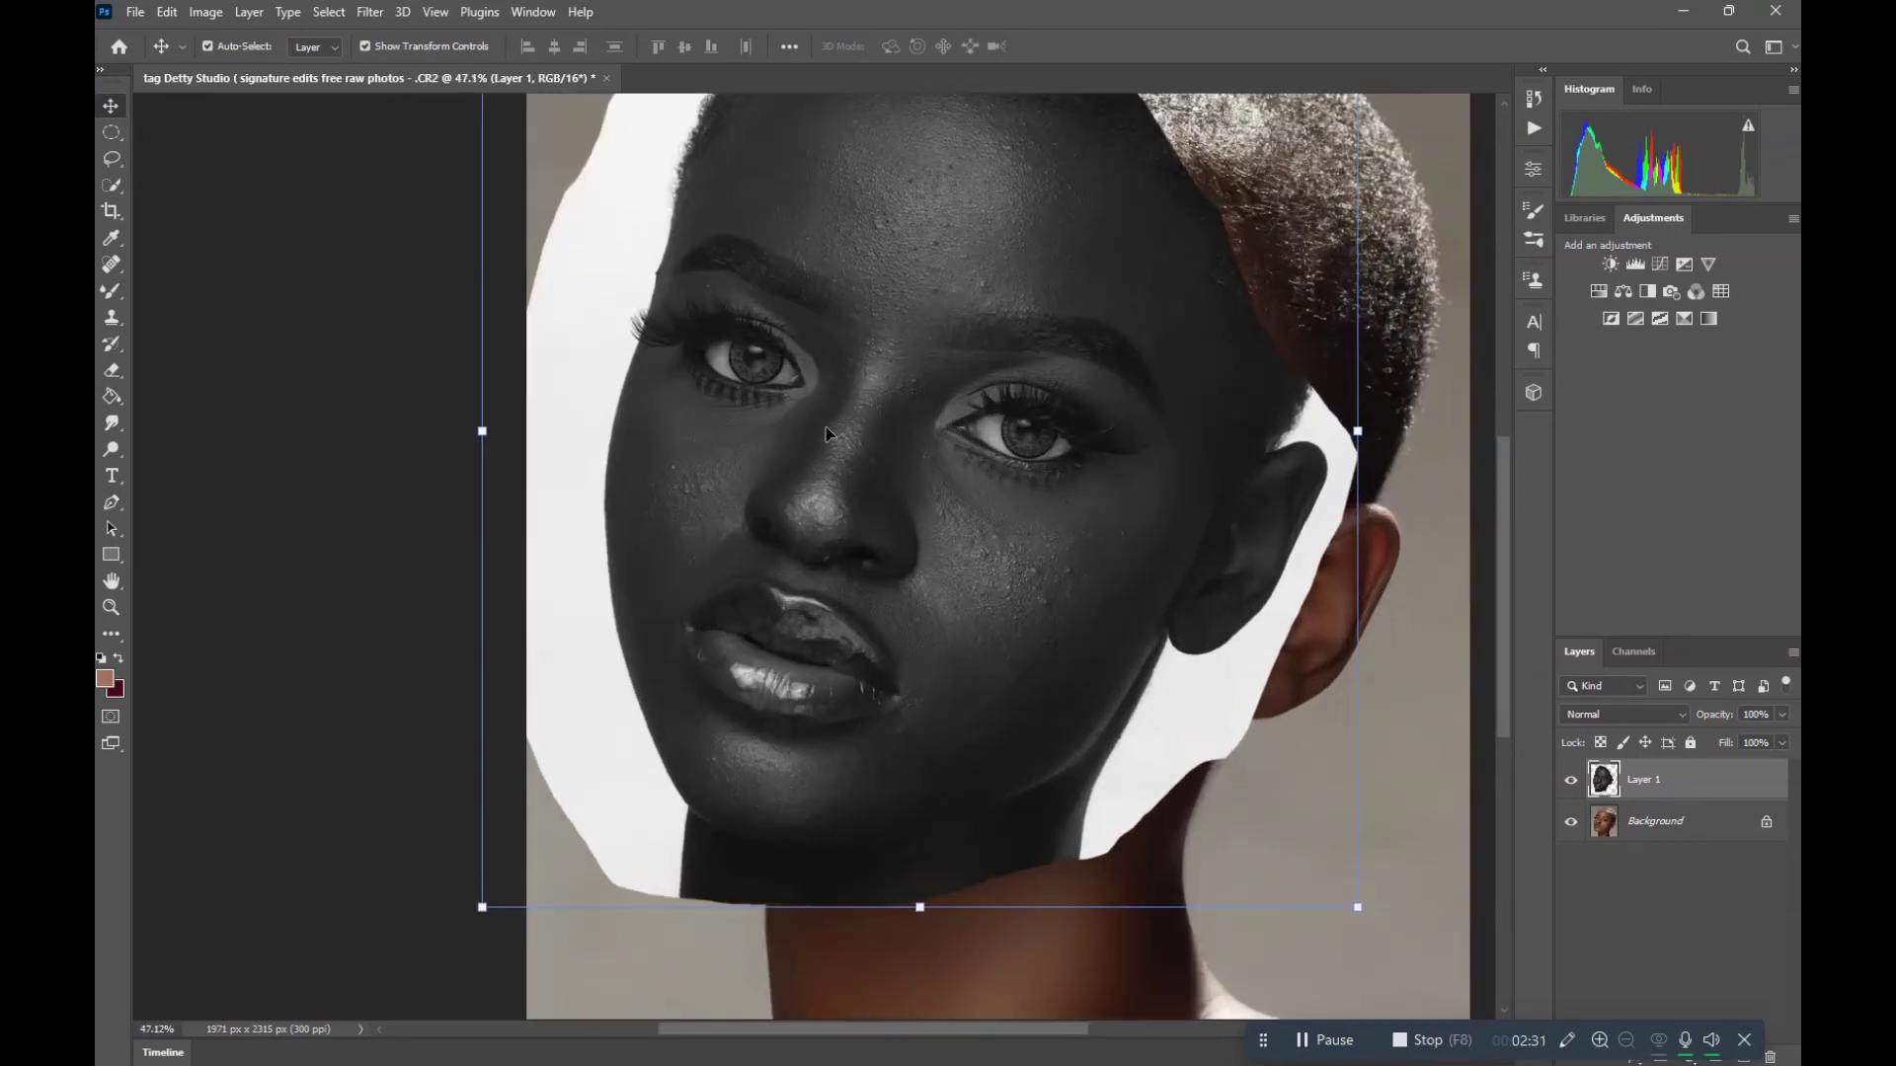
{"action": "left_click", "coordinate": [369, 12]}
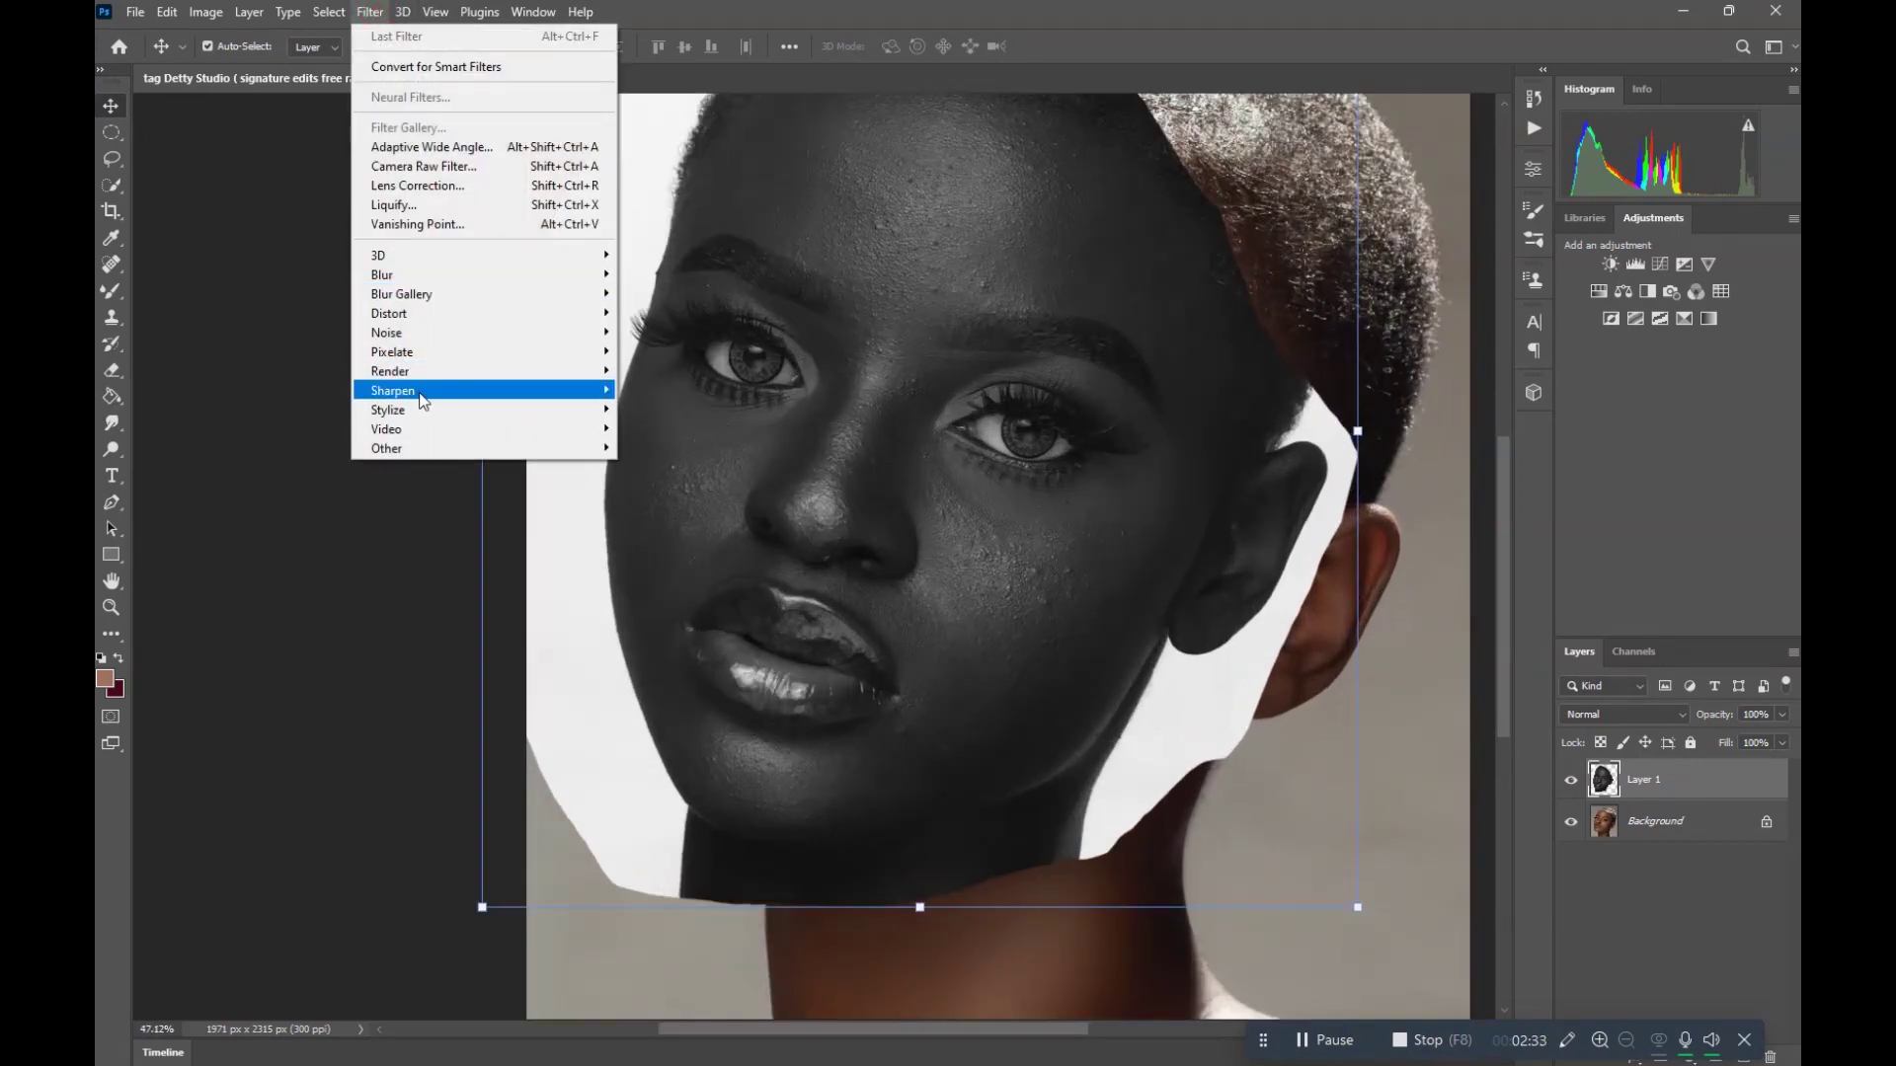
{"action": "mouse_move", "coordinate": [422, 395]}
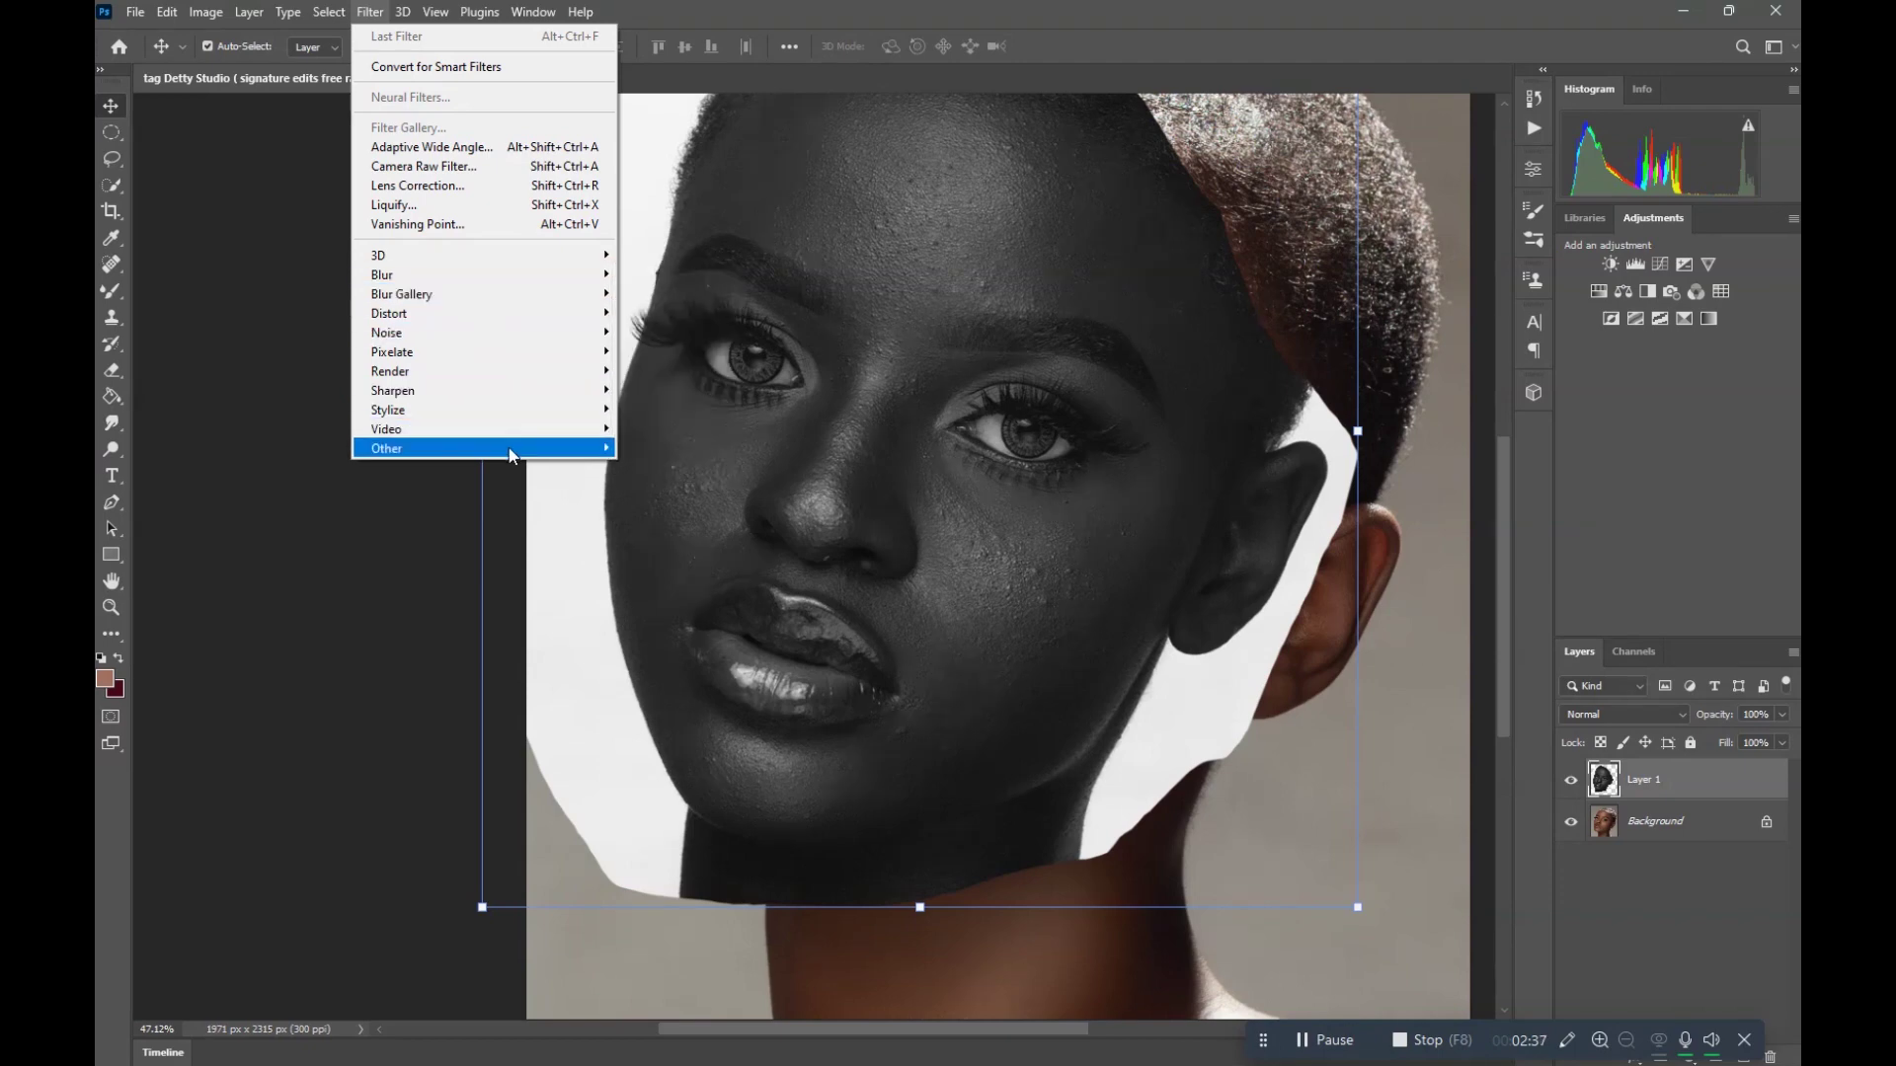
{"action": "mouse_move", "coordinate": [498, 448]}
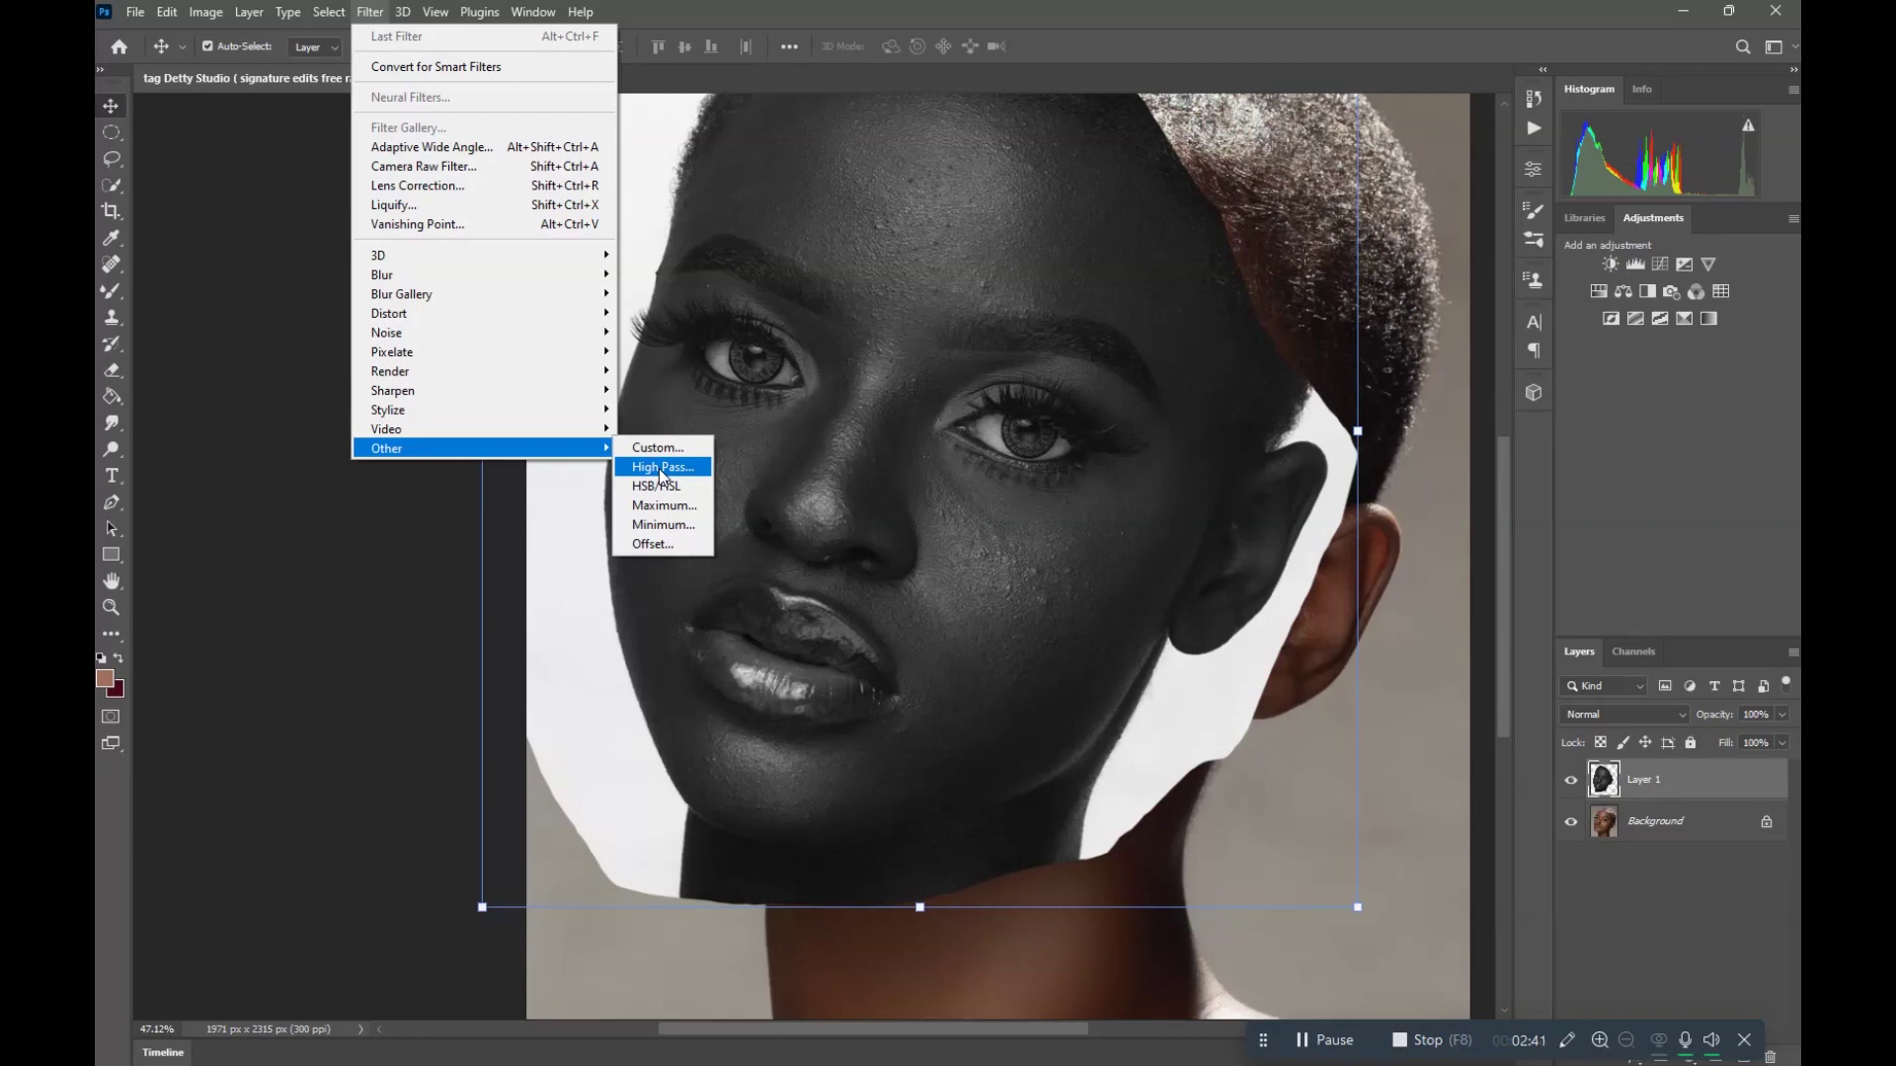
{"action": "left_click", "coordinate": [369, 12]}
{"action": "left_click", "coordinate": [370, 11]}
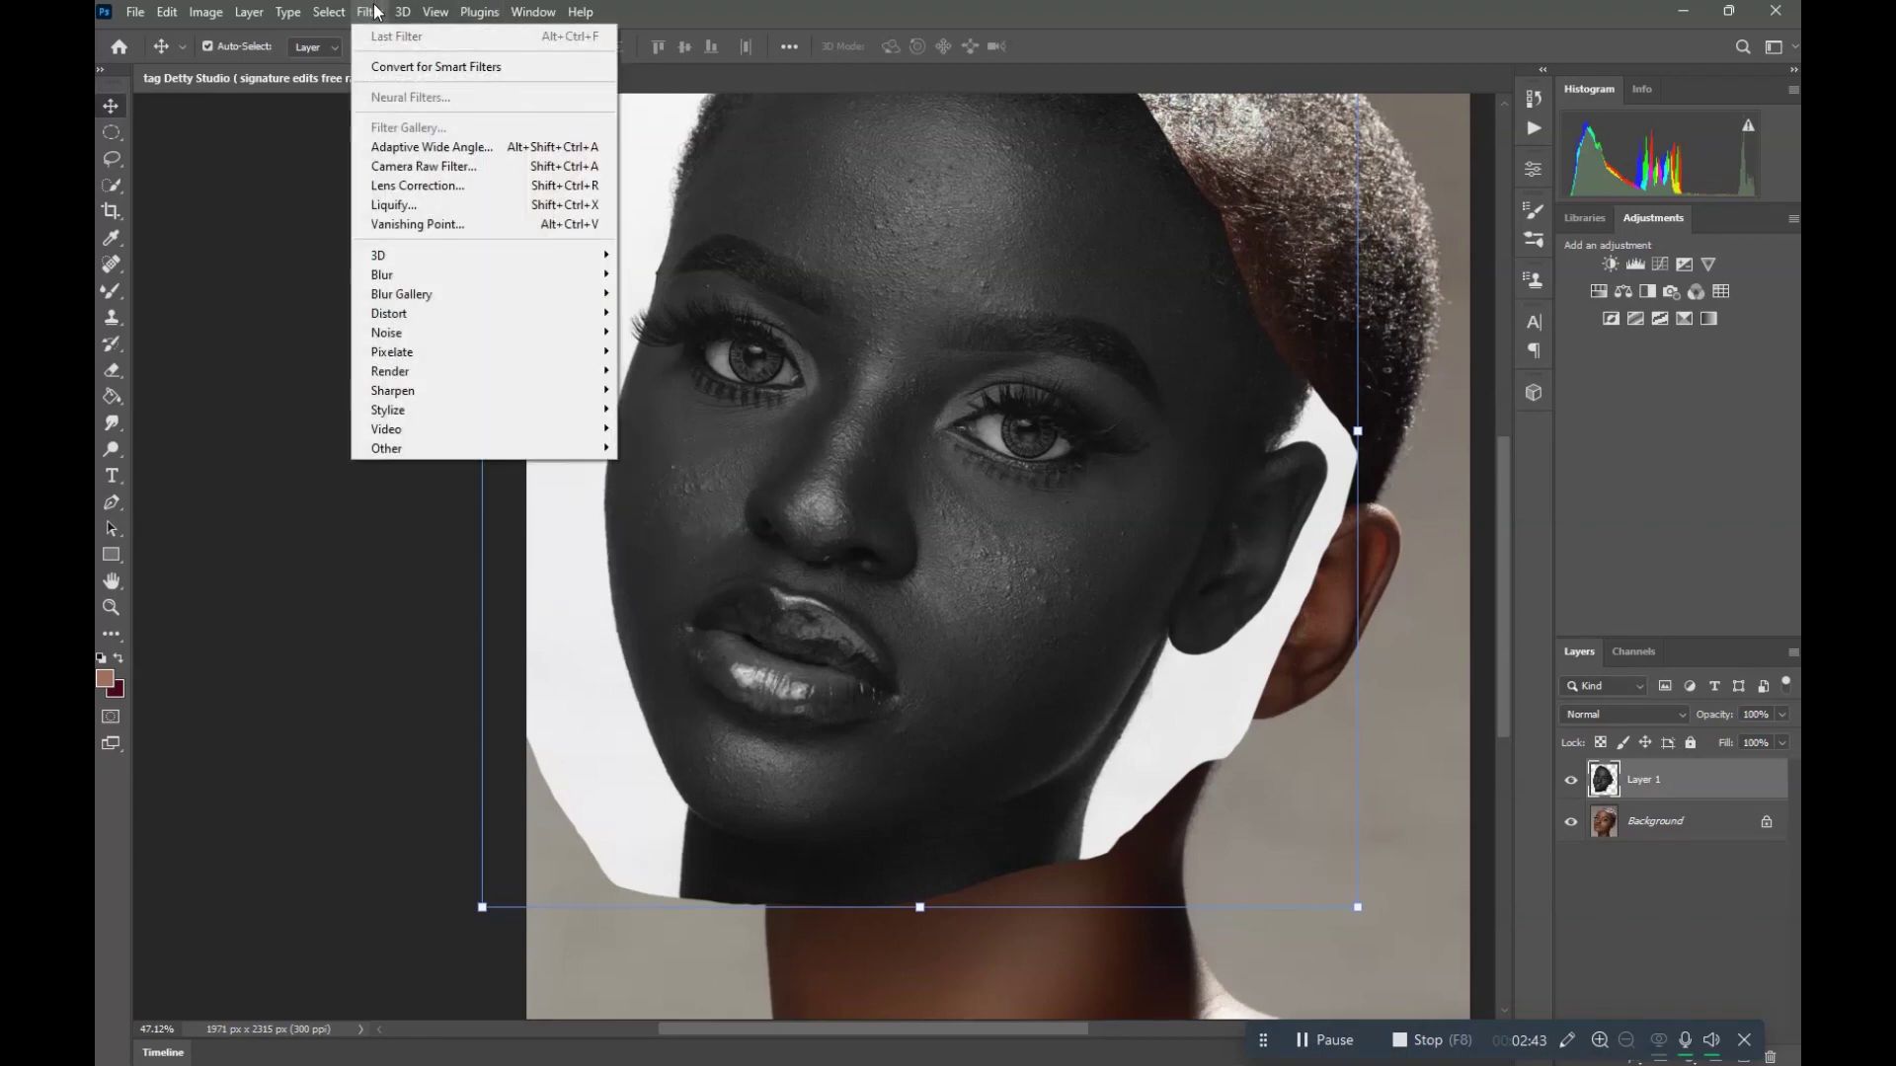
{"action": "mouse_move", "coordinate": [465, 447]}
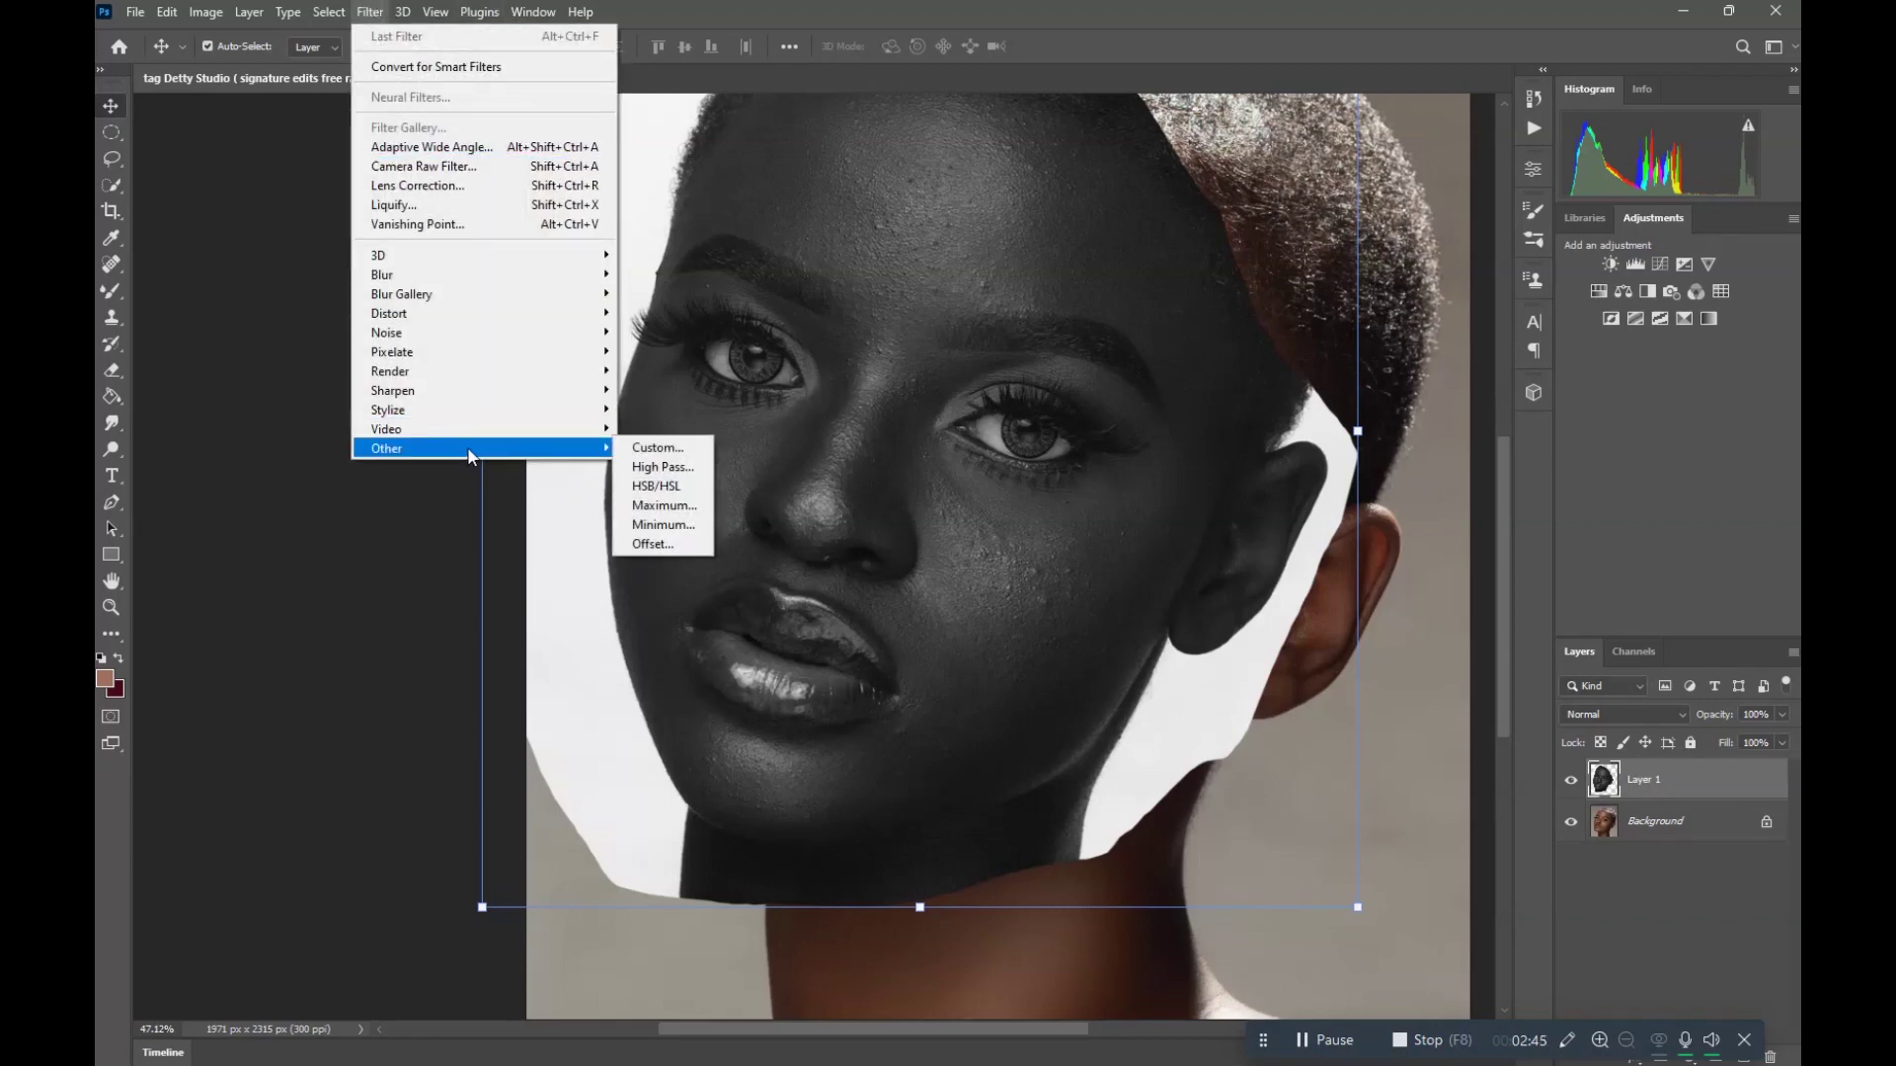
{"action": "left_click", "coordinate": [646, 470]}
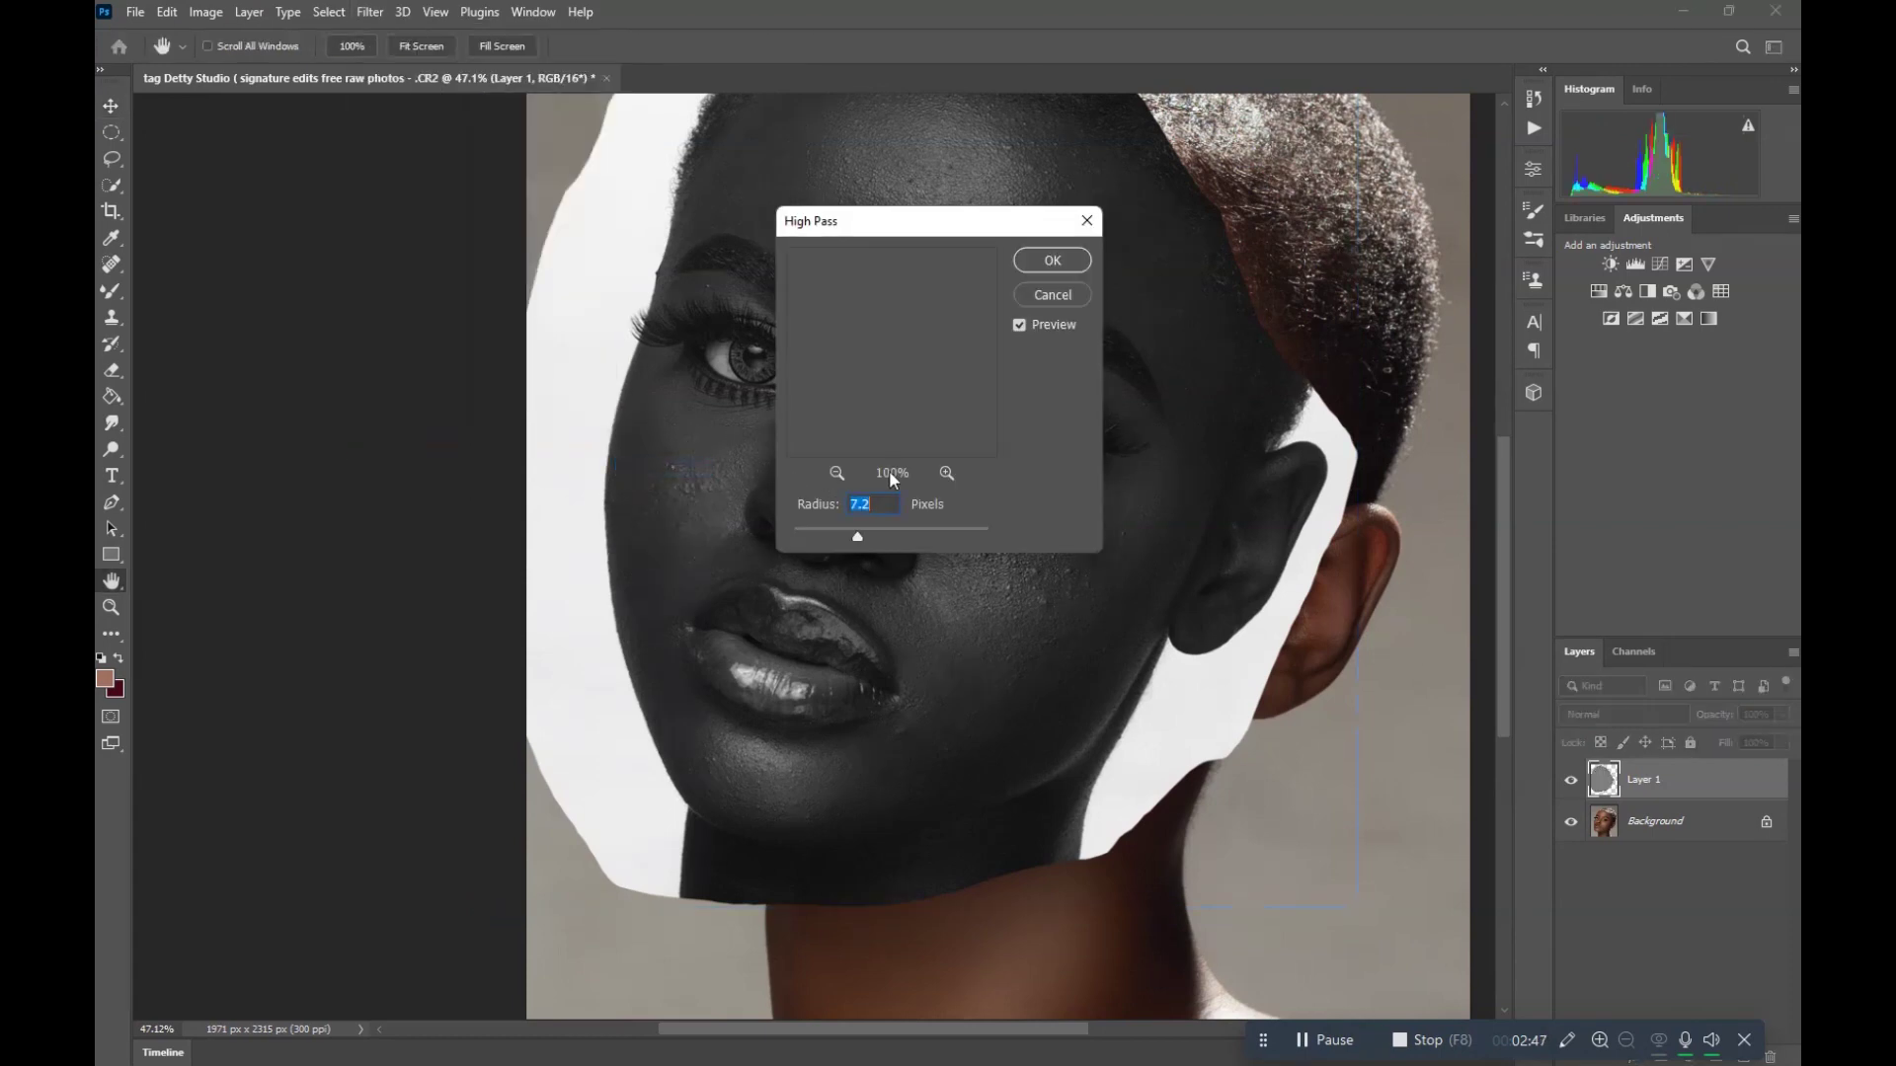
{"action": "left_click_drag", "start_coordinate": [908, 231], "coordinate": [1242, 270]}
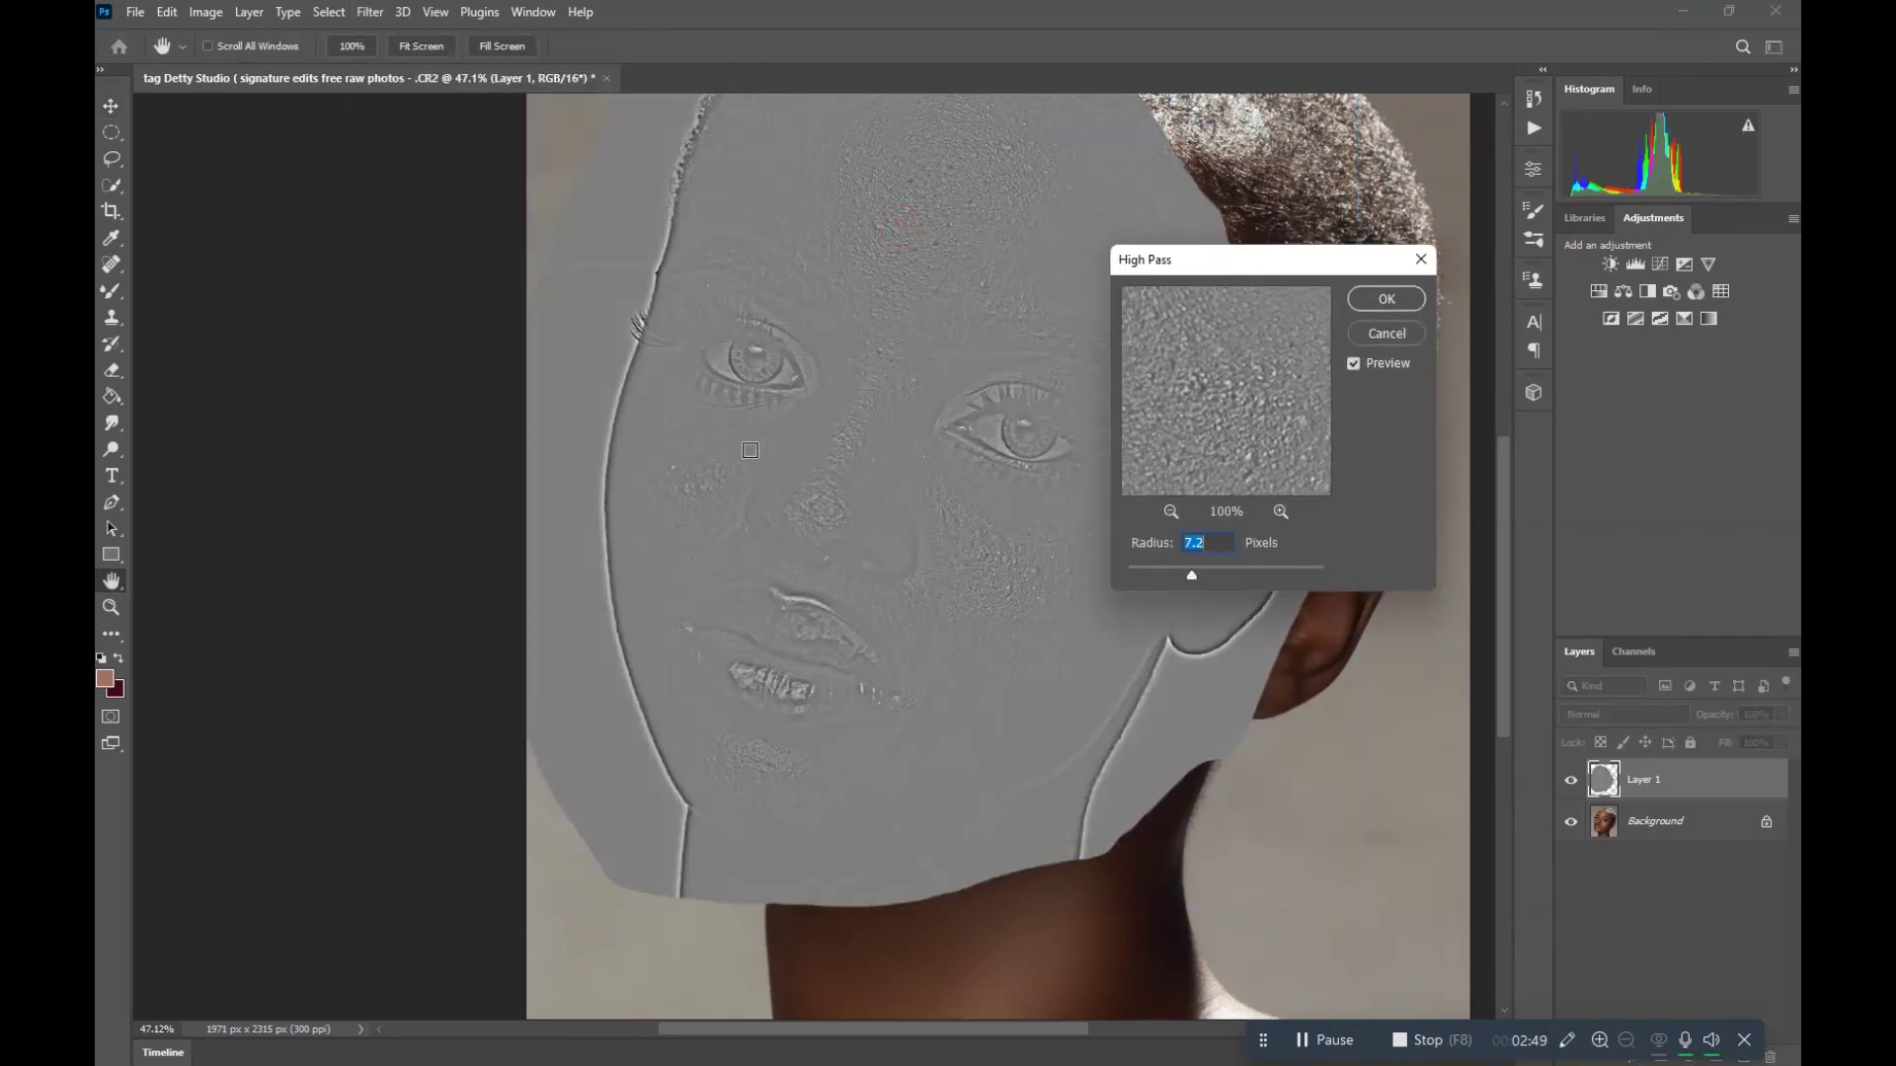
{"action": "left_click_drag", "start_coordinate": [1191, 570], "coordinate": [1188, 570]}
{"action": "left_click", "coordinate": [1370, 301]}
- Set the blend mode of Layer 1 to Linear Light and nudge the texture slightly up and right to align it with the face
{"action": "scroll", "coordinate": [846, 448], "scroll_direction": "down", "scroll_amount": 5}
{"action": "scroll", "coordinate": [850, 461], "scroll_direction": "up", "scroll_amount": 4}
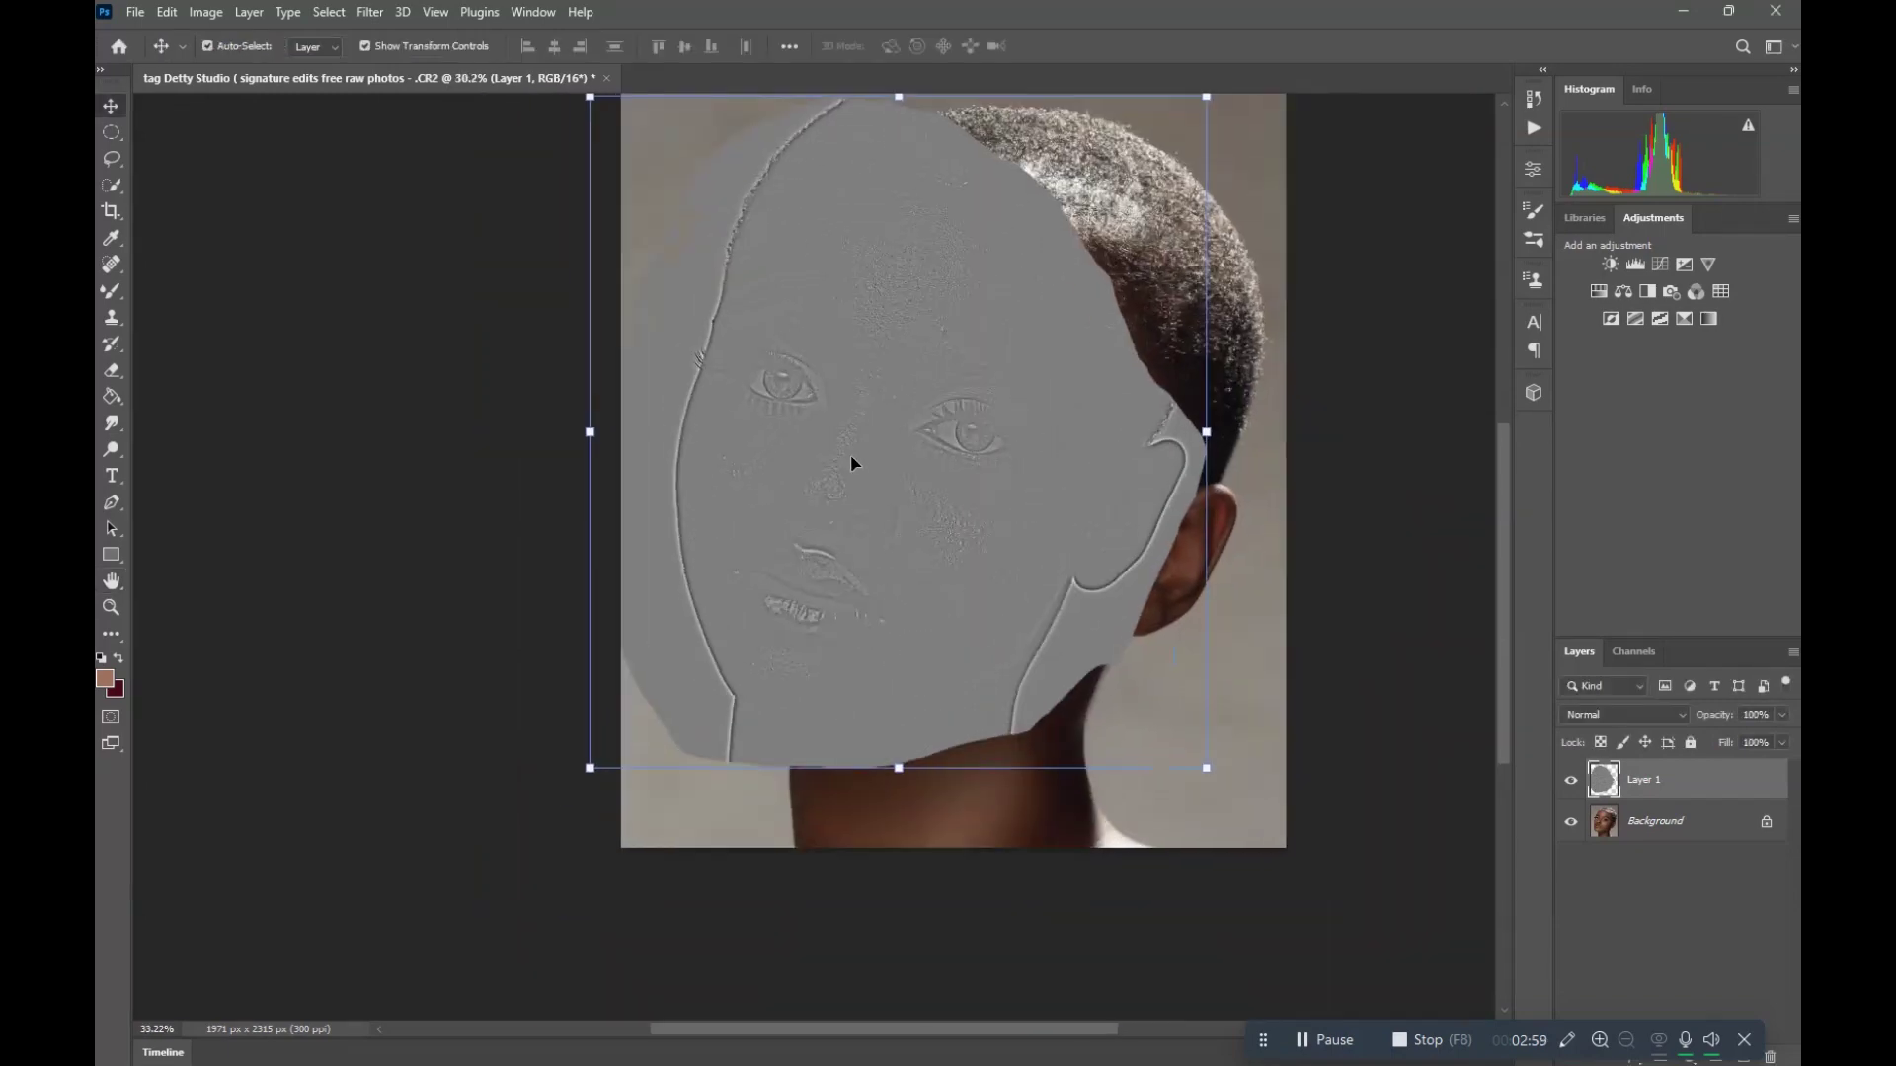
{"action": "left_click", "coordinate": [1599, 715]}
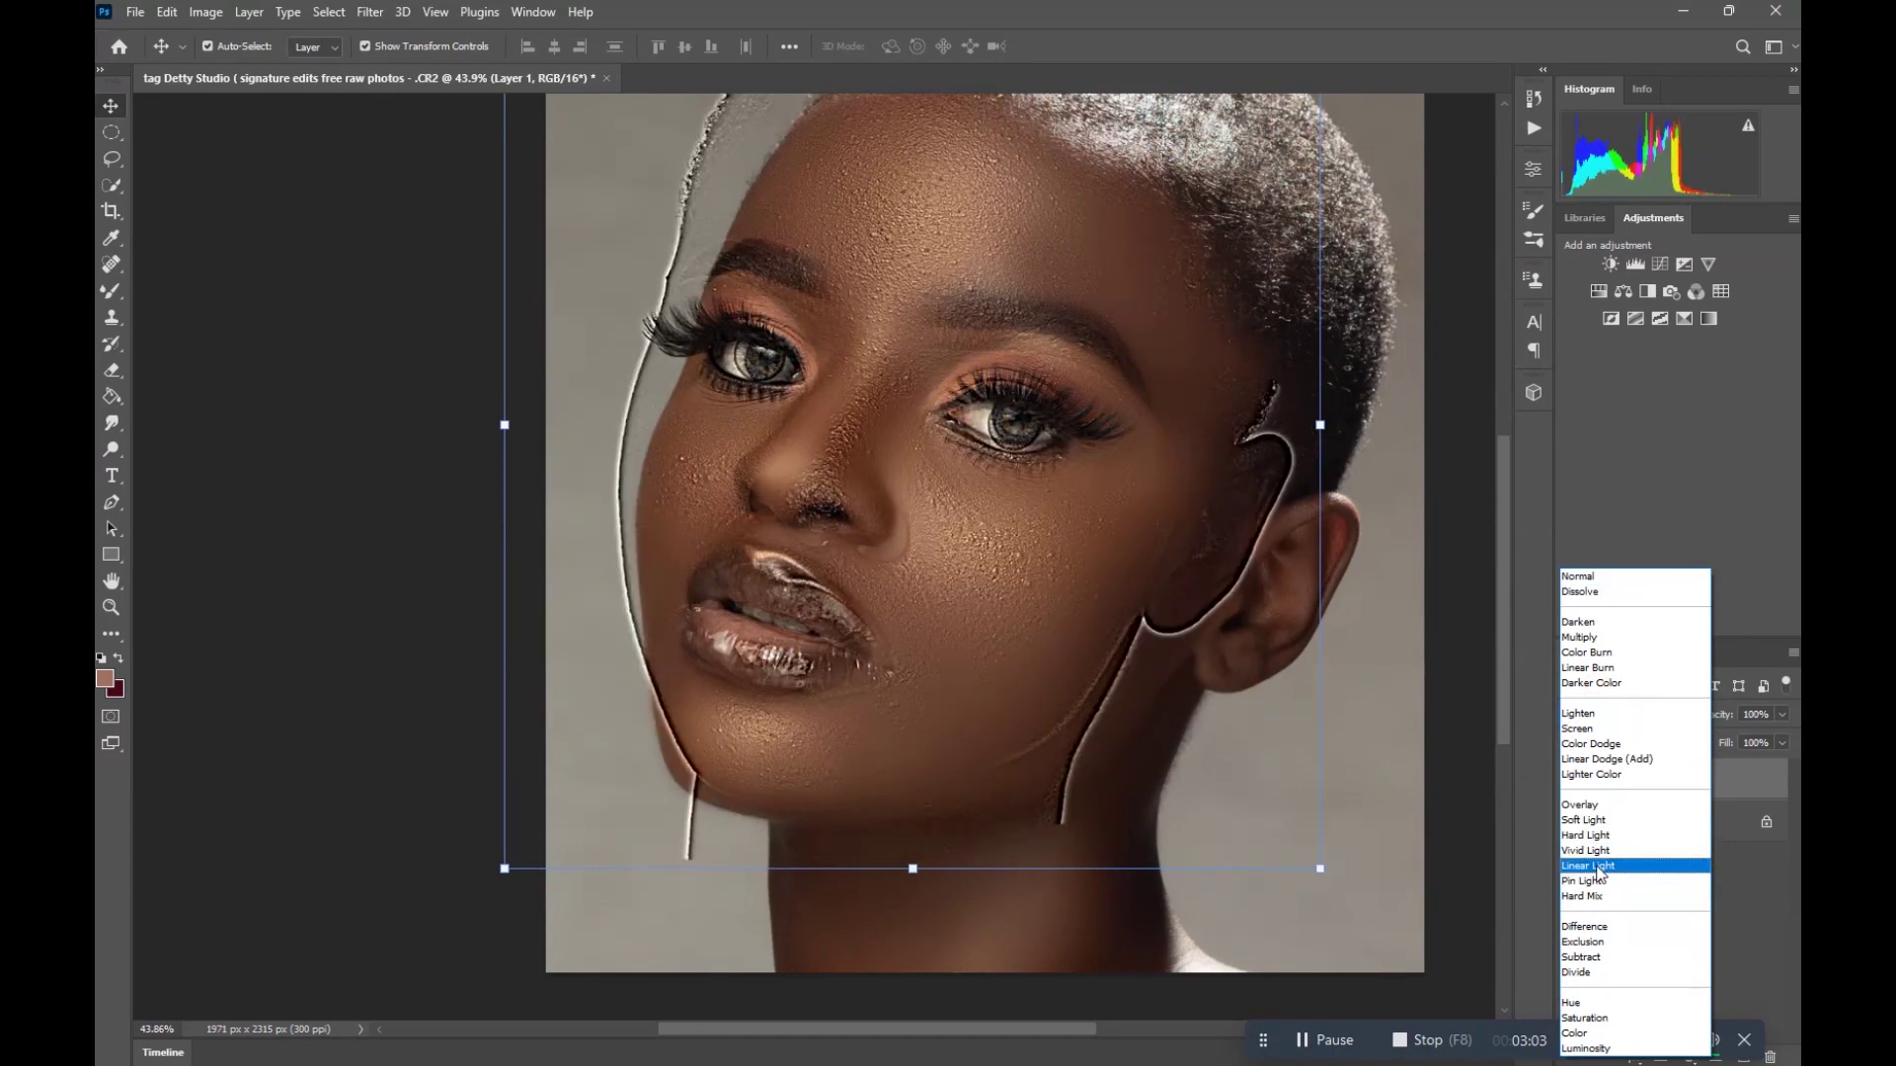
{"action": "left_click", "coordinate": [1597, 867]}
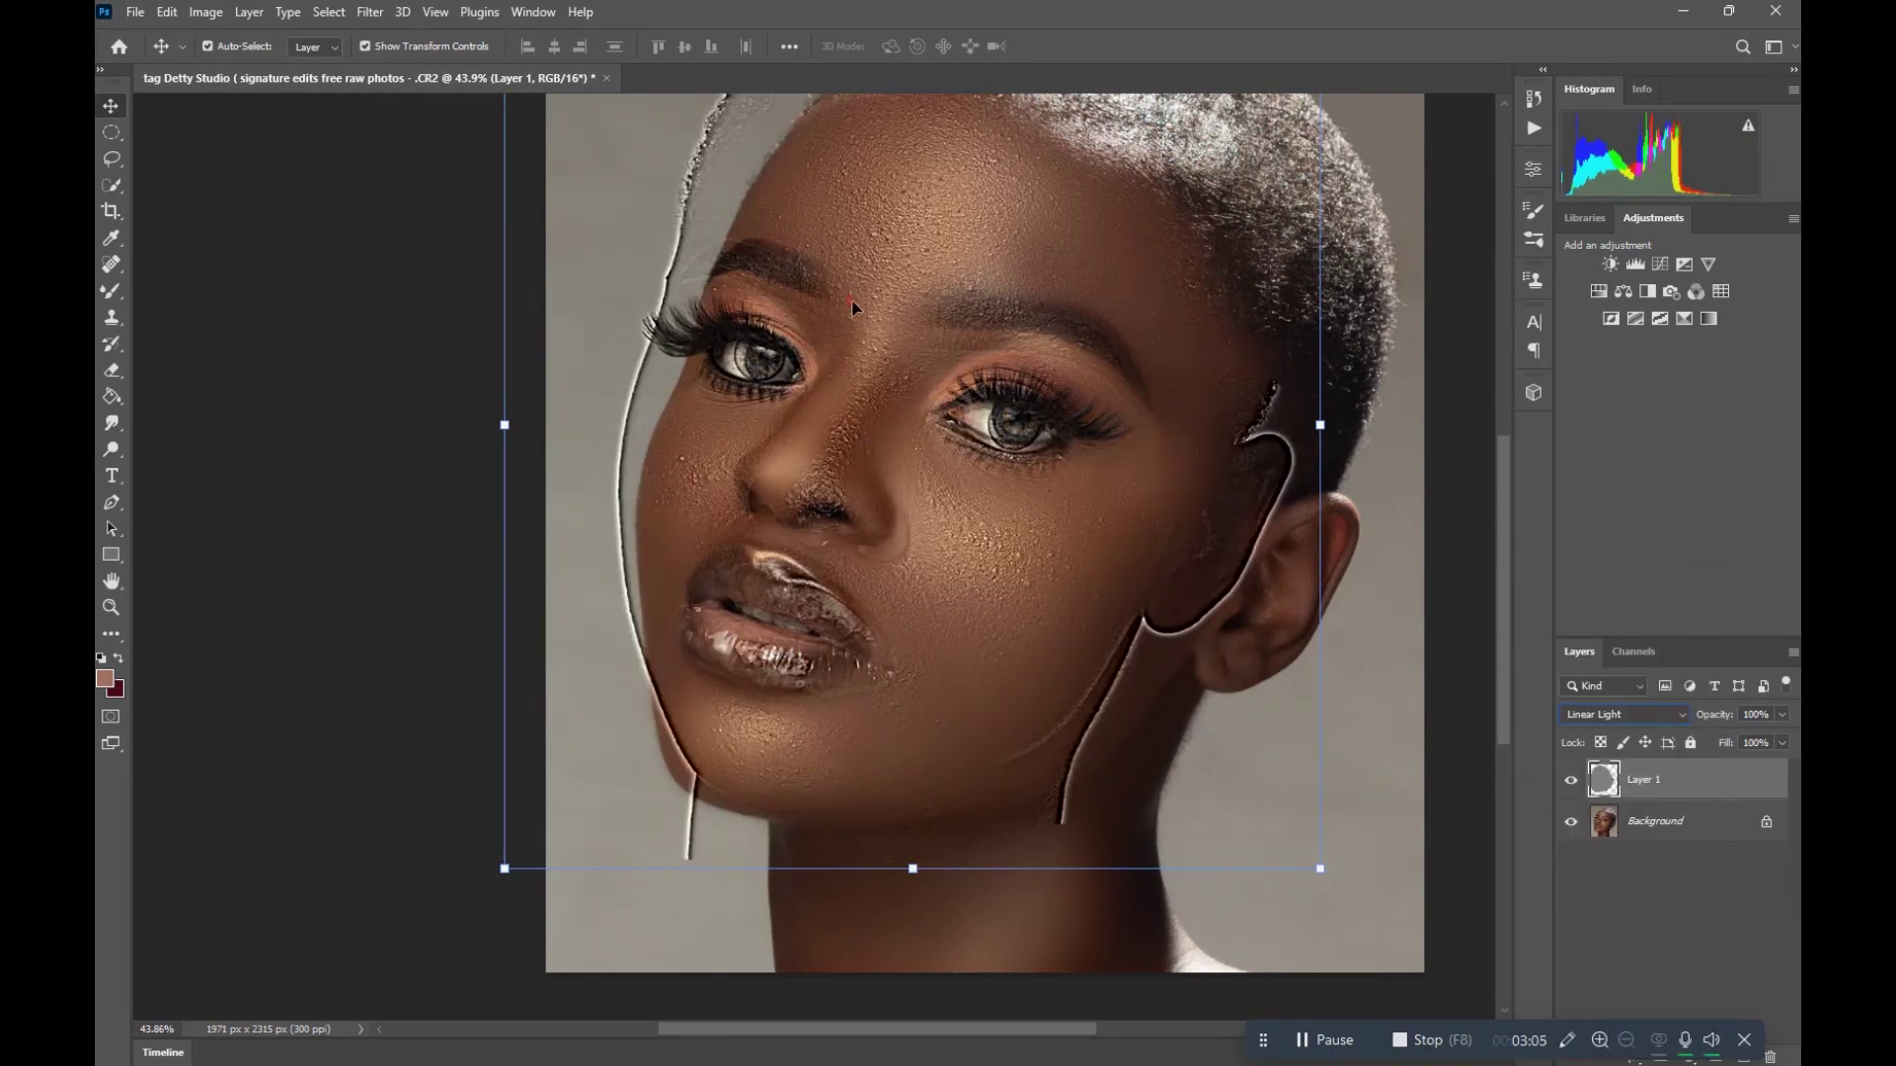
{"action": "mouse_move", "coordinate": [857, 363]}
{"action": "left_mouse_down"}
{"action": "mouse_move", "coordinate": [861, 395]}
{"action": "mouse_move", "coordinate": [867, 353]}
{"action": "left_mouse_up"}
{"action": "scroll", "coordinate": [845, 415], "scroll_direction": "down", "scroll_amount": 5}
{"action": "scroll", "coordinate": [809, 344], "scroll_direction": "up", "scroll_amount": 4}
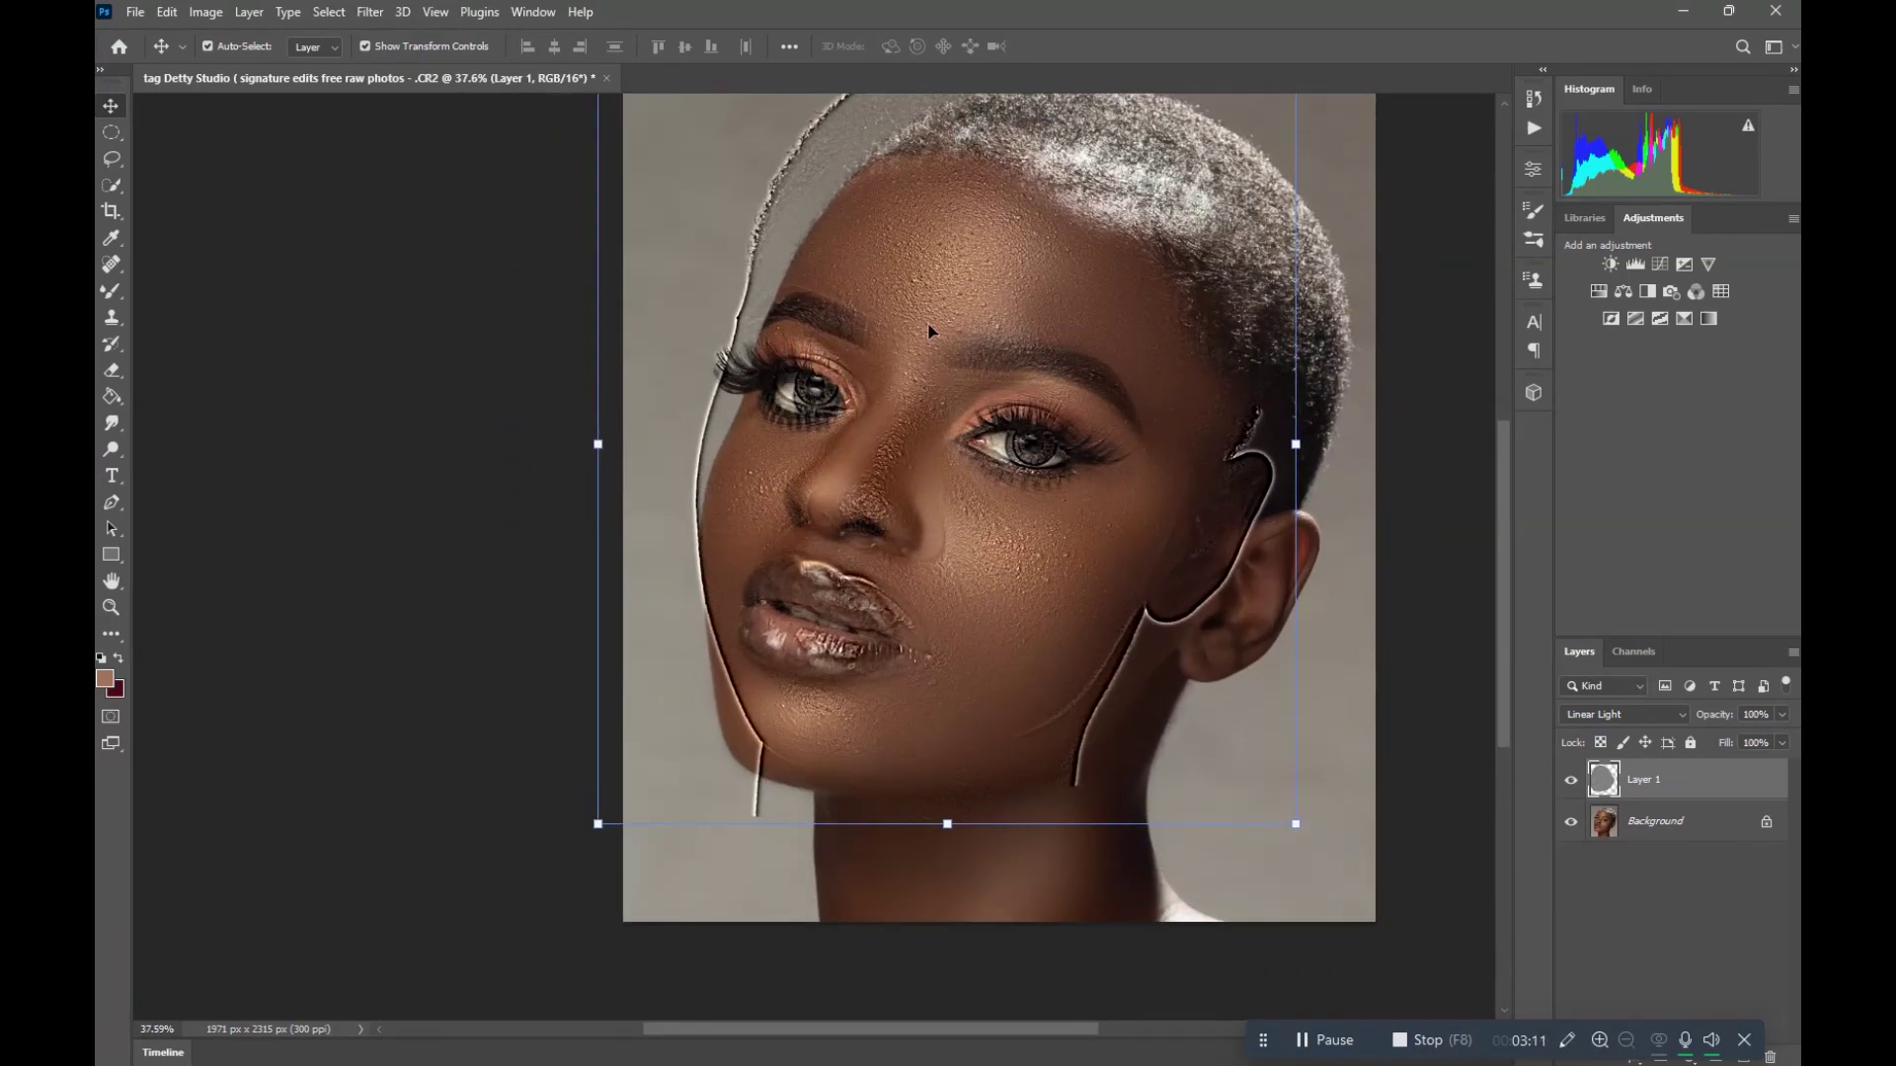
- Duplicate Layer 1, hide the copy and make the original Layer 1 active again
{"action": "key", "text": "ctrl+j"}
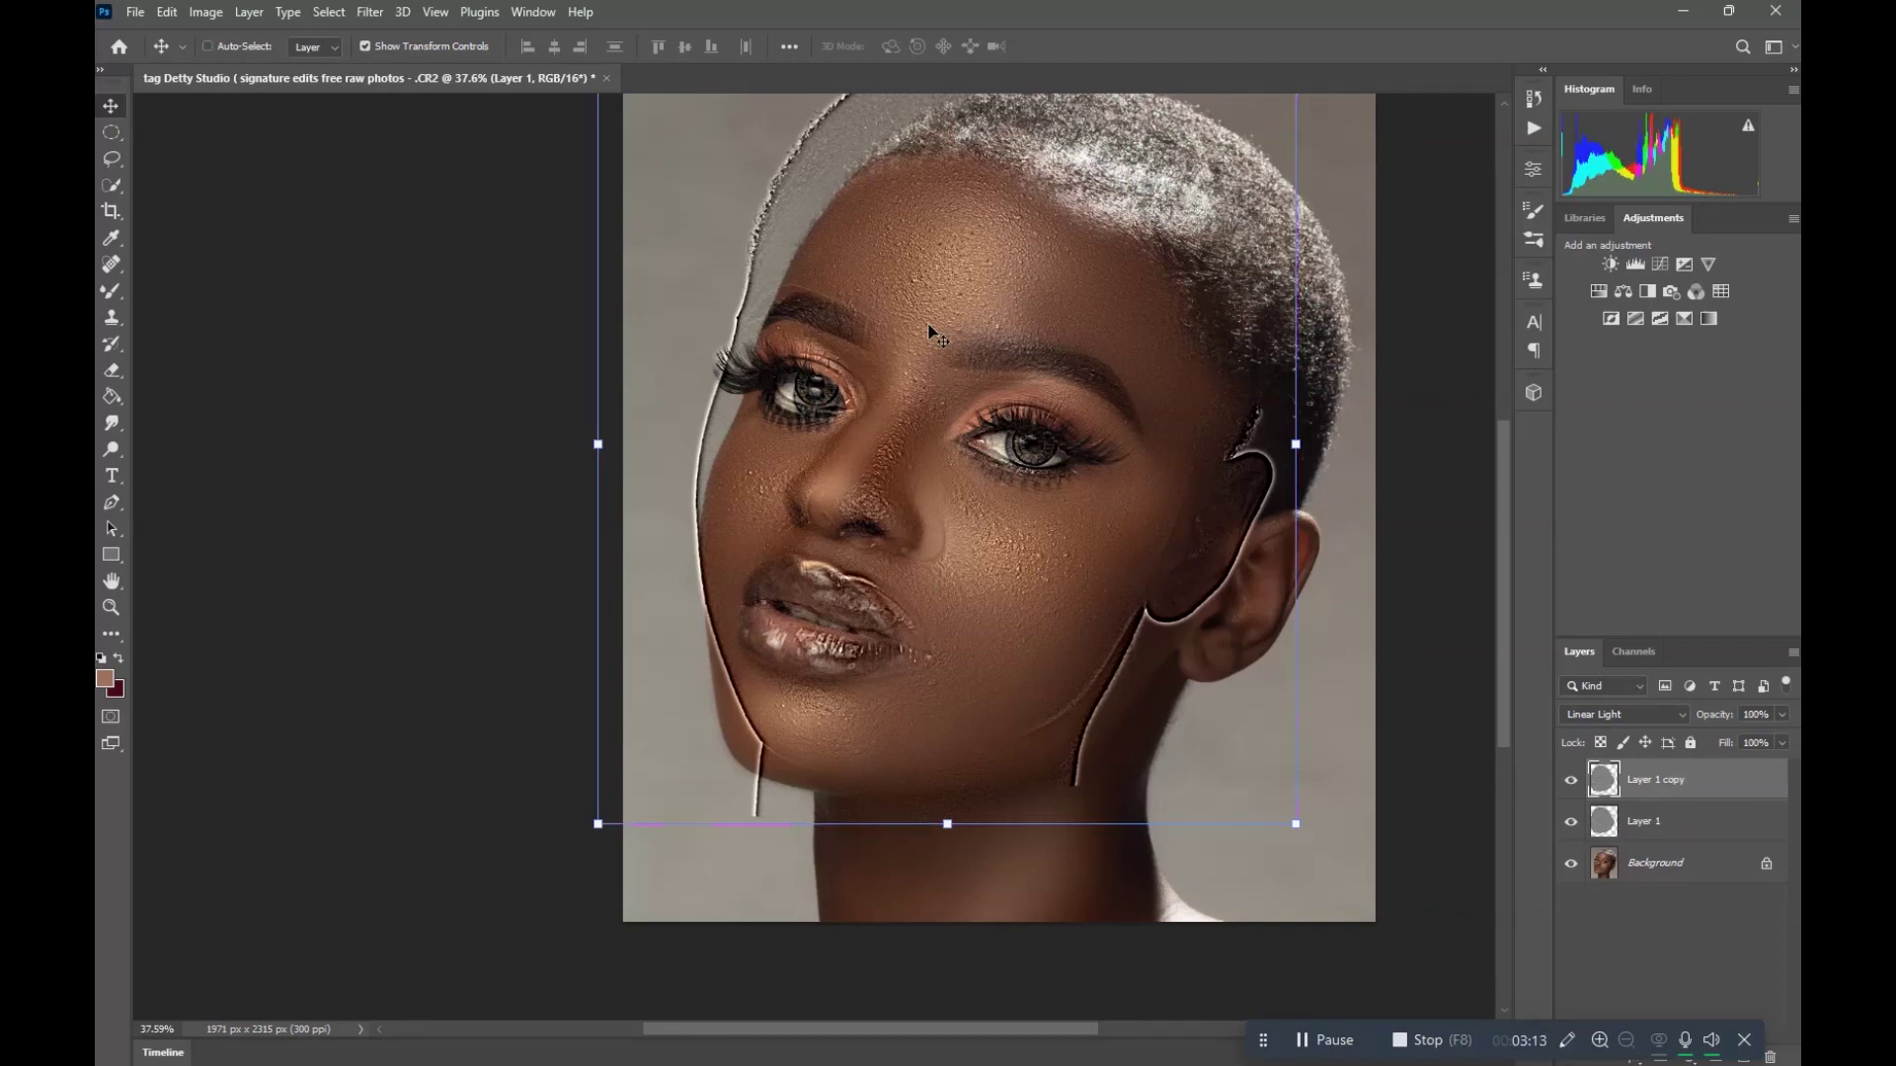
{"action": "left_click", "coordinate": [1571, 780]}
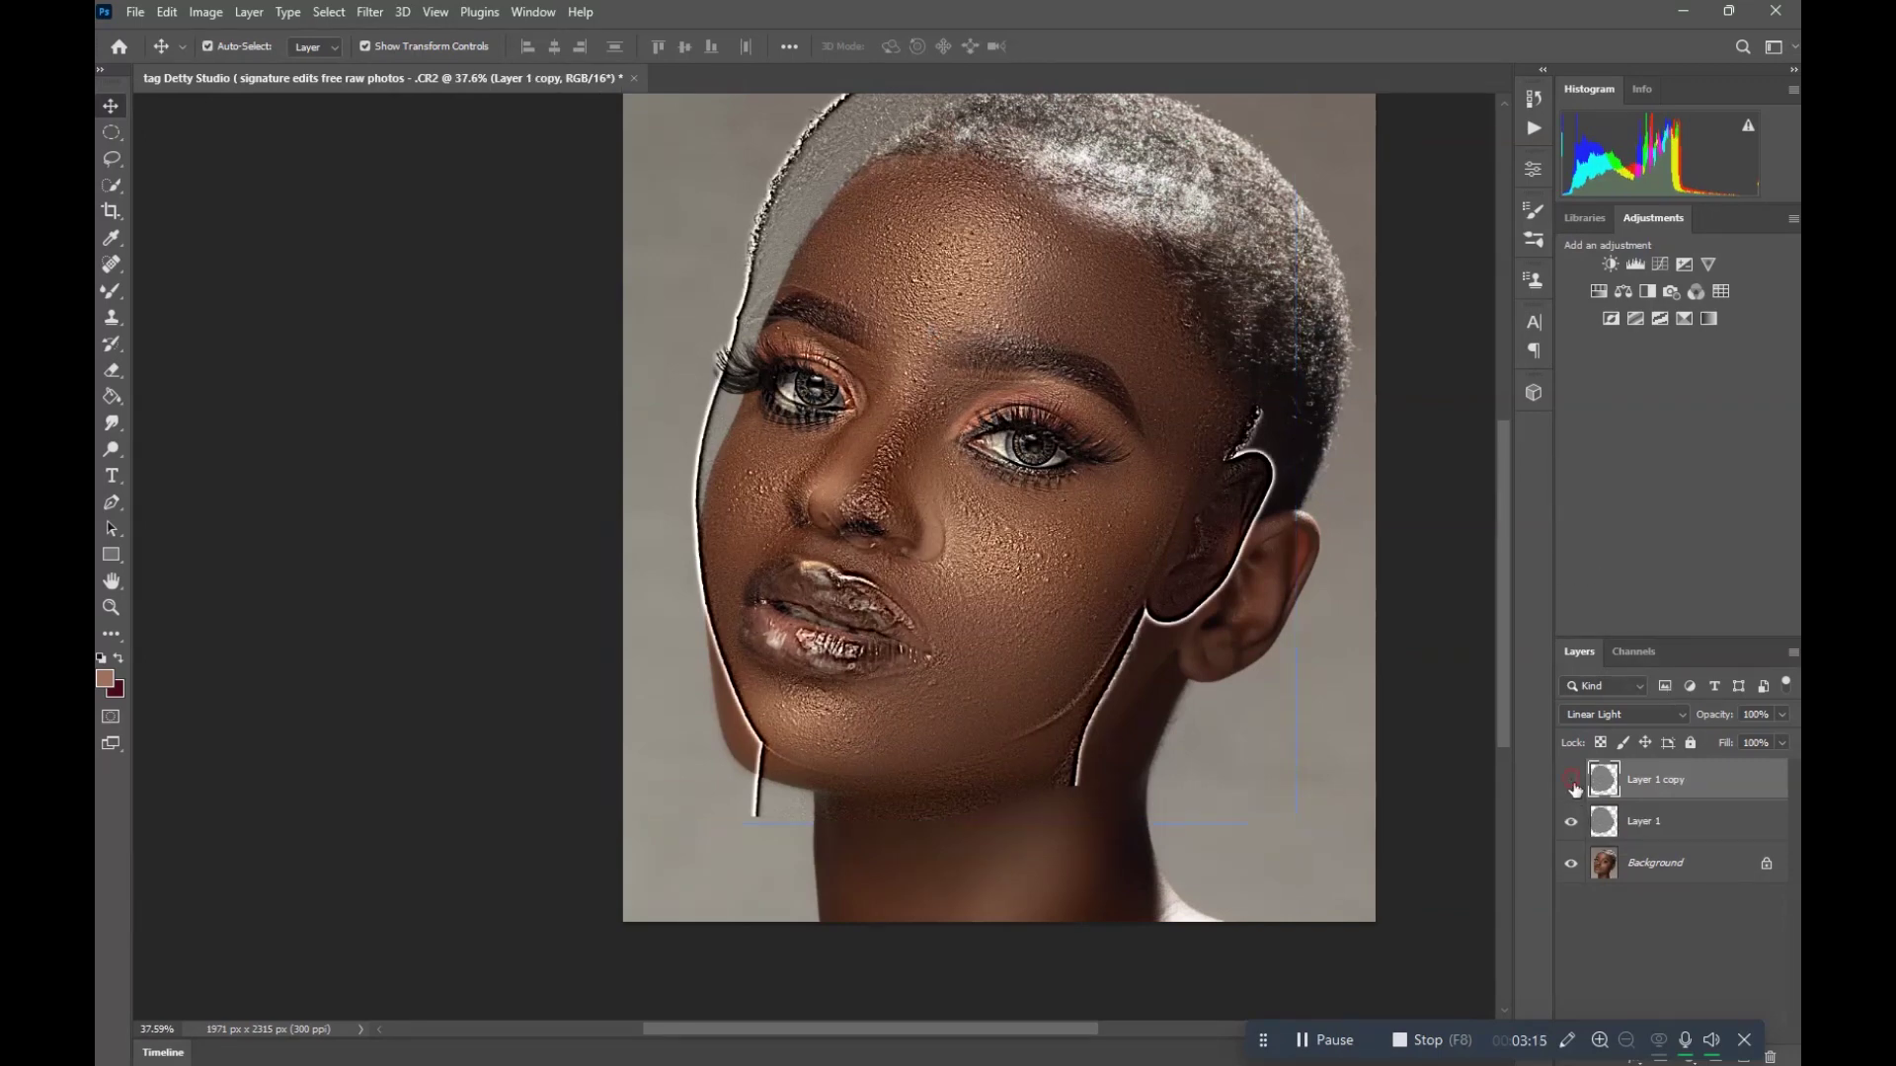
{"action": "left_click", "coordinate": [1662, 824]}
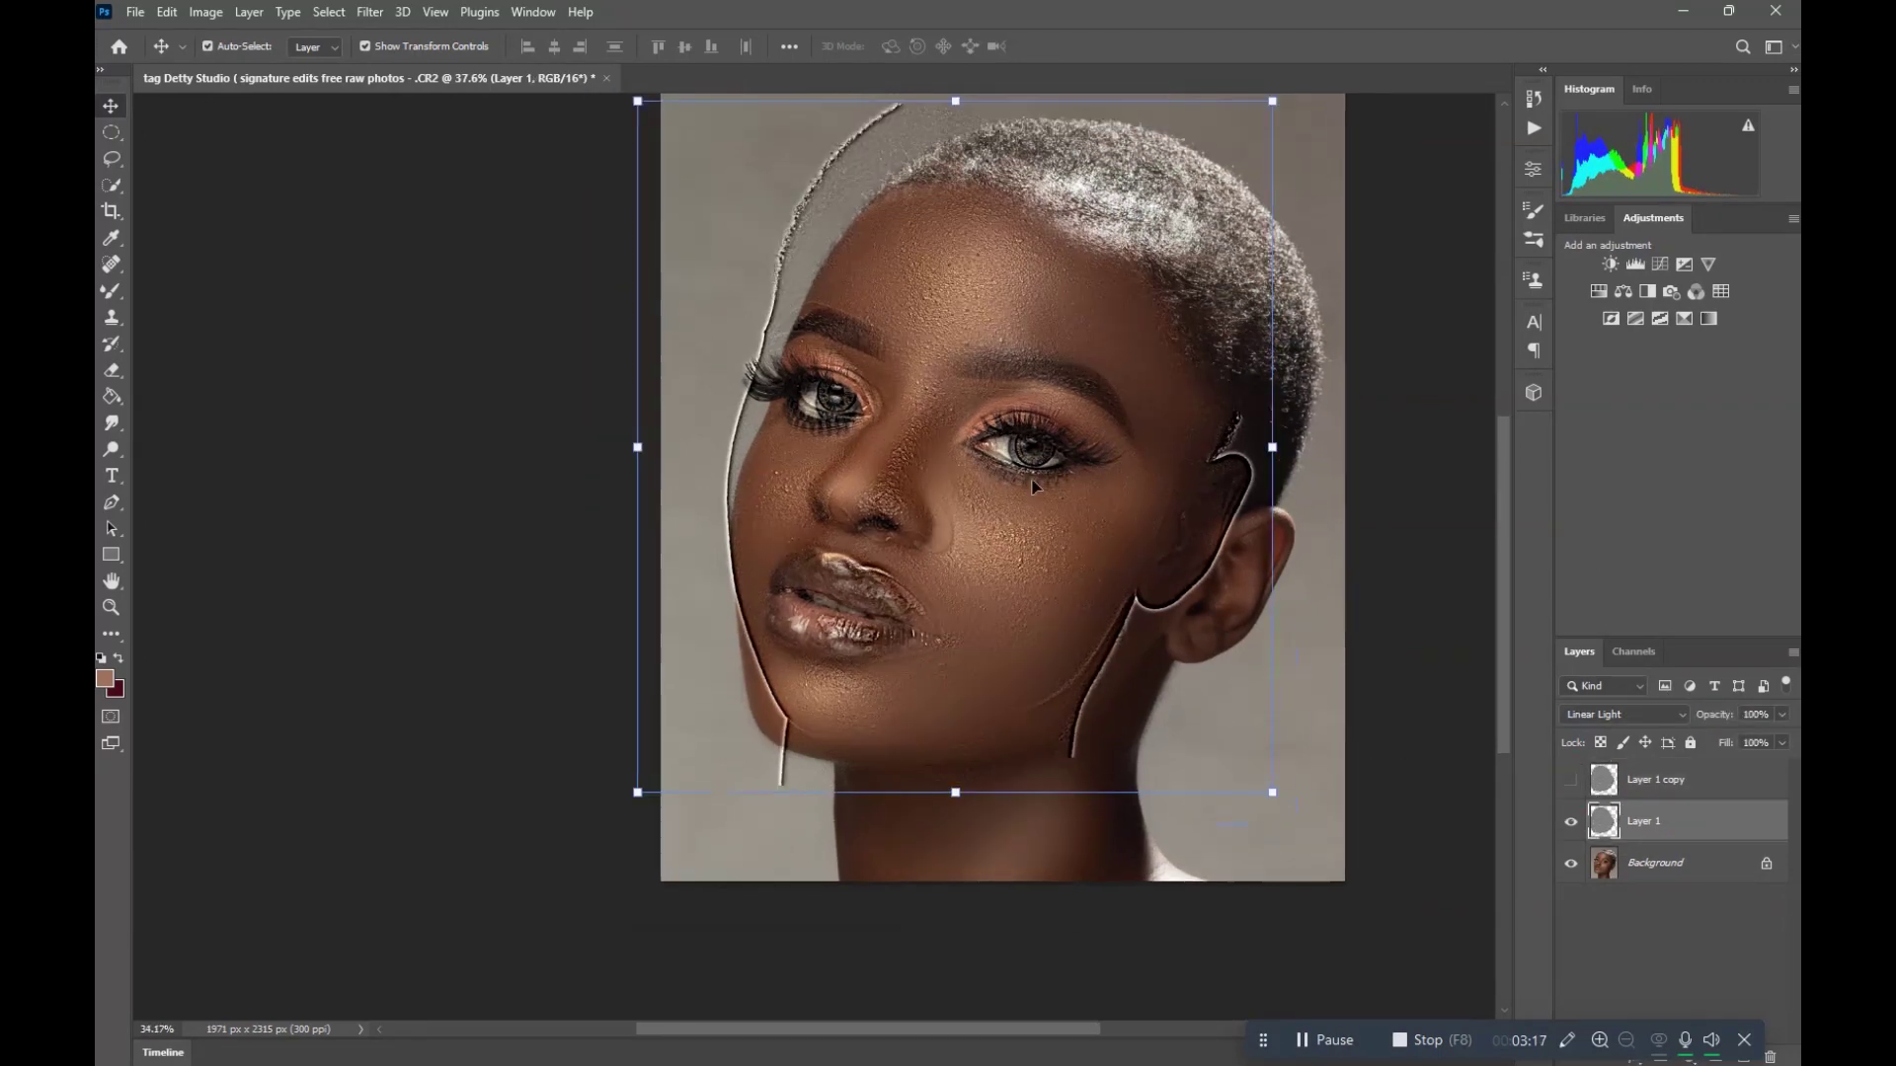
- Shift the texture on Layer 1 slightly up and left over the portrait's face
{"action": "scroll", "coordinate": [985, 513], "scroll_direction": "up", "scroll_amount": 2}
{"action": "mouse_move", "coordinate": [985, 513]}
{"action": "left_mouse_down"}
{"action": "mouse_move", "coordinate": [965, 527]}
{"action": "mouse_move", "coordinate": [942, 502]}
{"action": "mouse_move", "coordinate": [961, 484]}
{"action": "left_mouse_up"}
{"action": "left_click_drag", "start_coordinate": [954, 488], "coordinate": [946, 490]}
- Erase the cutout's outlines around the ear, jaw and chin on Layer 1 with a size 700 eraser at 100% opacity
{"action": "left_click", "coordinate": [110, 371]}
{"action": "scroll", "coordinate": [550, 431], "scroll_direction": "down", "scroll_amount": 3}
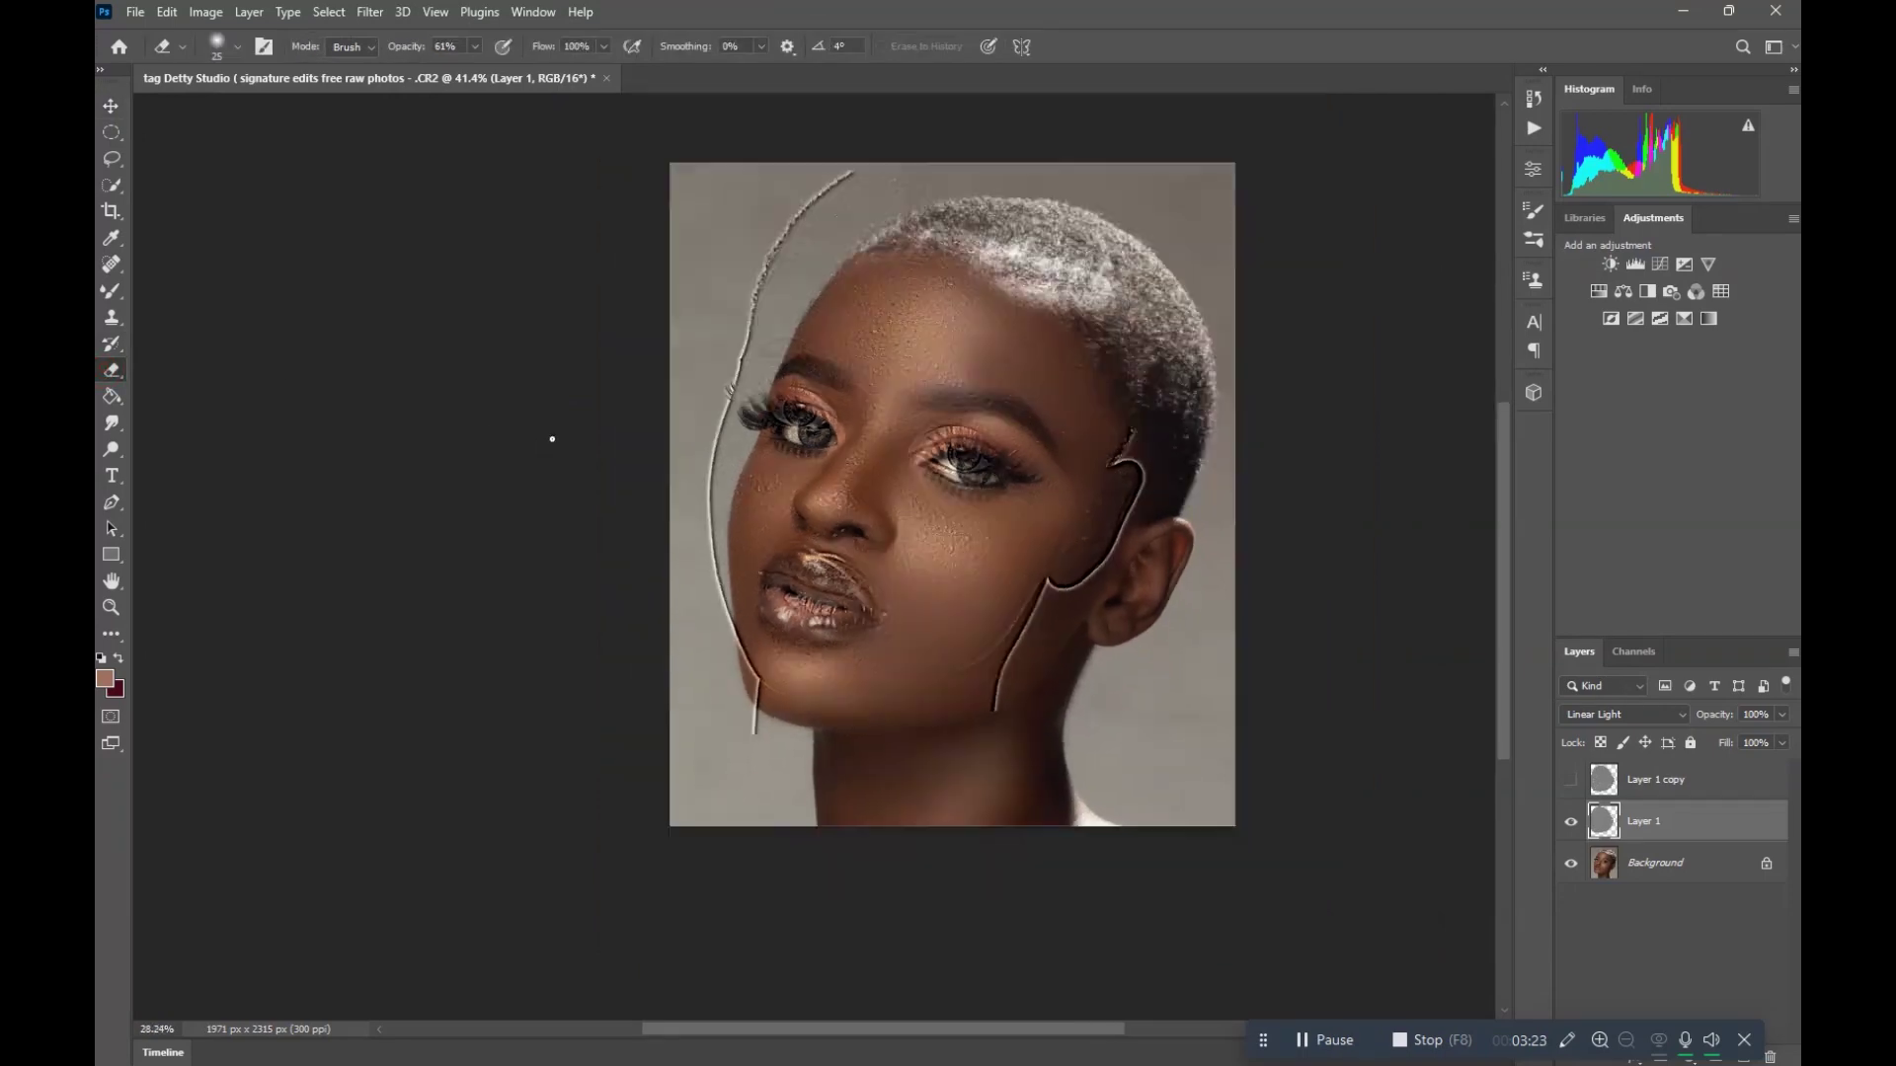
{"action": "scroll", "coordinate": [982, 381], "scroll_direction": "up", "scroll_amount": 1}
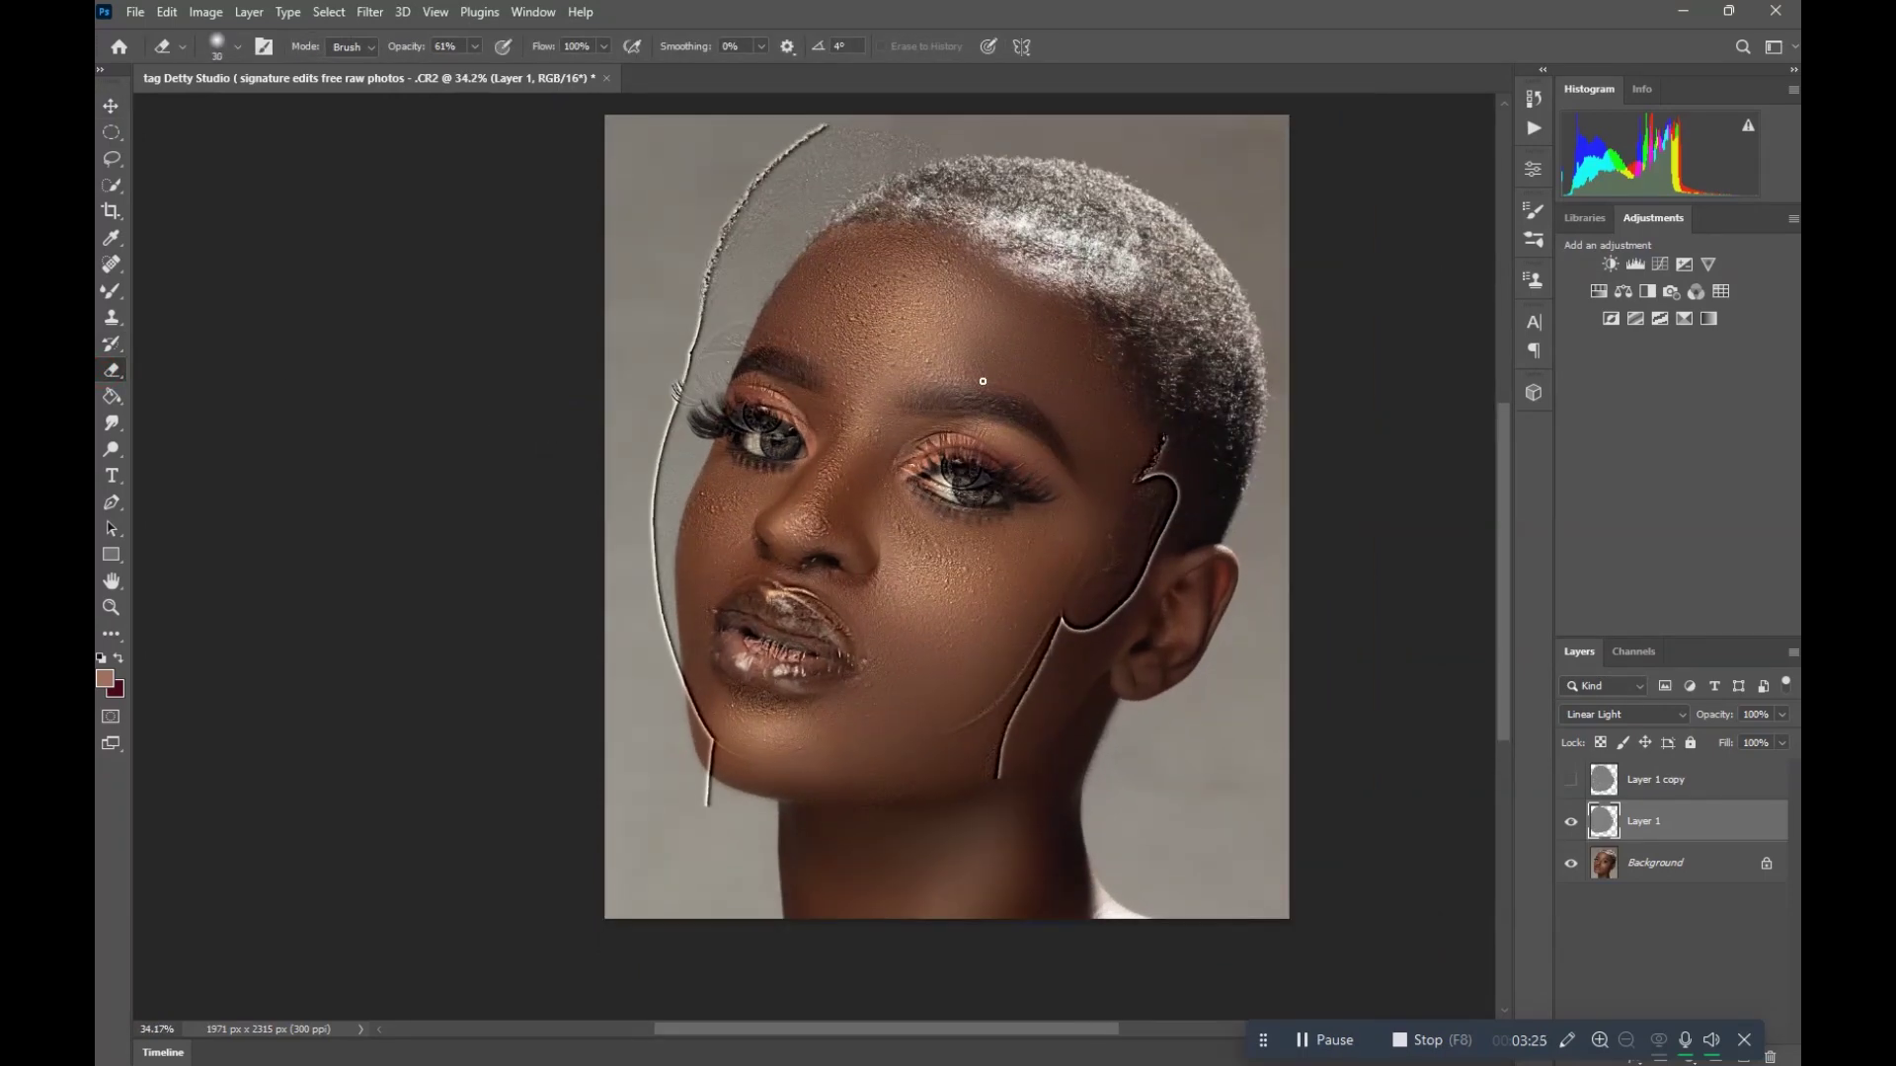
{"action": "key", "text": "bracketright"}
{"action": "key", "text": "bracketright"}
{"action": "key", "text": "bracketright"}
{"action": "key", "text": "bracketright"}
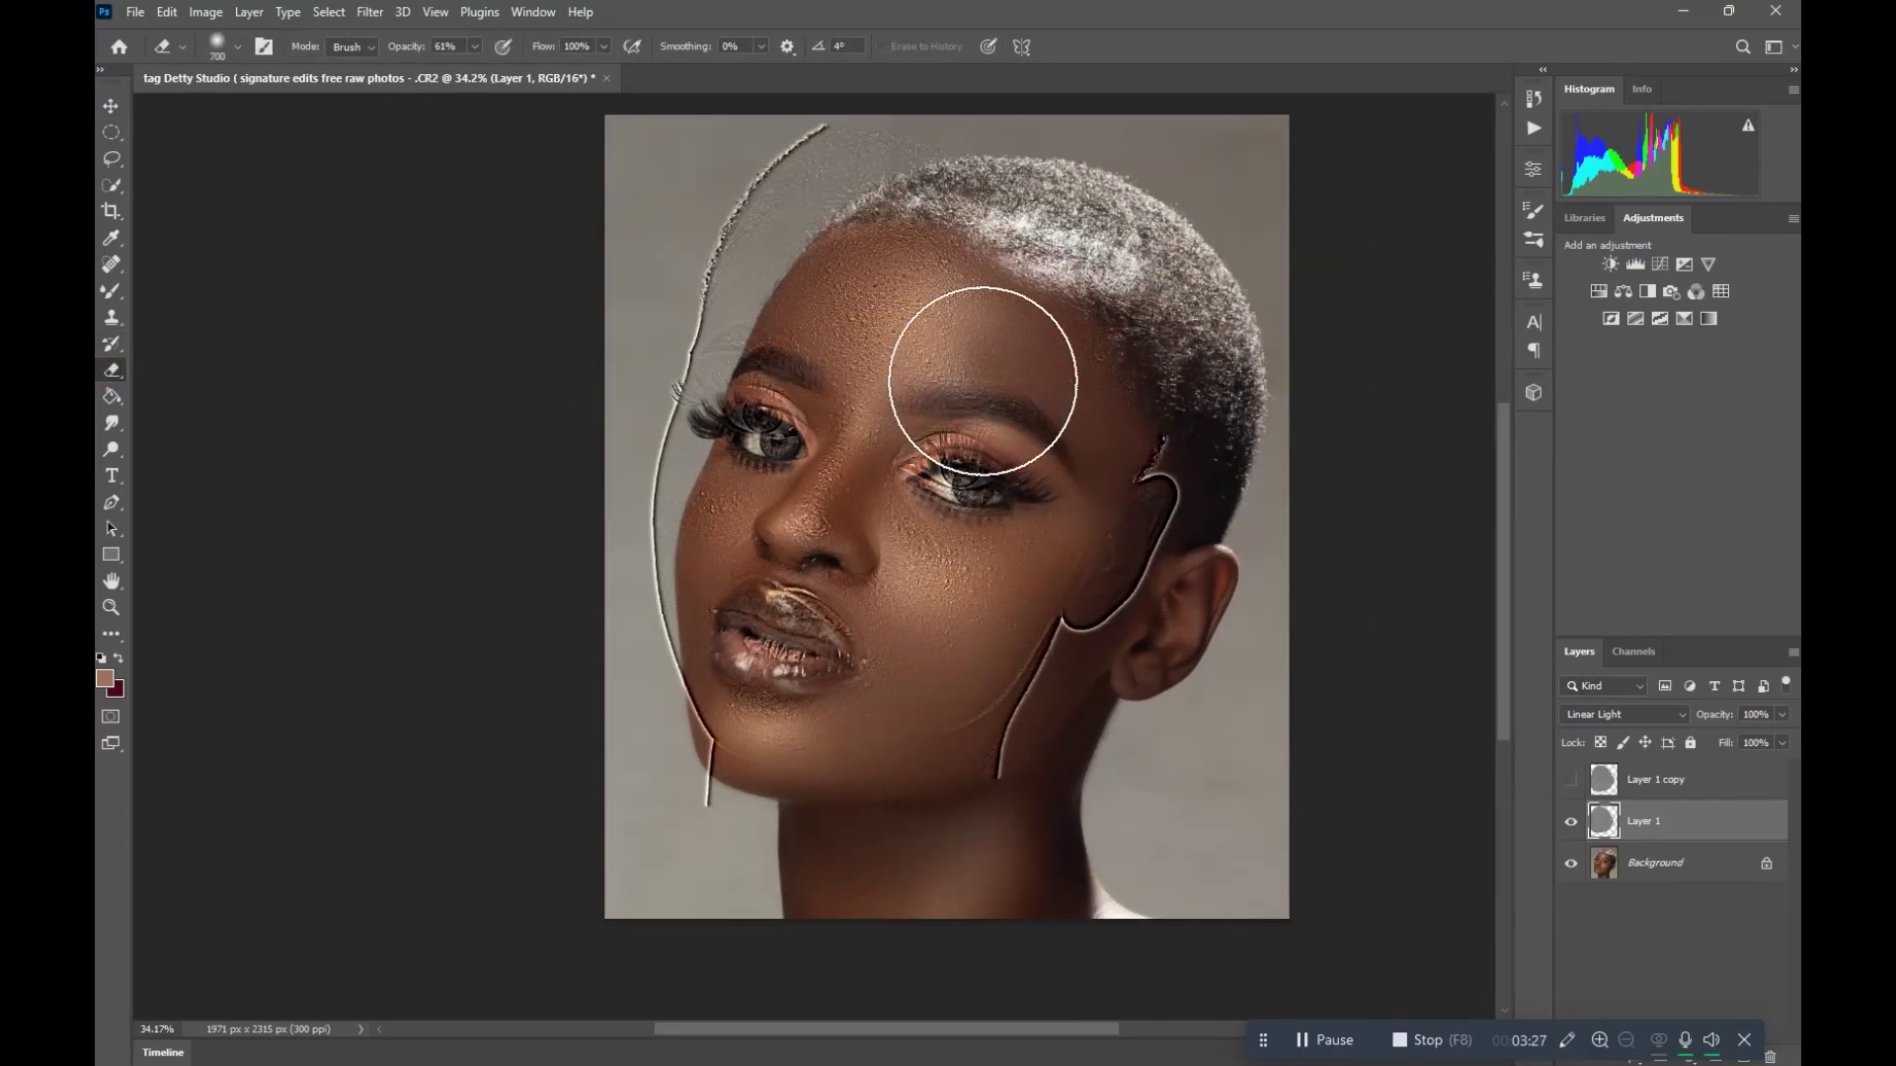
{"action": "scroll", "coordinate": [1190, 446], "scroll_direction": "up", "scroll_amount": 3}
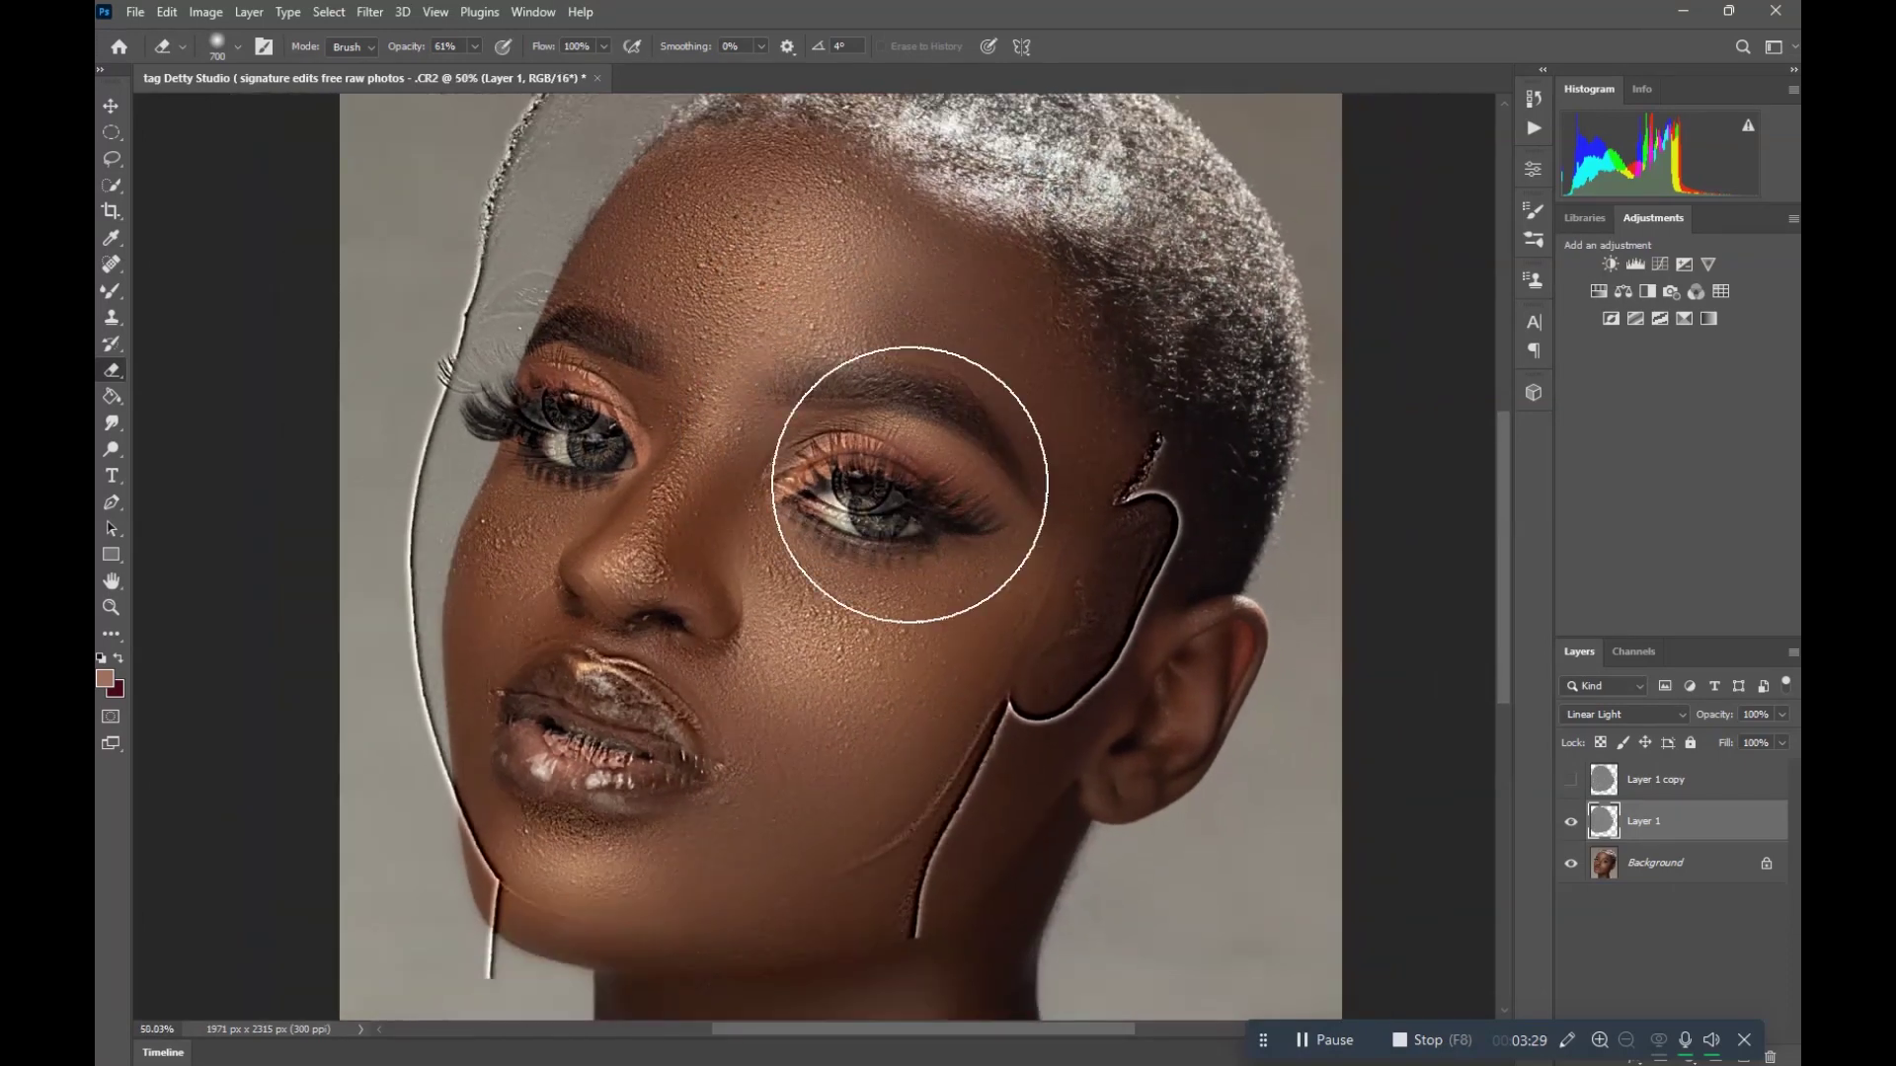
{"action": "left_click", "coordinate": [1571, 824]}
{"action": "left_click", "coordinate": [1571, 825]}
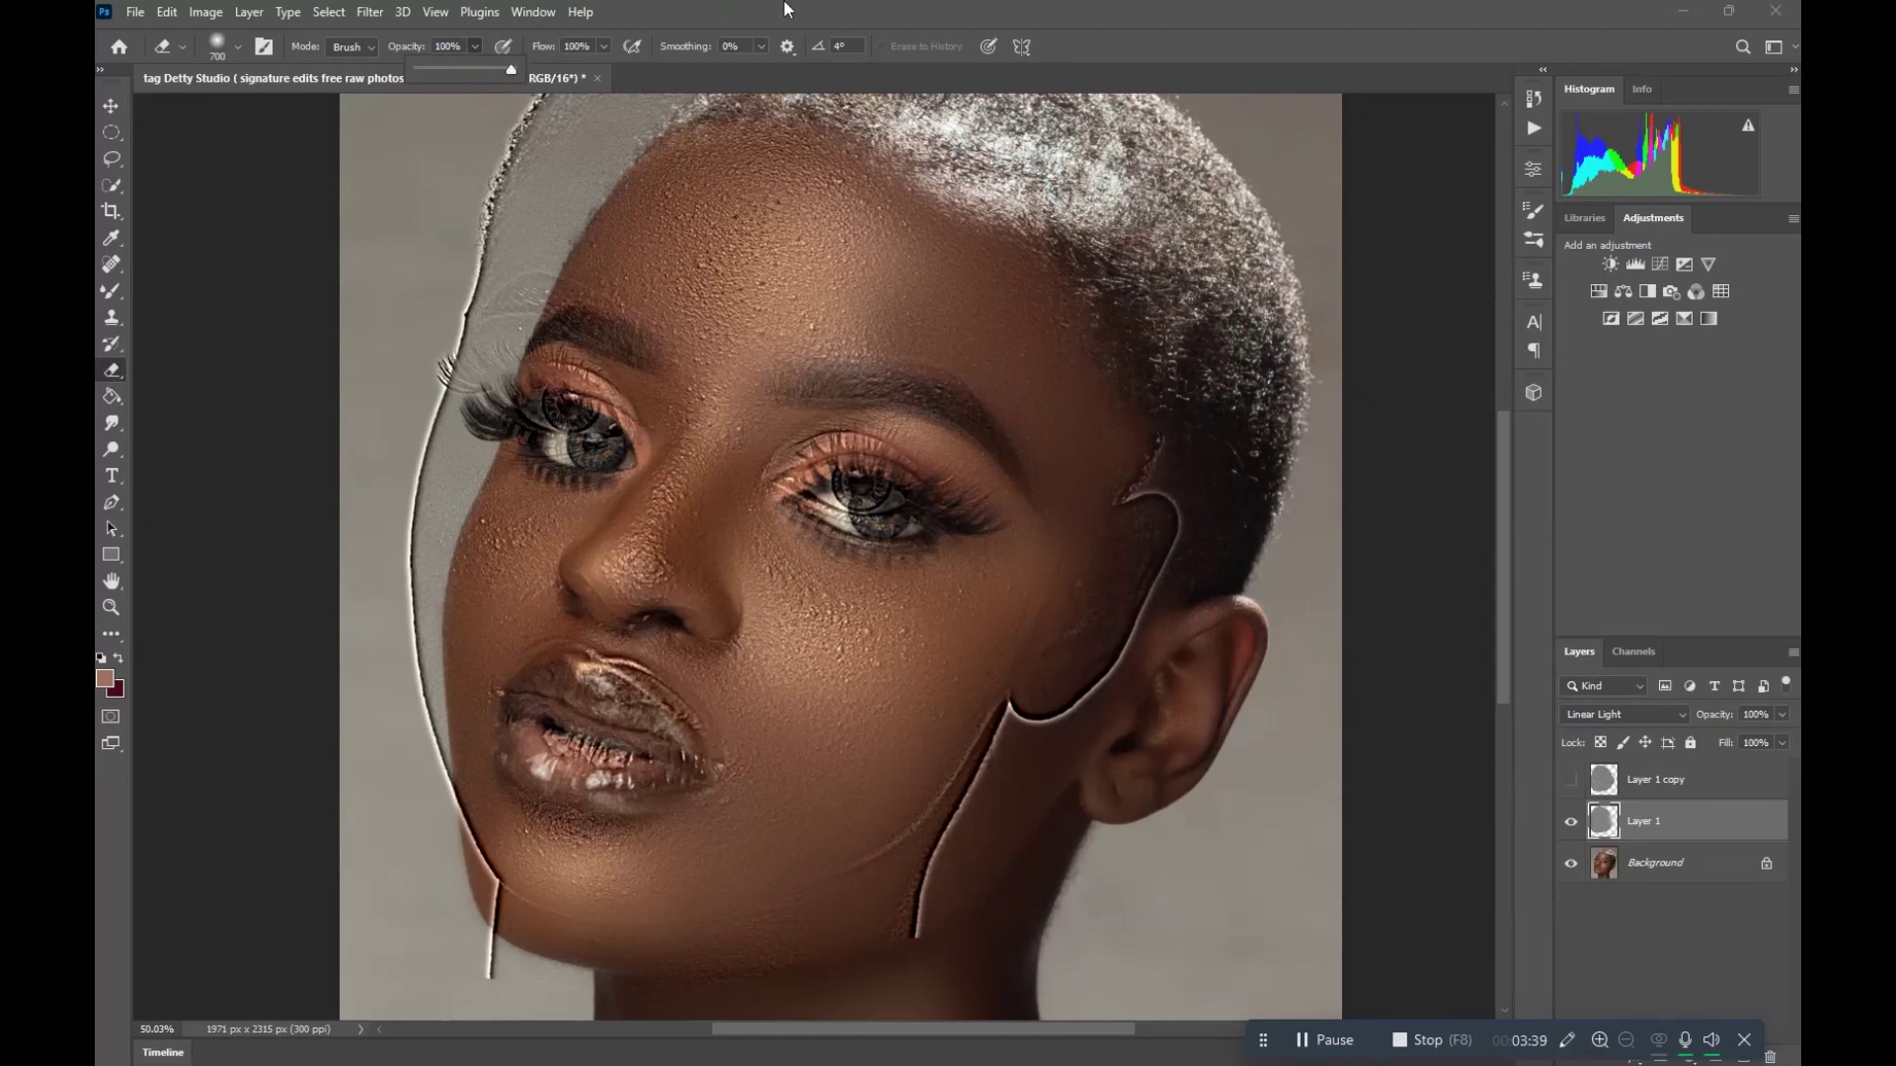
{"action": "left_click_drag", "start_coordinate": [1224, 500], "coordinate": [1174, 730]}
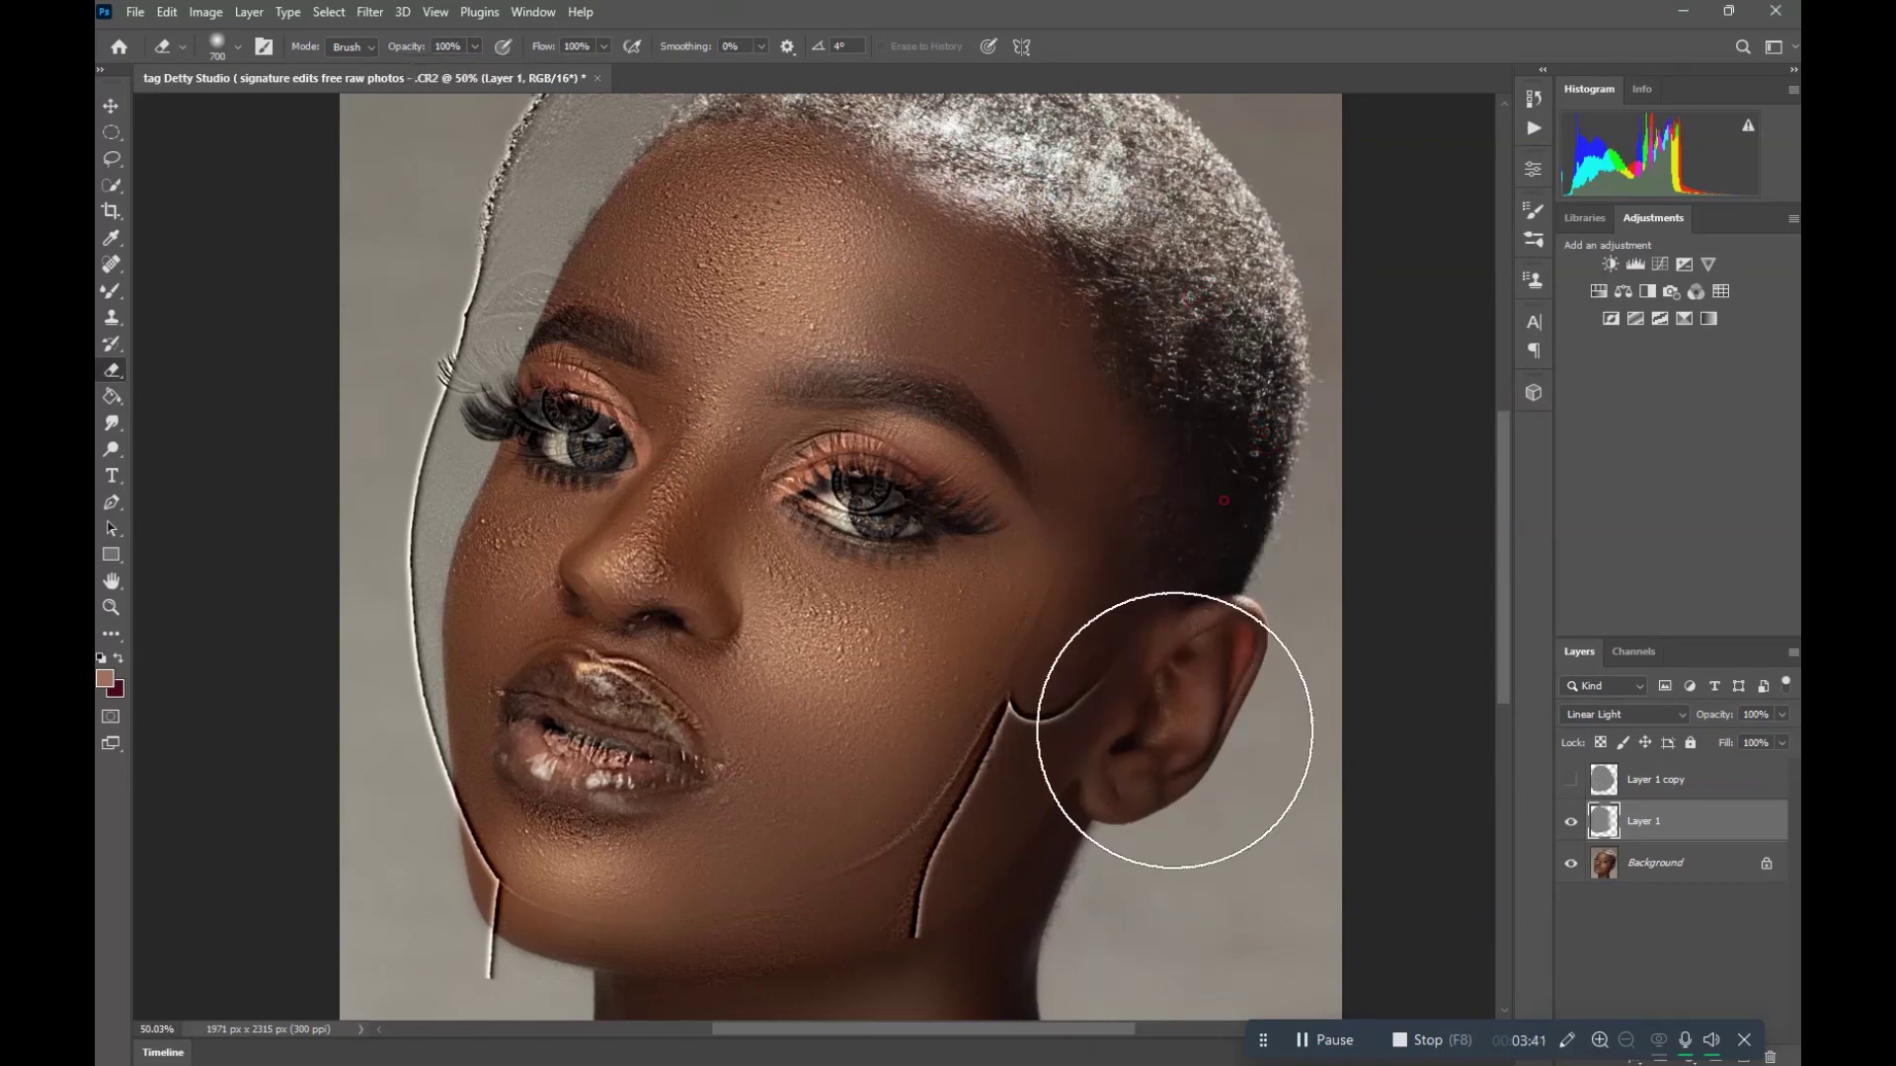
{"action": "scroll", "coordinate": [1174, 731], "scroll_direction": "down", "scroll_amount": 2}
{"action": "mouse_move", "coordinate": [1014, 840]}
{"action": "left_mouse_down"}
{"action": "mouse_move", "coordinate": [779, 847]}
{"action": "mouse_move", "coordinate": [597, 673]}
{"action": "mouse_move", "coordinate": [628, 654]}
{"action": "mouse_move", "coordinate": [698, 826]}
{"action": "mouse_move", "coordinate": [643, 711]}
{"action": "left_mouse_up"}
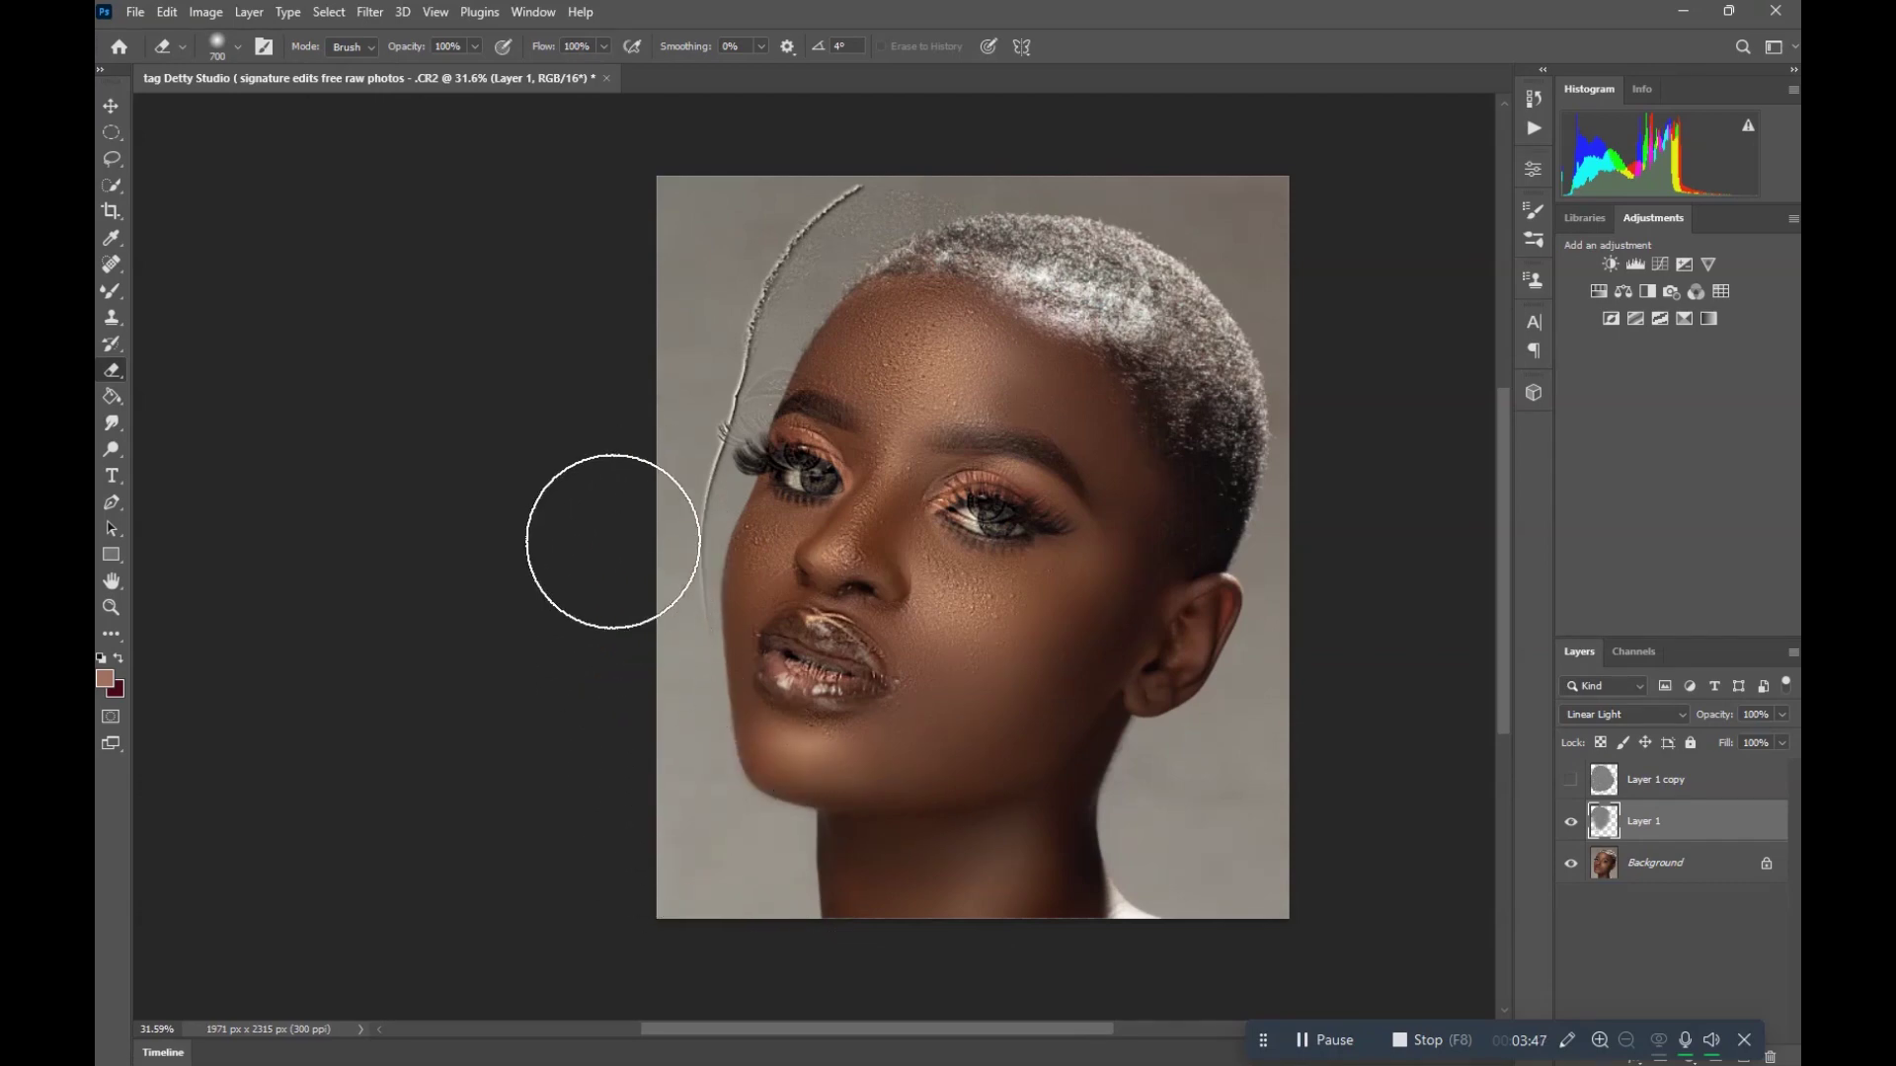
- Erase the remaining outline in the background beside the forehead on Layer 1 with a size 250 eraser
{"action": "key", "text": "bracketleft"}
{"action": "key", "text": "bracketleft"}
{"action": "key", "text": "bracketleft"}
{"action": "key", "text": "bracketleft"}
{"action": "key", "text": "bracketleft"}
{"action": "key", "text": "bracketleft"}
{"action": "key", "text": "bracketleft"}
{"action": "key", "text": "bracketleft"}
{"action": "scroll", "coordinate": [887, 670], "scroll_direction": "down", "scroll_amount": 2}
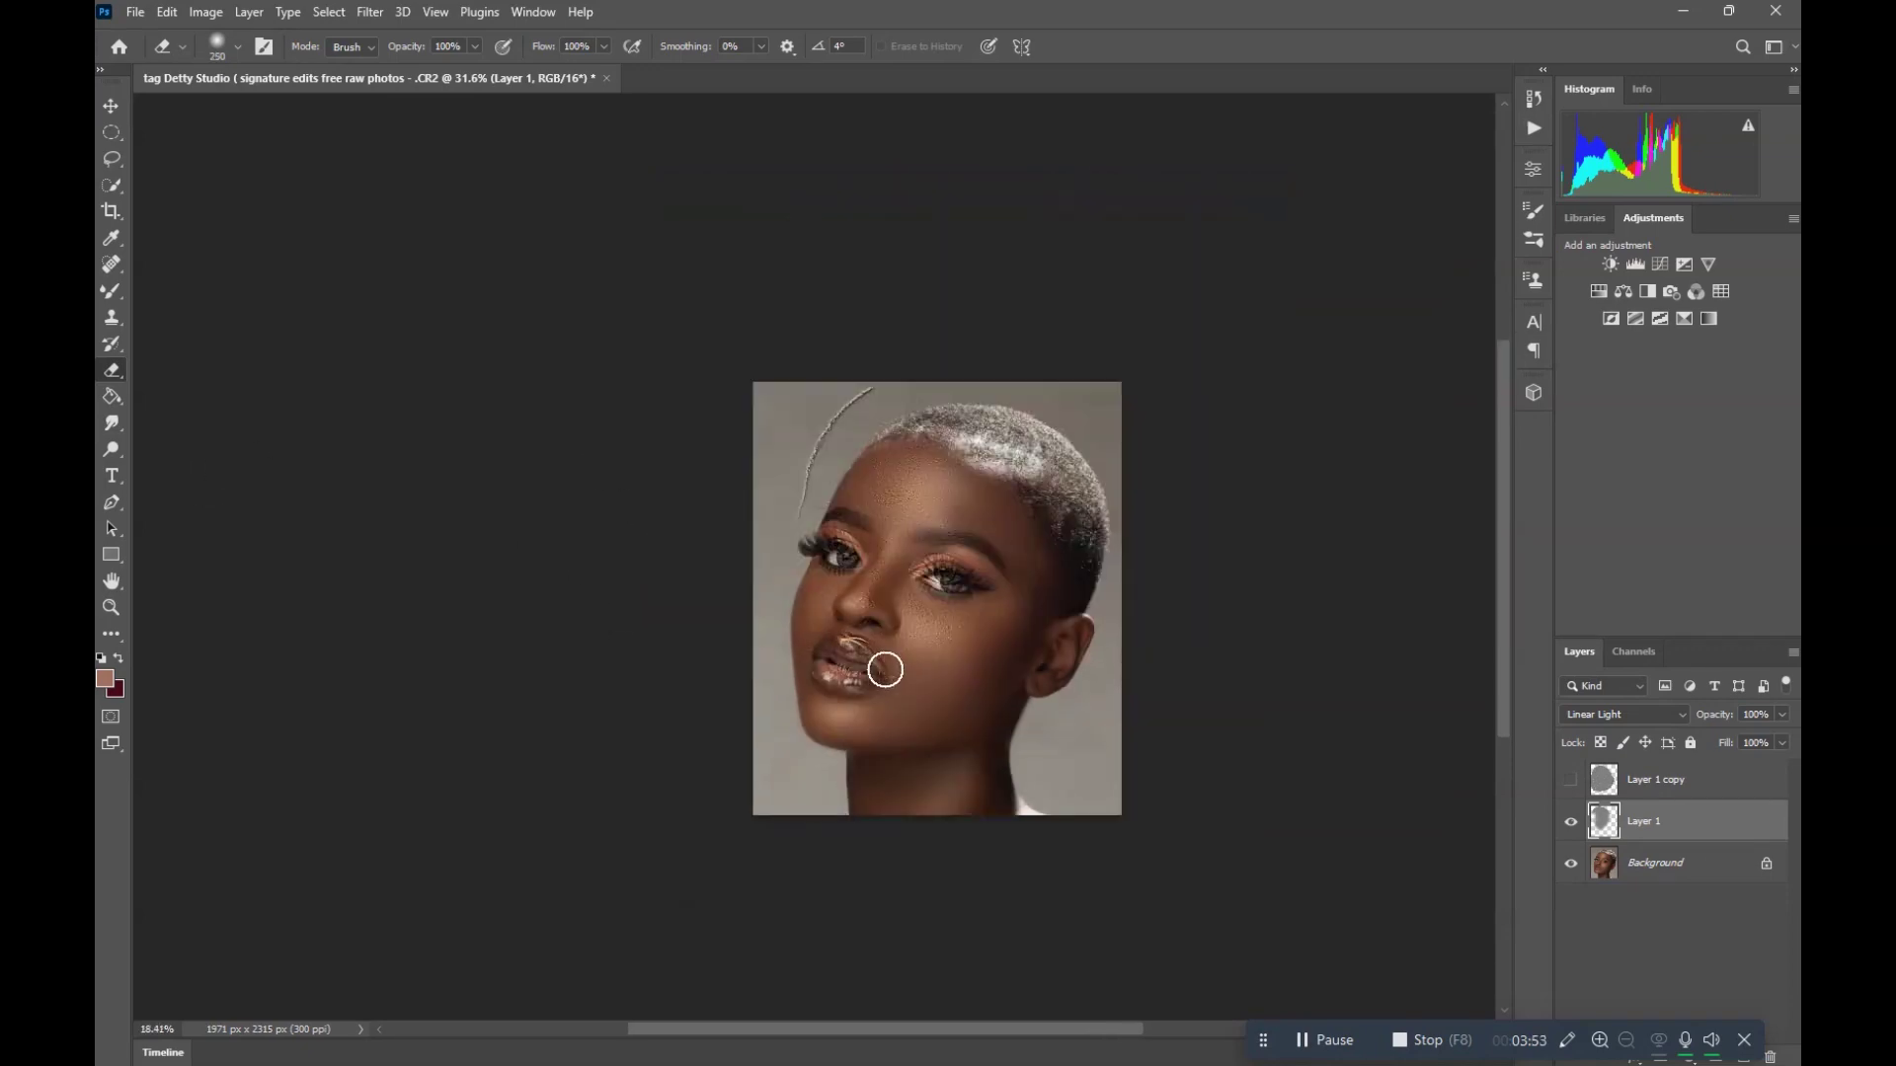
{"action": "scroll", "coordinate": [851, 483], "scroll_direction": "up", "scroll_amount": 4}
{"action": "mouse_move", "coordinate": [870, 354]}
{"action": "left_mouse_down"}
{"action": "mouse_move", "coordinate": [956, 282]}
{"action": "mouse_move", "coordinate": [776, 431]}
{"action": "mouse_move", "coordinate": [927, 233]}
{"action": "mouse_move", "coordinate": [824, 387]}
{"action": "left_mouse_up"}
{"action": "mouse_move", "coordinate": [724, 581]}
{"action": "left_mouse_down"}
{"action": "mouse_move", "coordinate": [637, 762]}
{"action": "mouse_move", "coordinate": [836, 414]}
{"action": "mouse_move", "coordinate": [708, 634]}
{"action": "mouse_move", "coordinate": [859, 414]}
{"action": "left_mouse_up"}
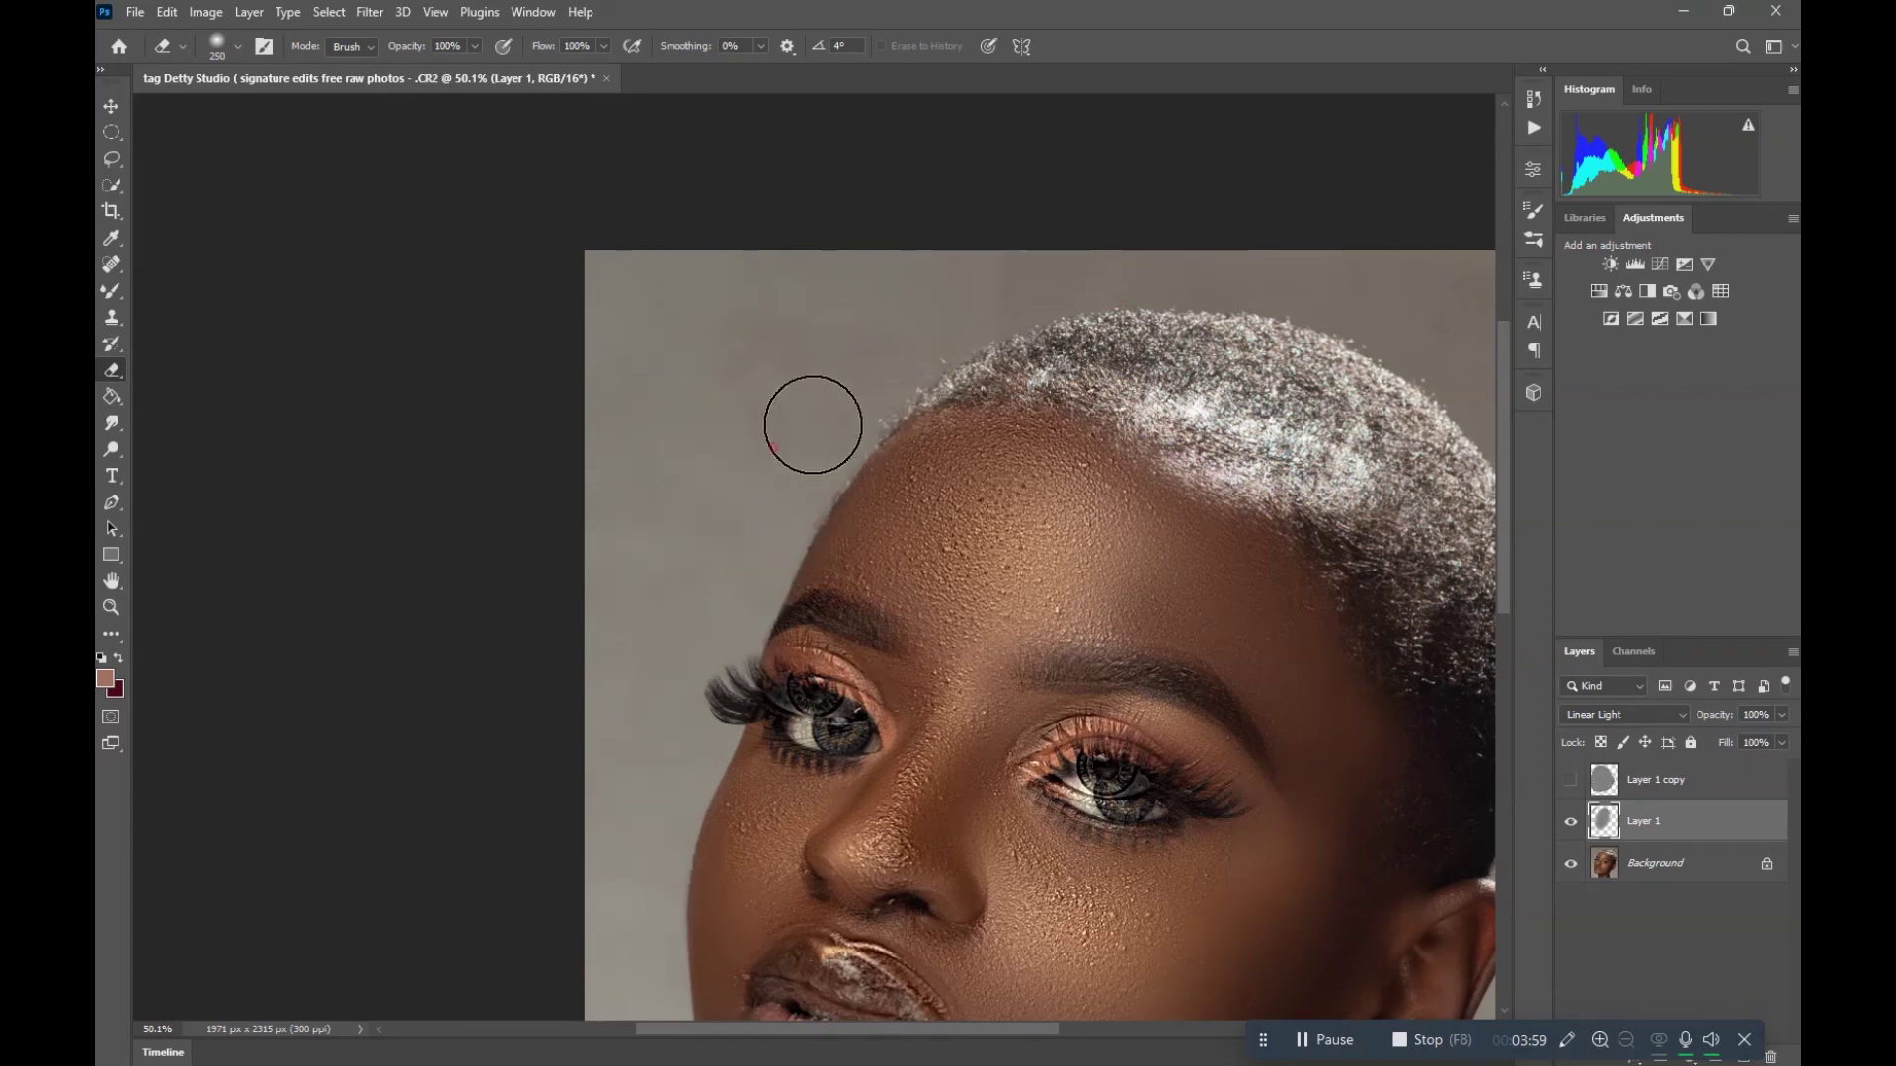
- Erase the overlaid texture from both eyes and their lashes on Layer 1
{"action": "scroll", "coordinate": [812, 481], "scroll_direction": "down", "scroll_amount": 2}
{"action": "scroll", "coordinate": [815, 502], "scroll_direction": "up", "scroll_amount": 3}
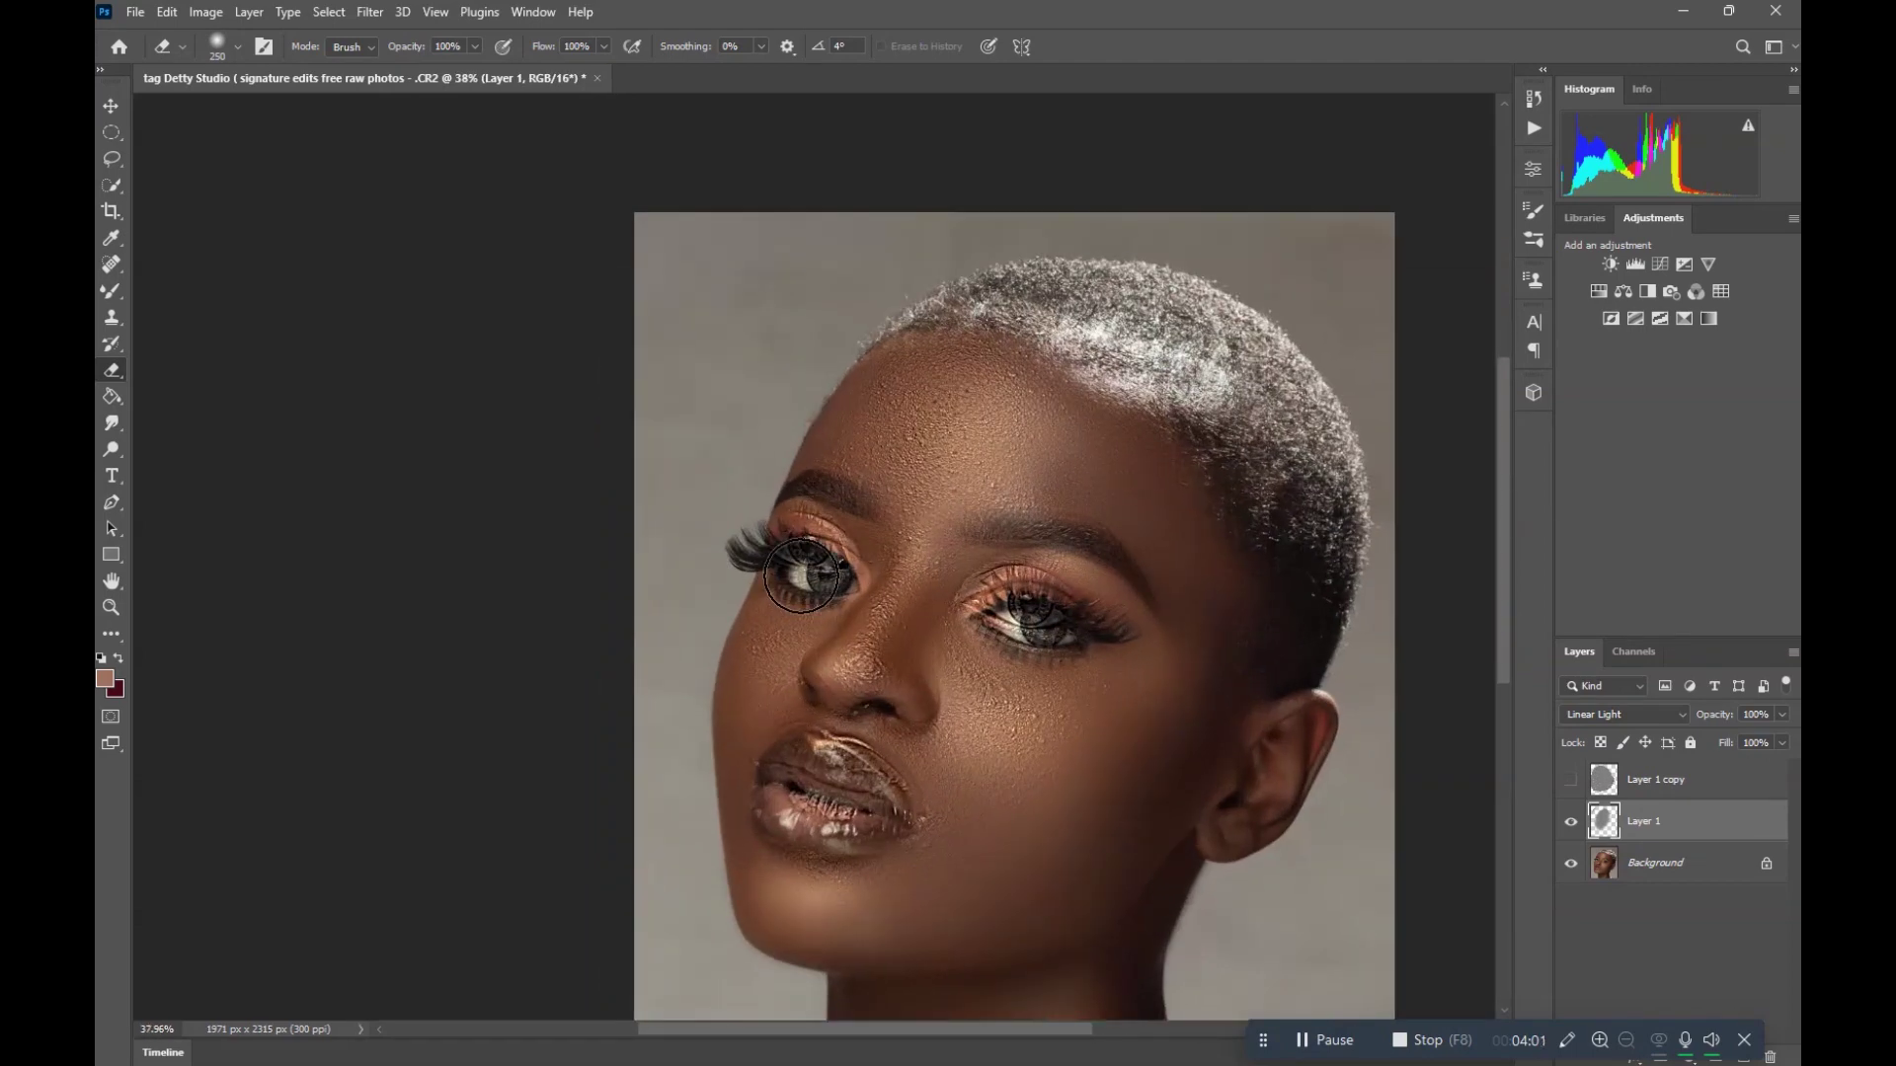
{"action": "mouse_move", "coordinate": [799, 563]}
{"action": "left_mouse_down"}
{"action": "mouse_move", "coordinate": [820, 537]}
{"action": "mouse_move", "coordinate": [808, 557]}
{"action": "left_mouse_up"}
{"action": "mouse_move", "coordinate": [1152, 640]}
{"action": "left_mouse_down"}
{"action": "mouse_move", "coordinate": [1111, 637]}
{"action": "mouse_move", "coordinate": [1185, 643]}
{"action": "mouse_move", "coordinate": [1151, 626]}
{"action": "mouse_move", "coordinate": [1109, 643]}
{"action": "mouse_move", "coordinate": [1141, 663]}
{"action": "mouse_move", "coordinate": [1224, 648]}
{"action": "left_mouse_up"}
{"action": "scroll", "coordinate": [1112, 511], "scroll_direction": "down", "scroll_amount": 3}
- Reduce the eraser size to 100 for cleaning the texture along the eyebrow
{"action": "scroll", "coordinate": [1131, 514], "scroll_direction": "up", "scroll_amount": 2}
{"action": "scroll", "coordinate": [1147, 515], "scroll_direction": "up", "scroll_amount": 1}
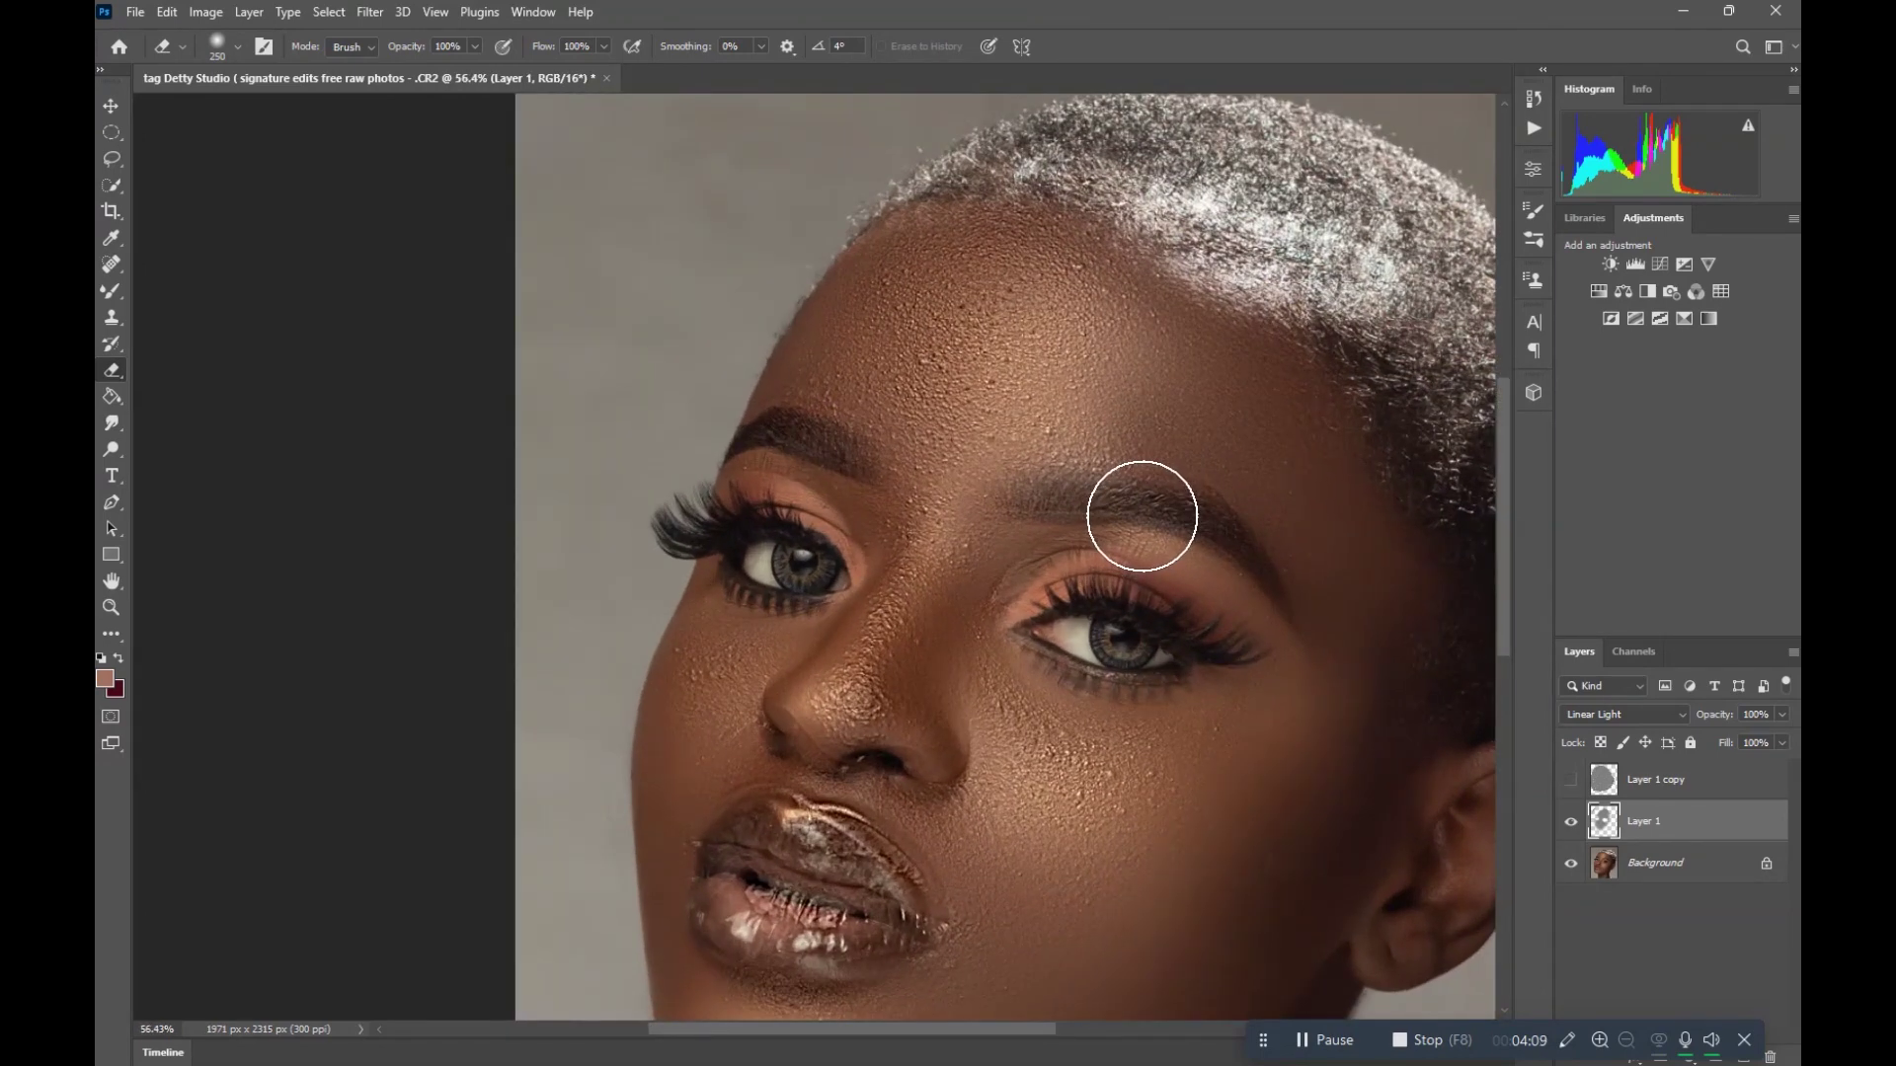
{"action": "key", "text": "bracketleft"}
{"action": "key", "text": "bracketleft"}
{"action": "key", "text": "bracketleft"}
{"action": "key", "text": "bracketleft"}
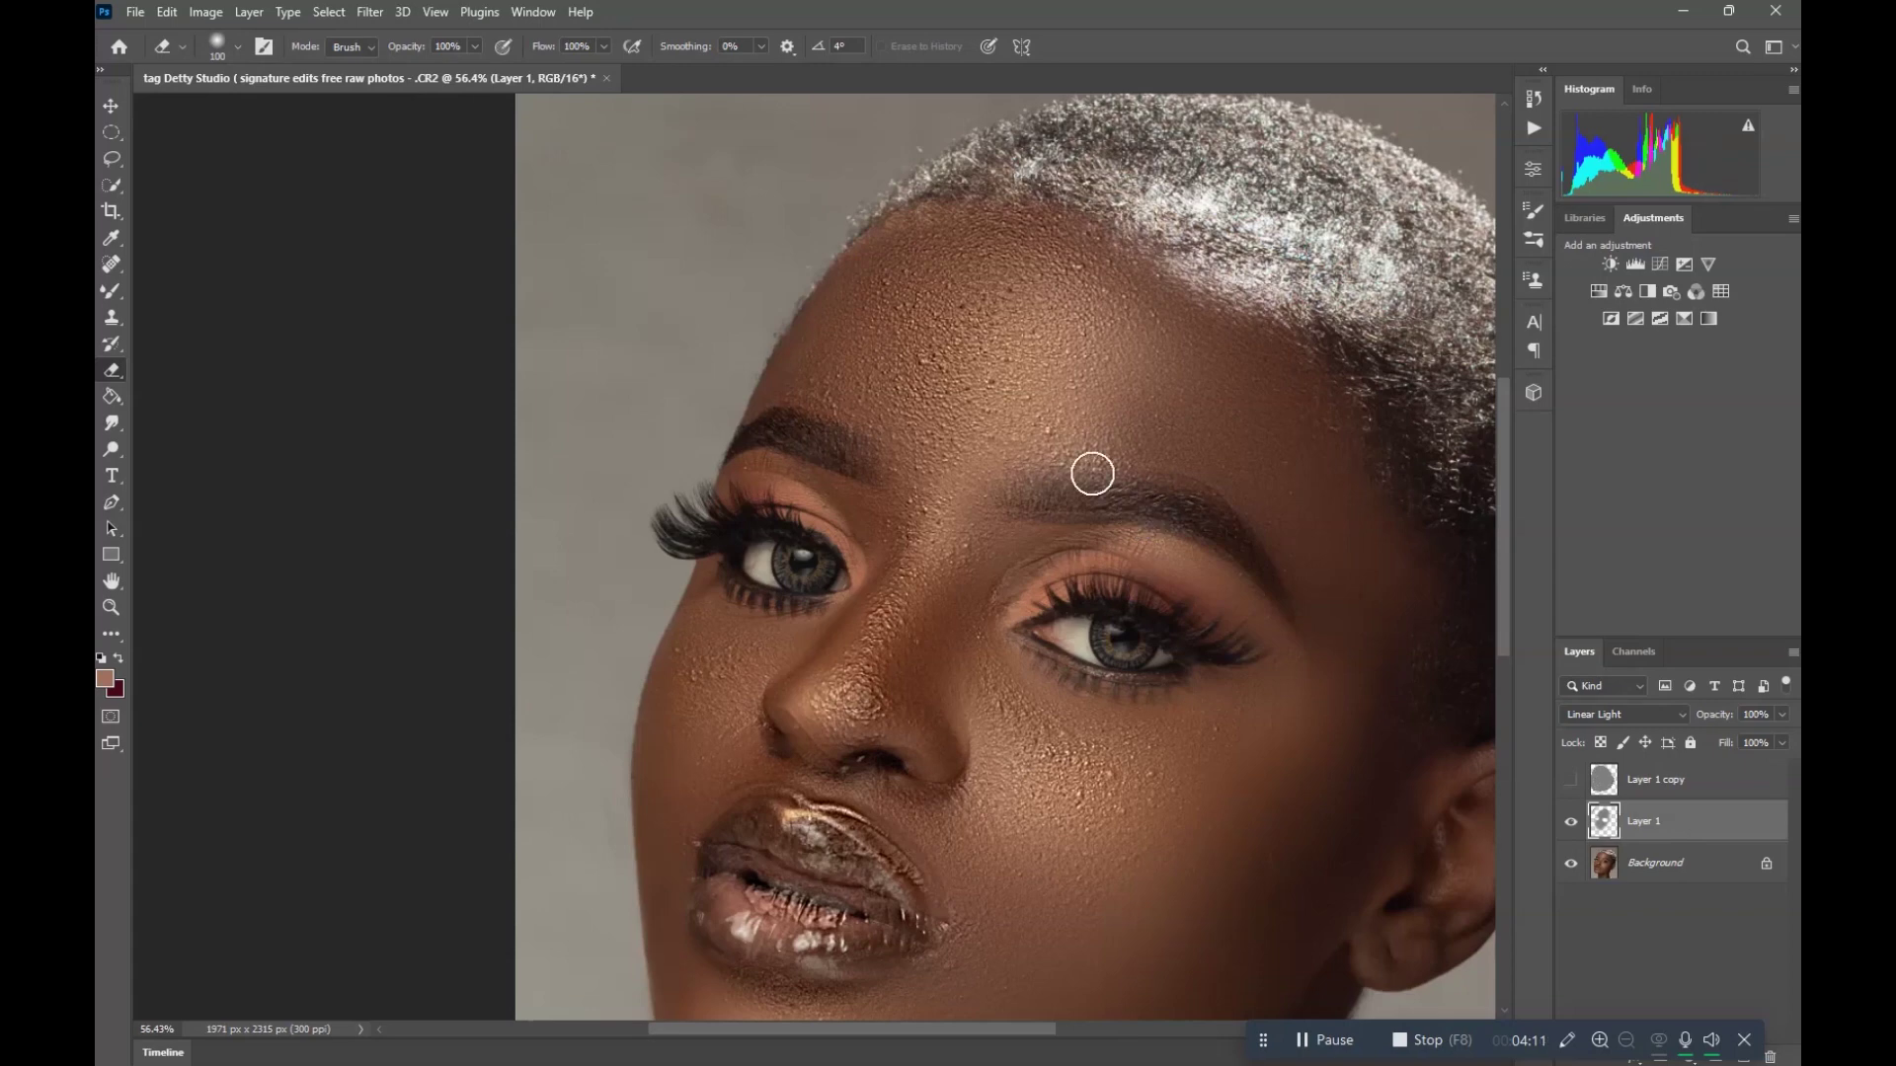
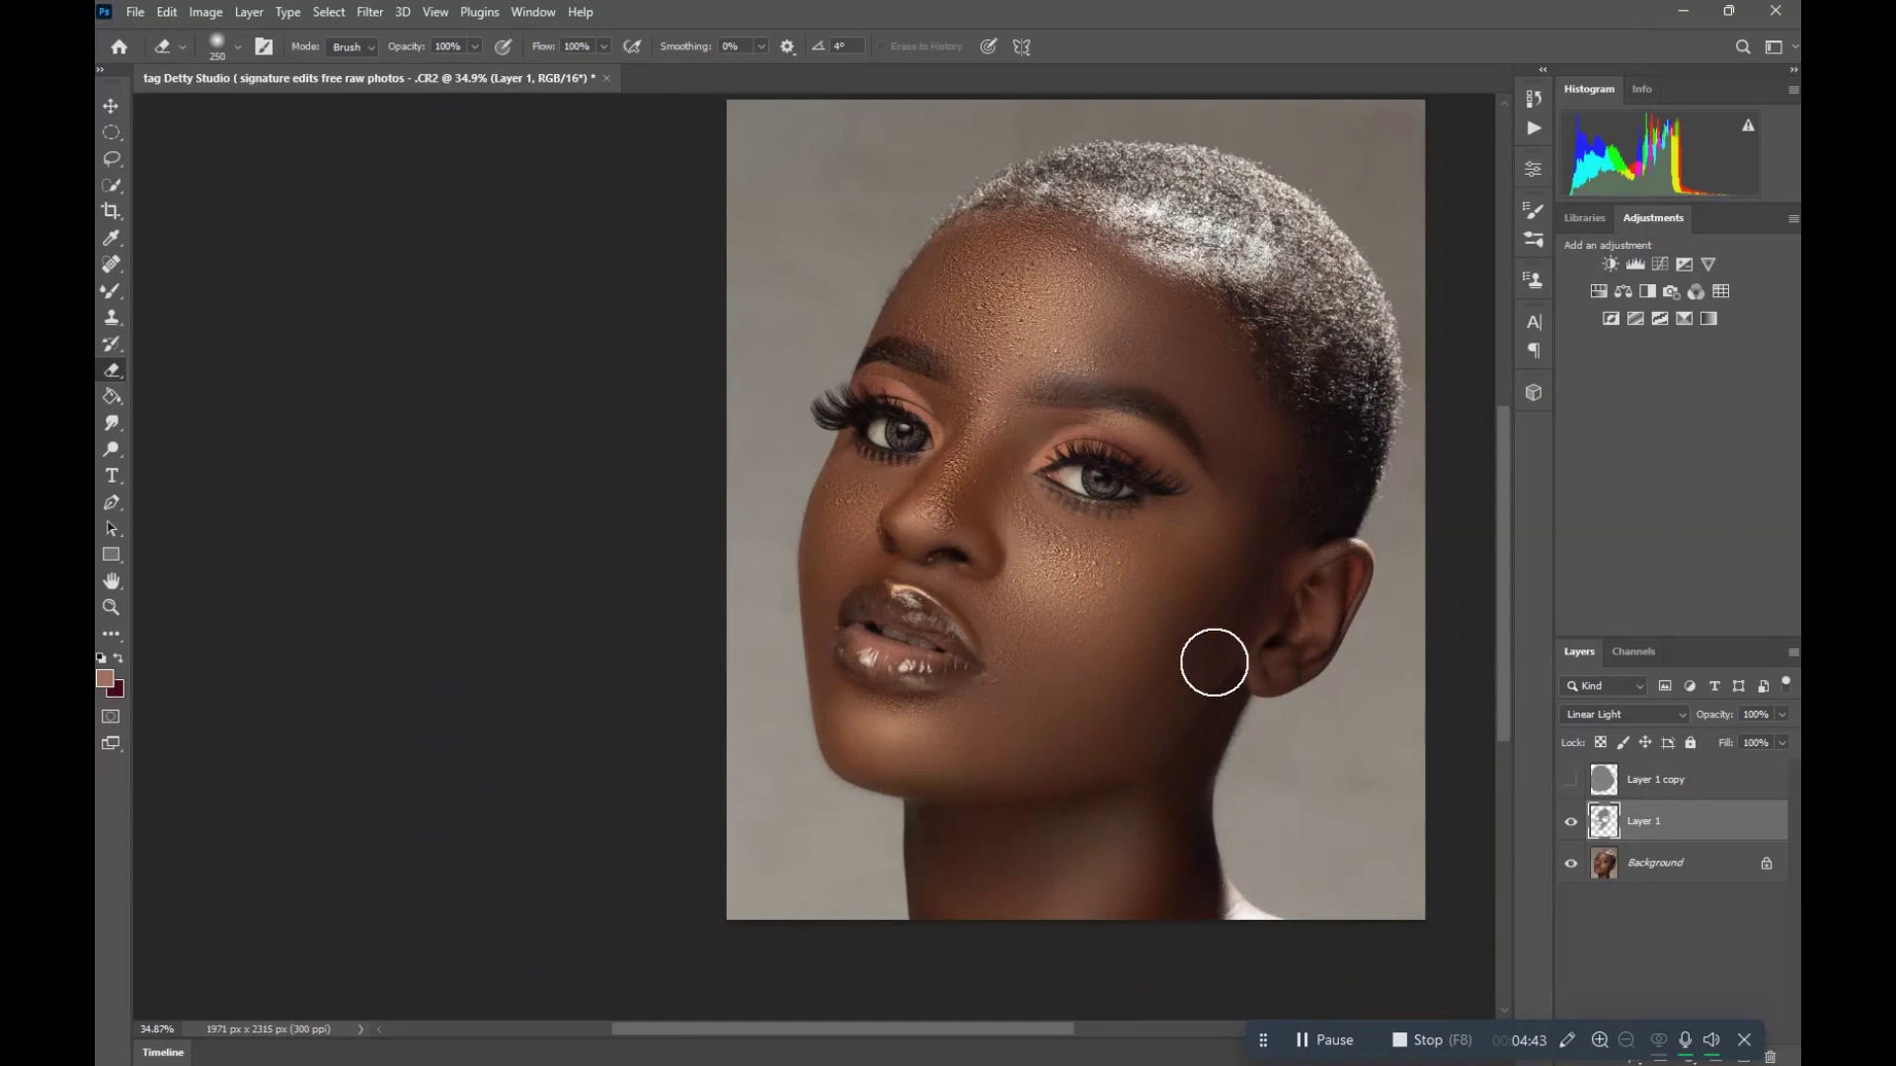
- Examine the textured face from several distances to check how the Layer 1 texture blends with the skin
{"action": "scroll", "coordinate": [872, 691], "scroll_direction": "down", "scroll_amount": 3}
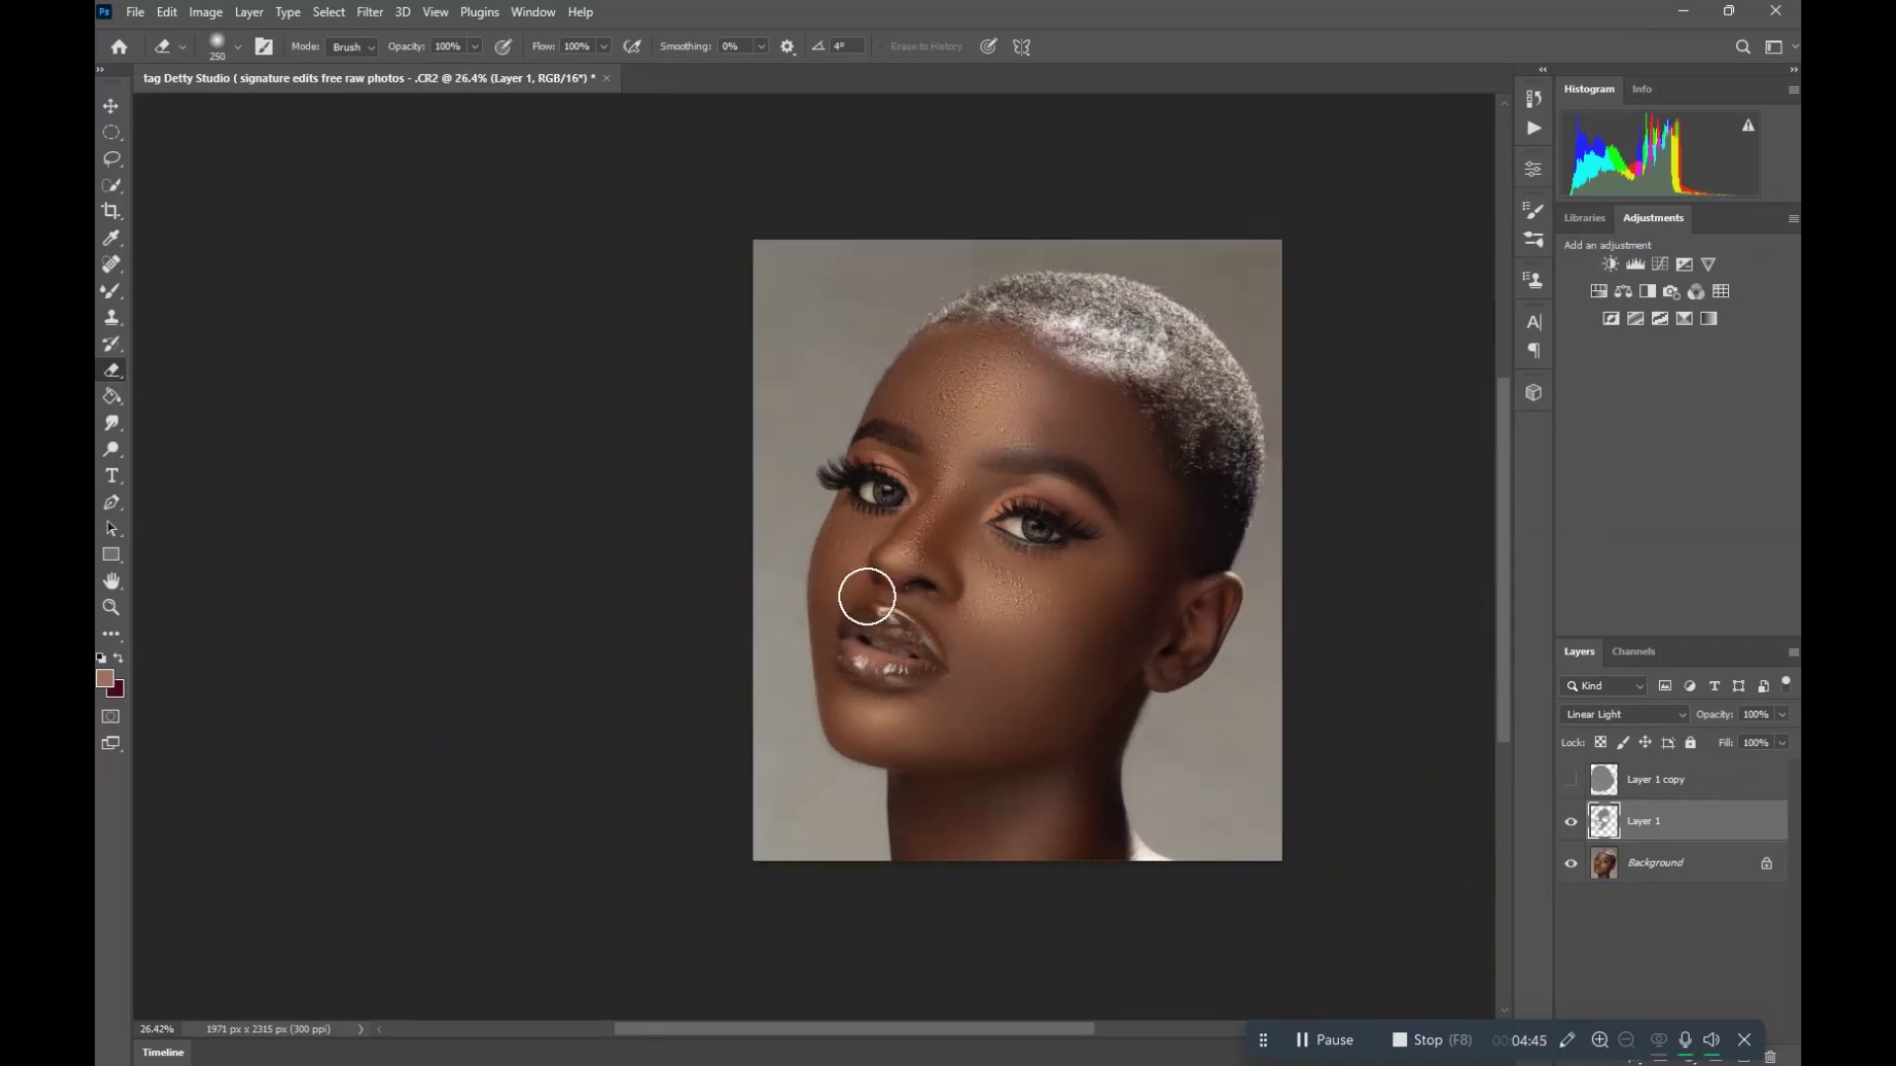
{"action": "scroll", "coordinate": [868, 597], "scroll_direction": "up", "scroll_amount": 7}
{"action": "scroll", "coordinate": [850, 537], "scroll_direction": "down", "scroll_amount": 1}
{"action": "scroll", "coordinate": [846, 524], "scroll_direction": "down", "scroll_amount": 3}
{"action": "scroll", "coordinate": [836, 469], "scroll_direction": "up", "scroll_amount": 3}
{"action": "scroll", "coordinate": [892, 406], "scroll_direction": "down", "scroll_amount": 2}
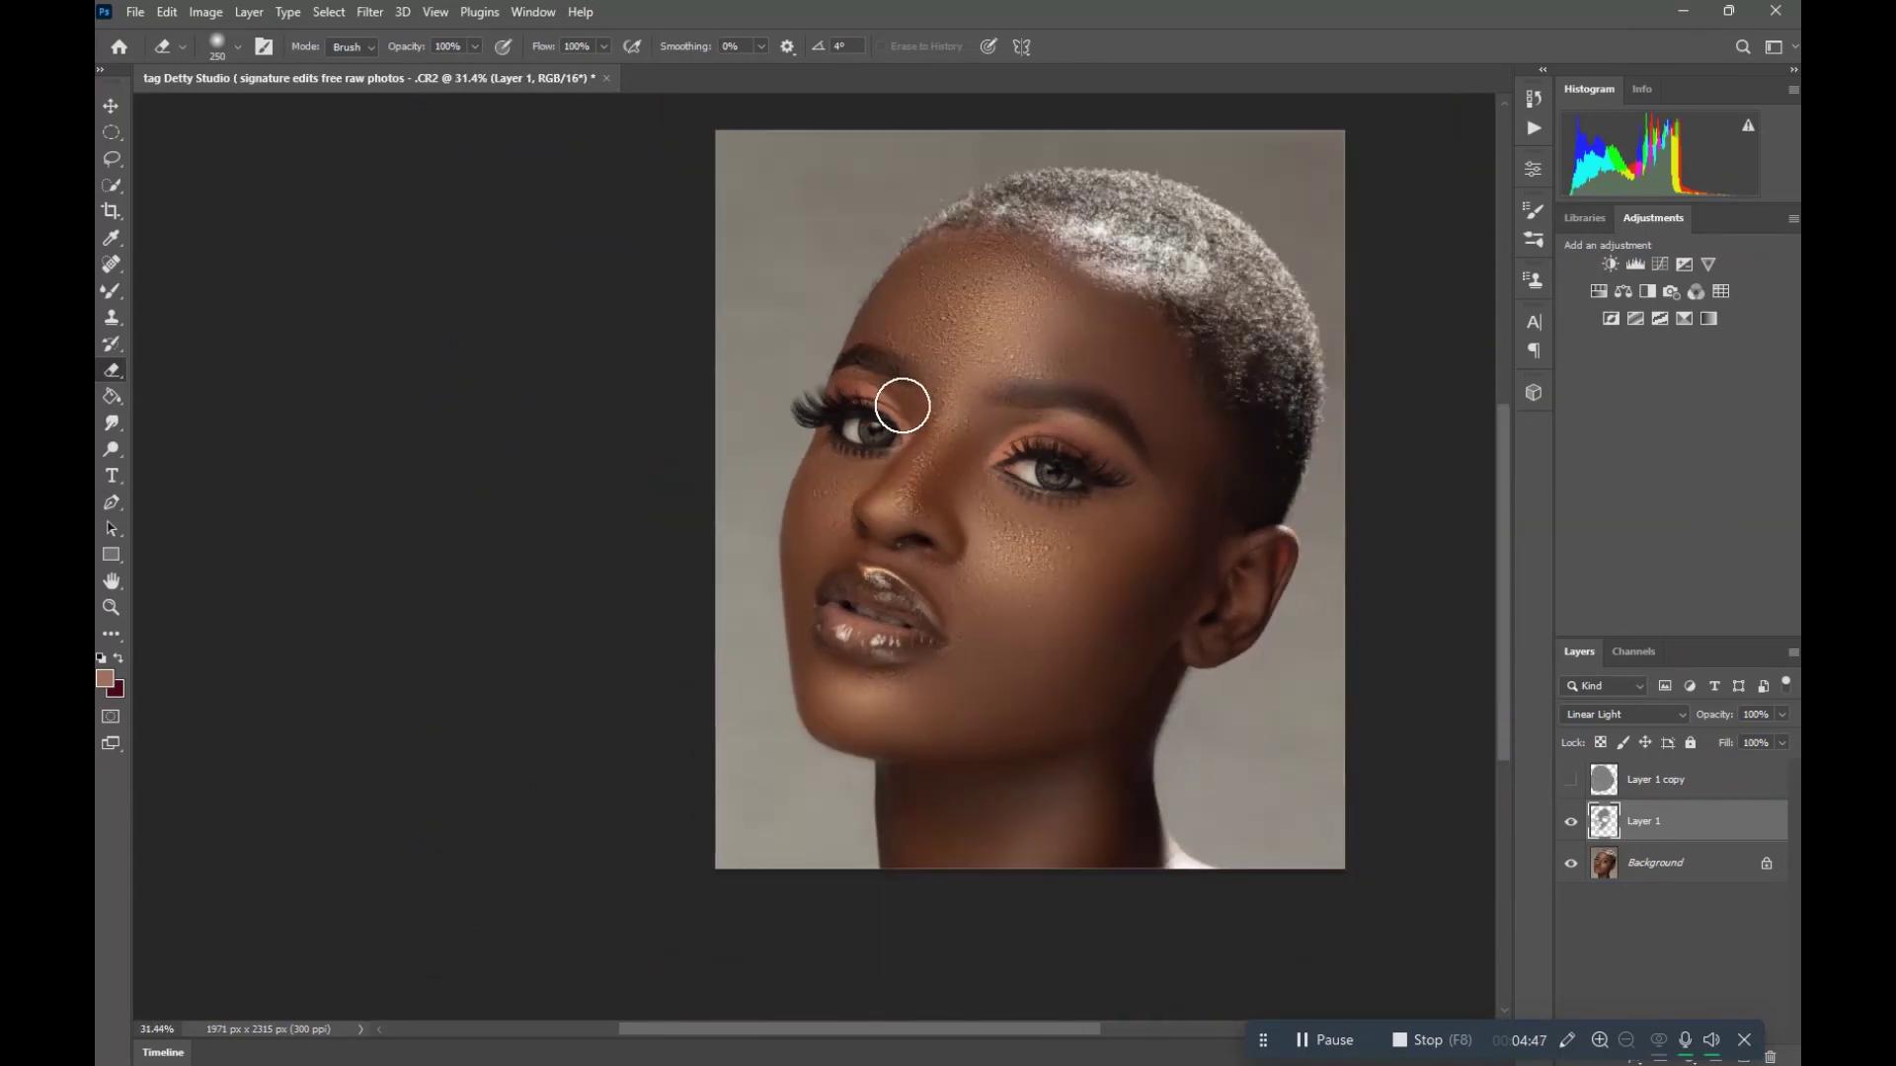
{"action": "scroll", "coordinate": [1046, 440], "scroll_direction": "up", "scroll_amount": 2}
{"action": "scroll", "coordinate": [1045, 402], "scroll_direction": "up", "scroll_amount": 1}
{"action": "scroll", "coordinate": [1050, 403], "scroll_direction": "down", "scroll_amount": 2}
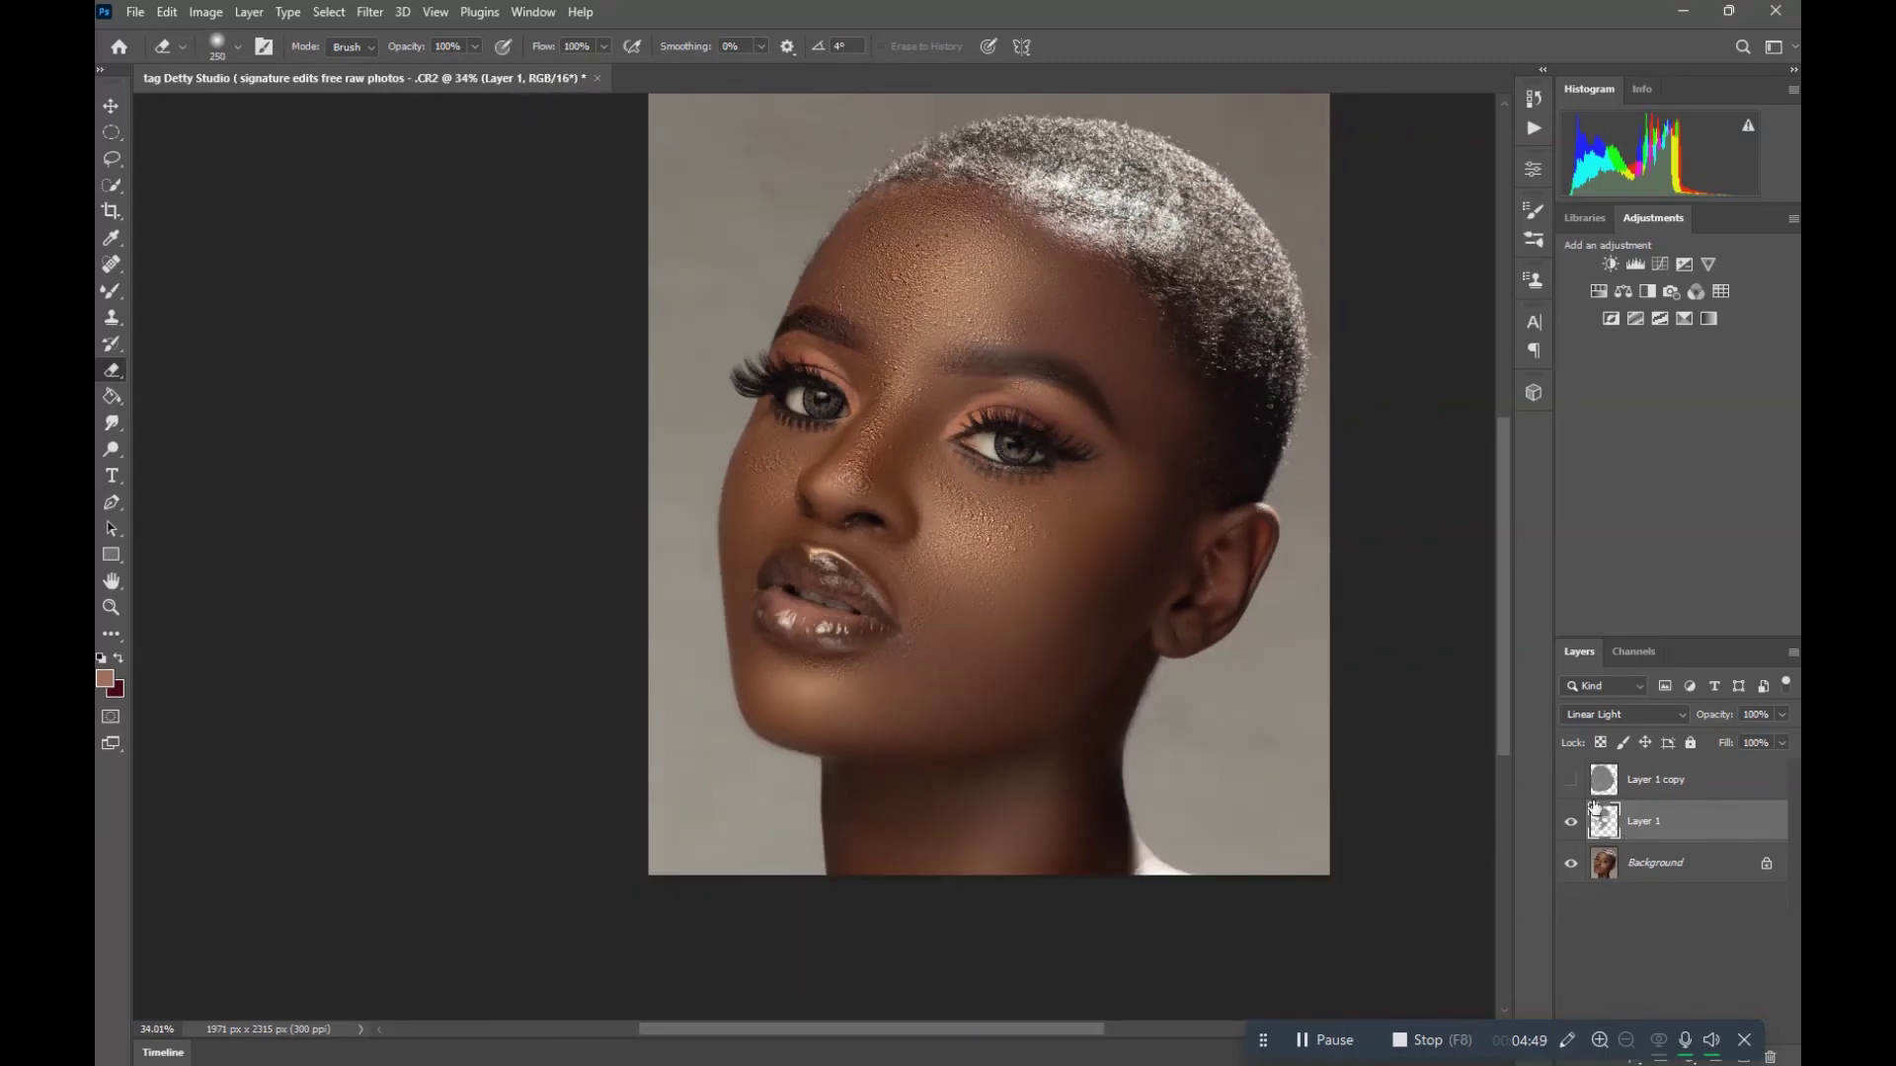
- Show Layer 1 copy and reposition its texture over the cheek and forehead, rotated 13.57° and scaled to 103.09%
{"action": "left_click", "coordinate": [1570, 781]}
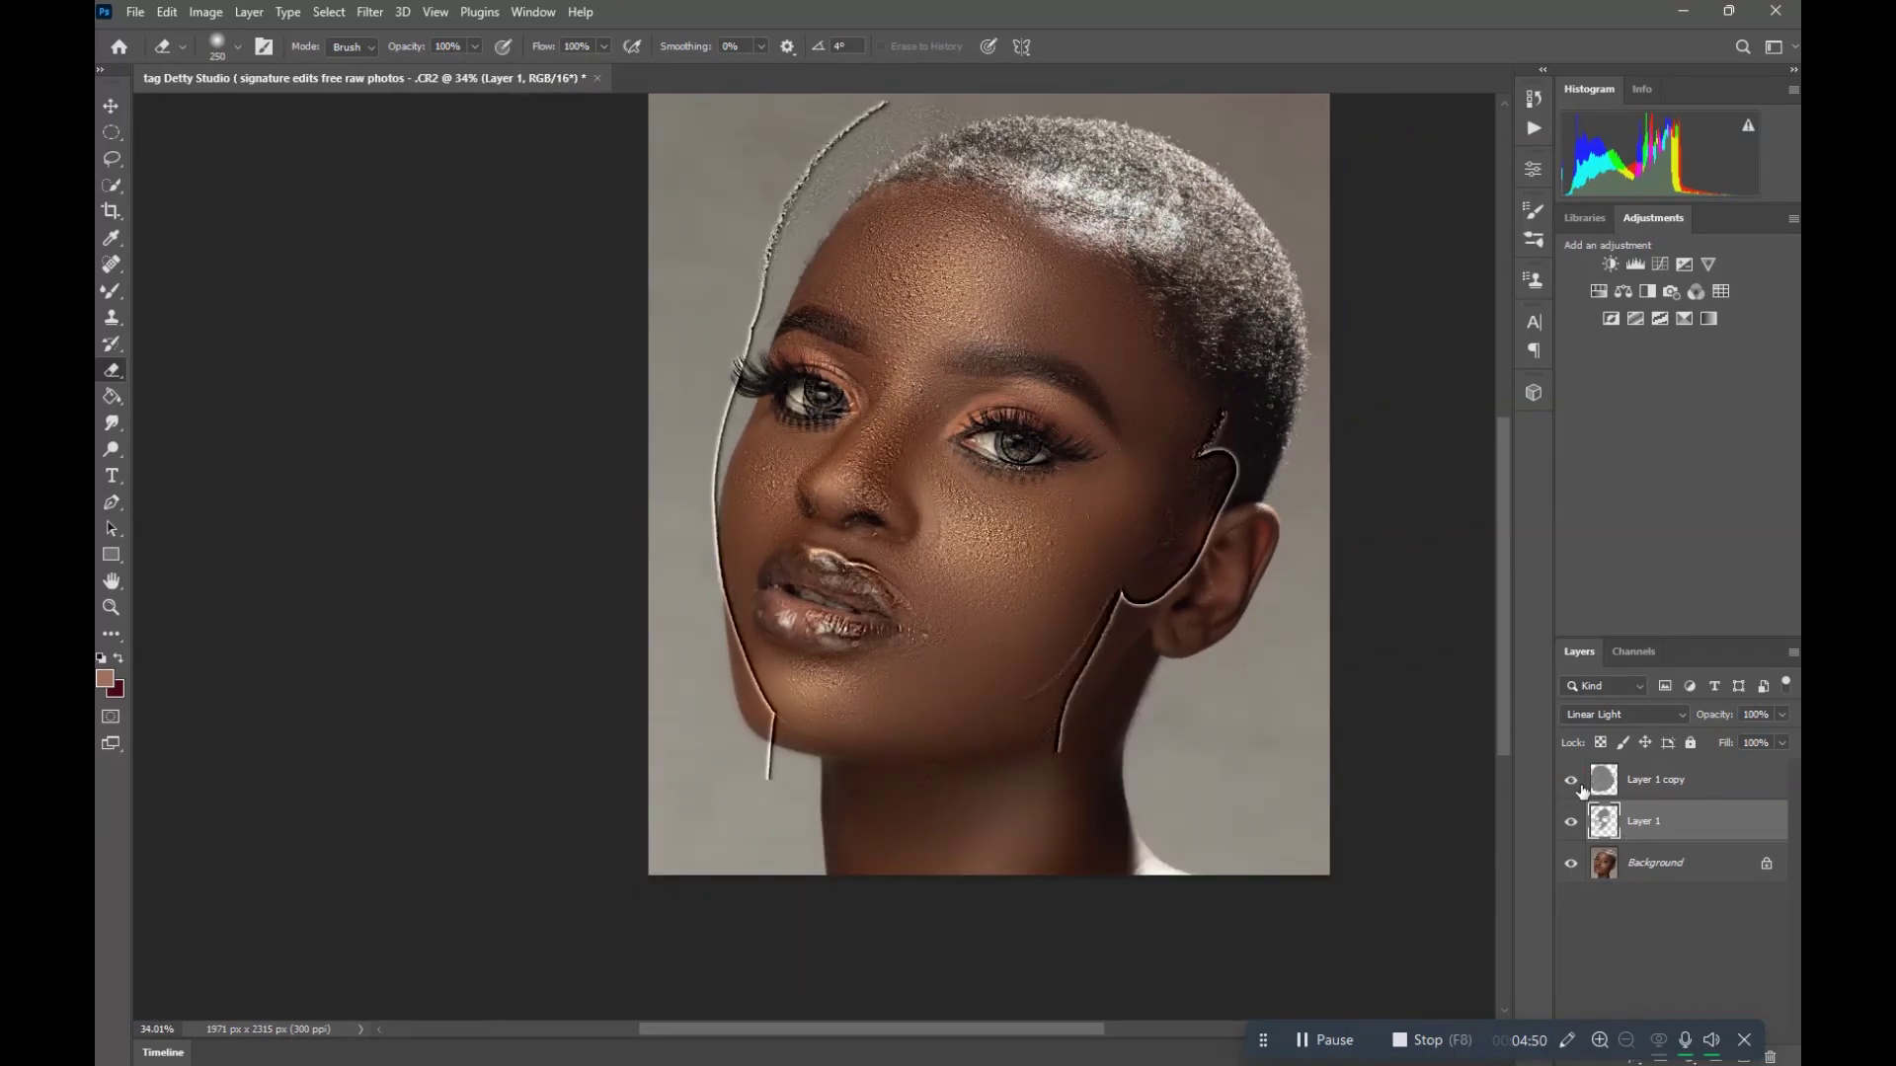
{"action": "left_click", "coordinate": [1650, 792]}
{"action": "key", "text": "v"}
{"action": "left_click", "coordinate": [1197, 367]}
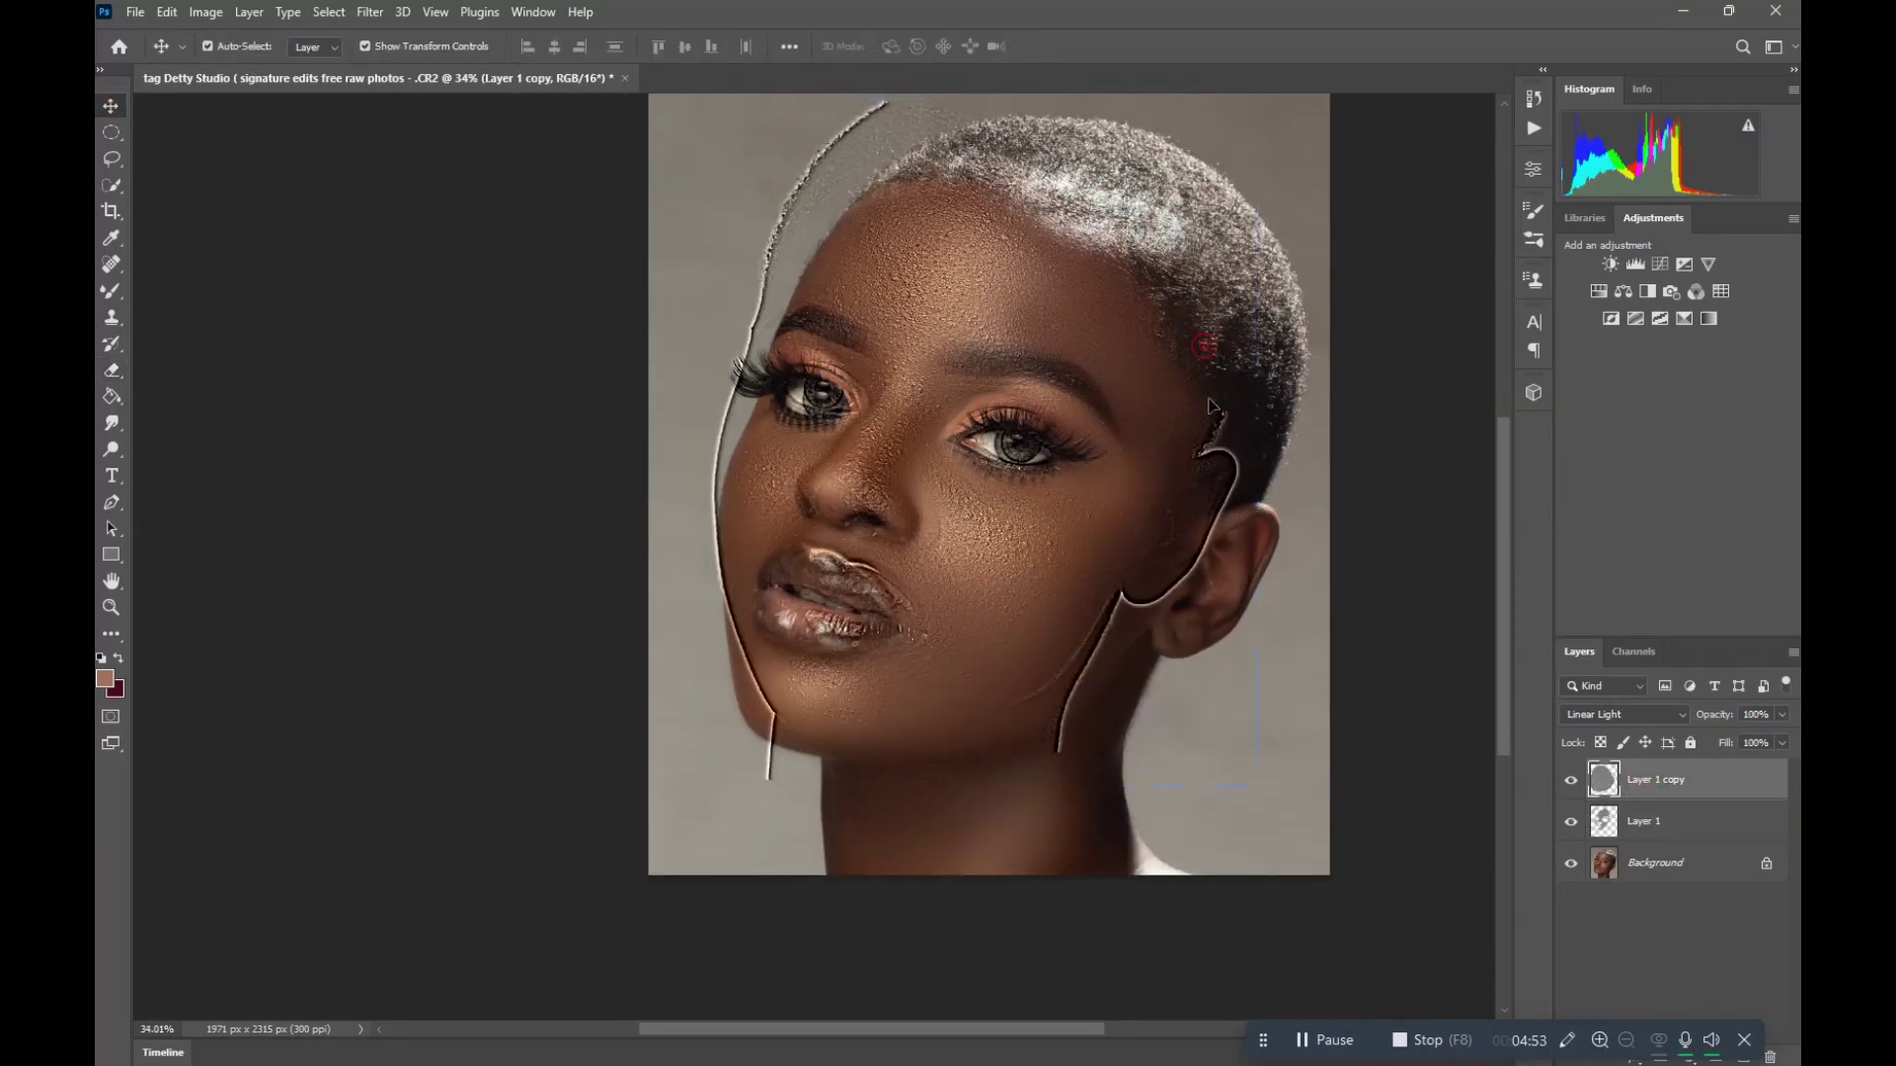
{"action": "left_click", "coordinate": [981, 267]}
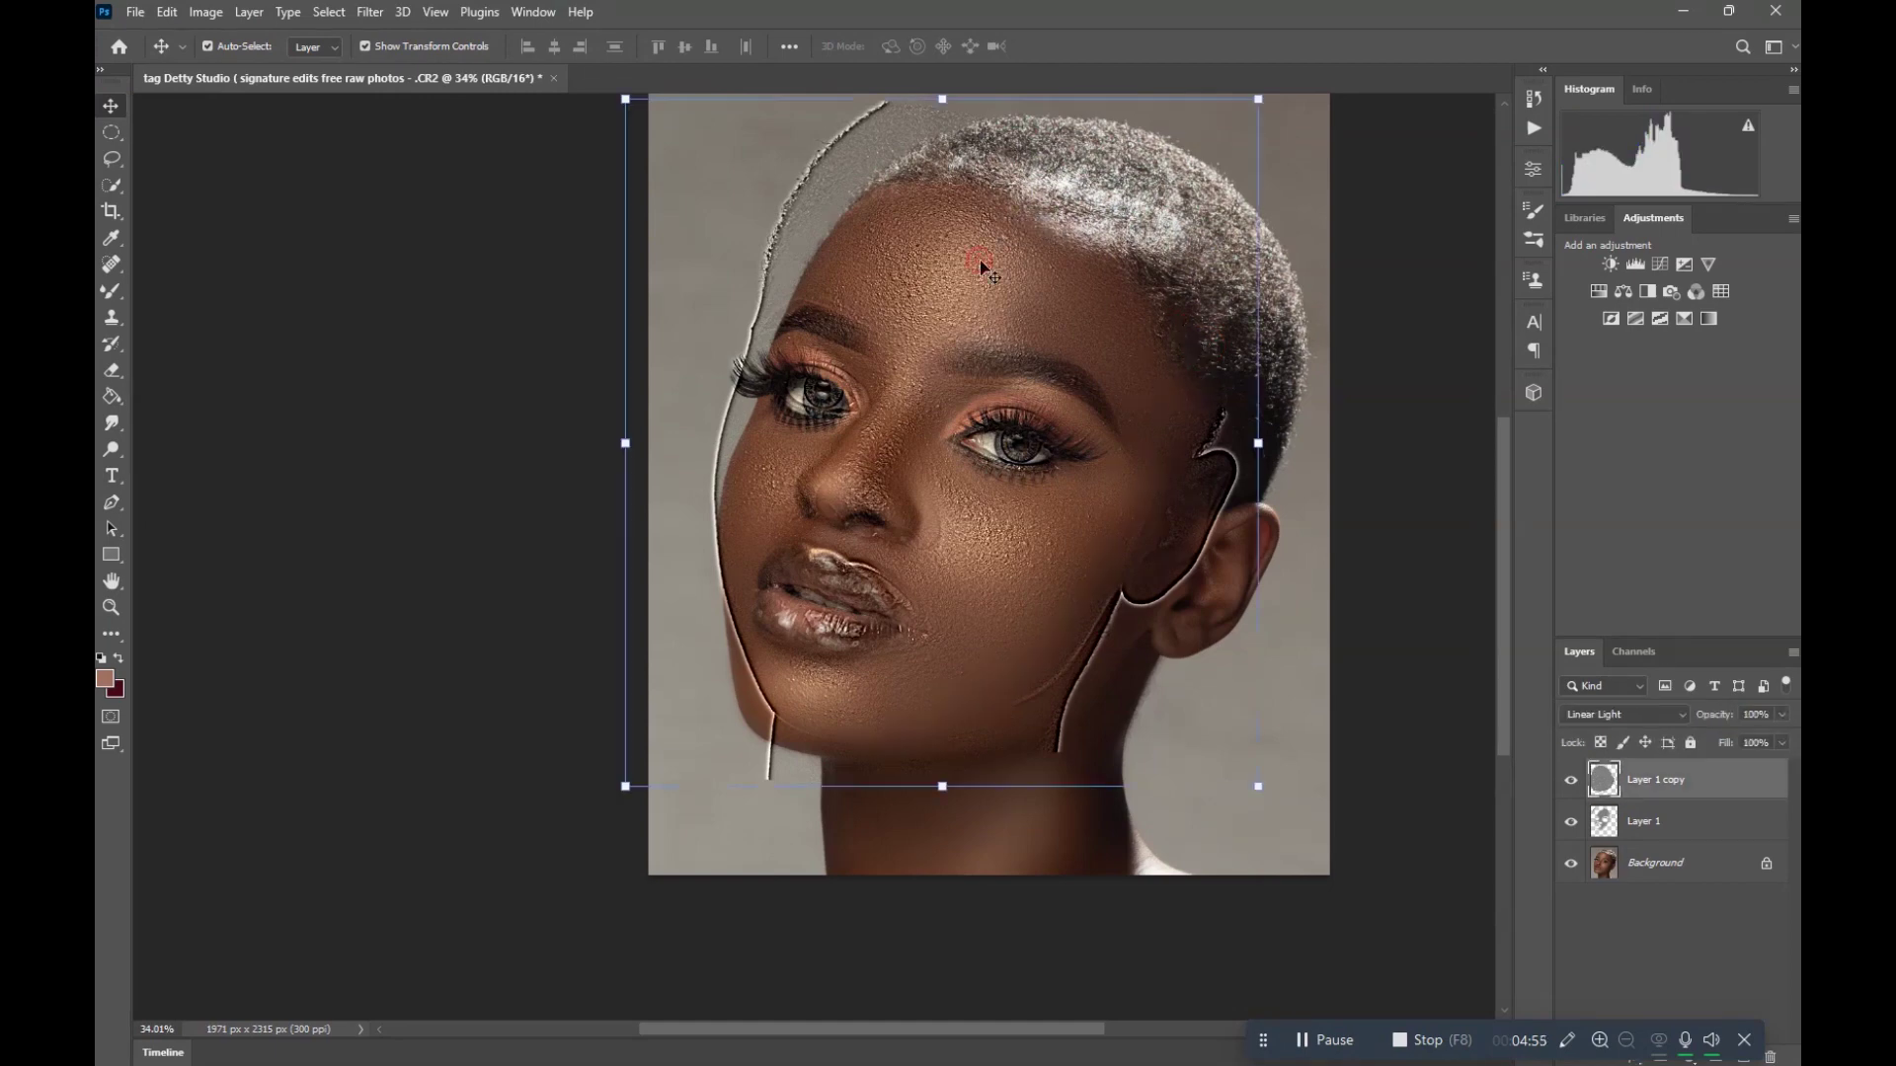
{"action": "left_click_drag", "start_coordinate": [967, 291], "coordinate": [1011, 349]}
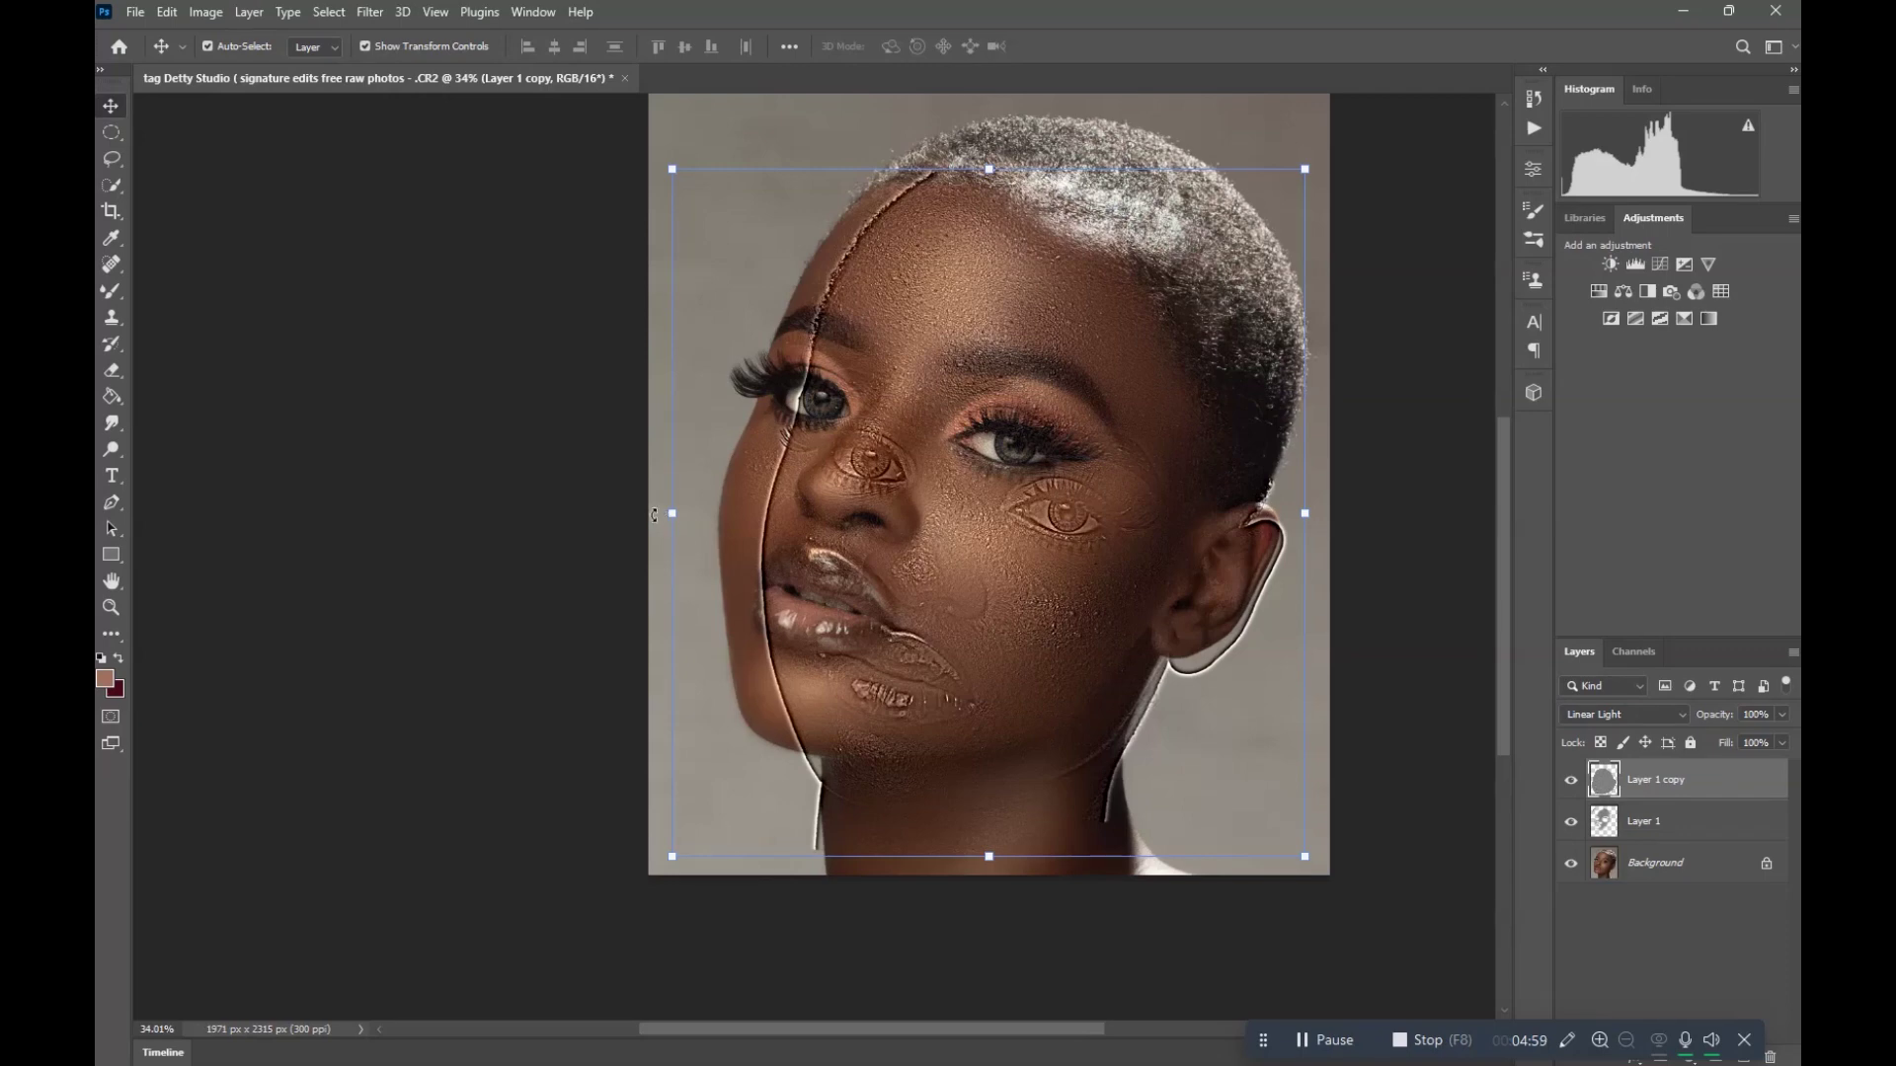
{"action": "left_click_drag", "start_coordinate": [654, 514], "coordinate": [678, 451]}
{"action": "mouse_move", "coordinate": [931, 506]}
{"action": "left_mouse_down"}
{"action": "mouse_move", "coordinate": [948, 446]}
{"action": "mouse_move", "coordinate": [954, 491]}
{"action": "left_mouse_up"}
{"action": "left_click_drag", "start_coordinate": [696, 399], "coordinate": [677, 398]}
{"action": "left_click_drag", "start_coordinate": [1202, 557], "coordinate": [1196, 559]}
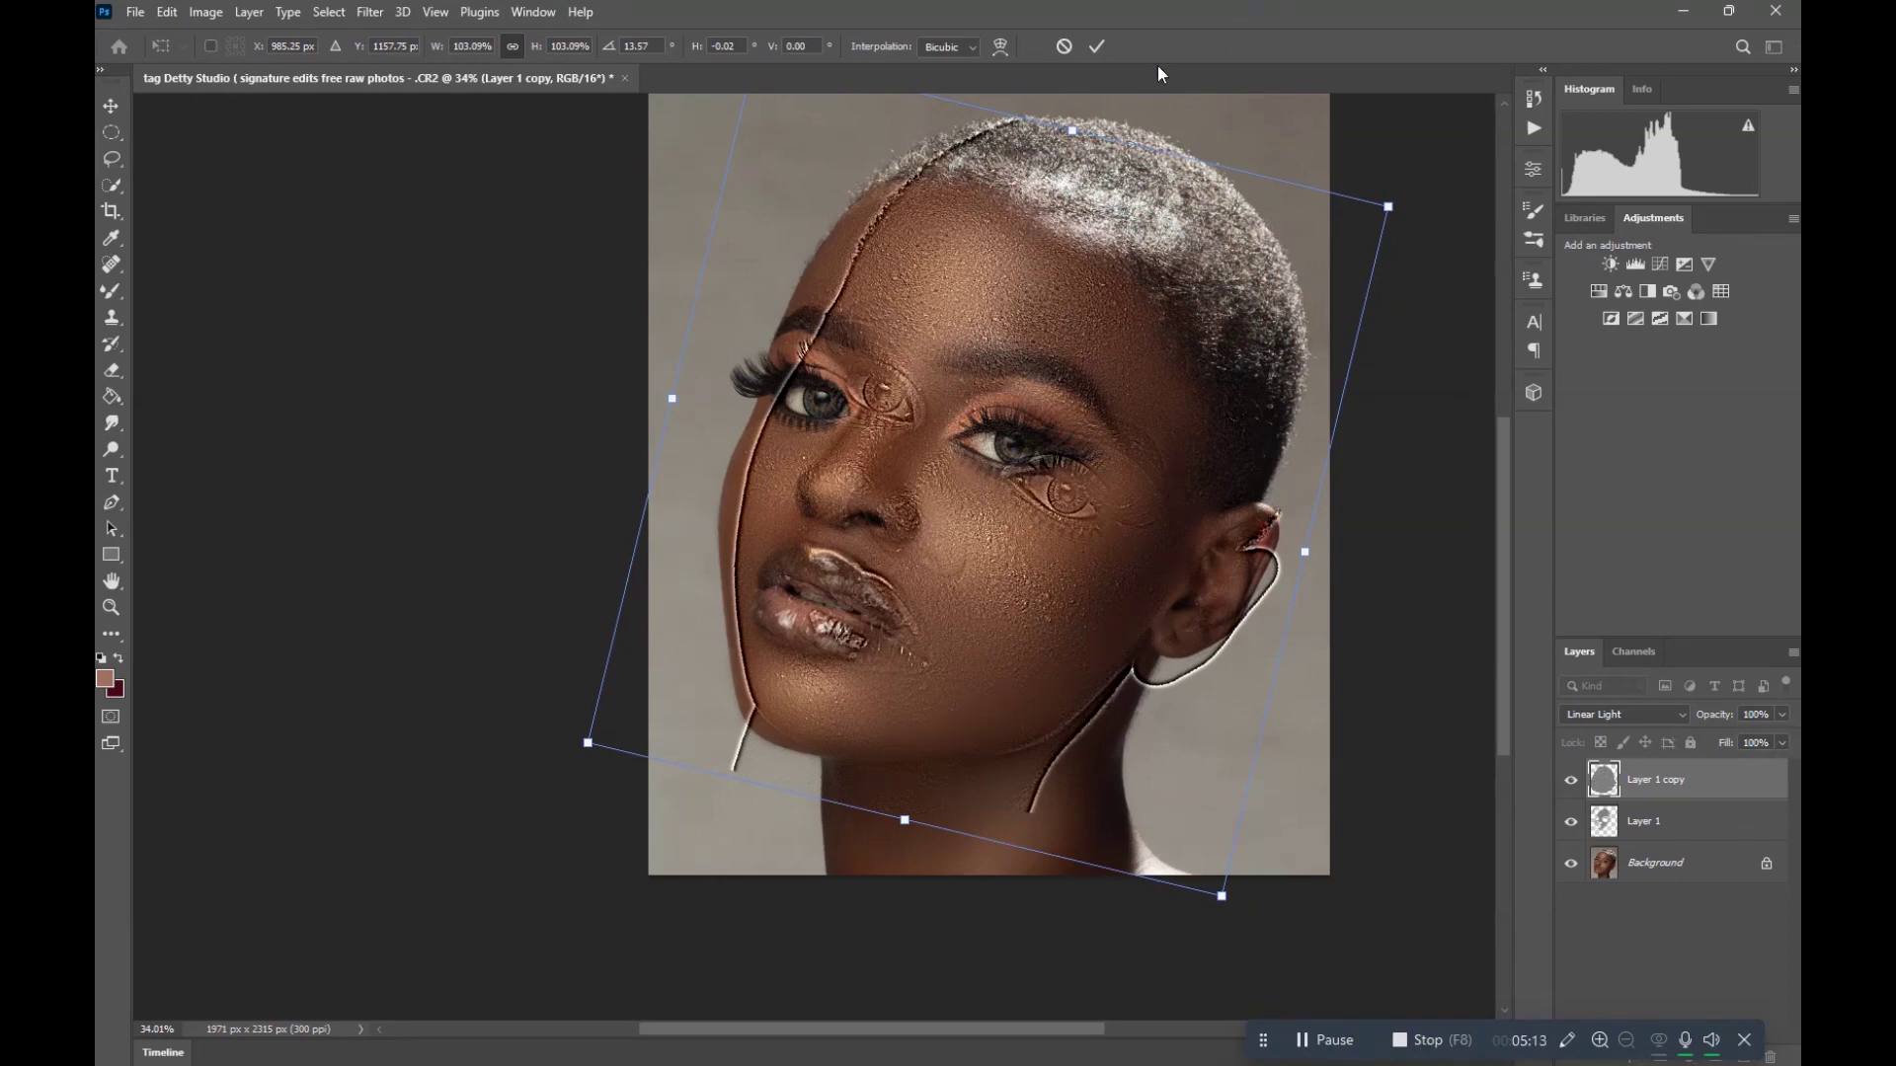
{"action": "left_click", "coordinate": [1096, 47]}
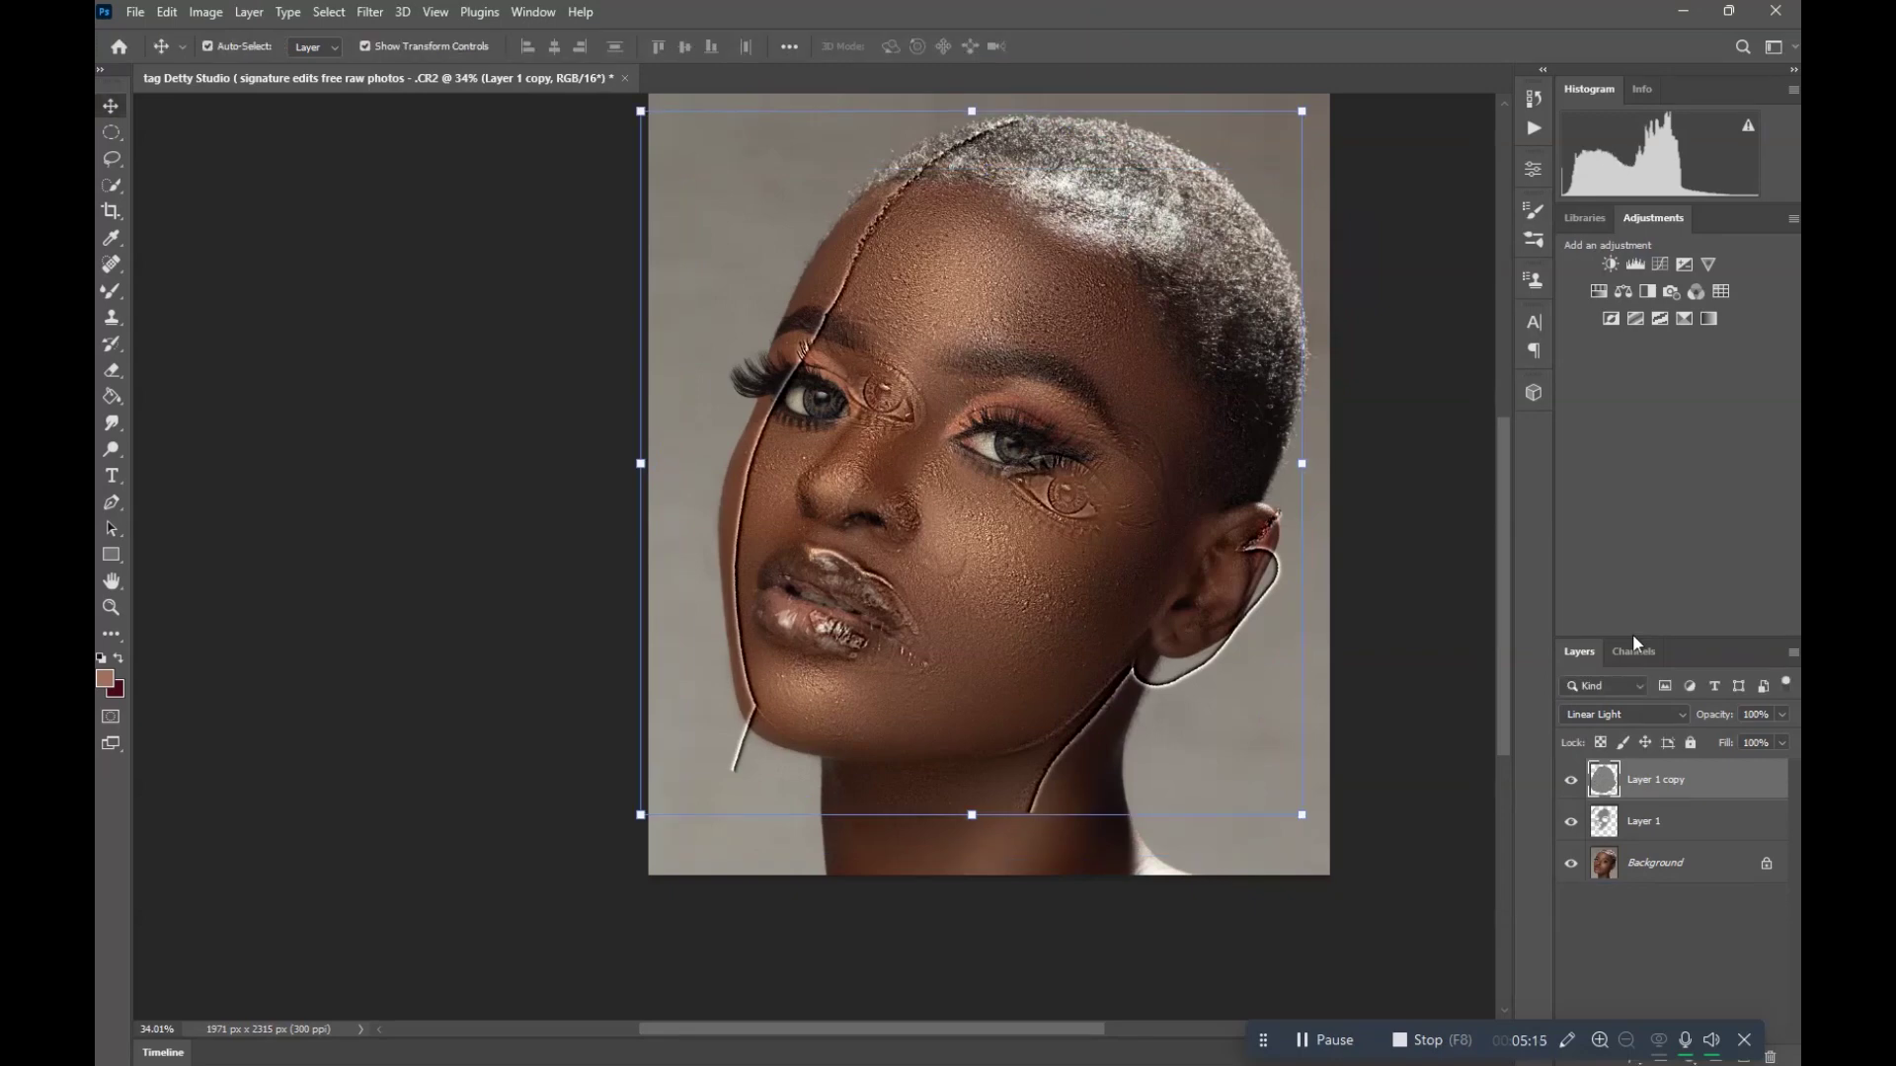
- Duplicate Layer 1 copy as a spare, hide the duplicate and select Layer 1 copy for cleaning
{"action": "key", "text": "ctrl+j"}
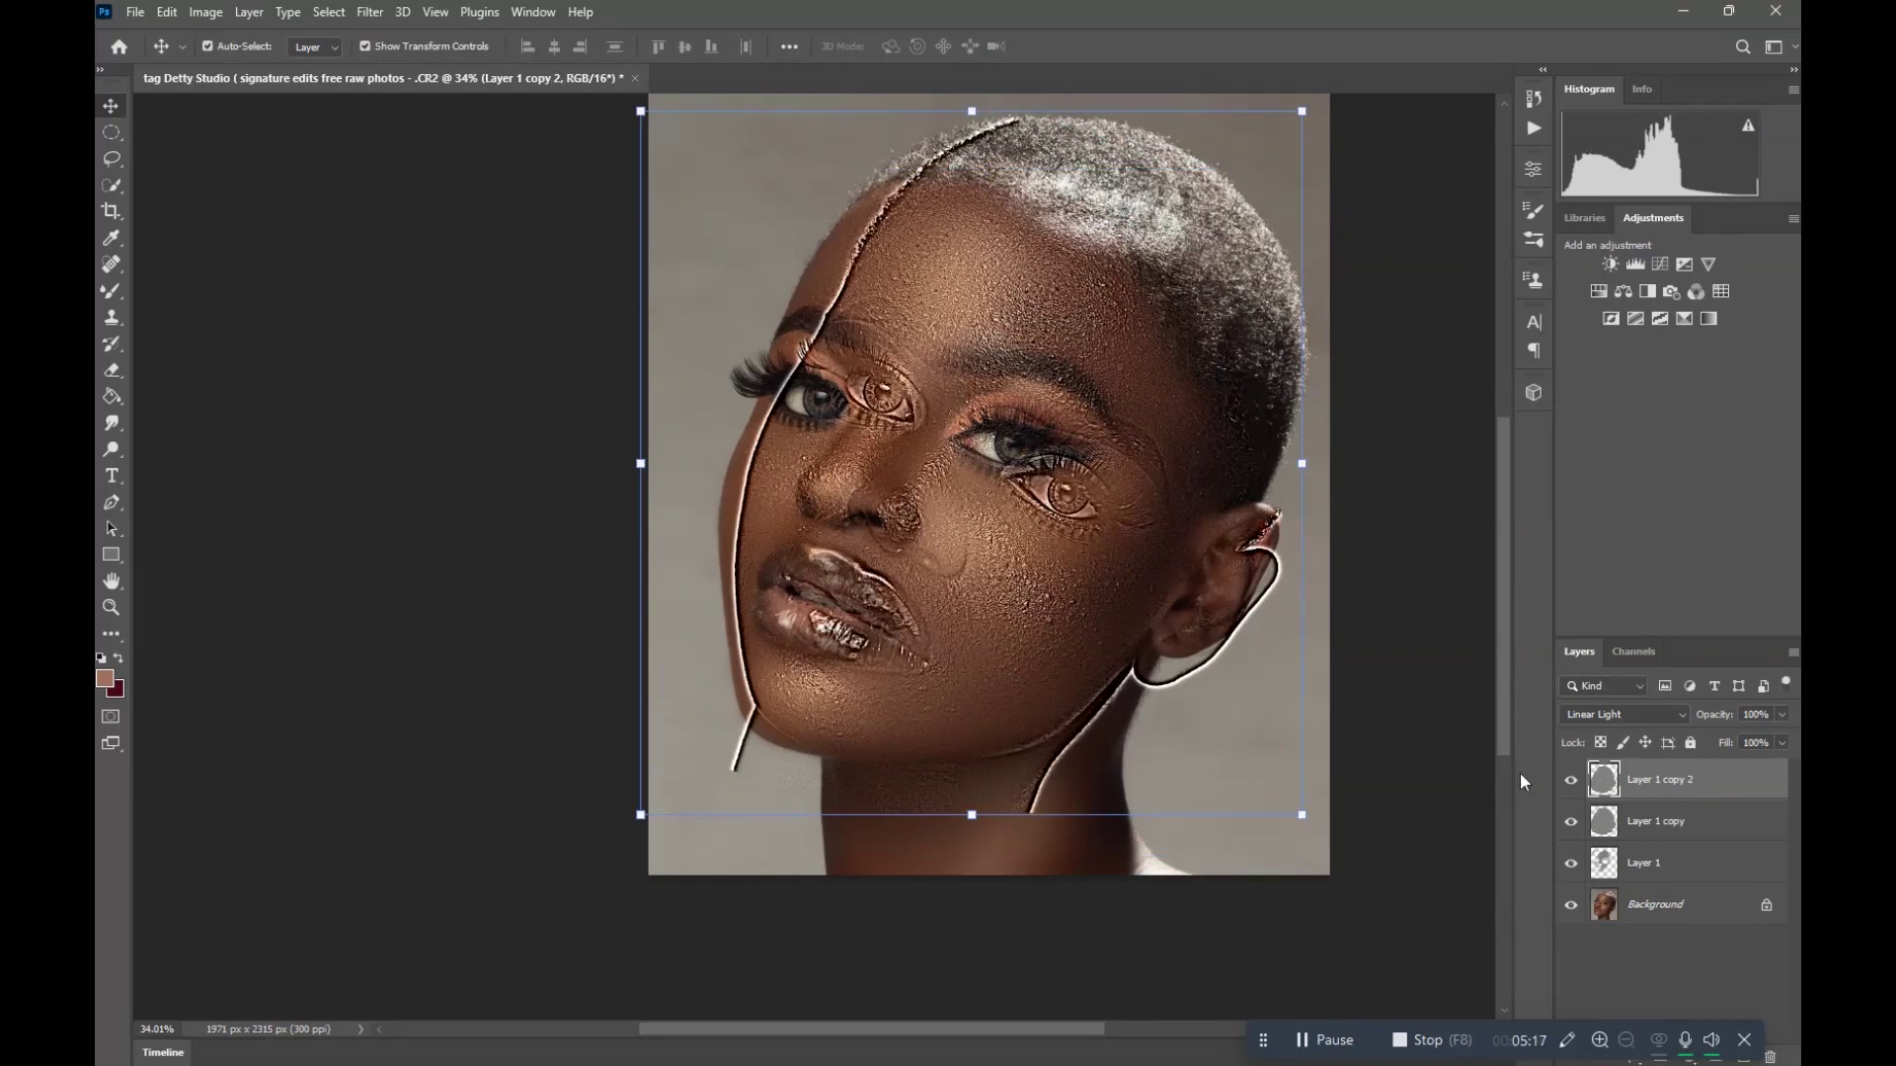
{"action": "left_click", "coordinate": [1570, 780]}
{"action": "left_click", "coordinate": [1669, 835]}
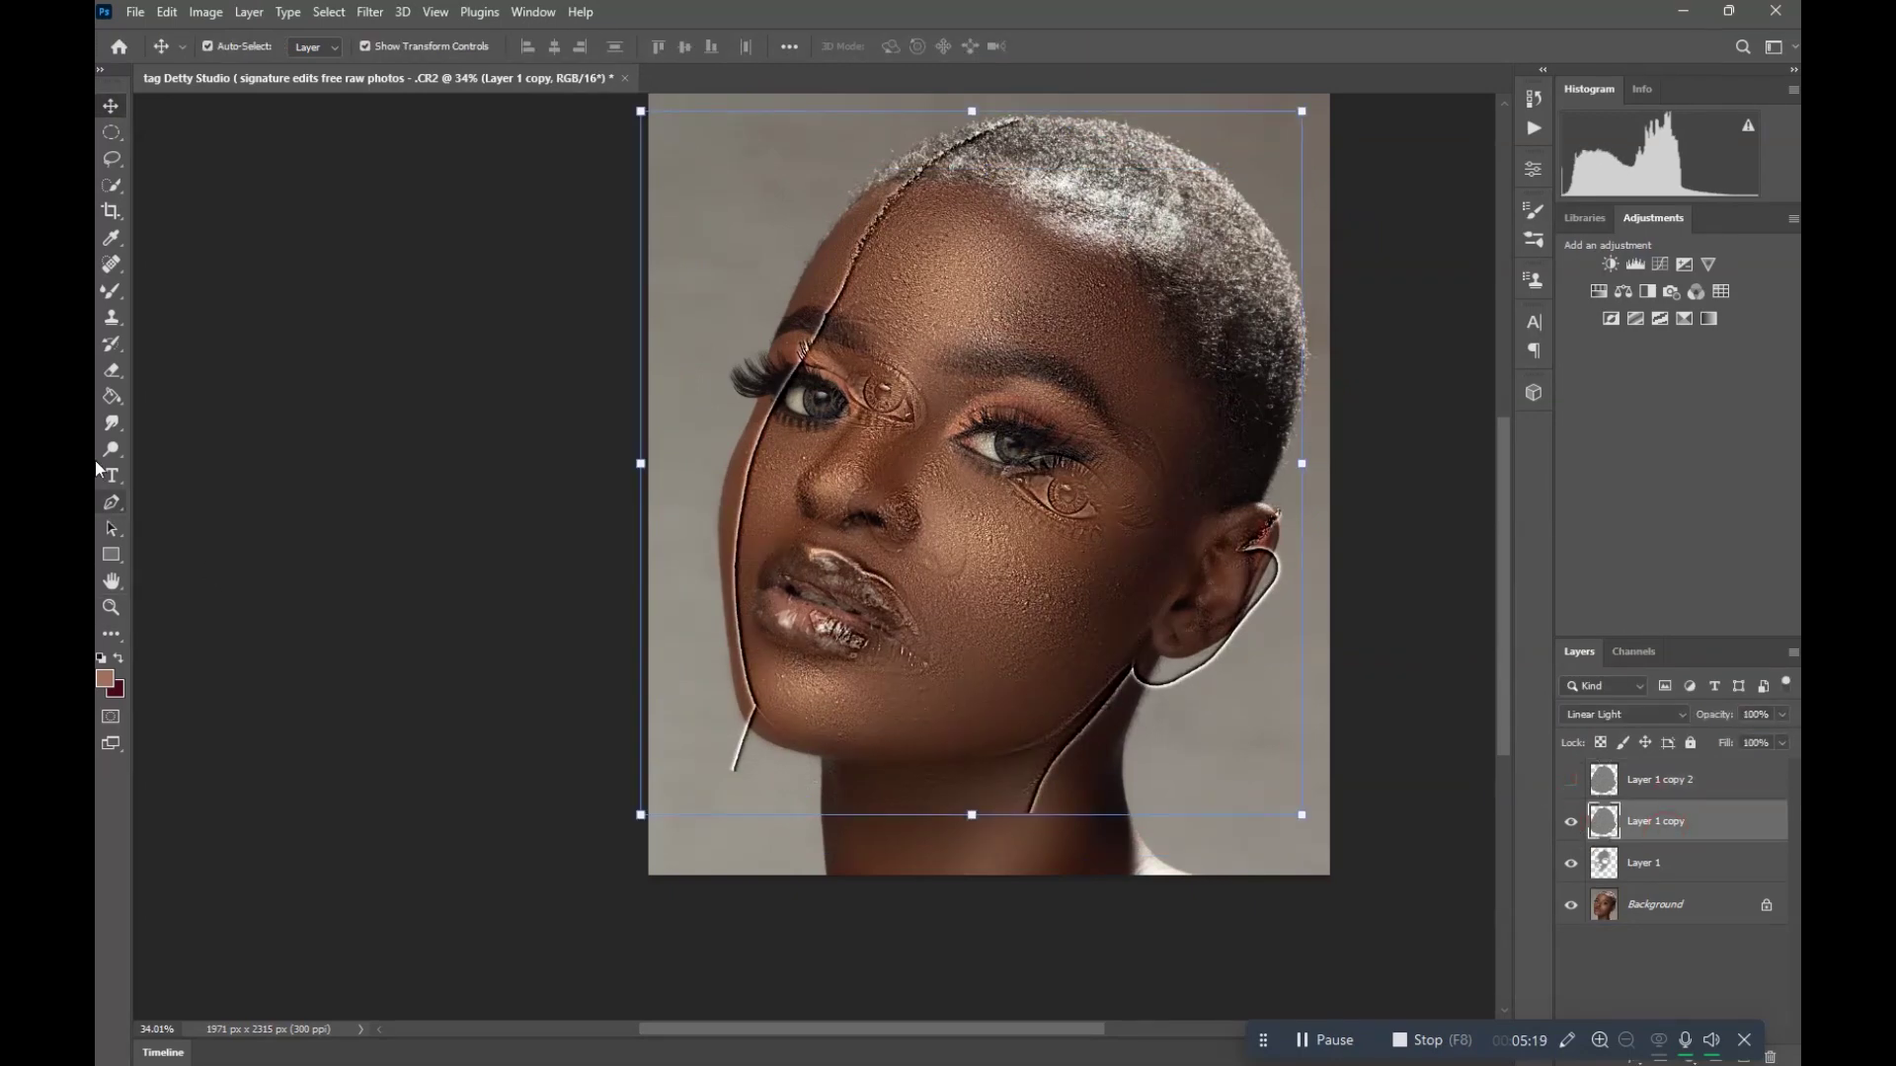
- Erase the cutout's outline running from the hairline down to the chin on Layer 1 copy with a size 500 eraser
{"action": "left_click", "coordinate": [116, 372]}
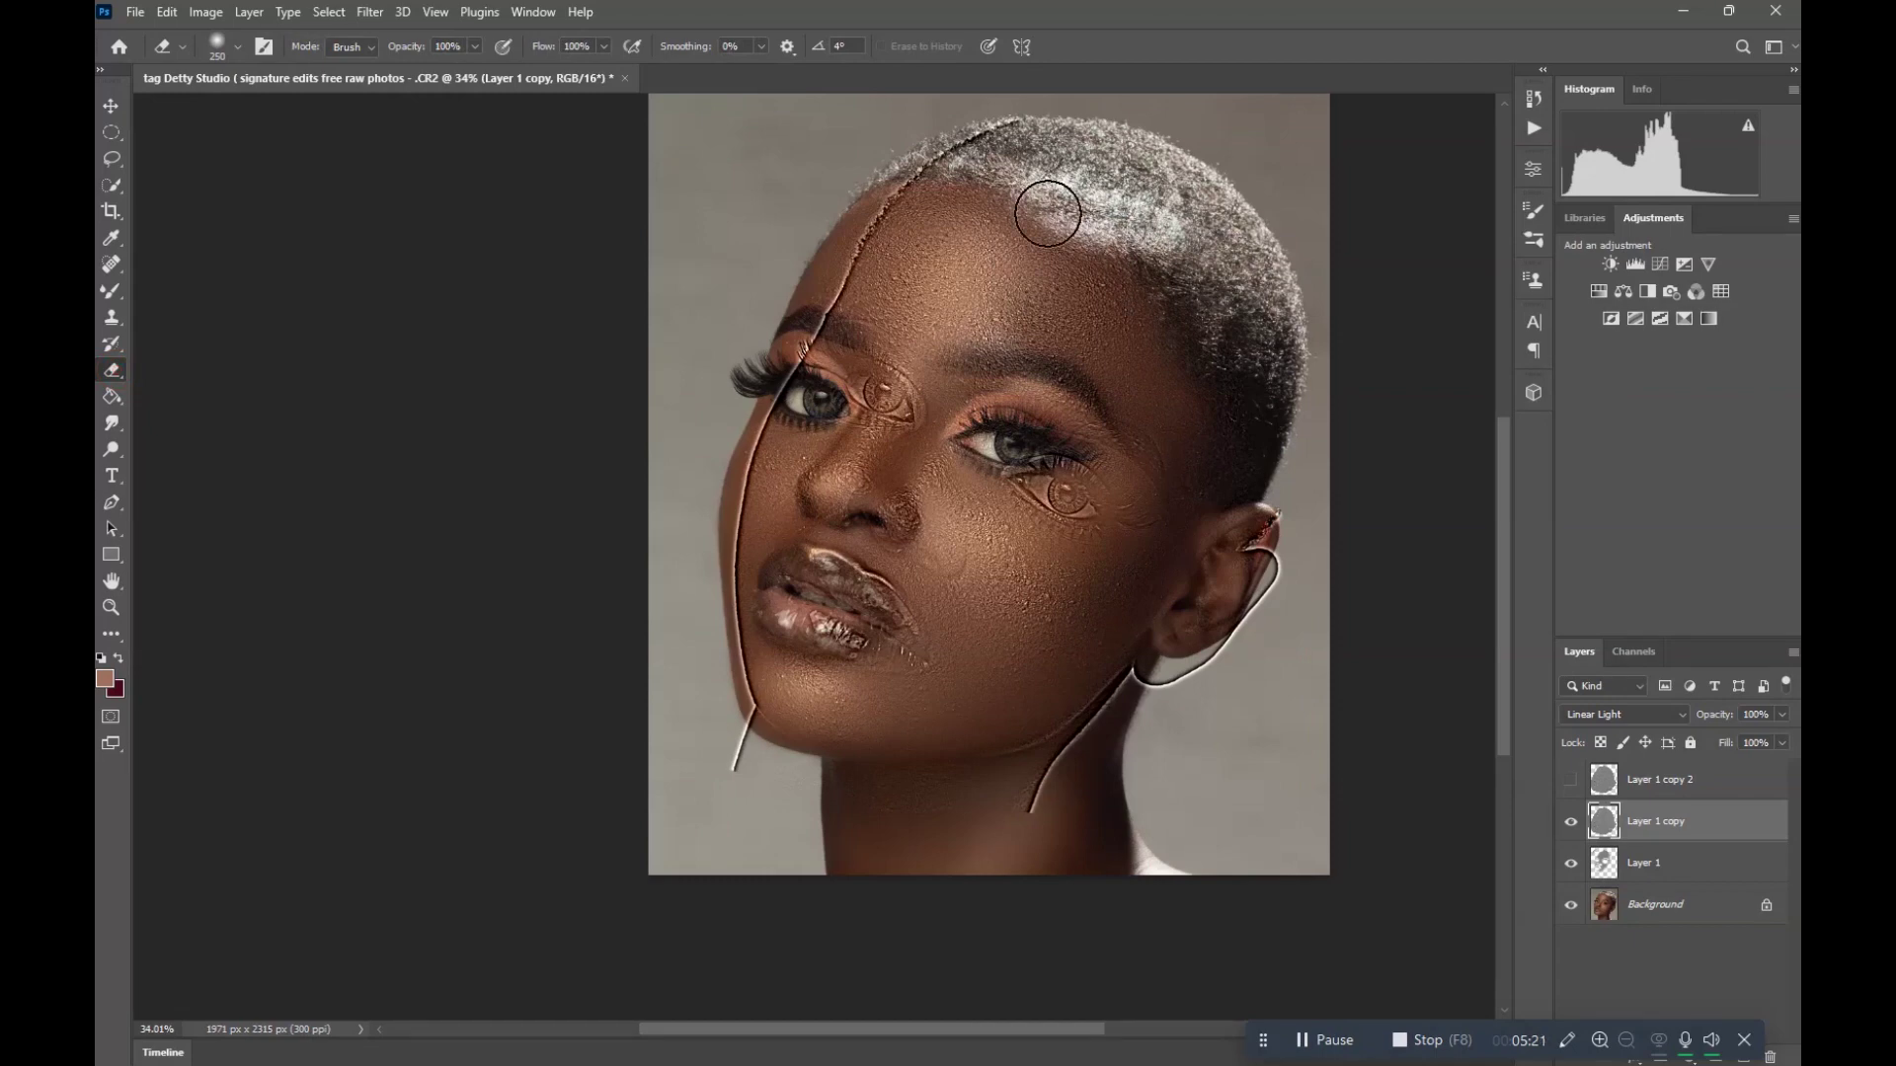
{"action": "key", "text": "bracketright"}
{"action": "key", "text": "bracketright"}
{"action": "key", "text": "bracketright"}
{"action": "scroll", "coordinate": [1099, 204], "scroll_direction": "down", "scroll_amount": 1}
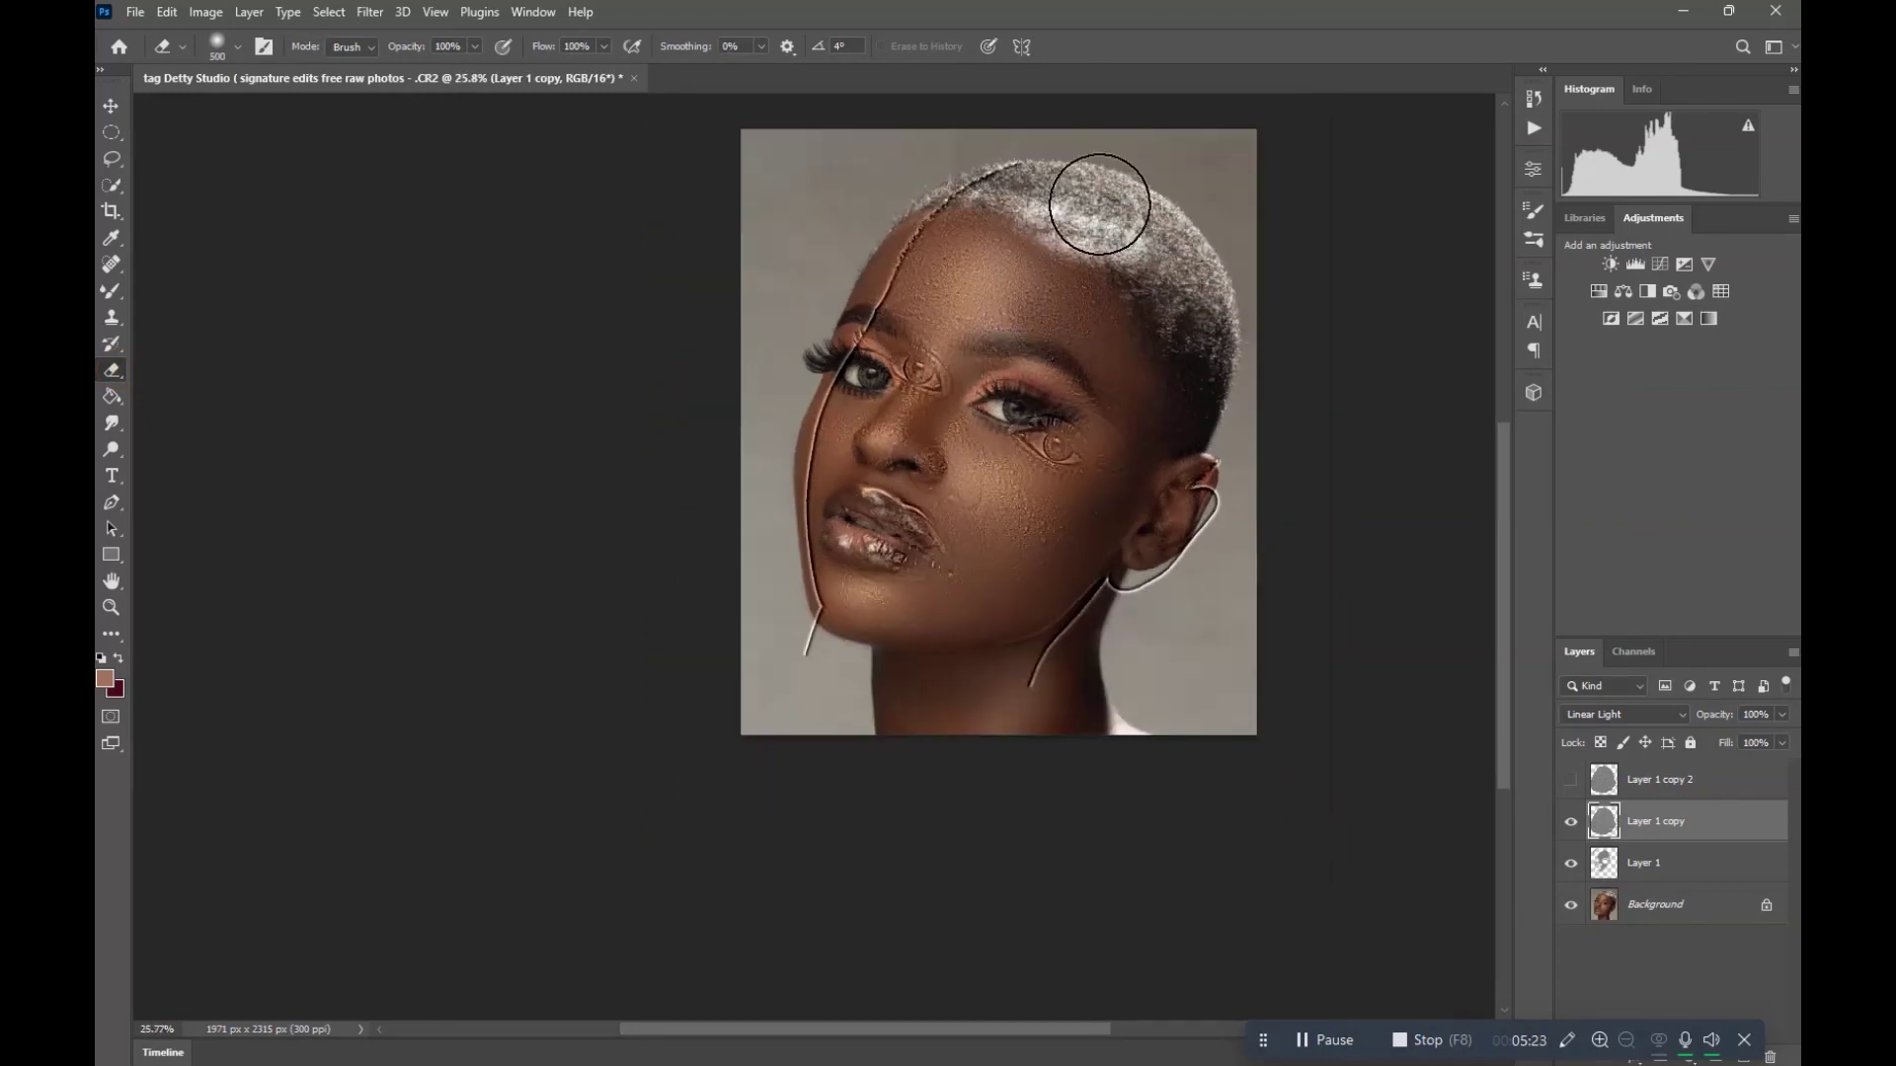
{"action": "mouse_move", "coordinate": [1099, 204]}
{"action": "left_mouse_down"}
{"action": "mouse_move", "coordinate": [869, 282]}
{"action": "mouse_move", "coordinate": [761, 542]}
{"action": "mouse_move", "coordinate": [809, 690]}
{"action": "mouse_move", "coordinate": [875, 735]}
{"action": "left_mouse_up"}
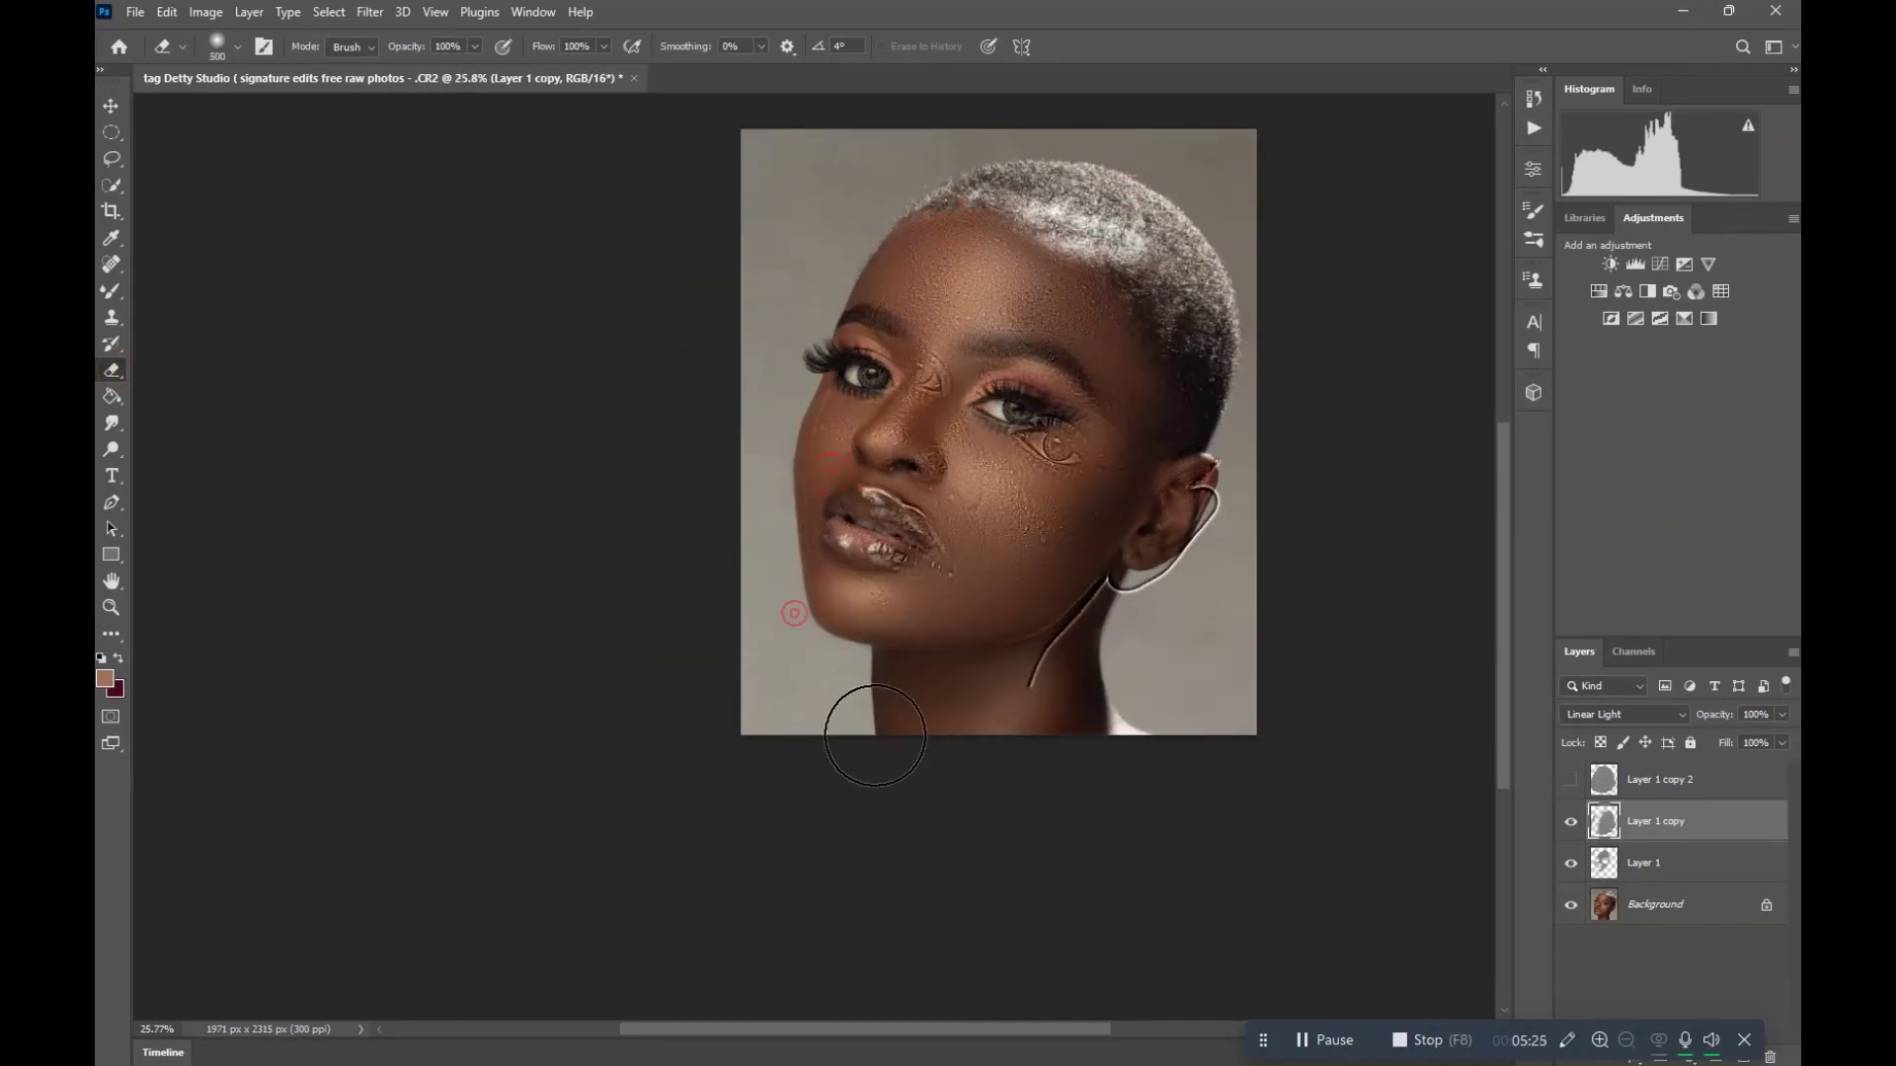
- Erase the outline around the ear and earlobe on Layer 1 copy
{"action": "scroll", "coordinate": [1220, 544], "scroll_direction": "up", "scroll_amount": 2}
{"action": "mouse_move", "coordinate": [1255, 437]}
{"action": "left_mouse_down"}
{"action": "mouse_move", "coordinate": [1181, 548]}
{"action": "mouse_move", "coordinate": [1125, 683]}
{"action": "left_mouse_up"}
{"action": "mouse_move", "coordinate": [1278, 405]}
{"action": "left_mouse_down"}
{"action": "mouse_move", "coordinate": [1231, 495]}
{"action": "mouse_move", "coordinate": [1128, 502]}
{"action": "left_mouse_up"}
- Erase the misplaced eyes, nose and lips of the overlaid portrait from Layer 1 copy
{"action": "scroll", "coordinate": [1124, 512], "scroll_direction": "down", "scroll_amount": 2}
{"action": "scroll", "coordinate": [1033, 324], "scroll_direction": "up", "scroll_amount": 2}
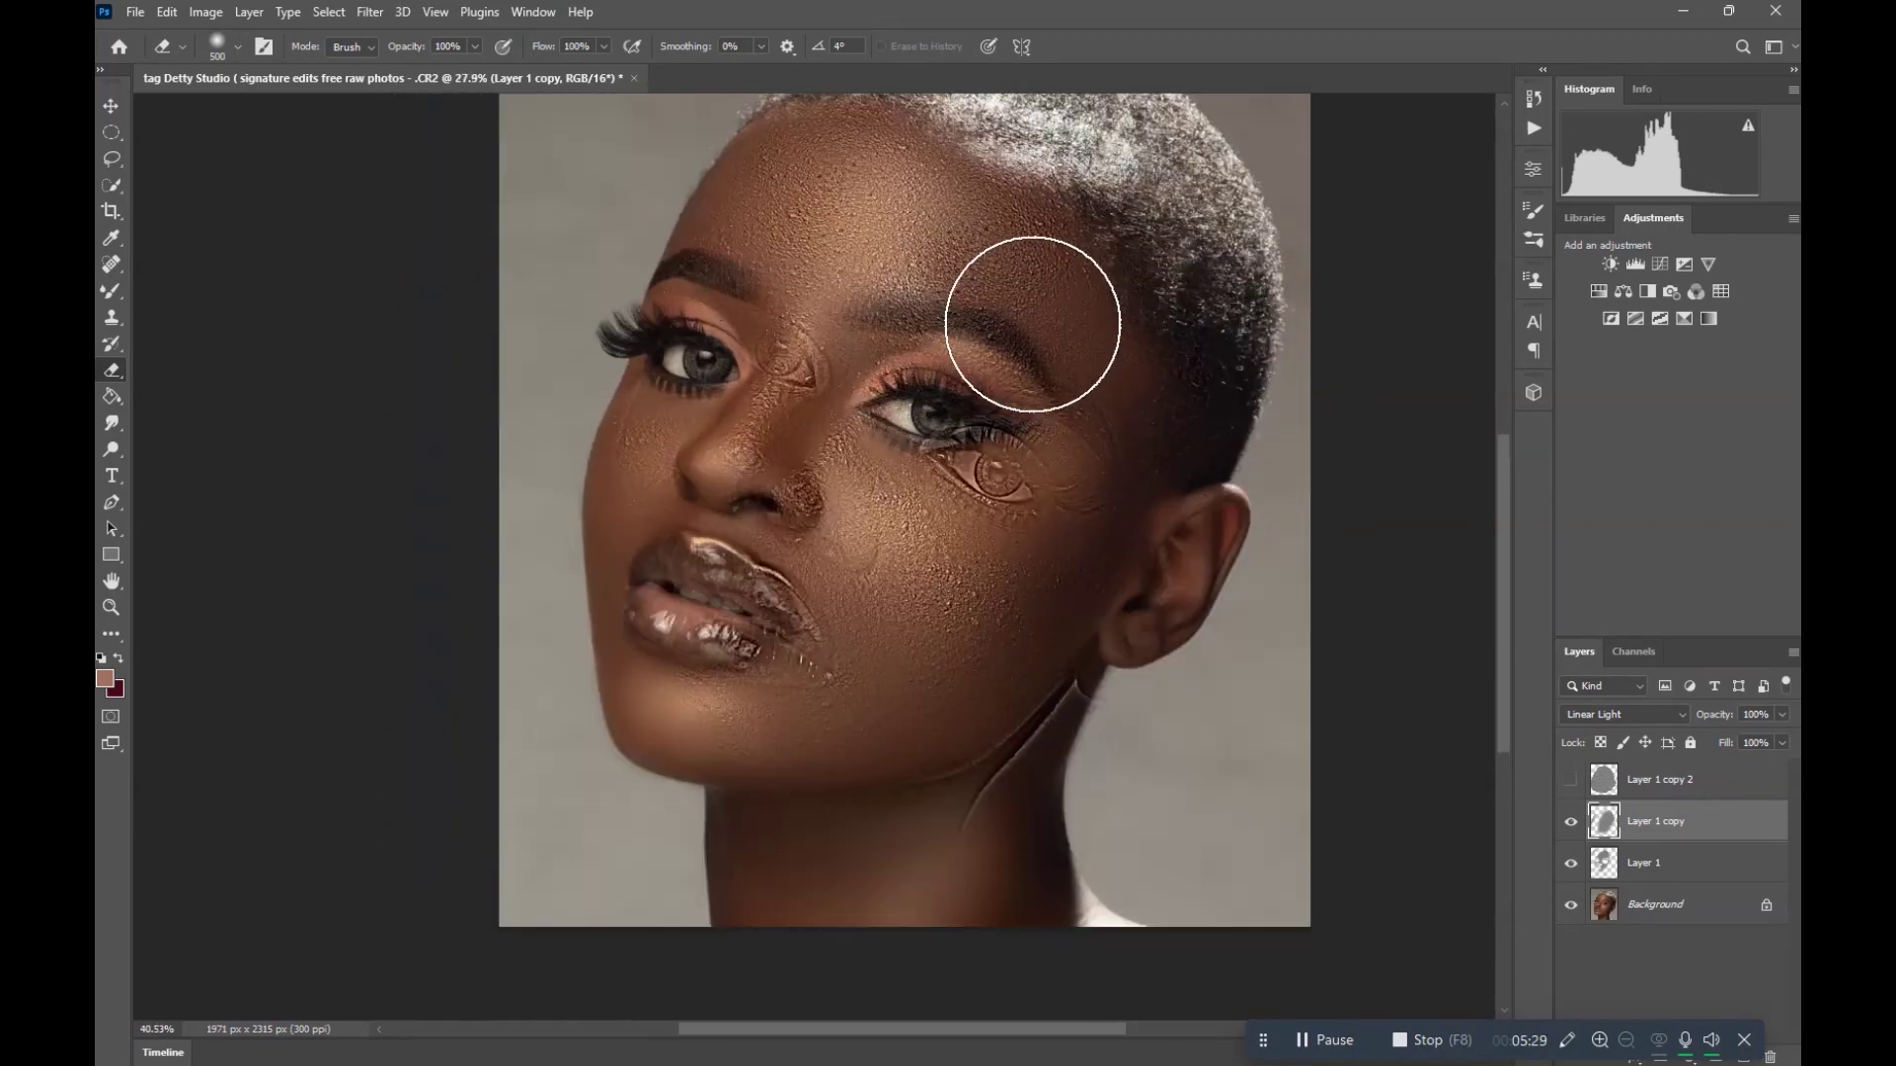
{"action": "left_click_drag", "start_coordinate": [786, 367], "coordinate": [725, 379]}
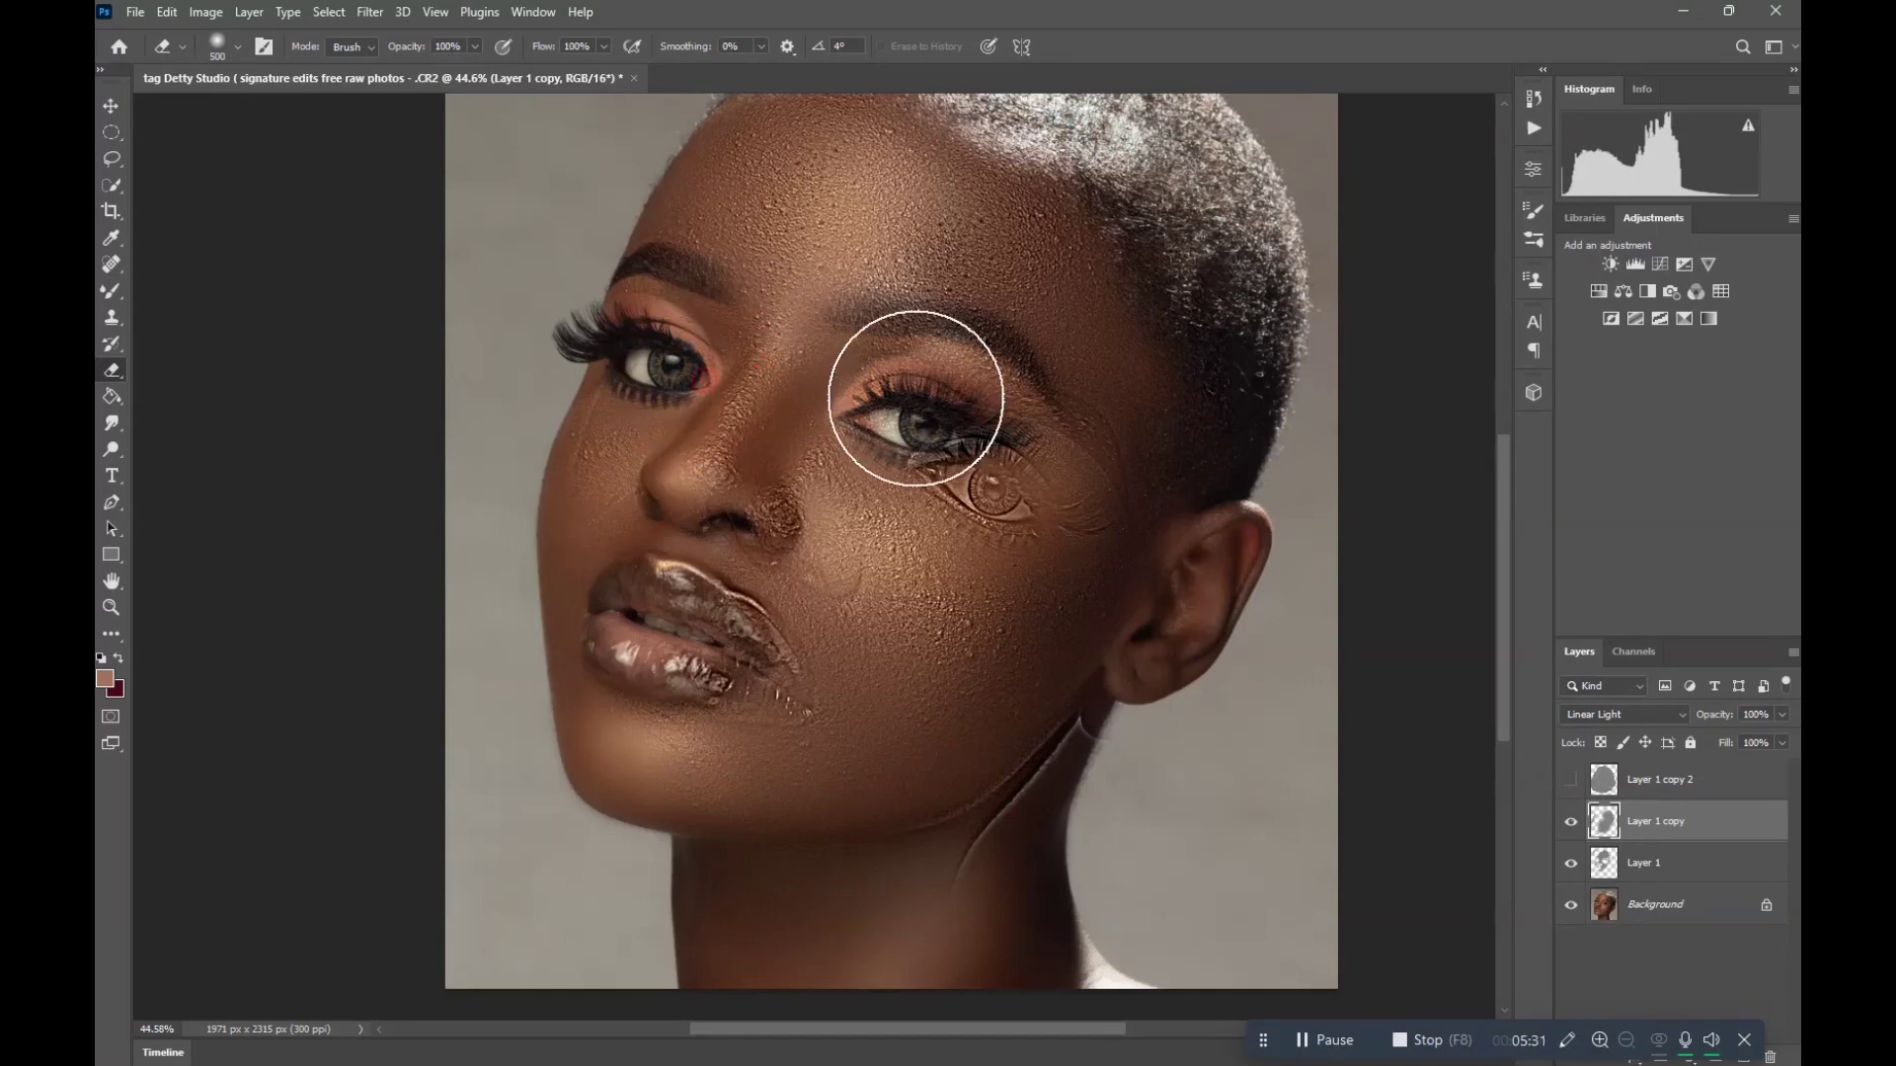
{"action": "mouse_move", "coordinate": [916, 398]}
{"action": "left_mouse_down"}
{"action": "mouse_move", "coordinate": [942, 446]}
{"action": "mouse_move", "coordinate": [1000, 457]}
{"action": "mouse_move", "coordinate": [1042, 454]}
{"action": "mouse_move", "coordinate": [1056, 413]}
{"action": "mouse_move", "coordinate": [1065, 435]}
{"action": "mouse_move", "coordinate": [1073, 420]}
{"action": "mouse_move", "coordinate": [998, 507]}
{"action": "mouse_move", "coordinate": [831, 471]}
{"action": "mouse_move", "coordinate": [794, 490]}
{"action": "mouse_move", "coordinate": [805, 539]}
{"action": "mouse_move", "coordinate": [777, 523]}
{"action": "mouse_move", "coordinate": [801, 499]}
{"action": "mouse_move", "coordinate": [764, 630]}
{"action": "mouse_move", "coordinate": [780, 571]}
{"action": "mouse_move", "coordinate": [997, 780]}
{"action": "left_mouse_up"}
- Erase the remaining outline along the jaw and upper neck on Layer 1 copy with a size 175 eraser
{"action": "scroll", "coordinate": [790, 487], "scroll_direction": "down", "scroll_amount": 3}
{"action": "key", "text": "bracketleft"}
{"action": "key", "text": "bracketleft"}
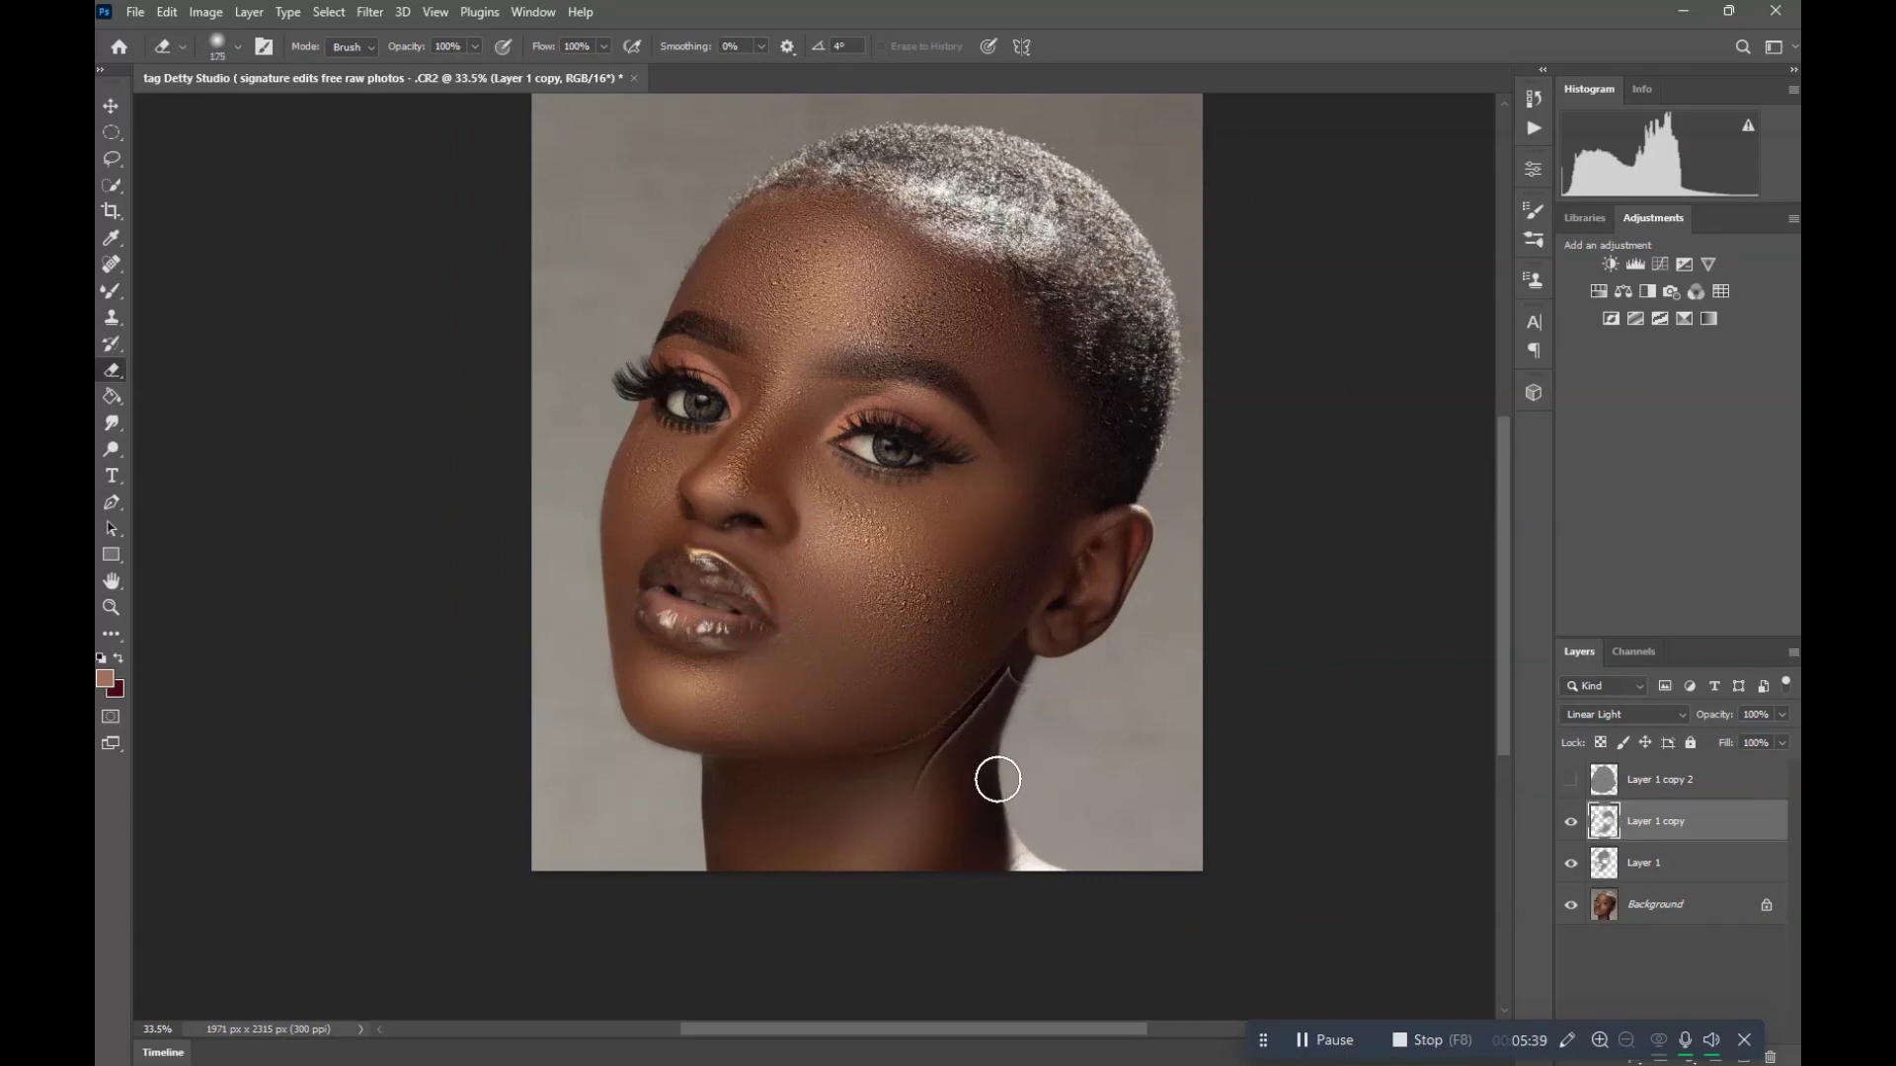
{"action": "scroll", "coordinate": [1086, 852], "scroll_direction": "up", "scroll_amount": 3}
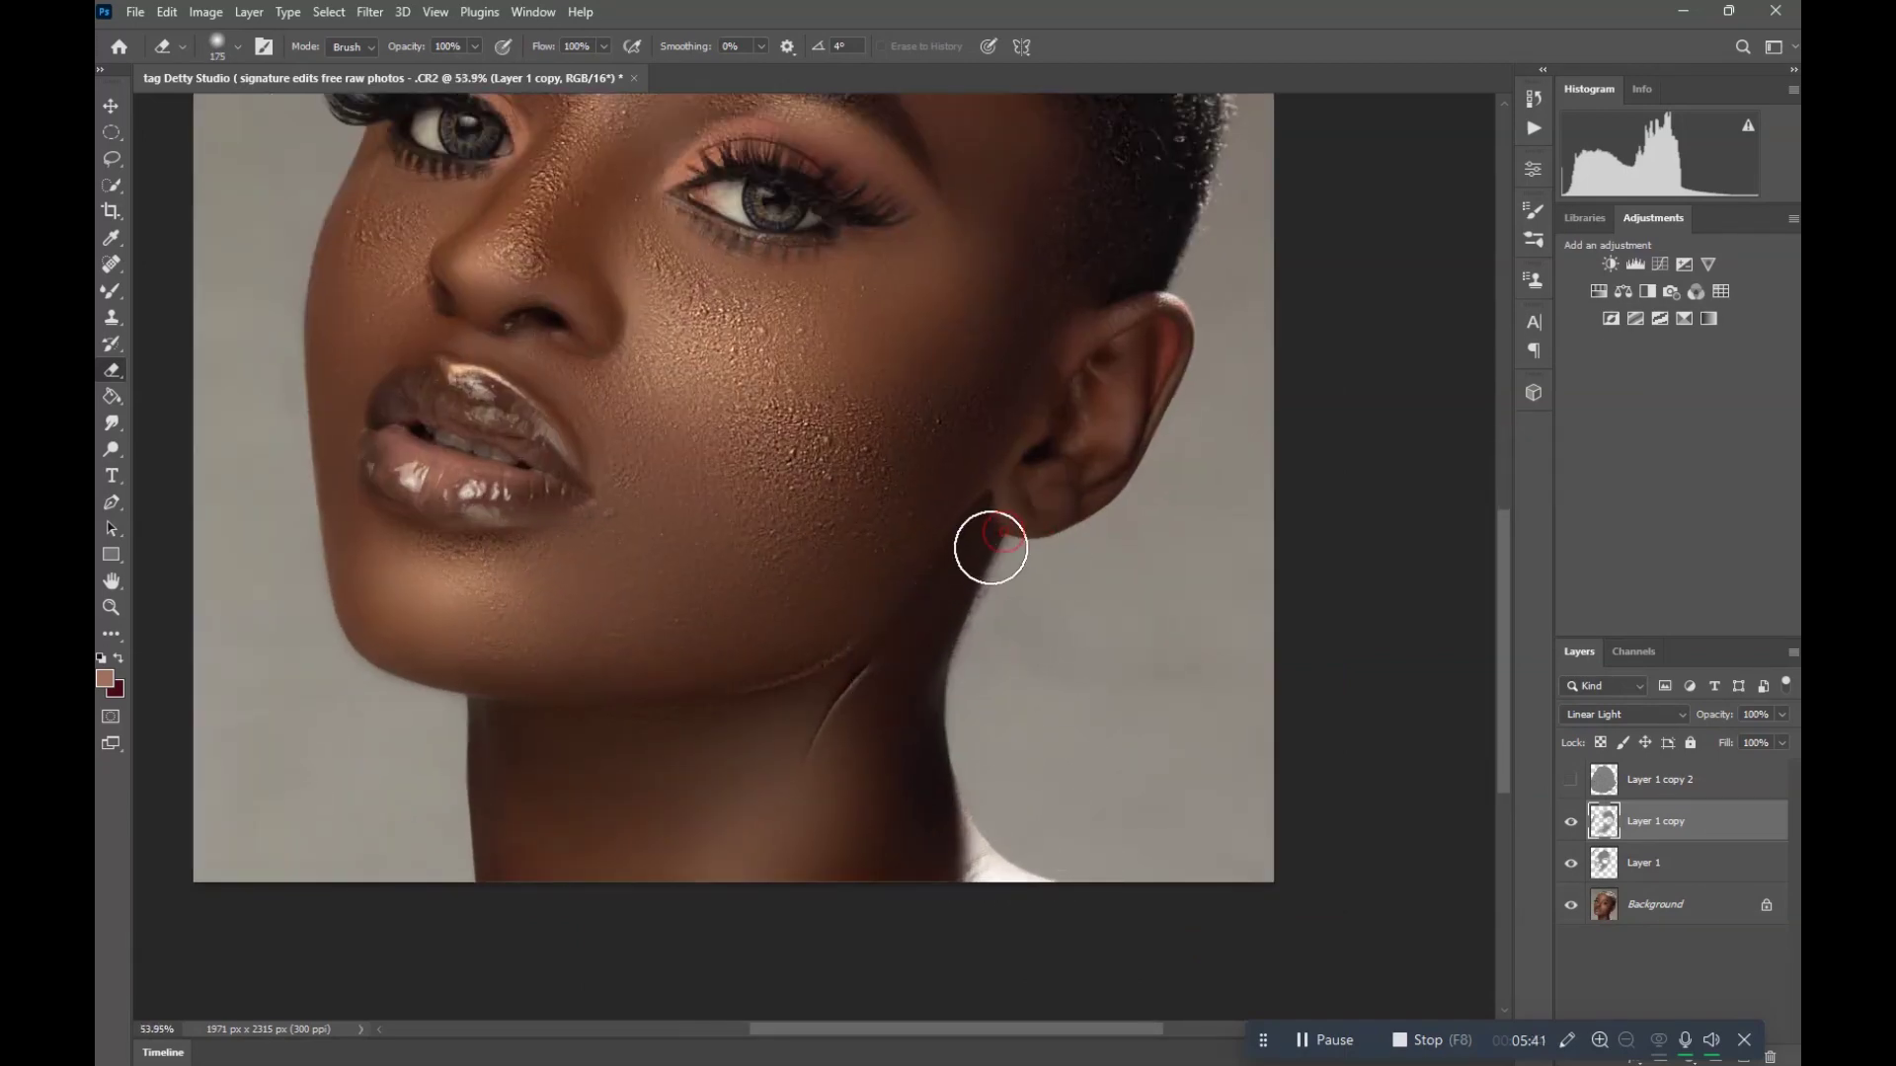
{"action": "mouse_move", "coordinate": [823, 691]}
{"action": "left_mouse_down"}
{"action": "mouse_move", "coordinate": [657, 761]}
{"action": "mouse_move", "coordinate": [731, 746]}
{"action": "mouse_move", "coordinate": [600, 763]}
{"action": "mouse_move", "coordinate": [765, 729]}
{"action": "left_mouse_up"}
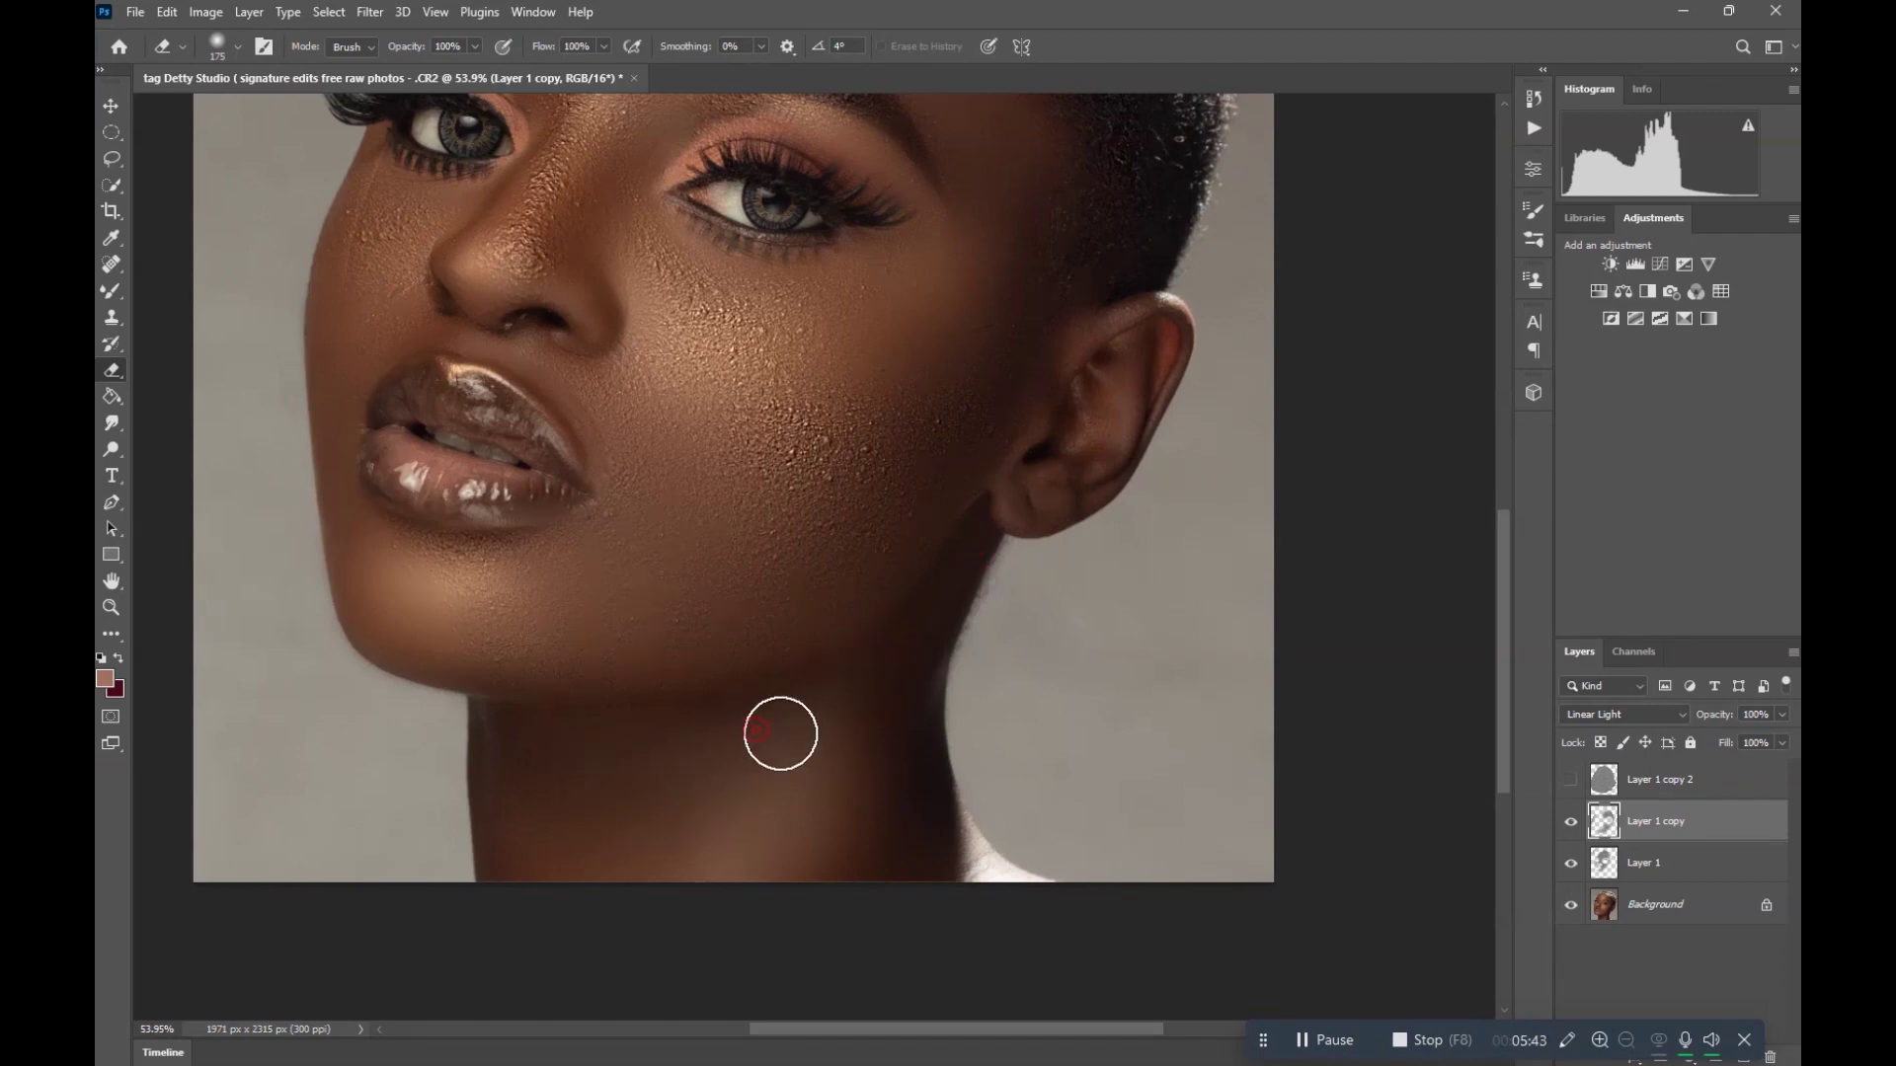
- Compare the face with and without Layer 1 copy and Layer 1, leaving both texture layers visible
{"action": "scroll", "coordinate": [782, 733], "scroll_direction": "down", "scroll_amount": 3}
{"action": "scroll", "coordinate": [557, 455], "scroll_direction": "up", "scroll_amount": 3}
{"action": "scroll", "coordinate": [690, 465], "scroll_direction": "down", "scroll_amount": 4}
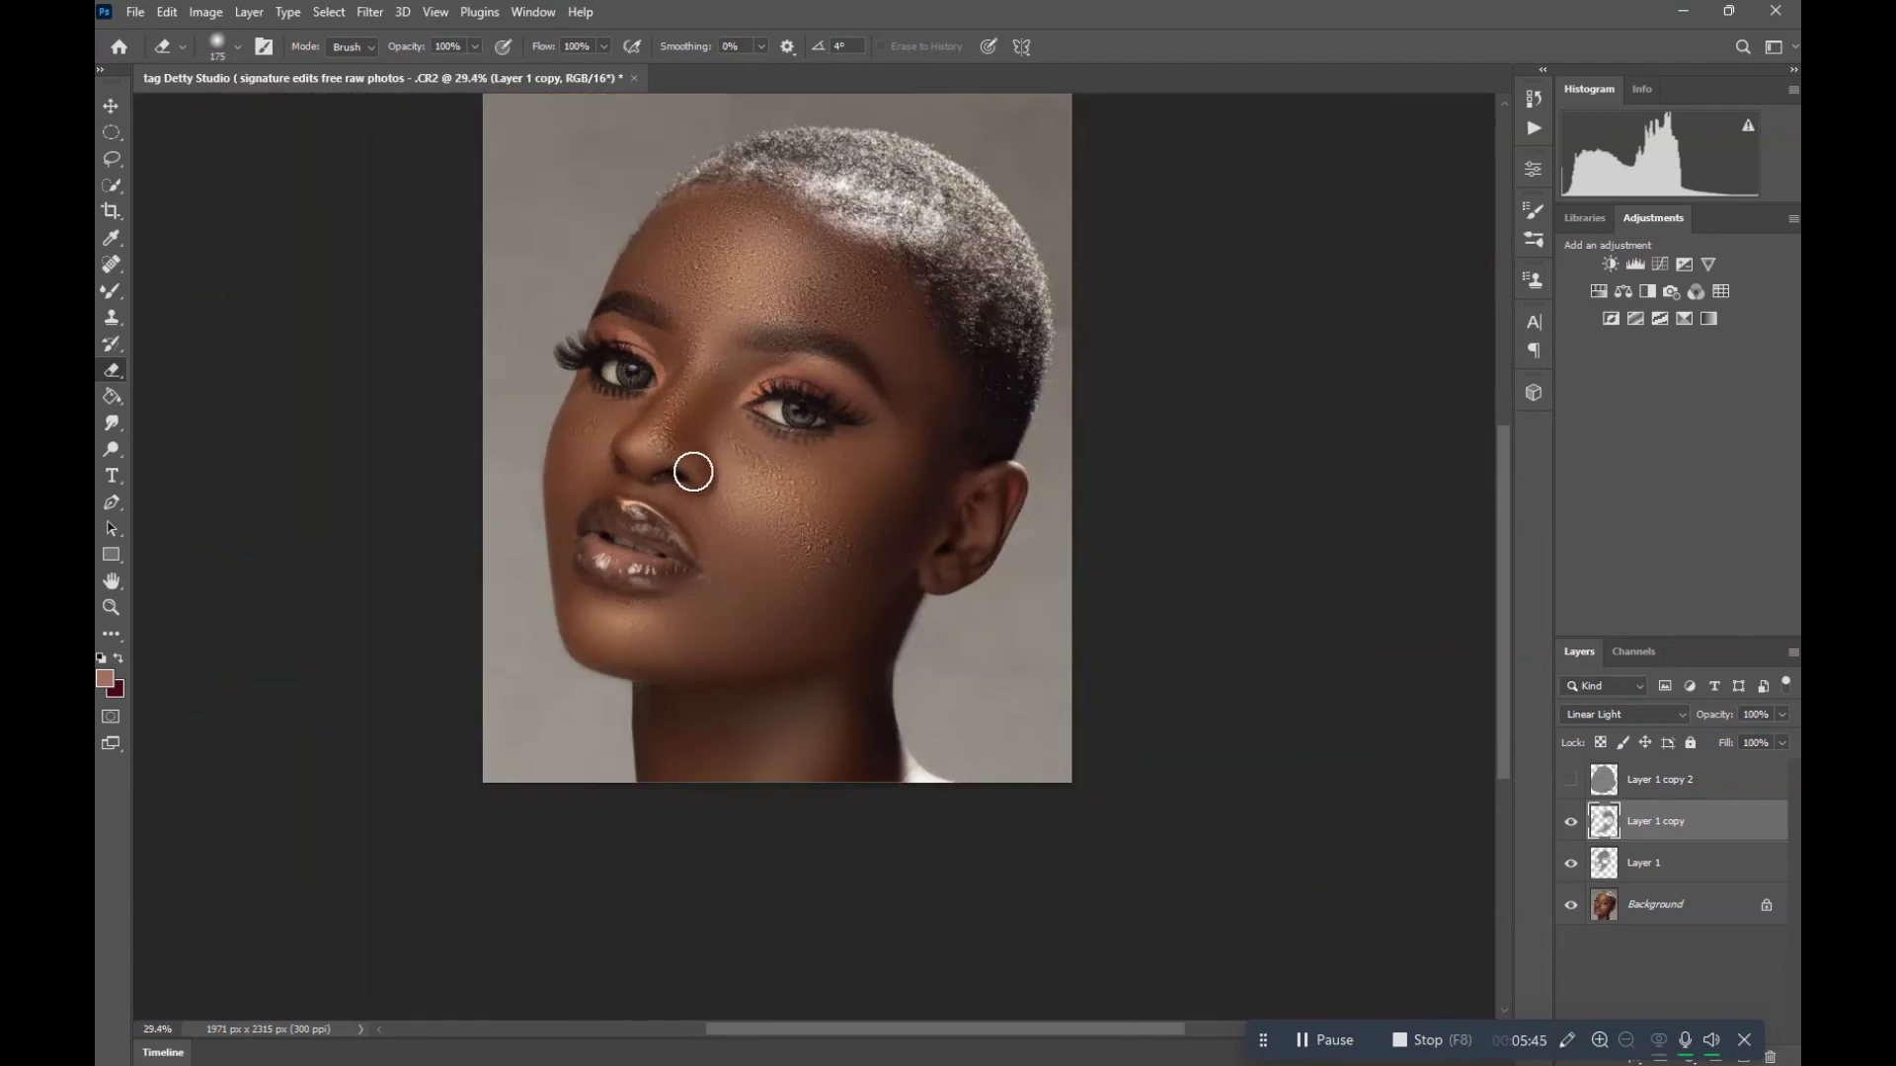
{"action": "scroll", "coordinate": [715, 469], "scroll_direction": "up", "scroll_amount": 3}
{"action": "scroll", "coordinate": [712, 558], "scroll_direction": "up", "scroll_amount": 2}
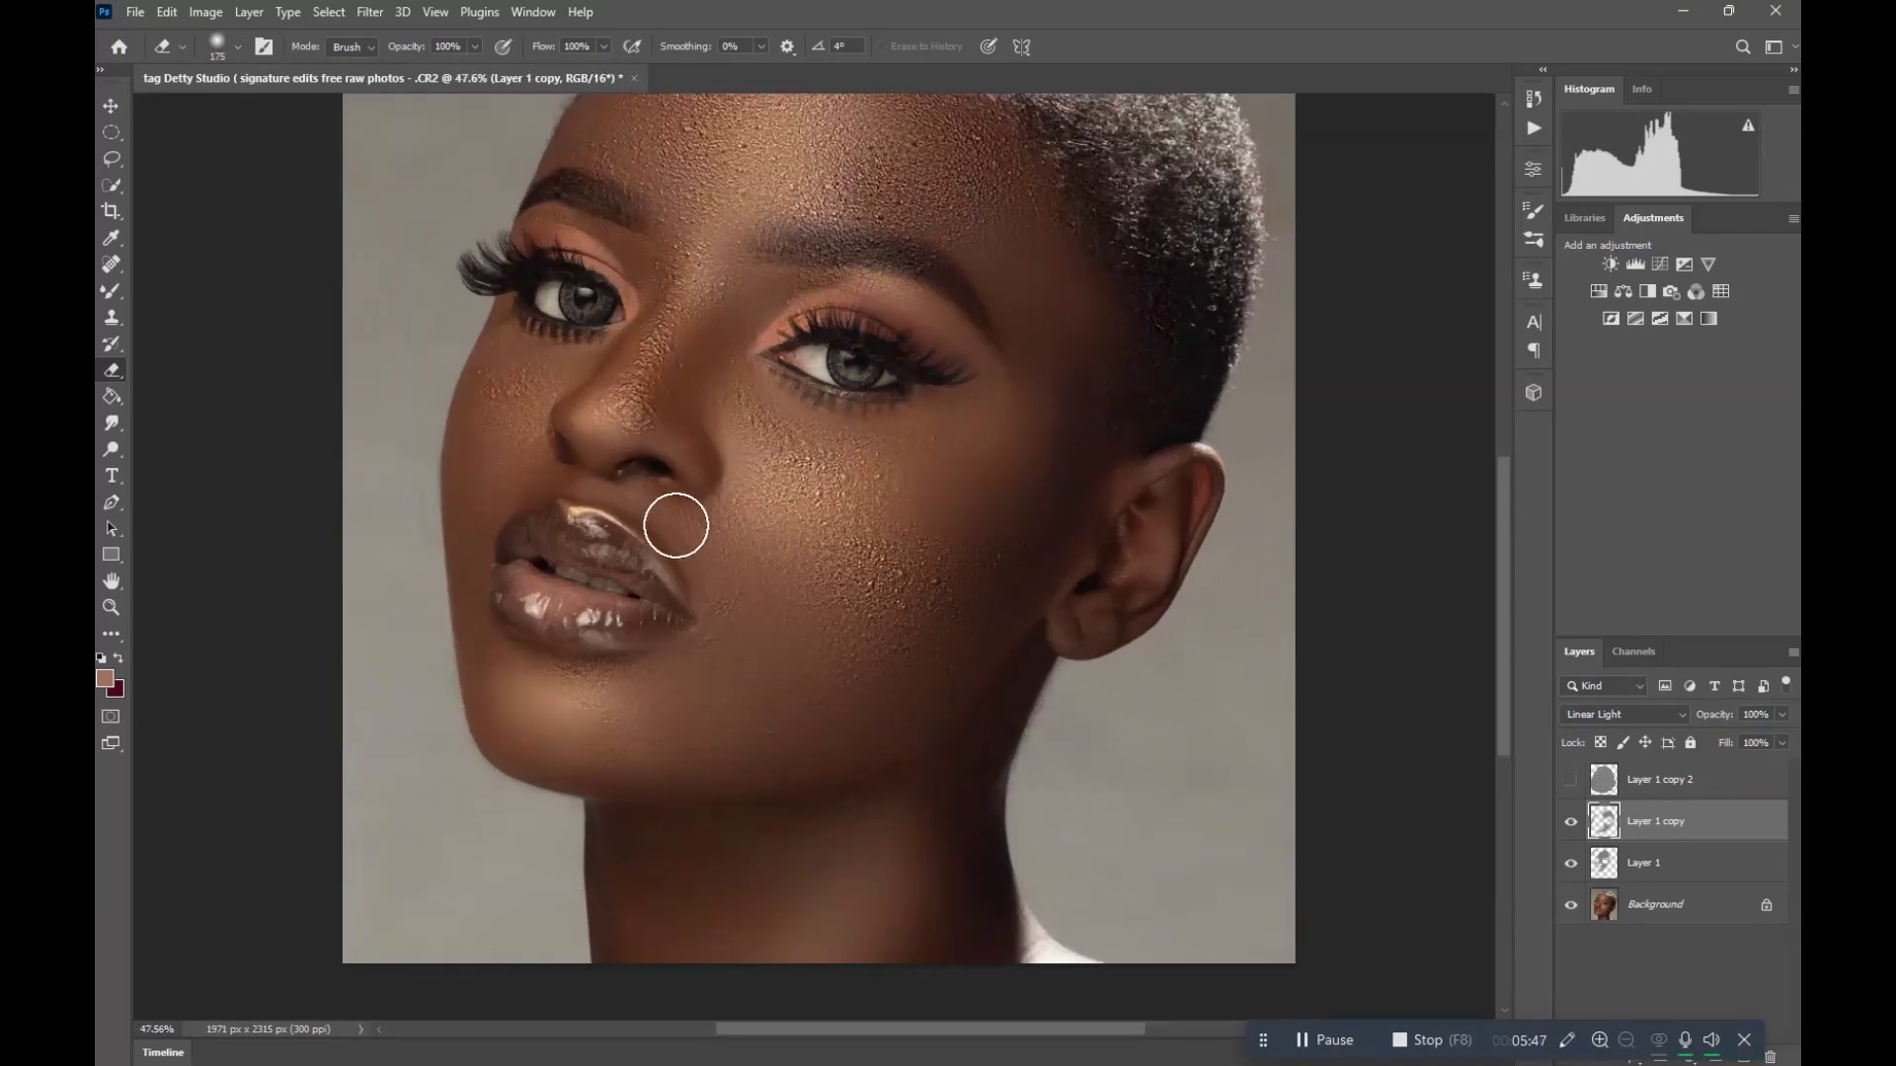
{"action": "scroll", "coordinate": [669, 520], "scroll_direction": "down", "scroll_amount": 3}
{"action": "scroll", "coordinate": [643, 538], "scroll_direction": "up", "scroll_amount": 1}
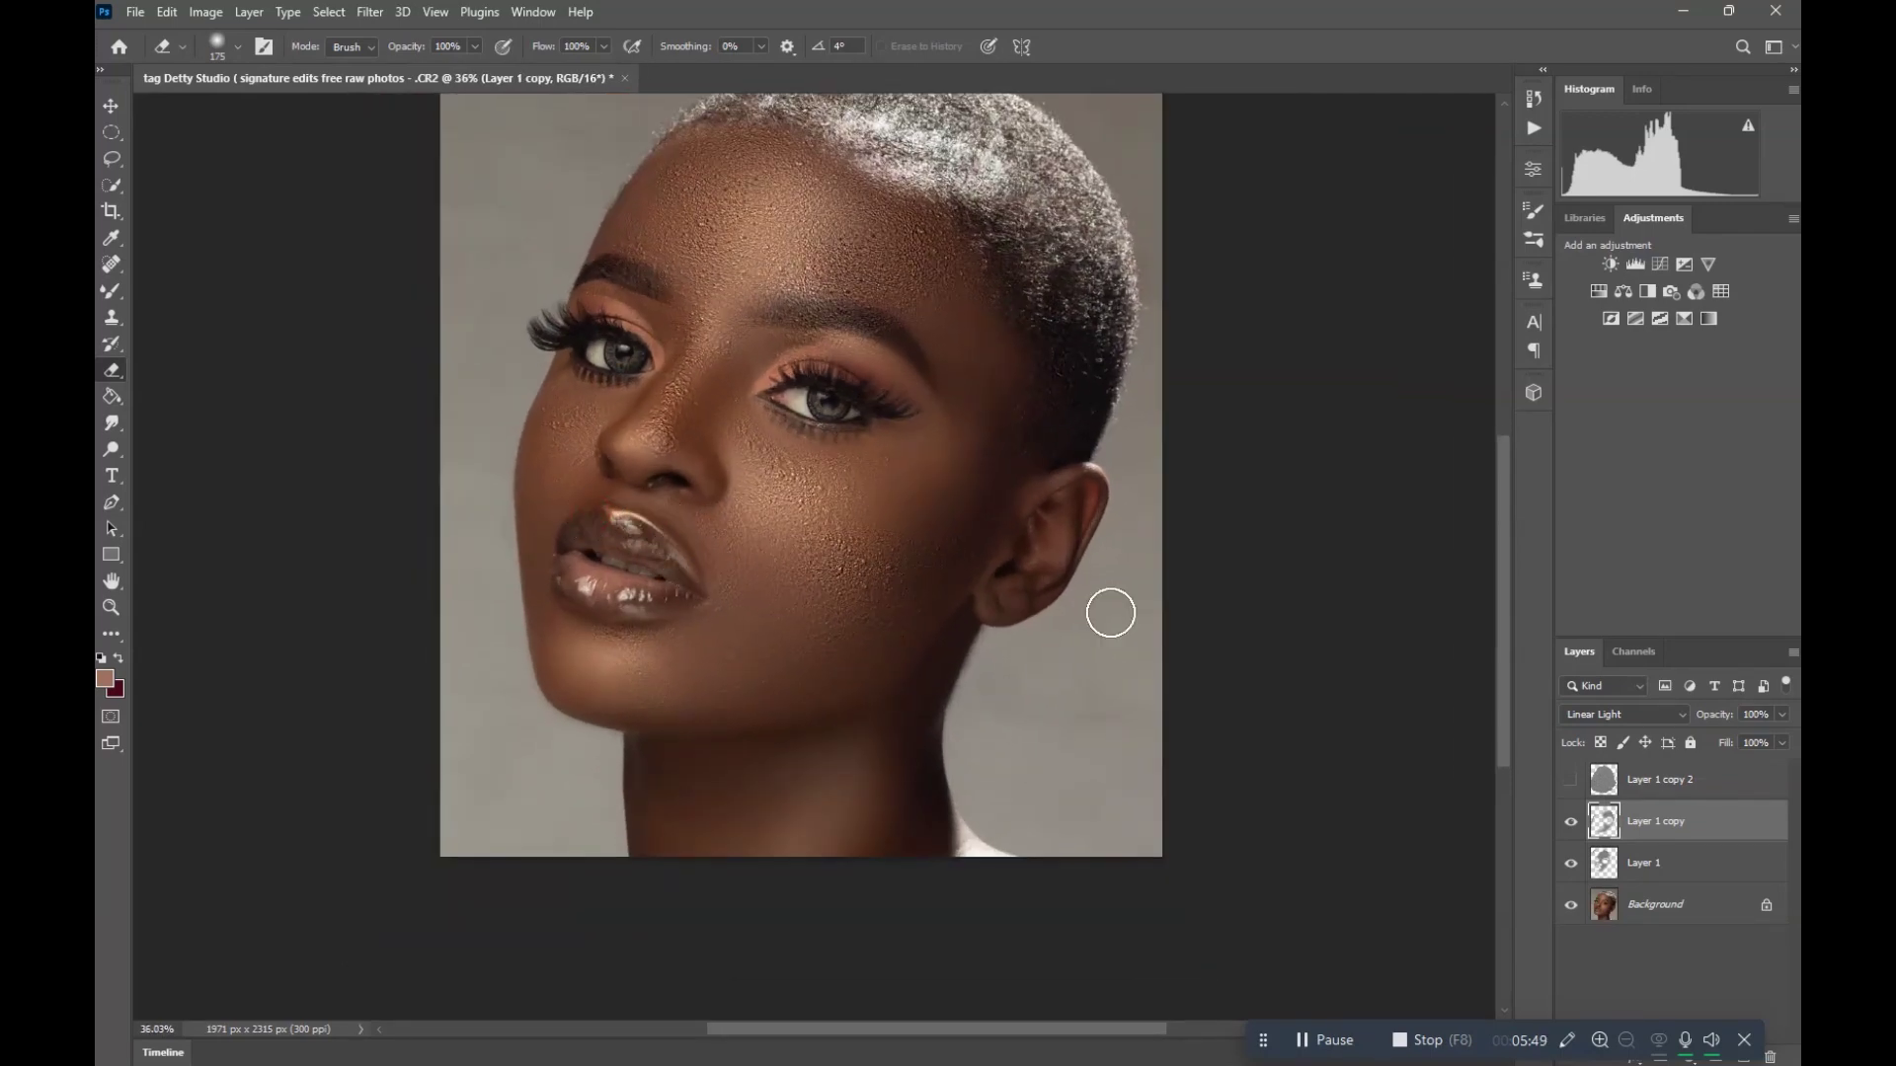
{"action": "left_click", "coordinate": [1571, 823]}
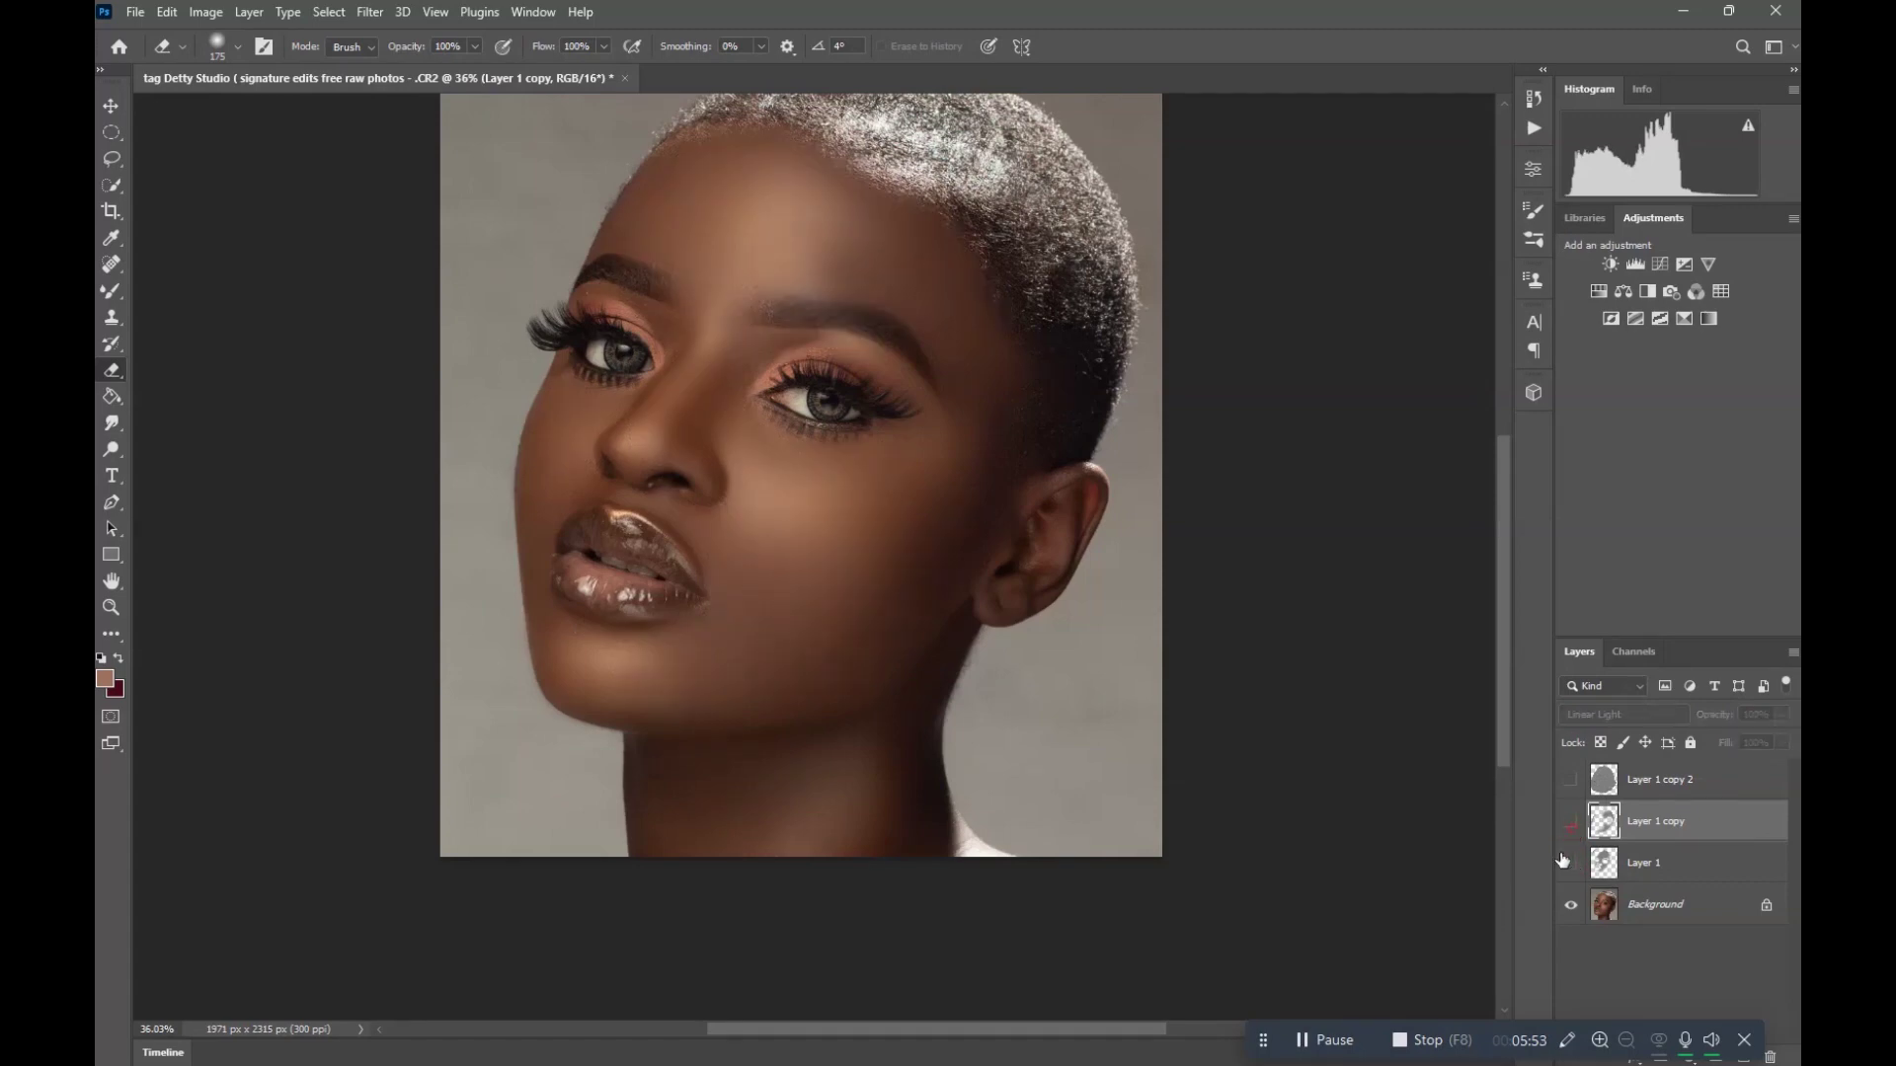
{"action": "scroll", "coordinate": [1022, 573], "scroll_direction": "up", "scroll_amount": 3}
{"action": "scroll", "coordinate": [889, 518], "scroll_direction": "down", "scroll_amount": 3}
{"action": "scroll", "coordinate": [711, 469], "scroll_direction": "up", "scroll_amount": 3}
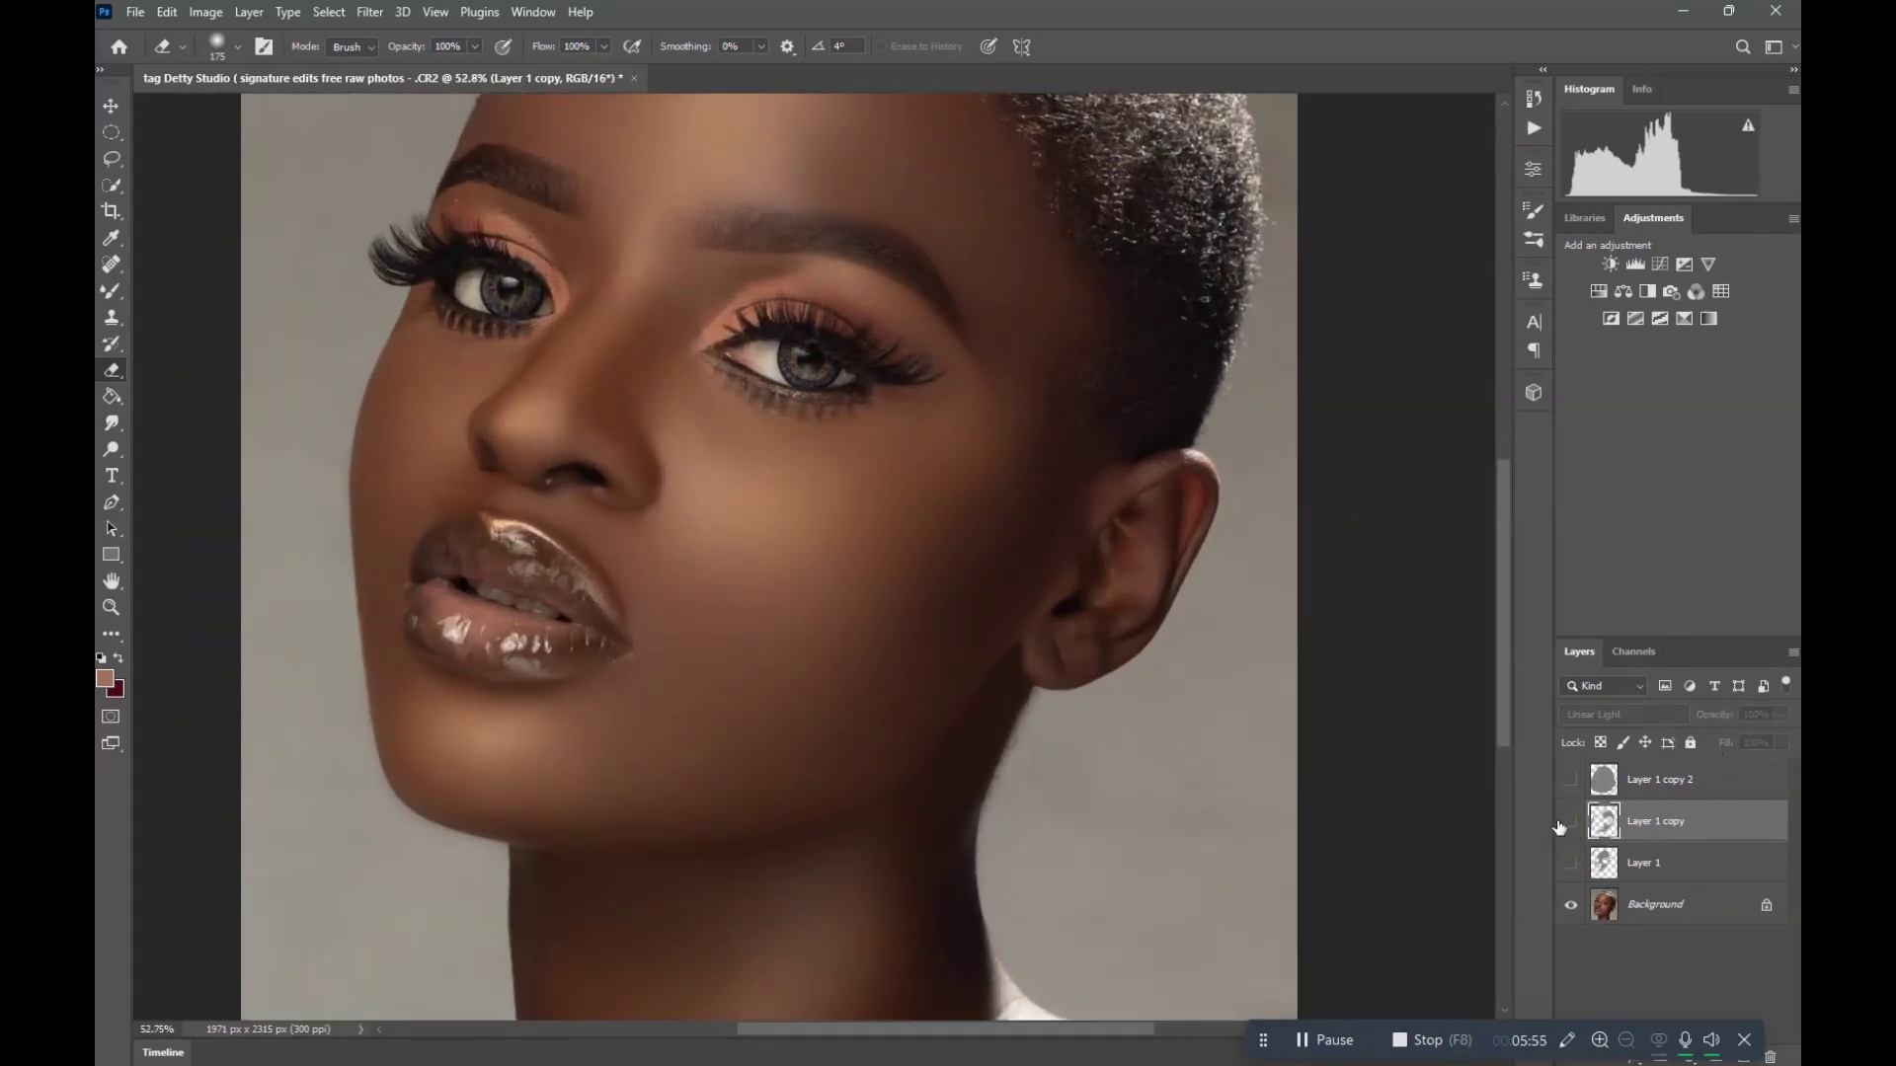
{"action": "left_click", "coordinate": [1571, 822]}
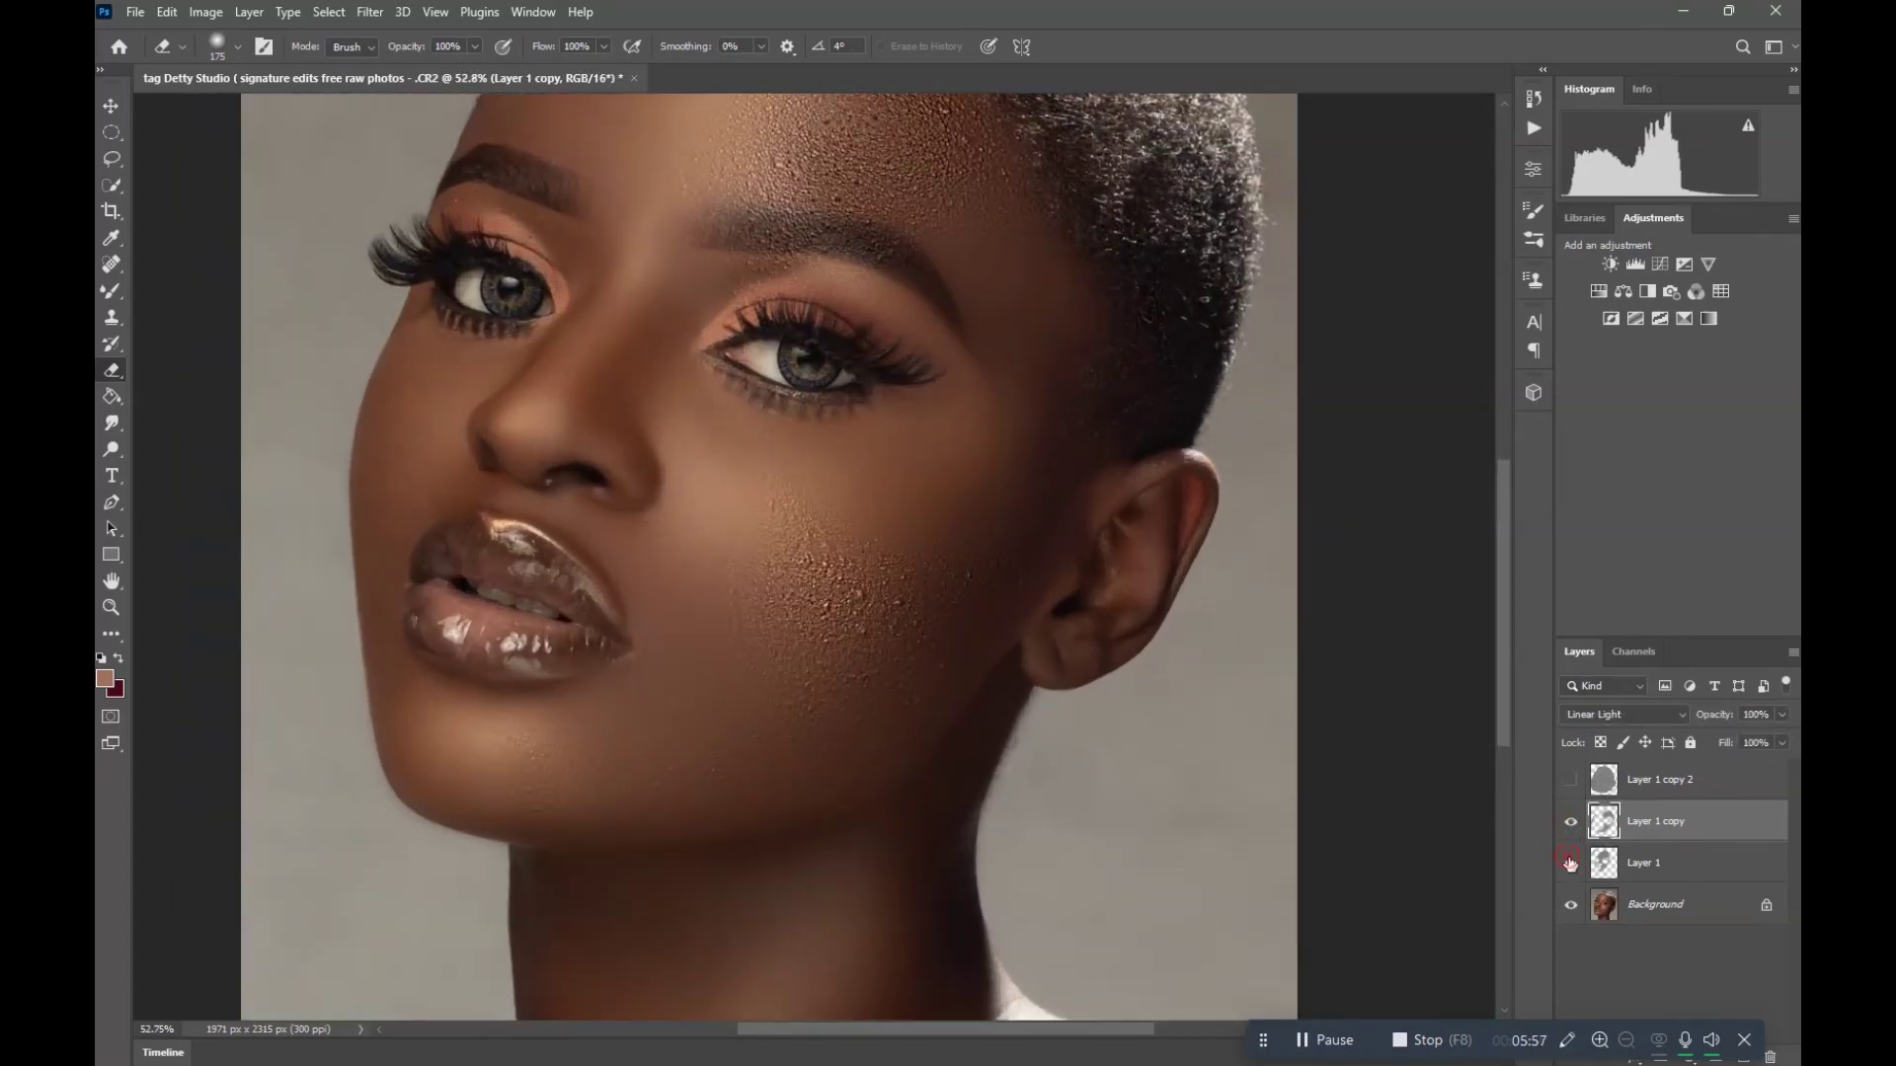
{"action": "left_click", "coordinate": [1571, 864]}
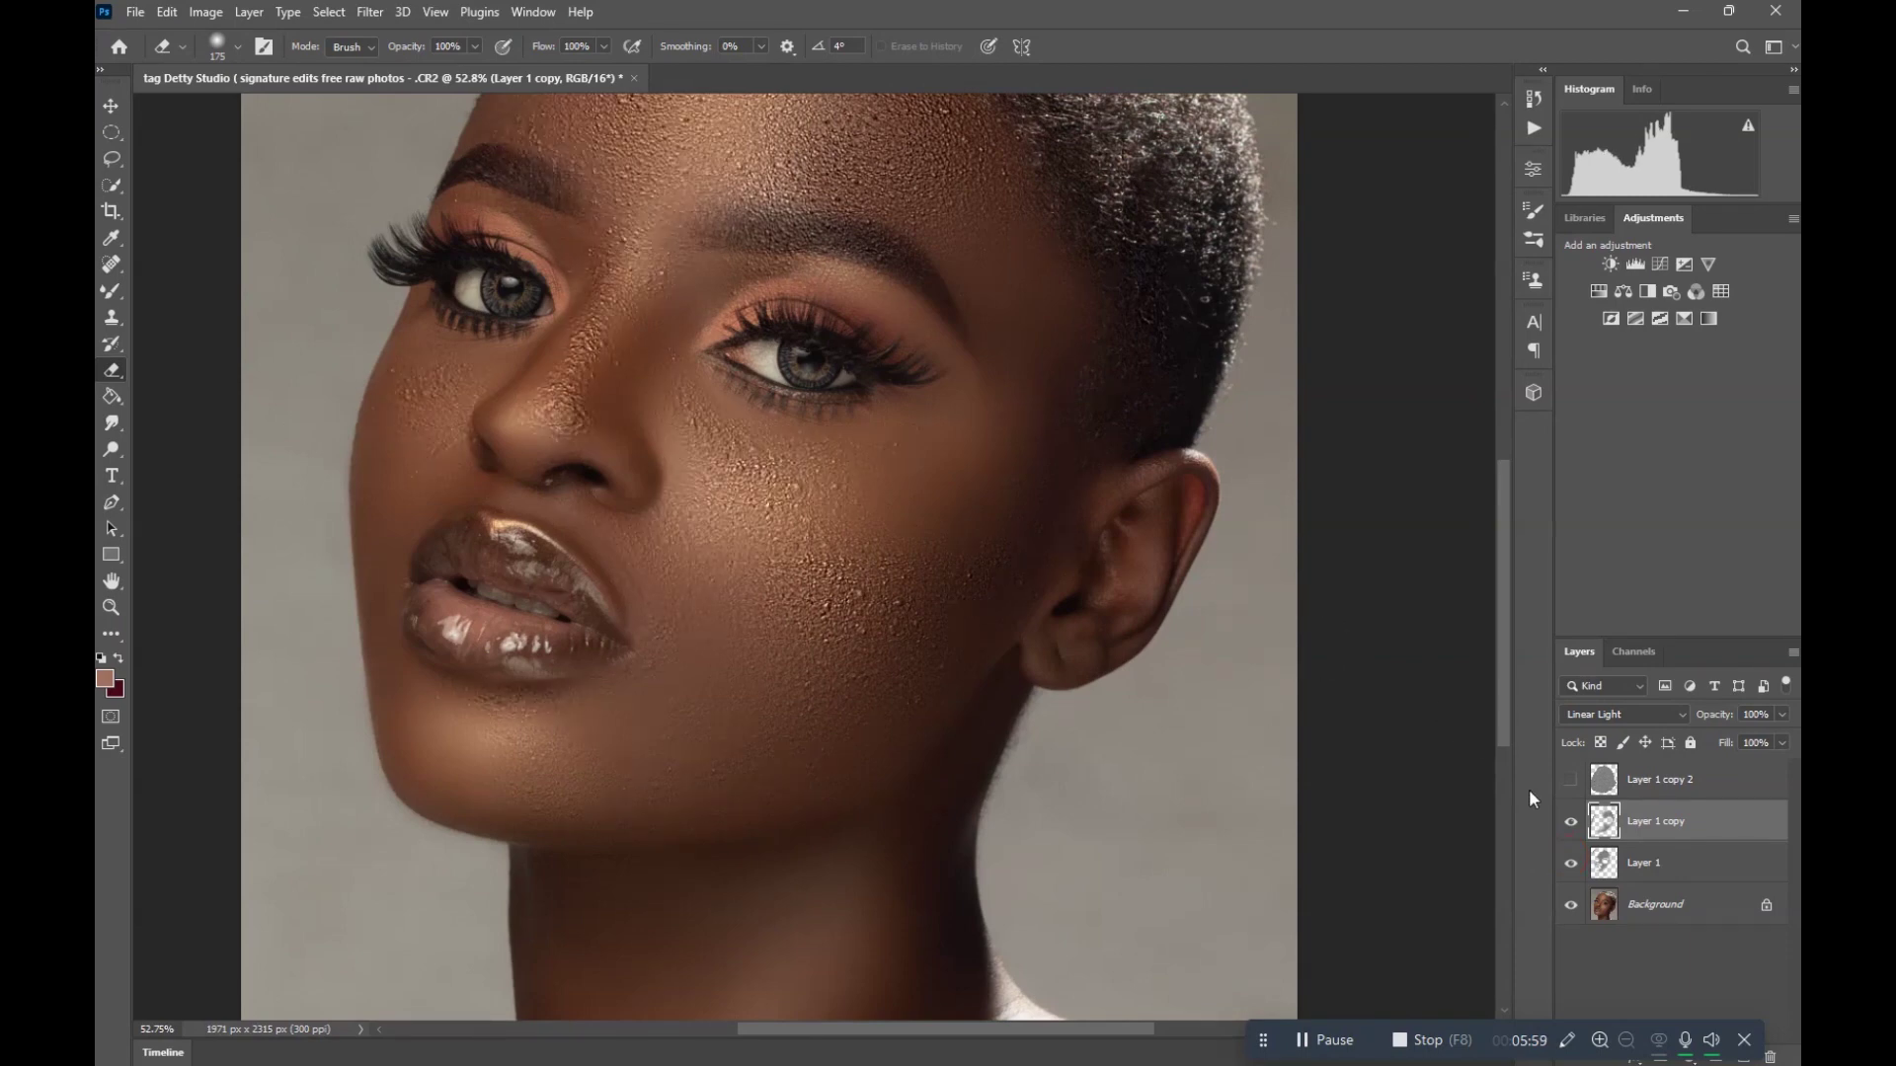
- Clean the overlaid texture from the upper lip on Layer 1 with the size 175 eraser
{"action": "left_click", "coordinate": [1635, 867]}
{"action": "scroll", "coordinate": [631, 553], "scroll_direction": "up", "scroll_amount": 2}
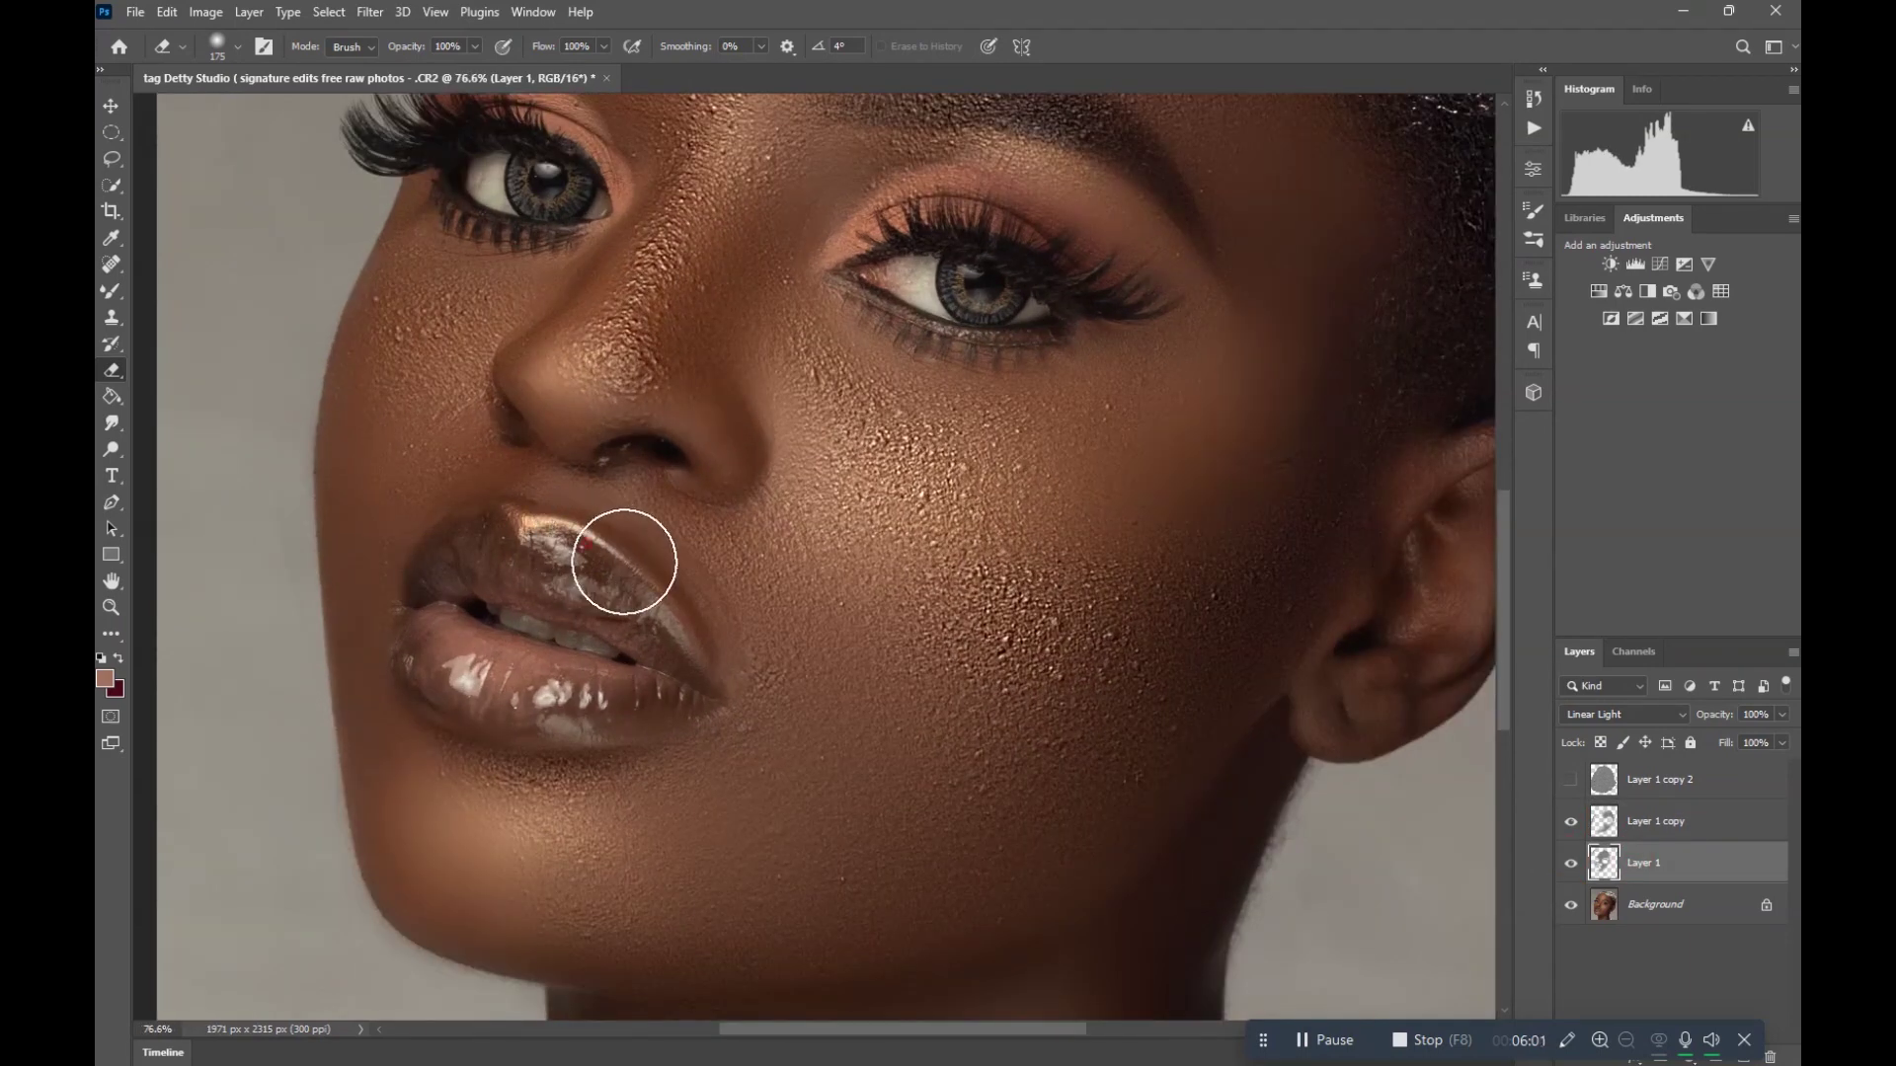
{"action": "scroll", "coordinate": [585, 555], "scroll_direction": "down", "scroll_amount": 4}
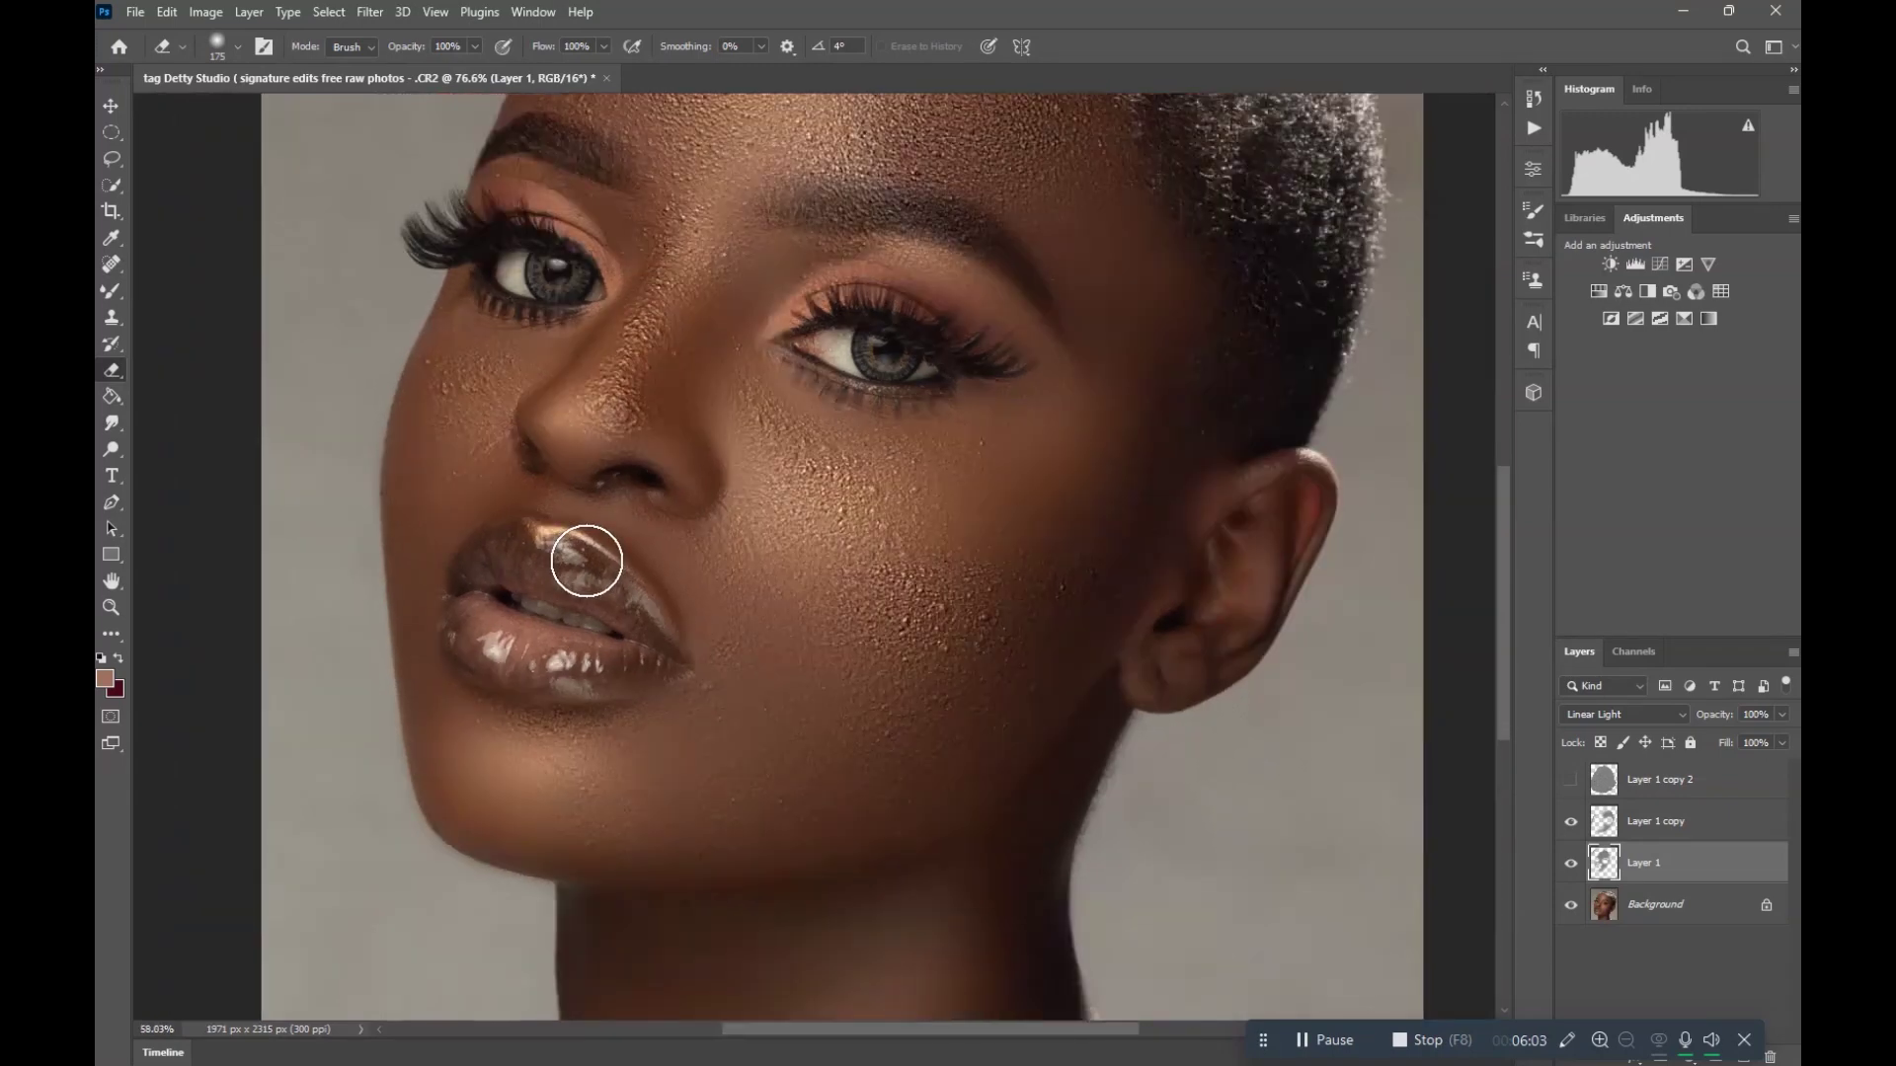
{"action": "scroll", "coordinate": [732, 330], "scroll_direction": "down", "scroll_amount": 1}
{"action": "scroll", "coordinate": [783, 424], "scroll_direction": "up", "scroll_amount": 3}
- Duplicate Layer 1 copy, move the duplicate's texture onto the temple beside the eye and set its opacity to 59%
{"action": "key", "text": "v"}
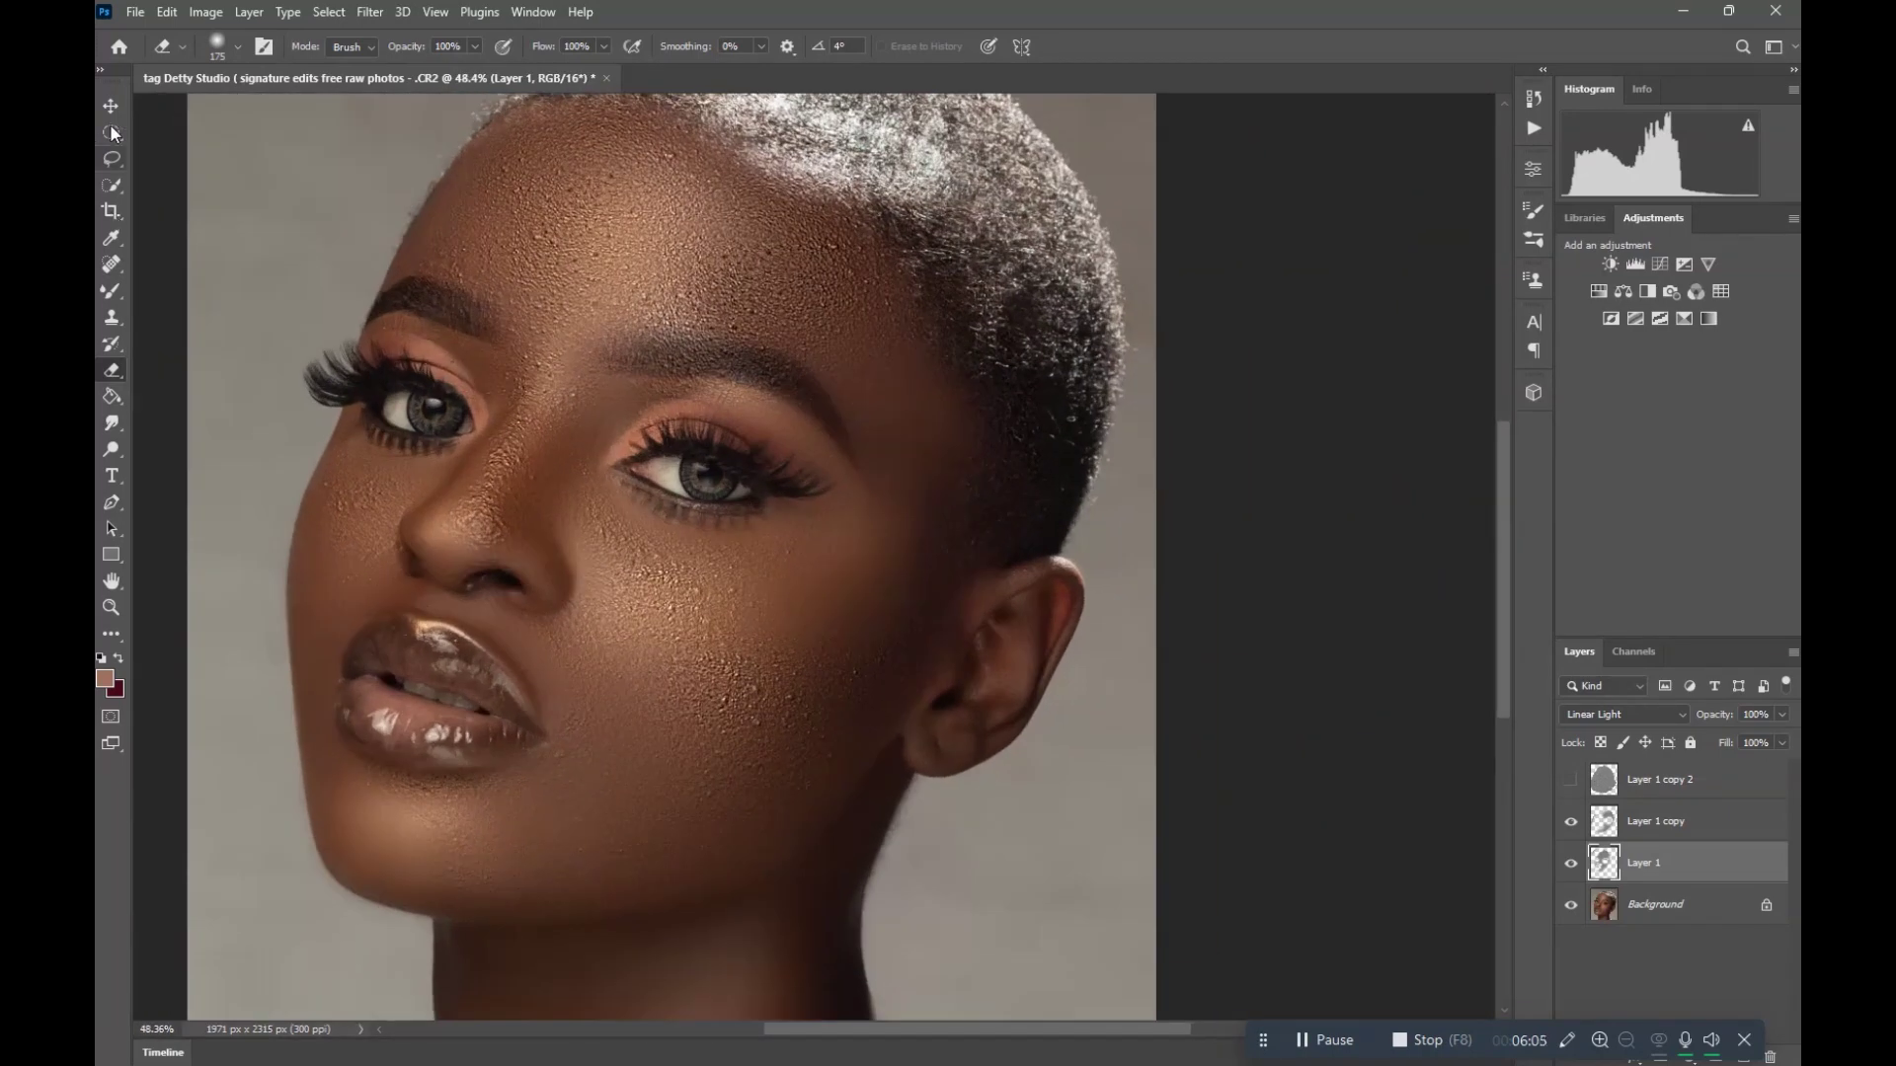
{"action": "left_click", "coordinate": [705, 670]}
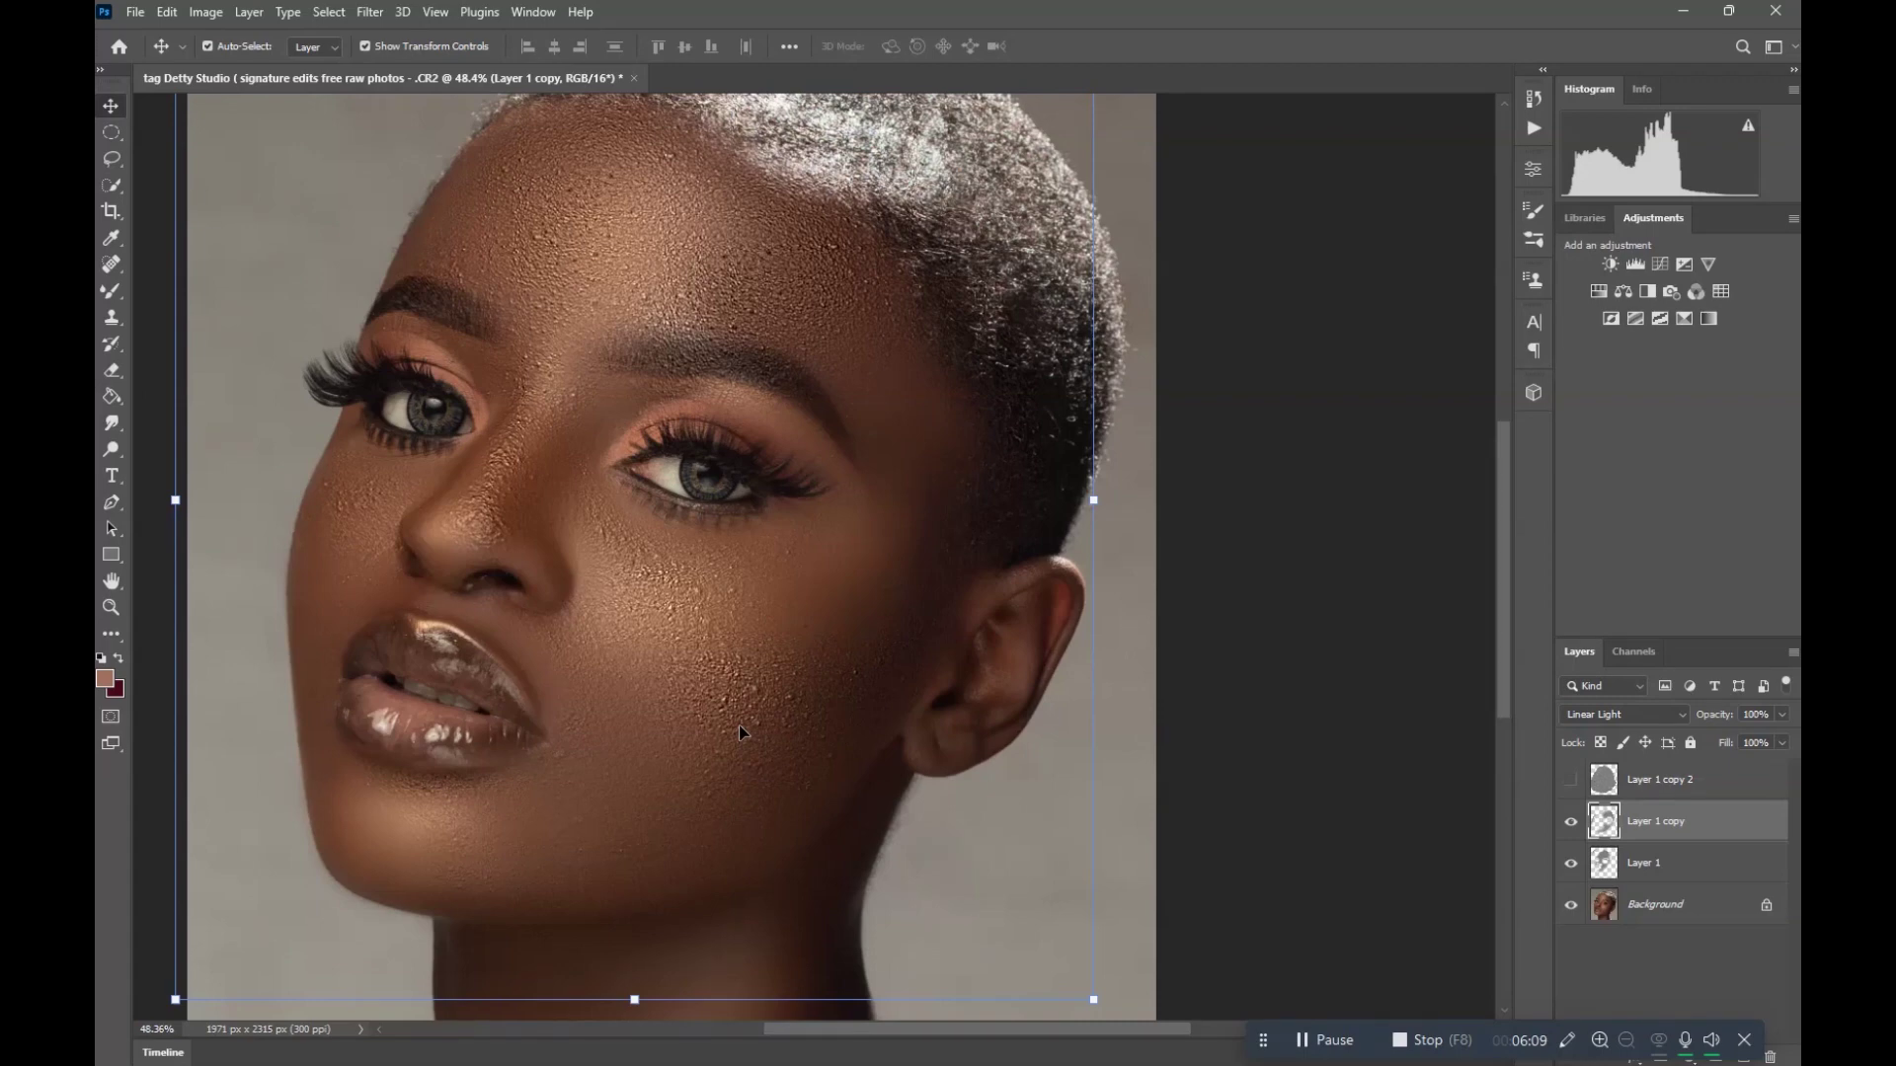
{"action": "key", "text": "ctrl"}
{"action": "key", "text": "ctrl+j"}
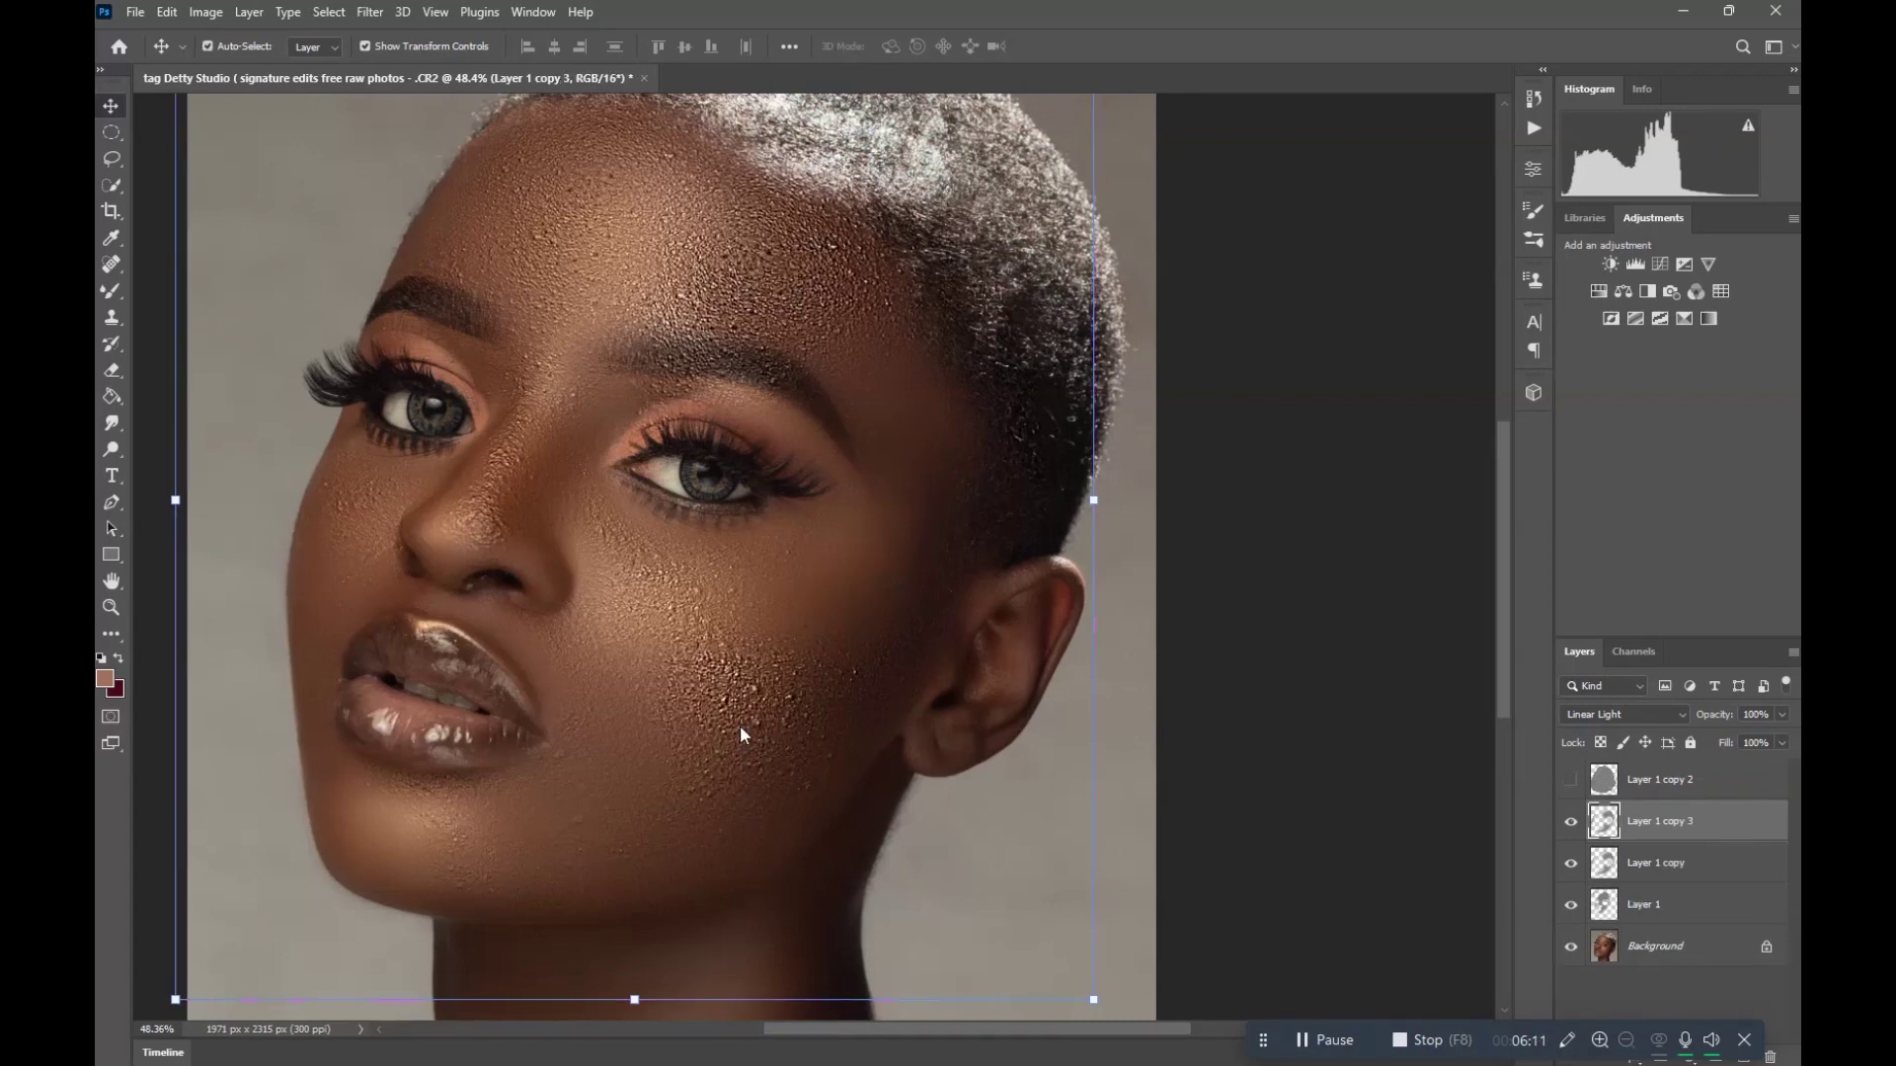
{"action": "left_click_drag", "start_coordinate": [785, 665], "coordinate": [881, 478]}
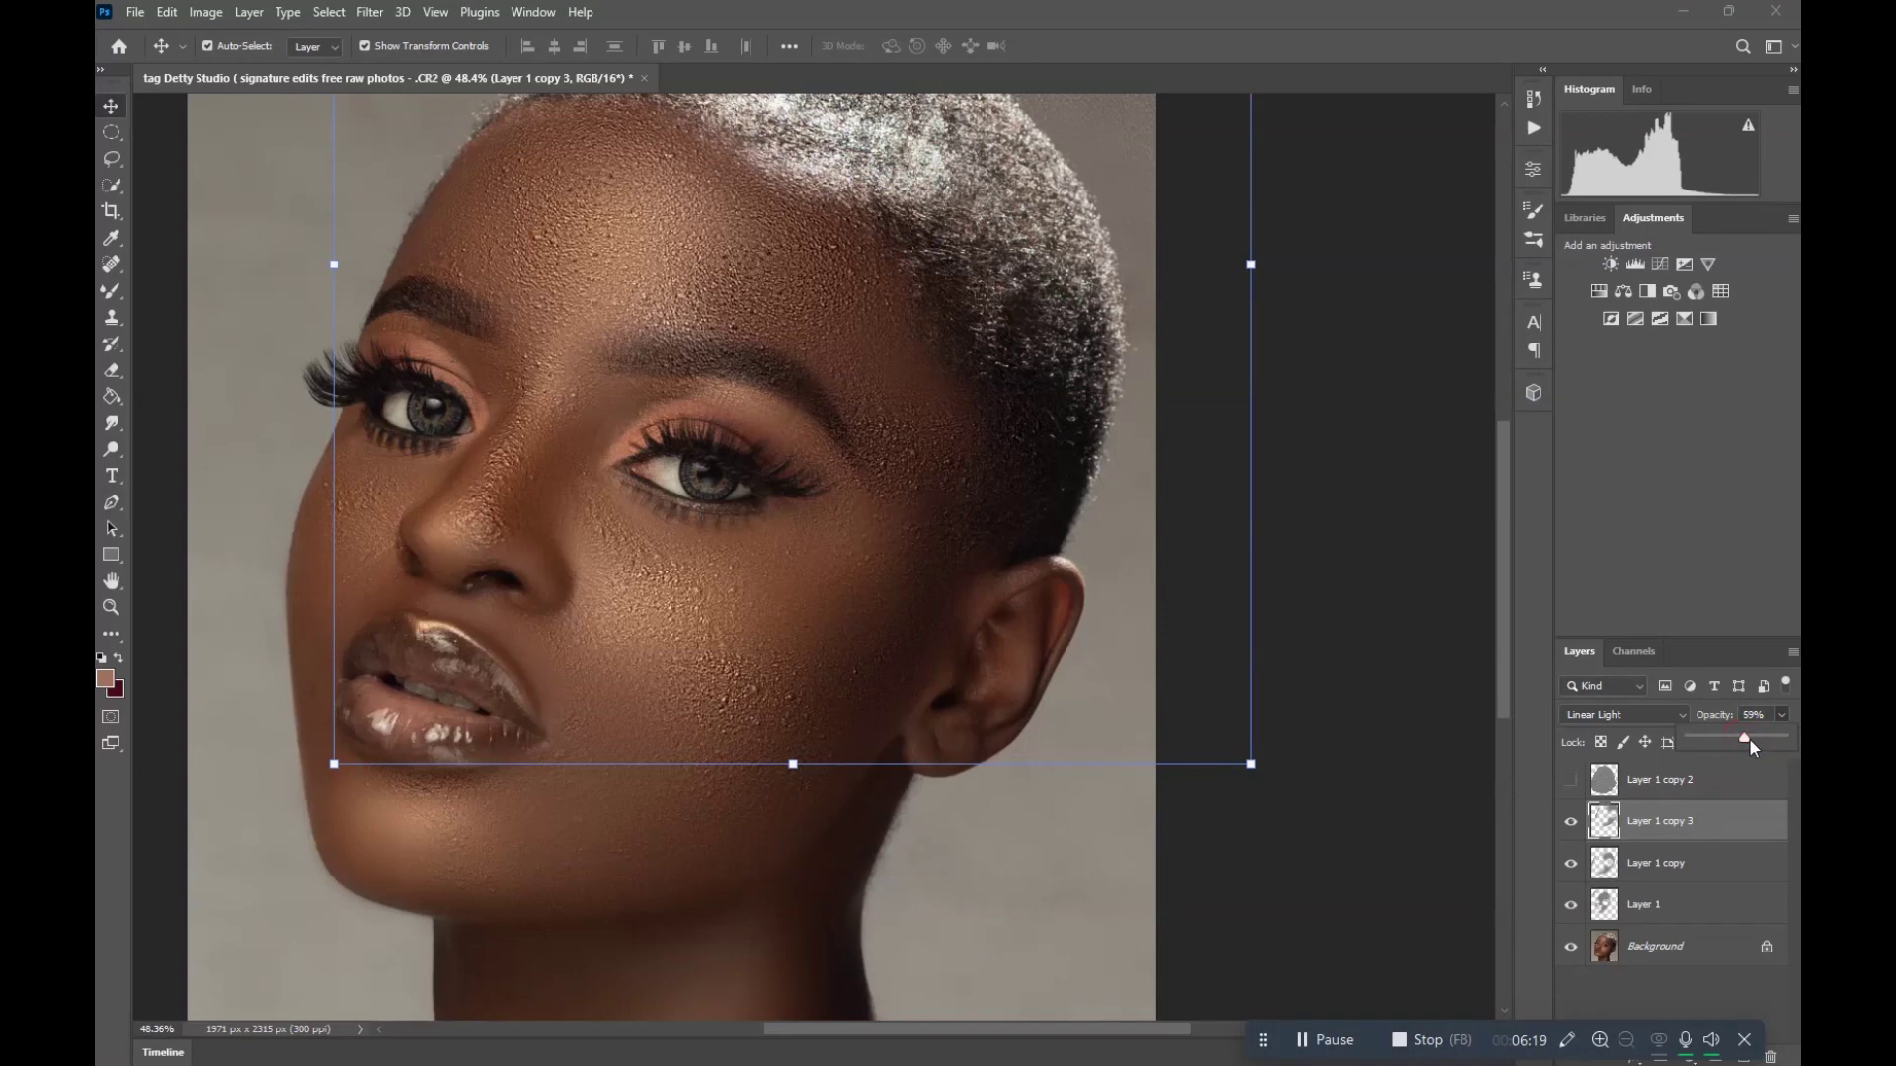
{"action": "left_click_drag", "start_coordinate": [857, 508], "coordinate": [889, 464]}
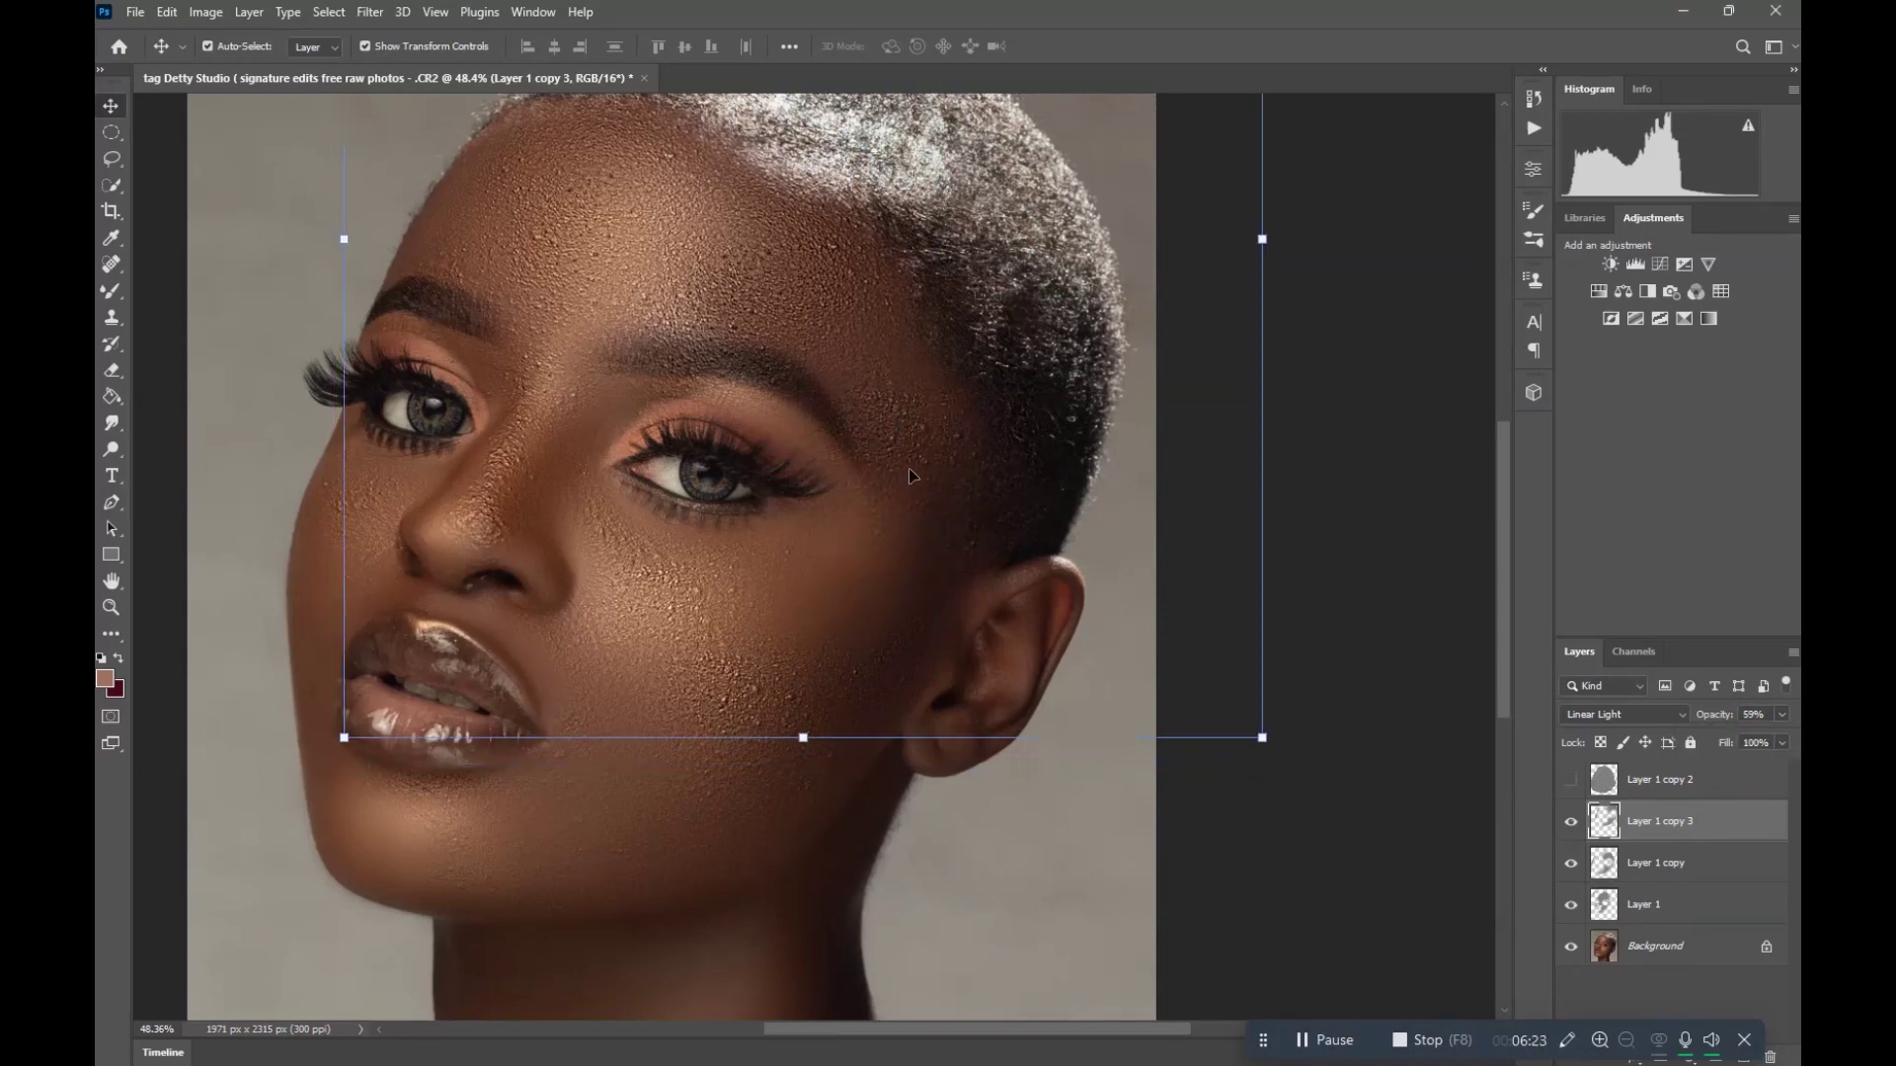
- Erase the texture spilling onto the hair and background on Layer 1 copy 3 and Layer 1 copy with a size 500 eraser
{"action": "scroll", "coordinate": [667, 543], "scroll_direction": "down", "scroll_amount": 2}
{"action": "key", "text": "e"}
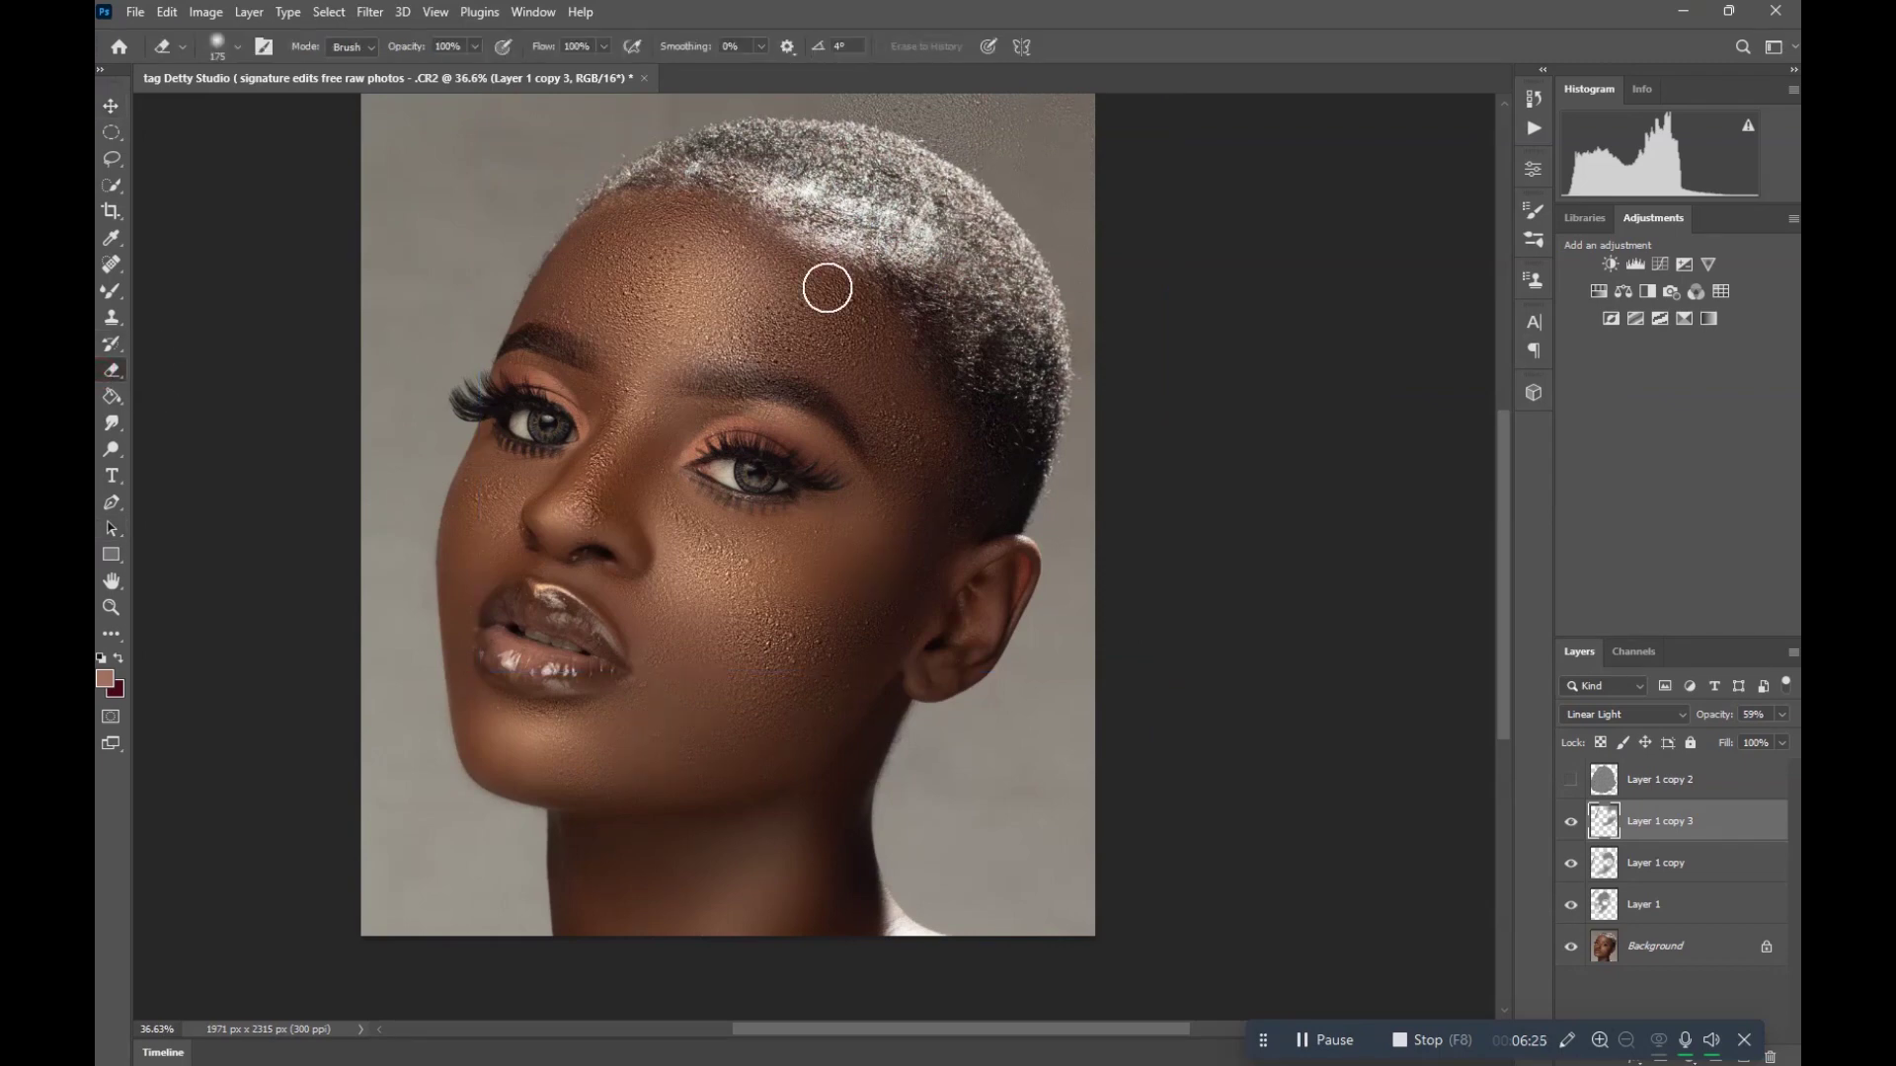
{"action": "key", "text": "bracketright"}
{"action": "key", "text": "bracketright"}
{"action": "key", "text": "bracketright"}
{"action": "key", "text": "bracketright"}
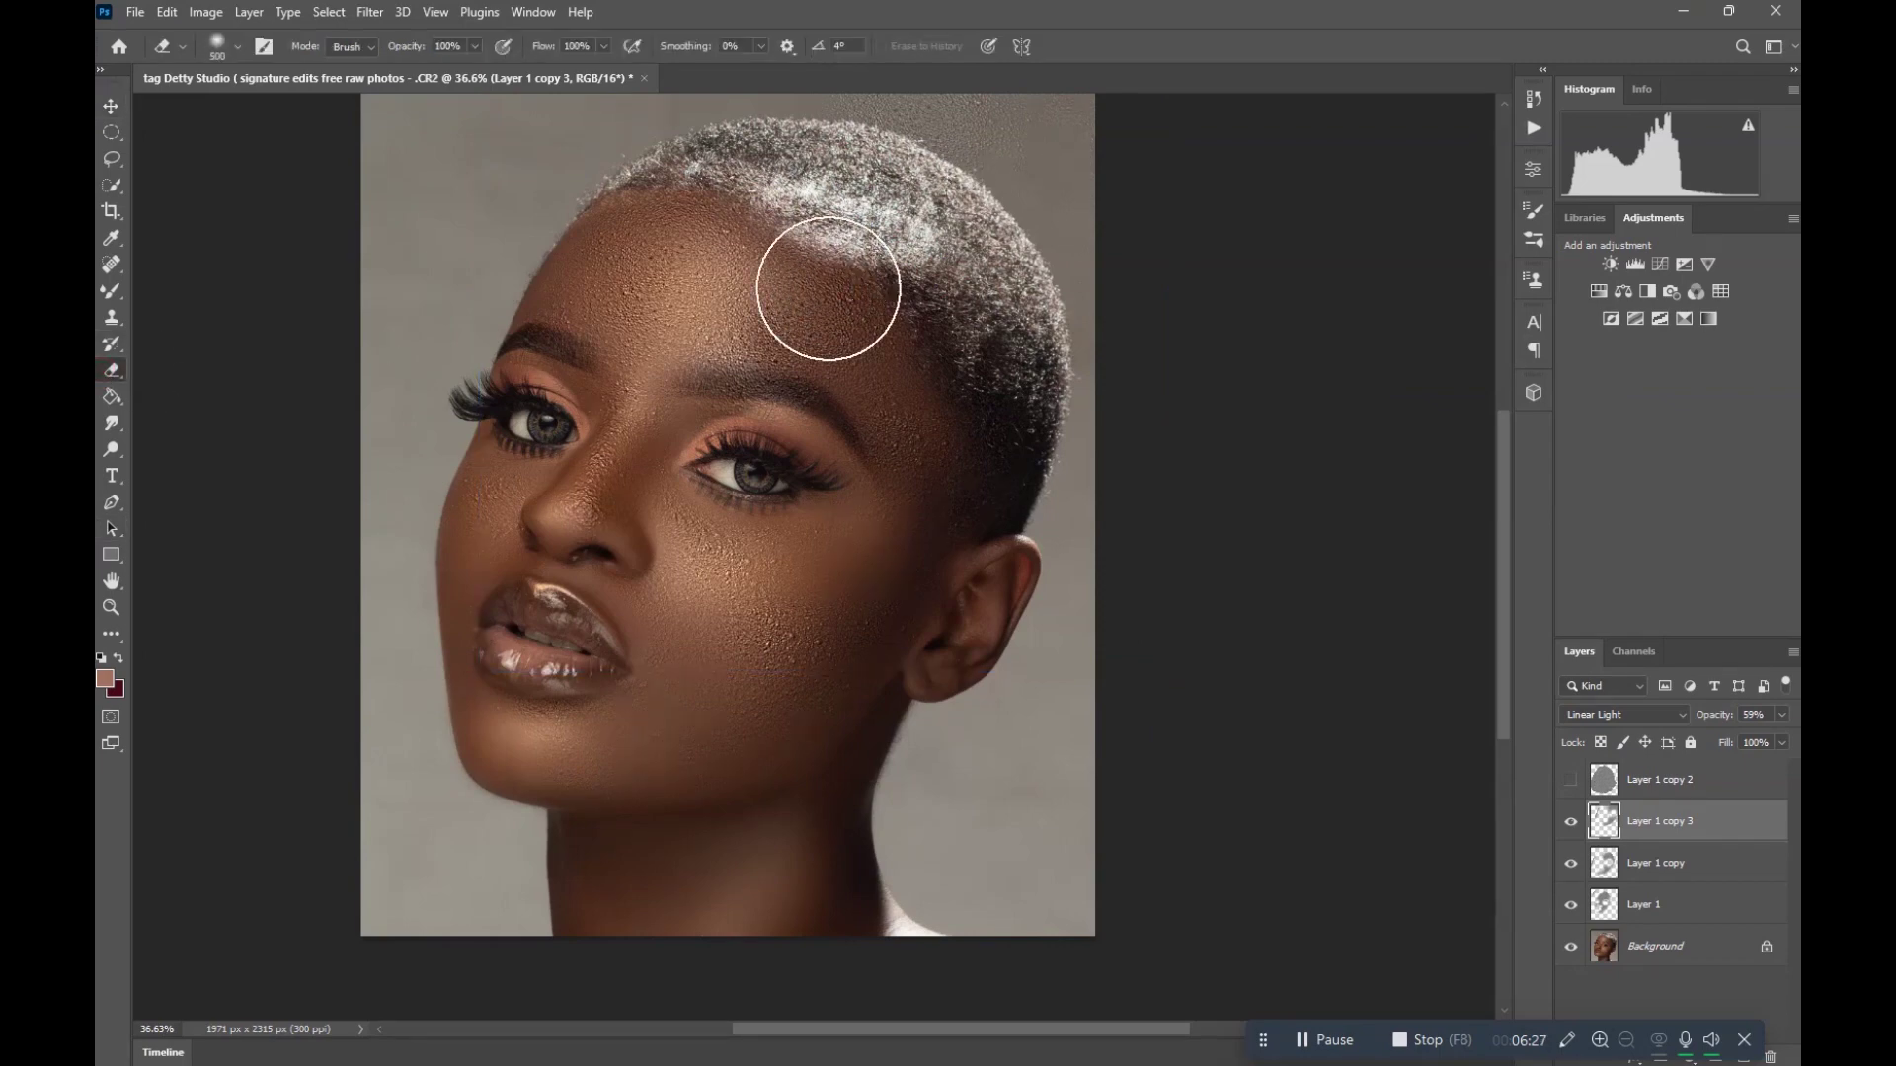
{"action": "scroll", "coordinate": [798, 349], "scroll_direction": "down", "scroll_amount": 1}
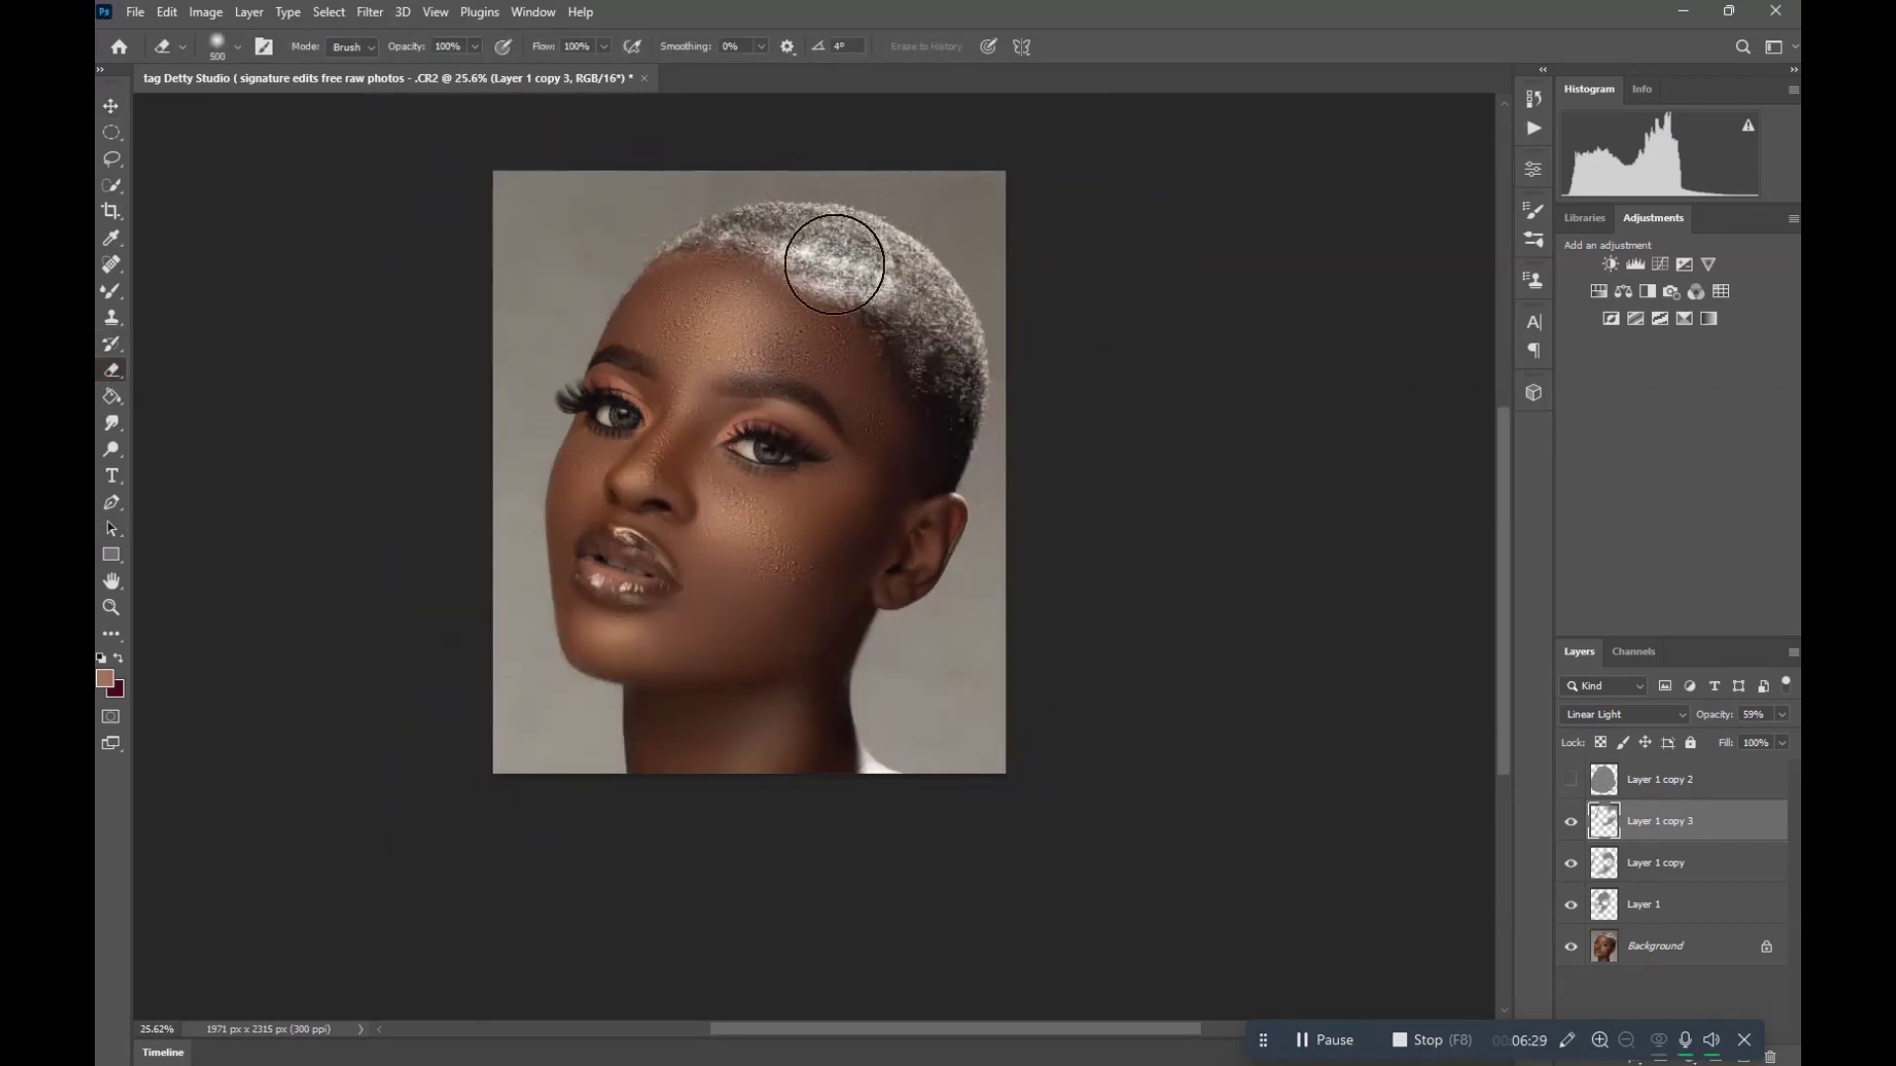
{"action": "scroll", "coordinate": [834, 261], "scroll_direction": "up", "scroll_amount": 1}
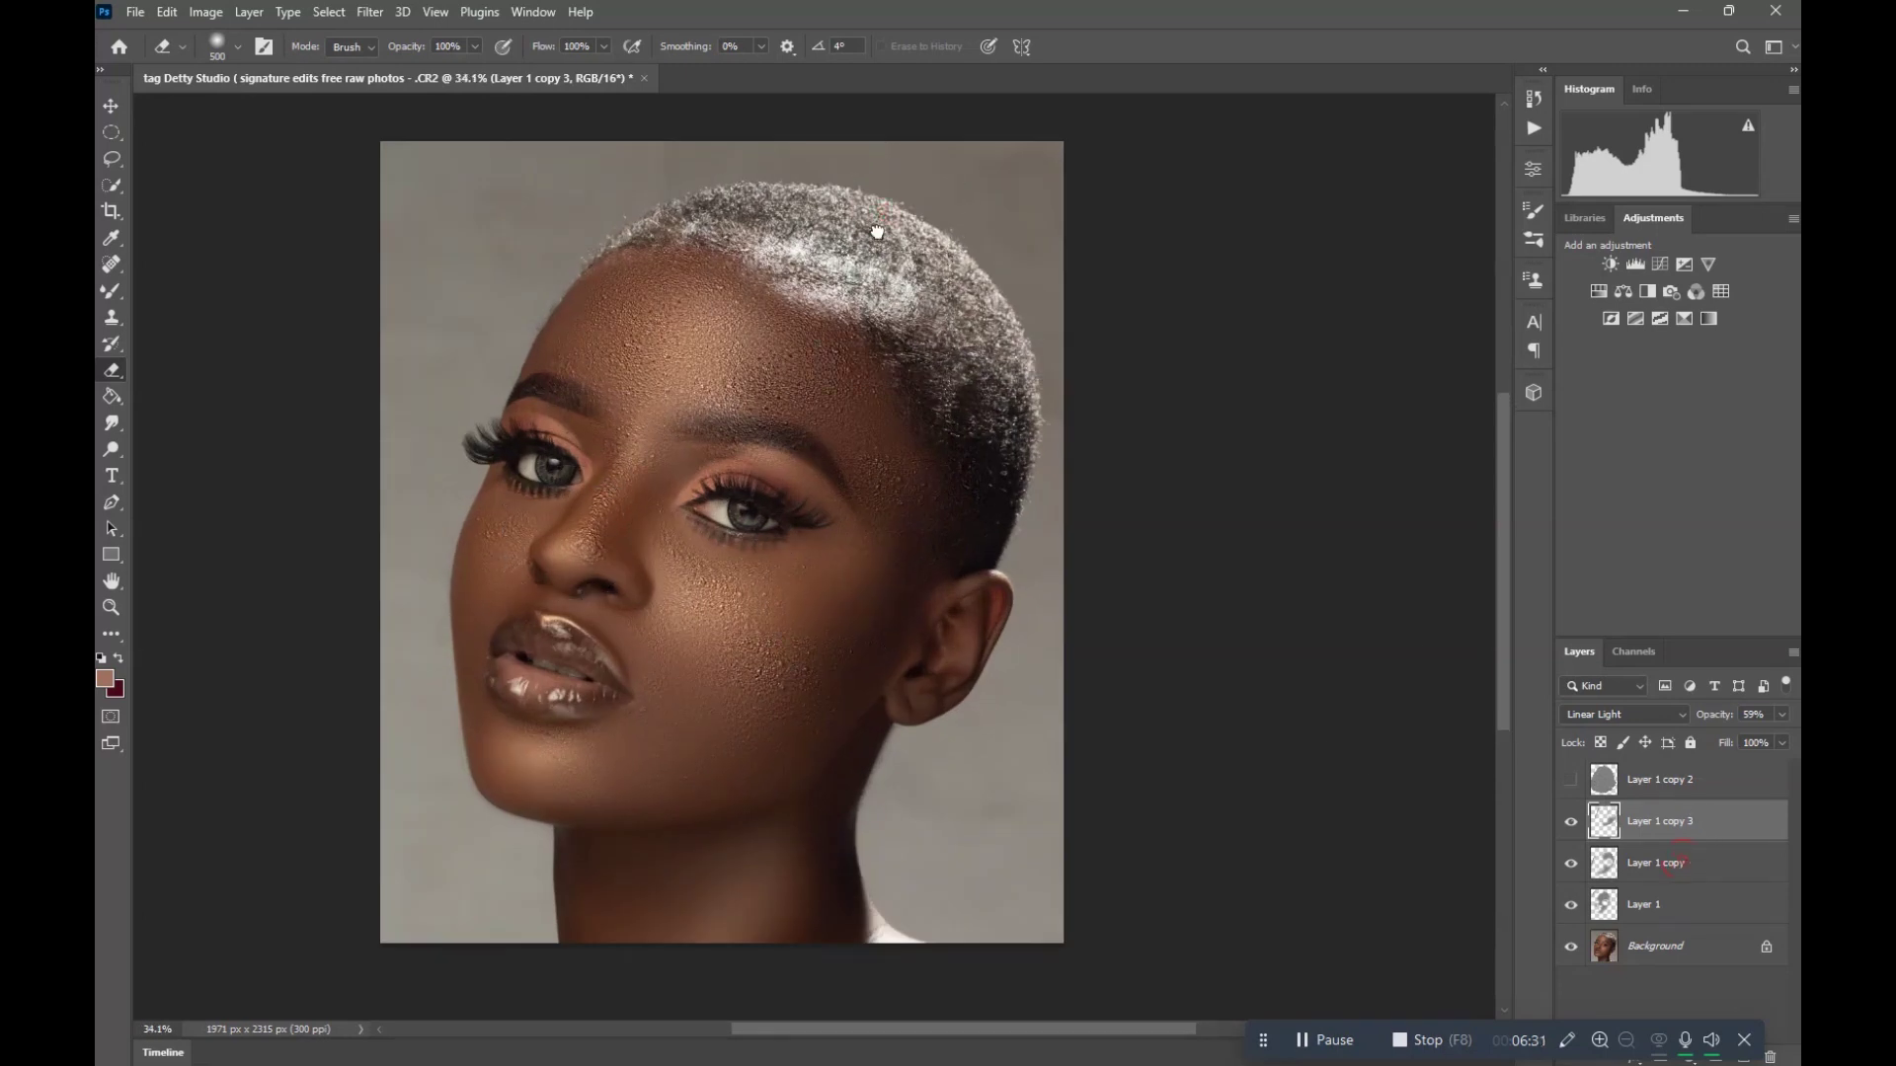
{"action": "left_click_drag", "start_coordinate": [877, 231], "coordinate": [879, 235]}
{"action": "left_click", "coordinate": [953, 409]}
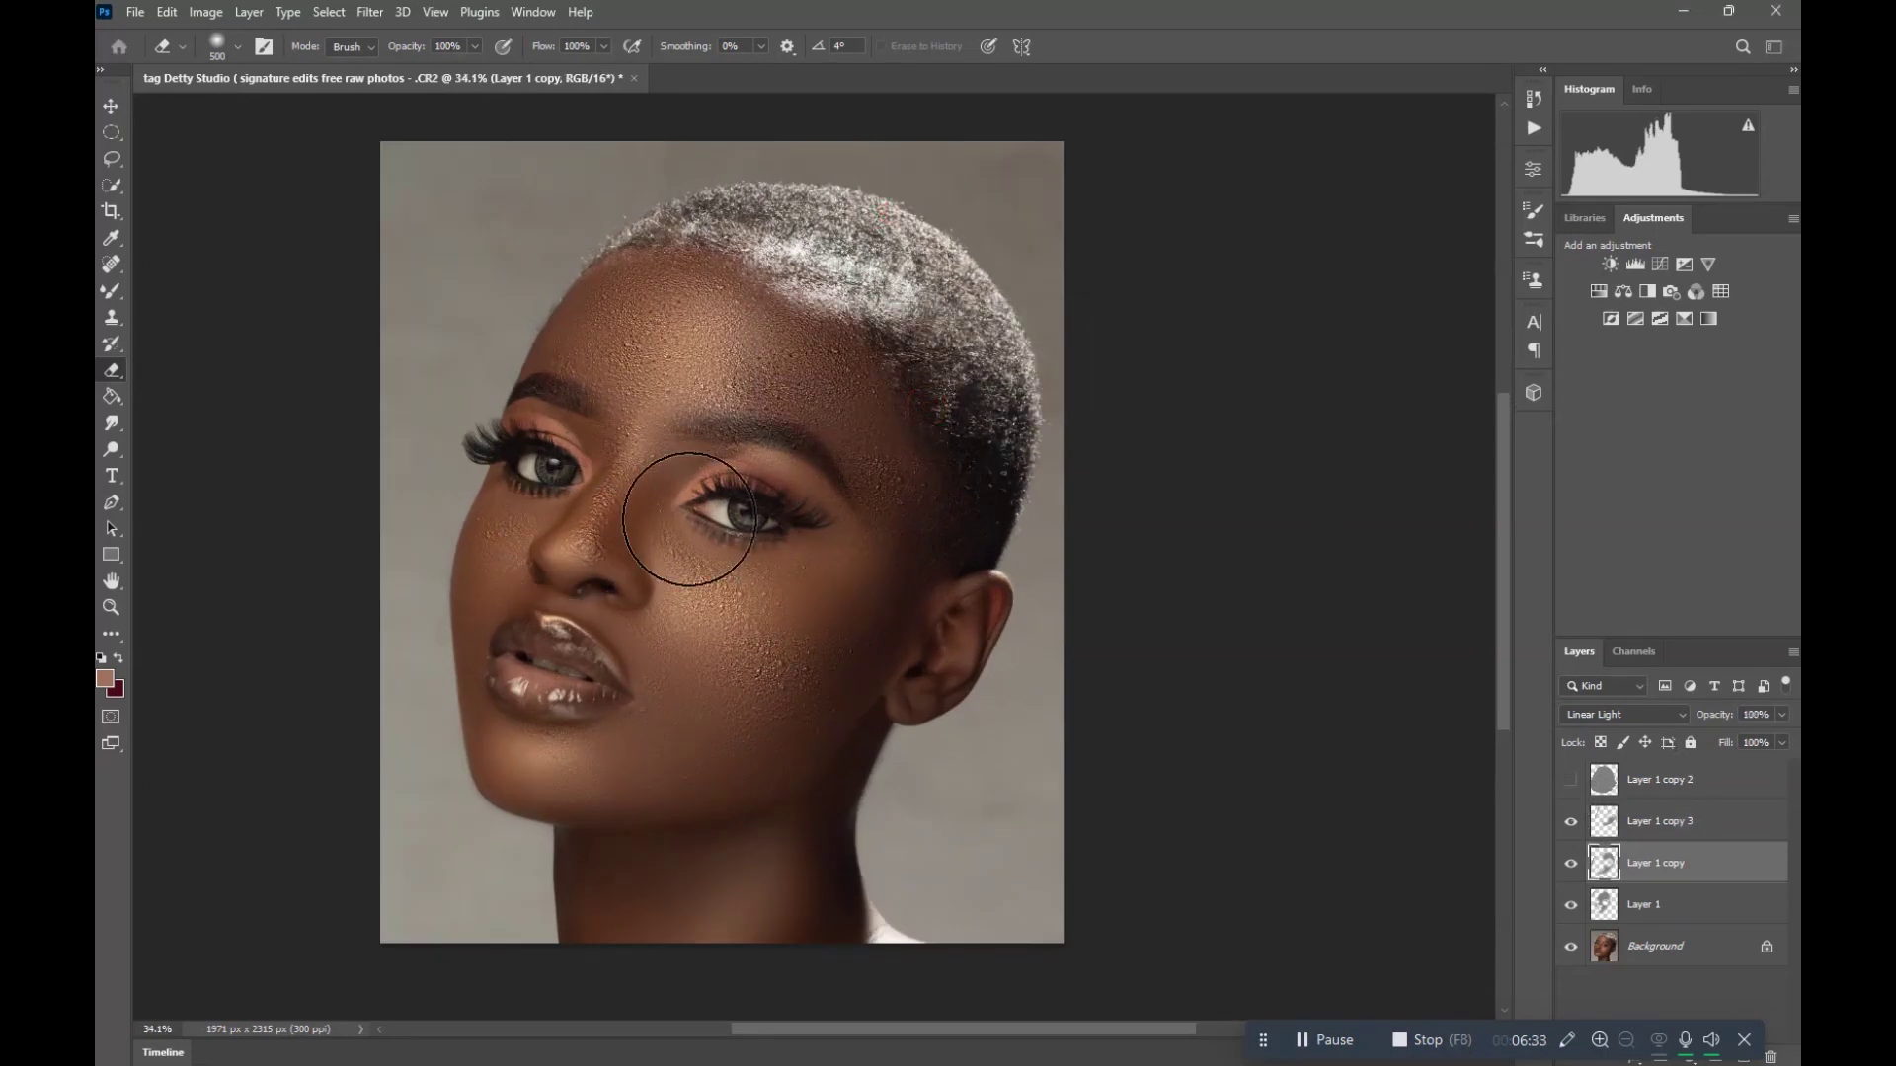
{"action": "scroll", "coordinate": [834, 309], "scroll_direction": "up", "scroll_amount": 1}
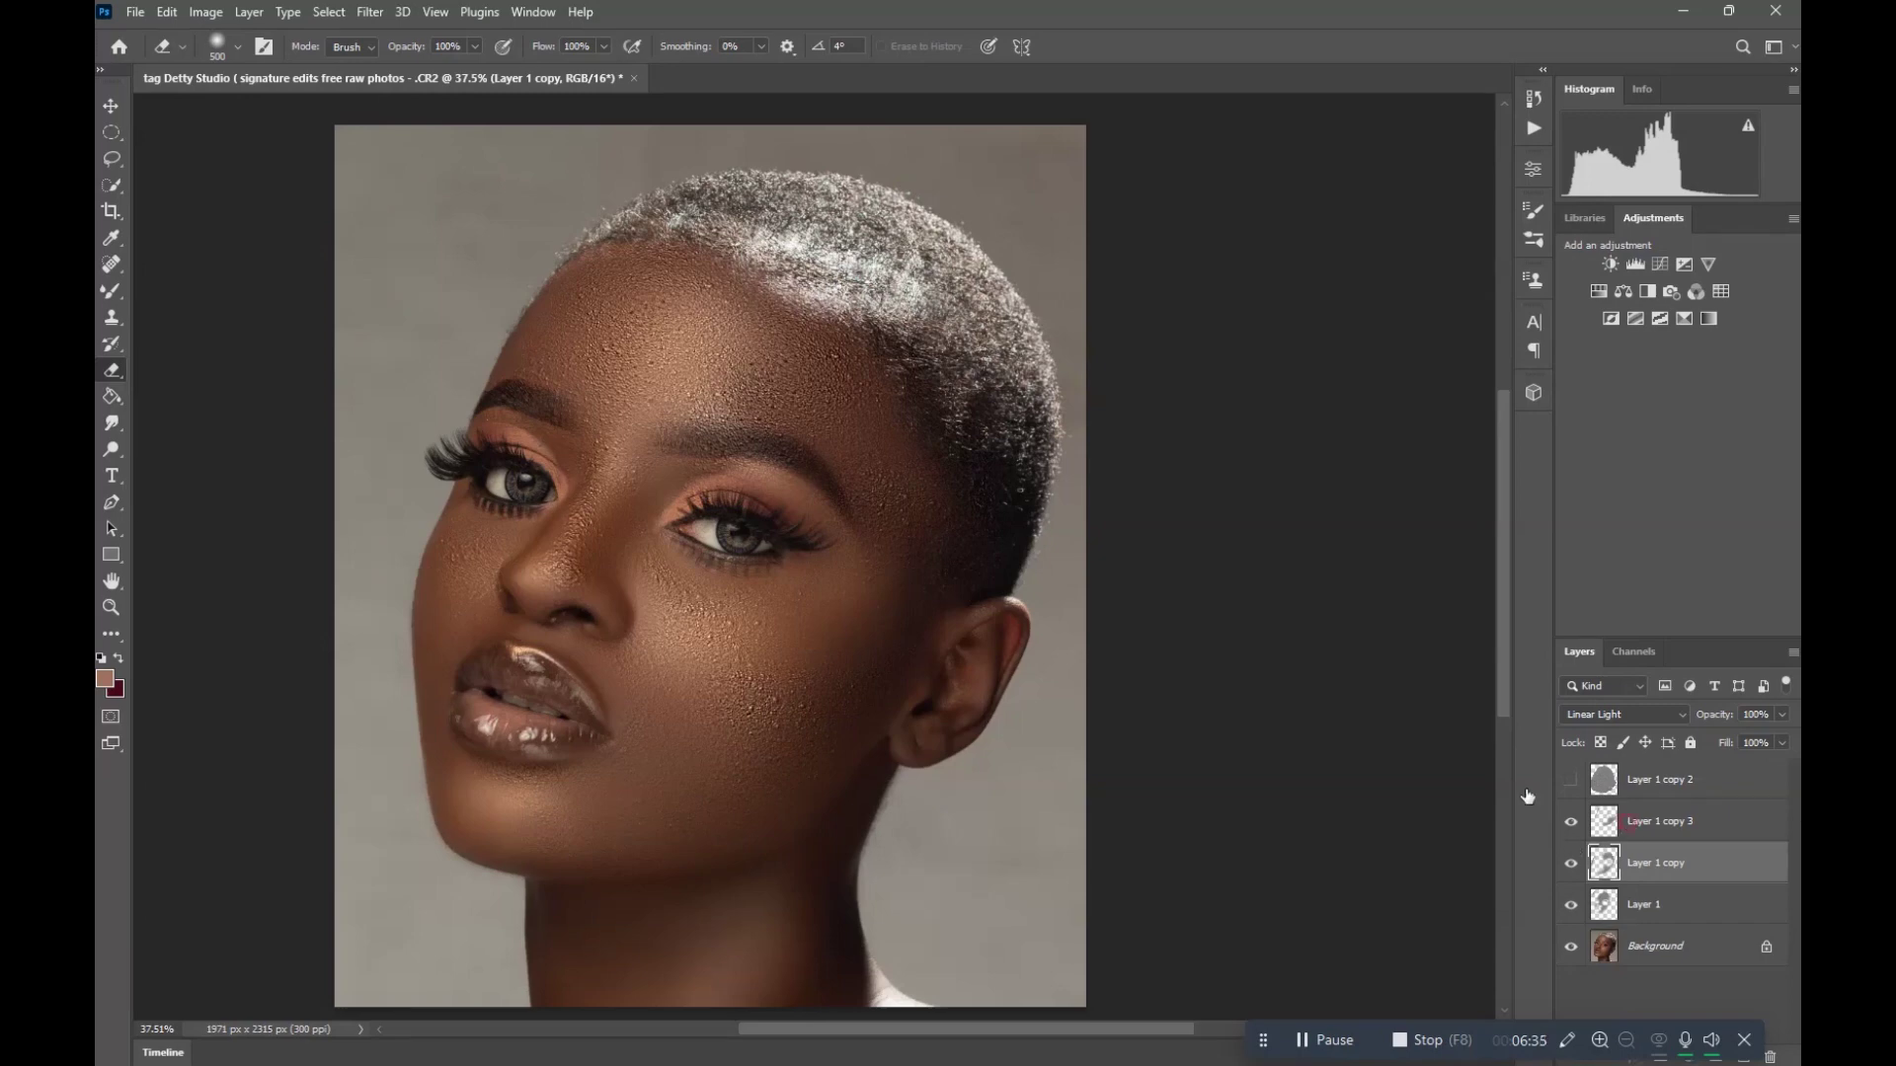
- Compare the face with and without Layer 1 copy 3, then lower that layer's opacity to 40%
{"action": "left_click", "coordinate": [1659, 820]}
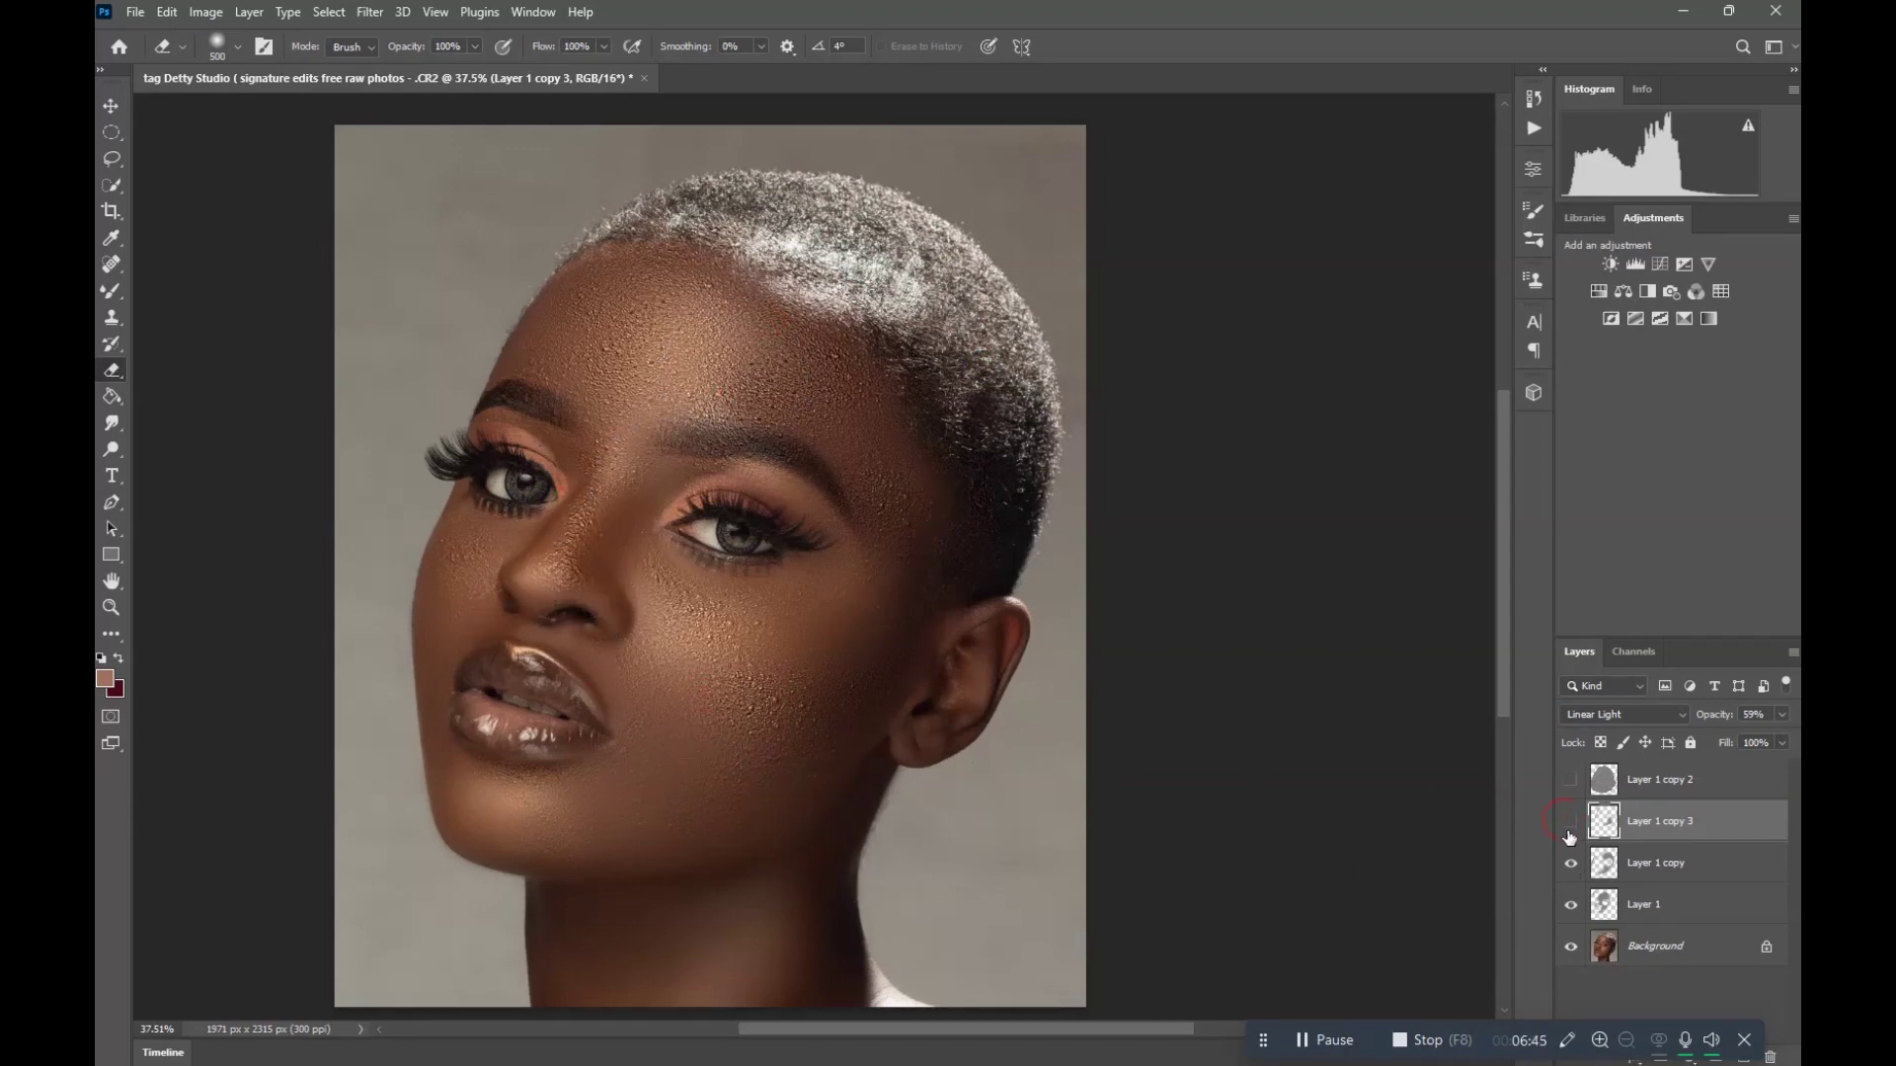
{"action": "scroll", "coordinate": [1055, 744], "scroll_direction": "down", "scroll_amount": 3}
{"action": "scroll", "coordinate": [1091, 677], "scroll_direction": "up", "scroll_amount": 4}
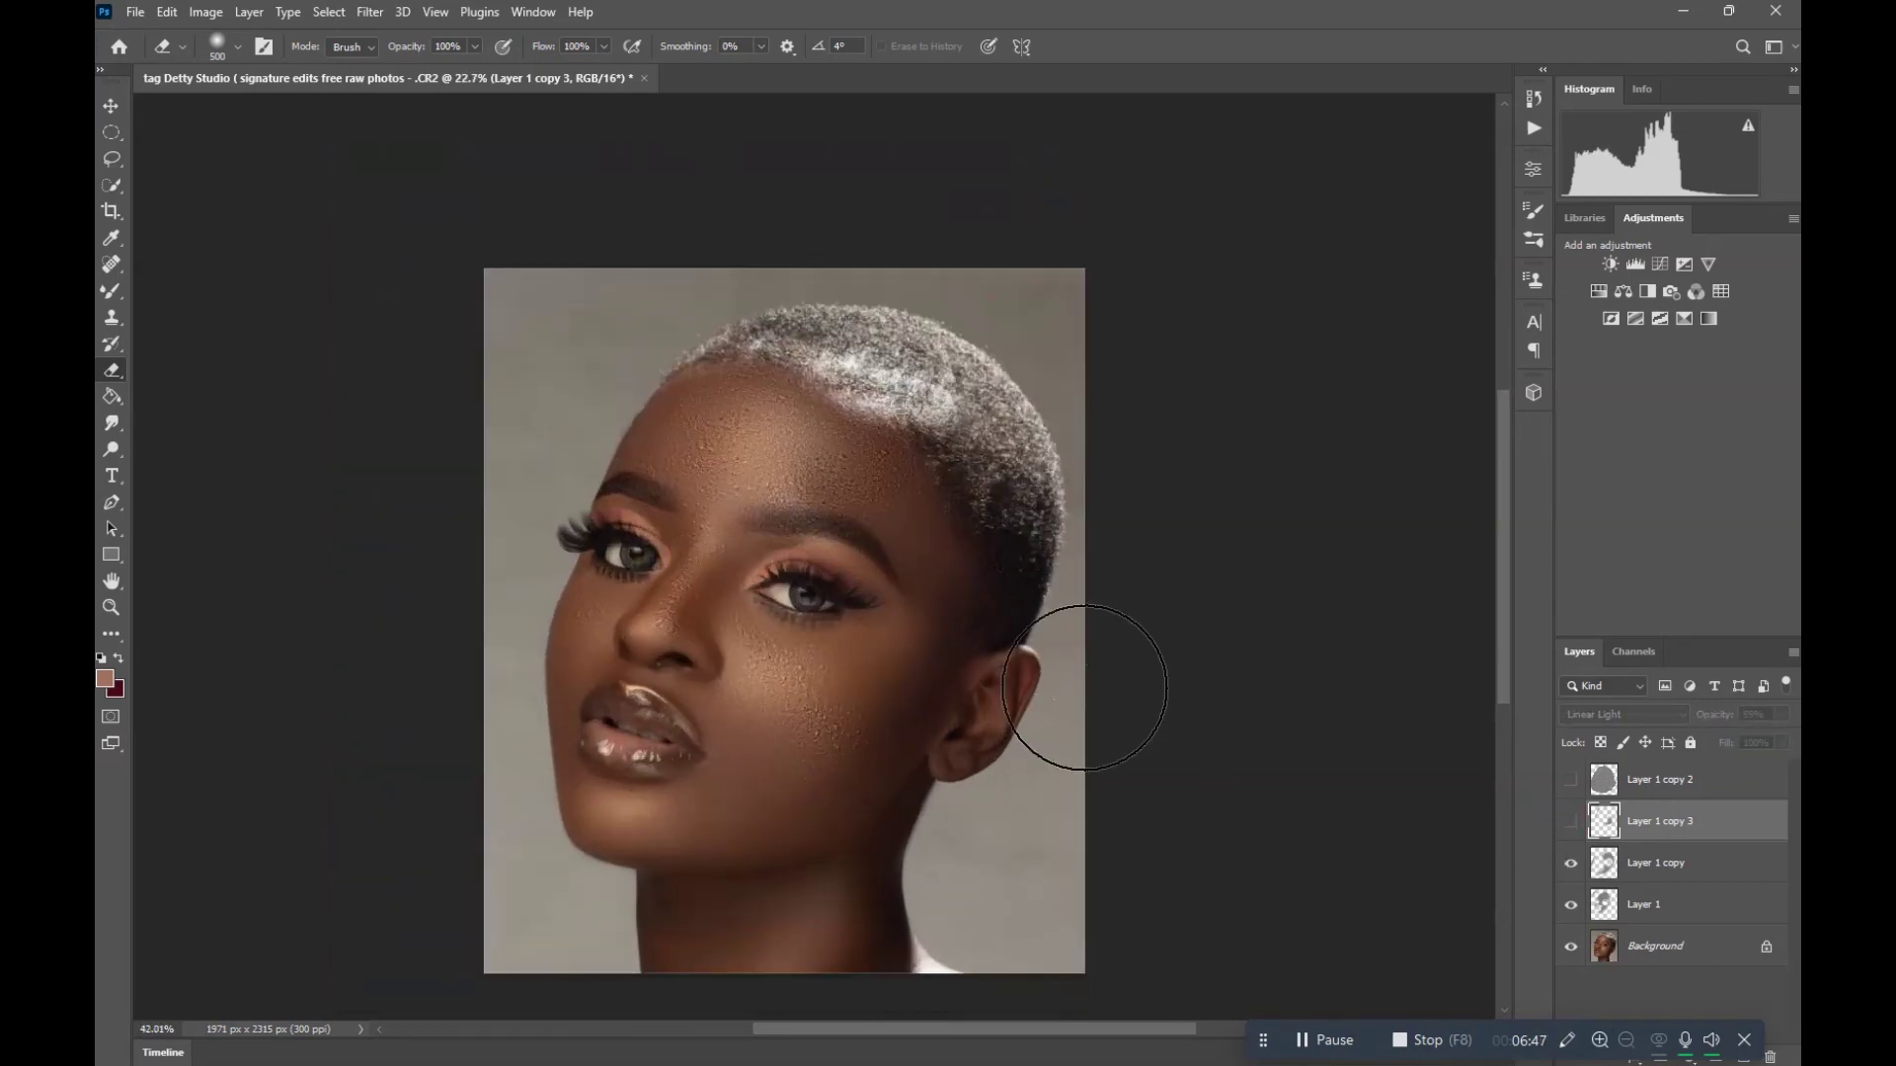
{"action": "left_click", "coordinate": [1569, 822]}
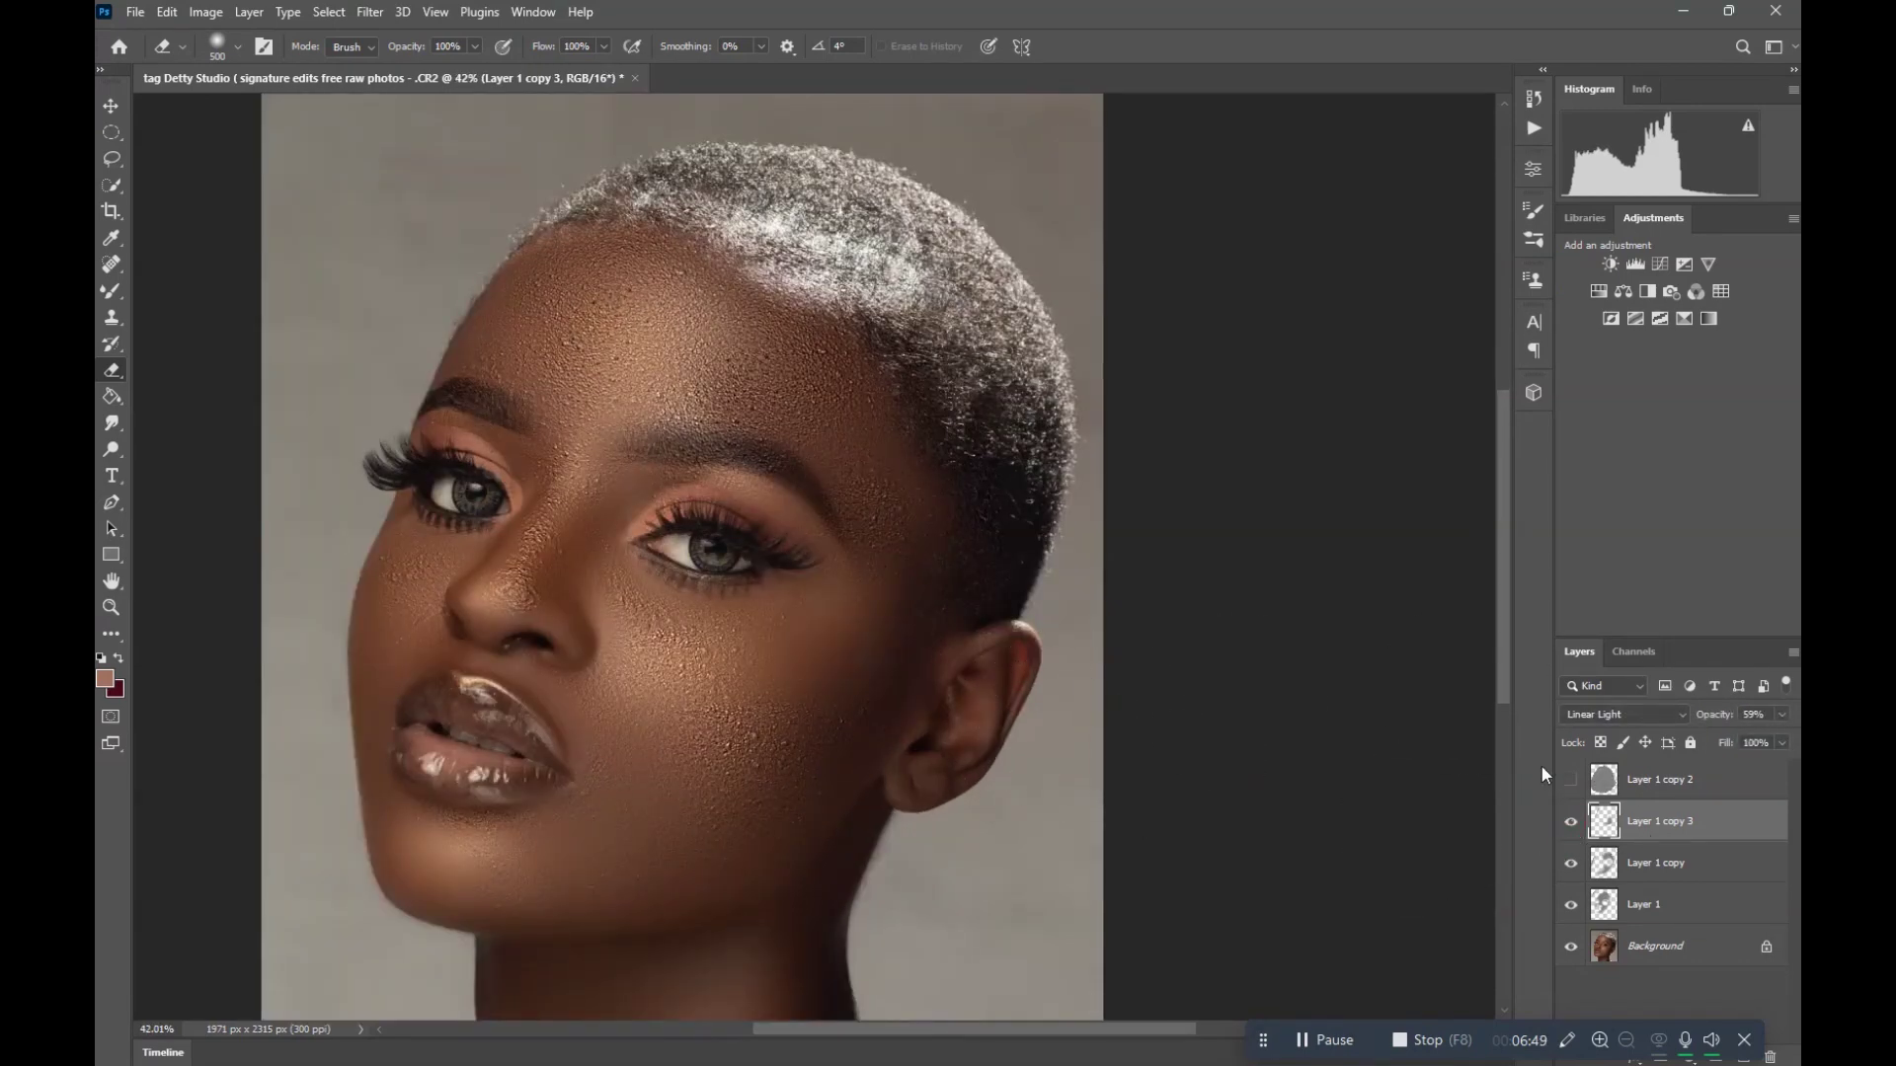
{"action": "left_click", "coordinate": [1567, 824]}
{"action": "scroll", "coordinate": [692, 641], "scroll_direction": "up", "scroll_amount": 2}
{"action": "scroll", "coordinate": [973, 508], "scroll_direction": "down", "scroll_amount": 1}
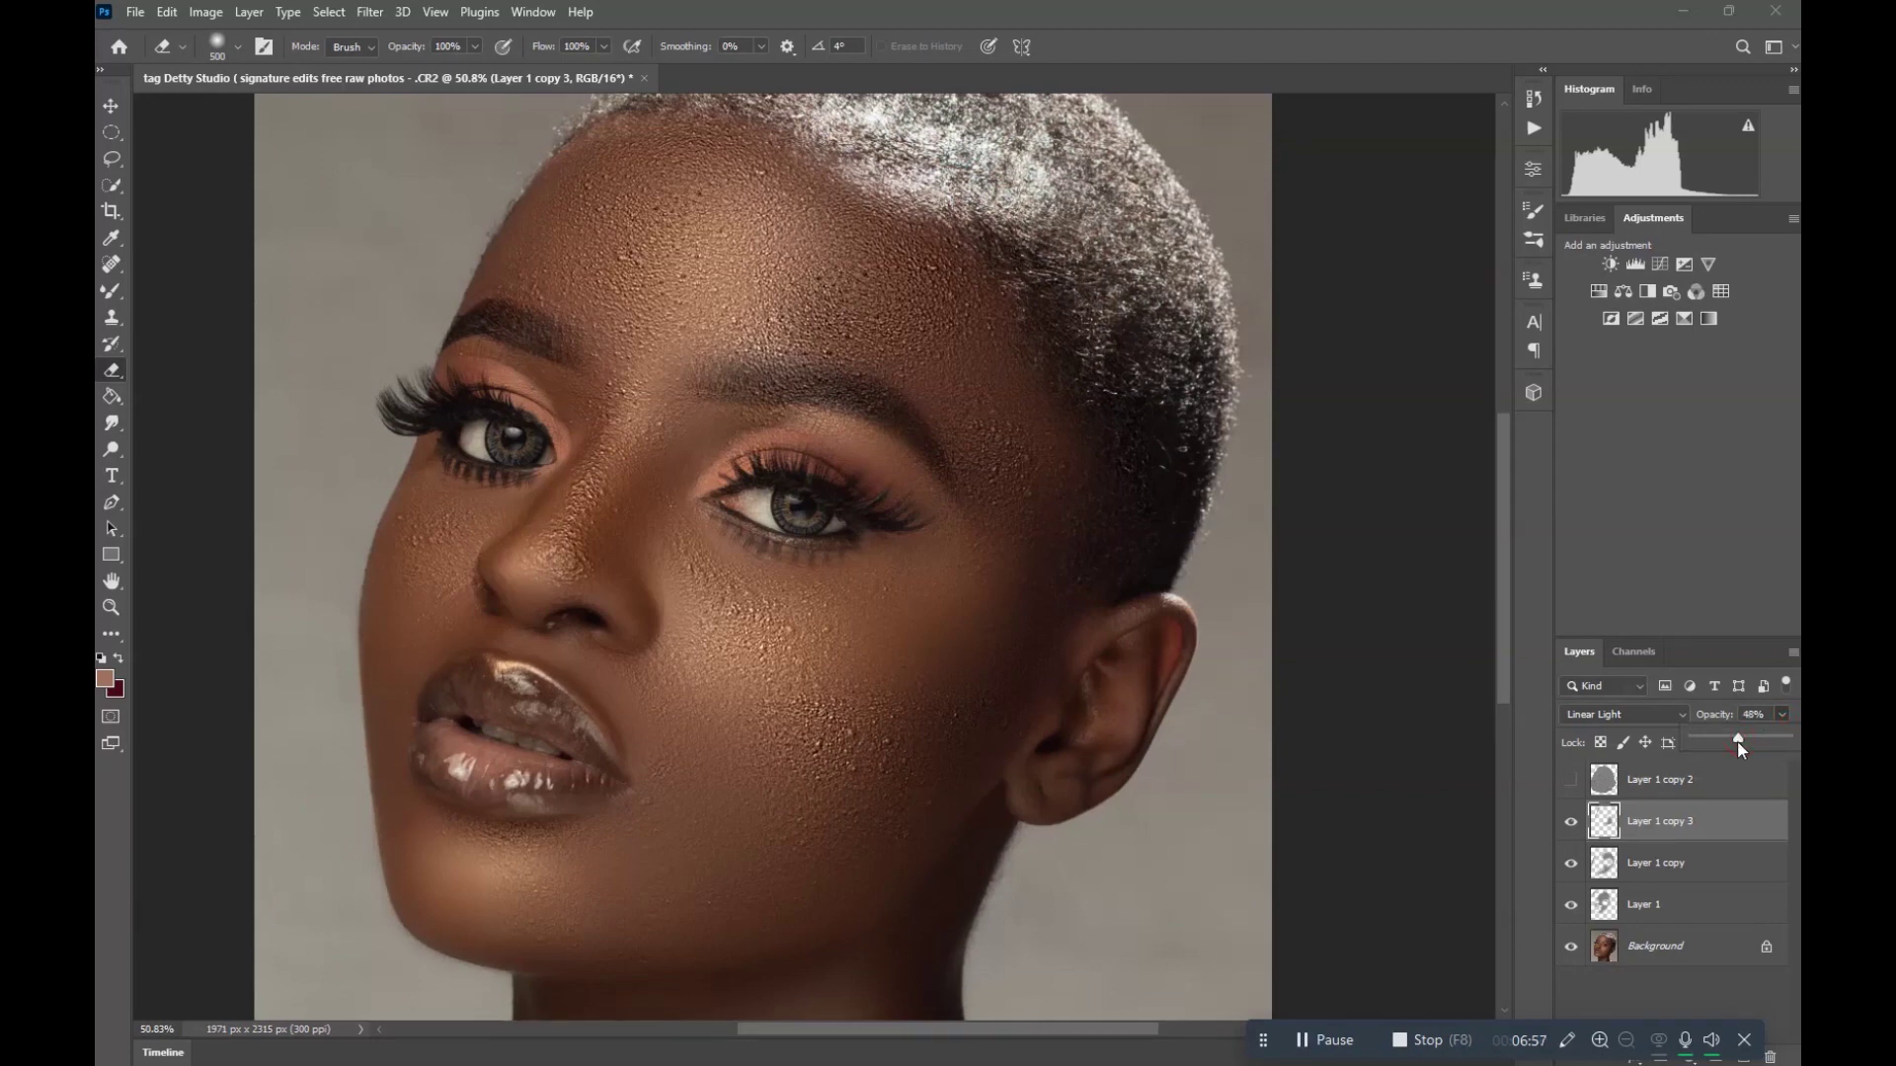
{"action": "scroll", "coordinate": [868, 423], "scroll_direction": "down", "scroll_amount": 4}
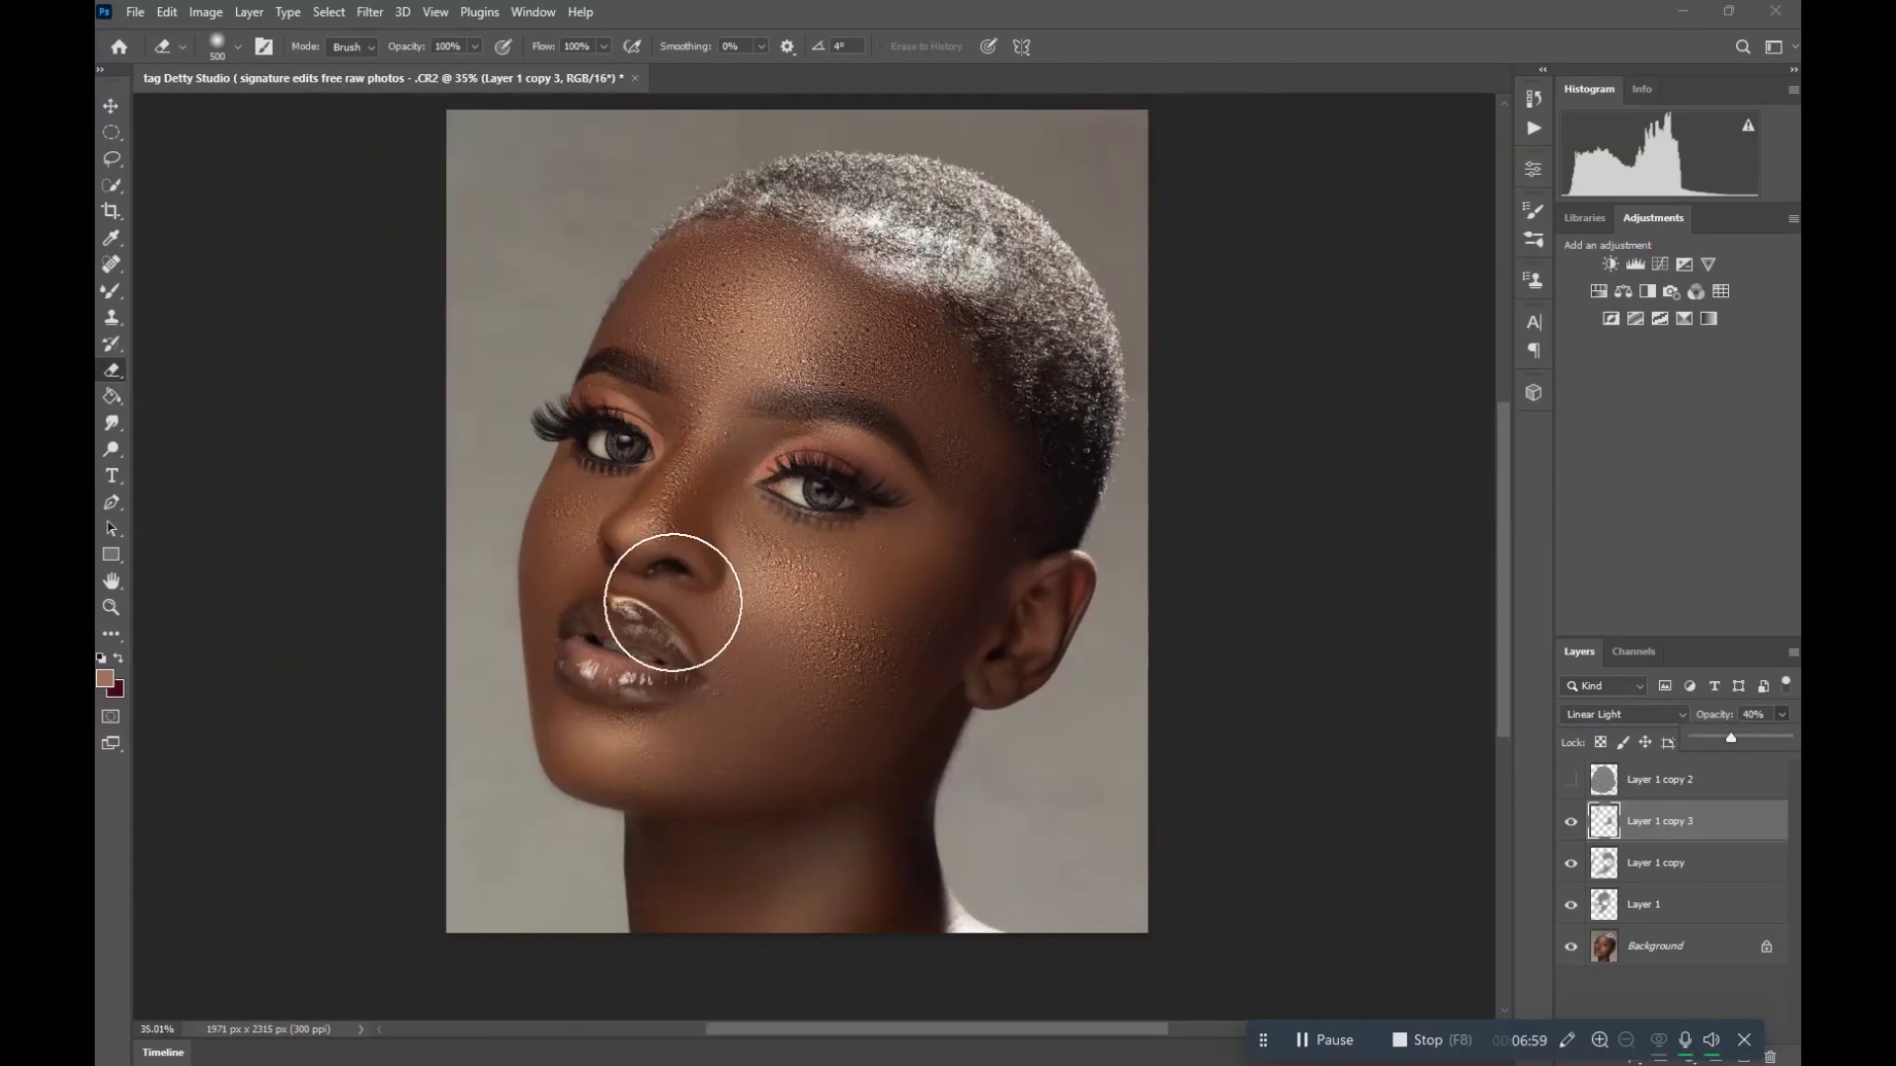
{"action": "scroll", "coordinate": [826, 635], "scroll_direction": "up", "scroll_amount": 3}
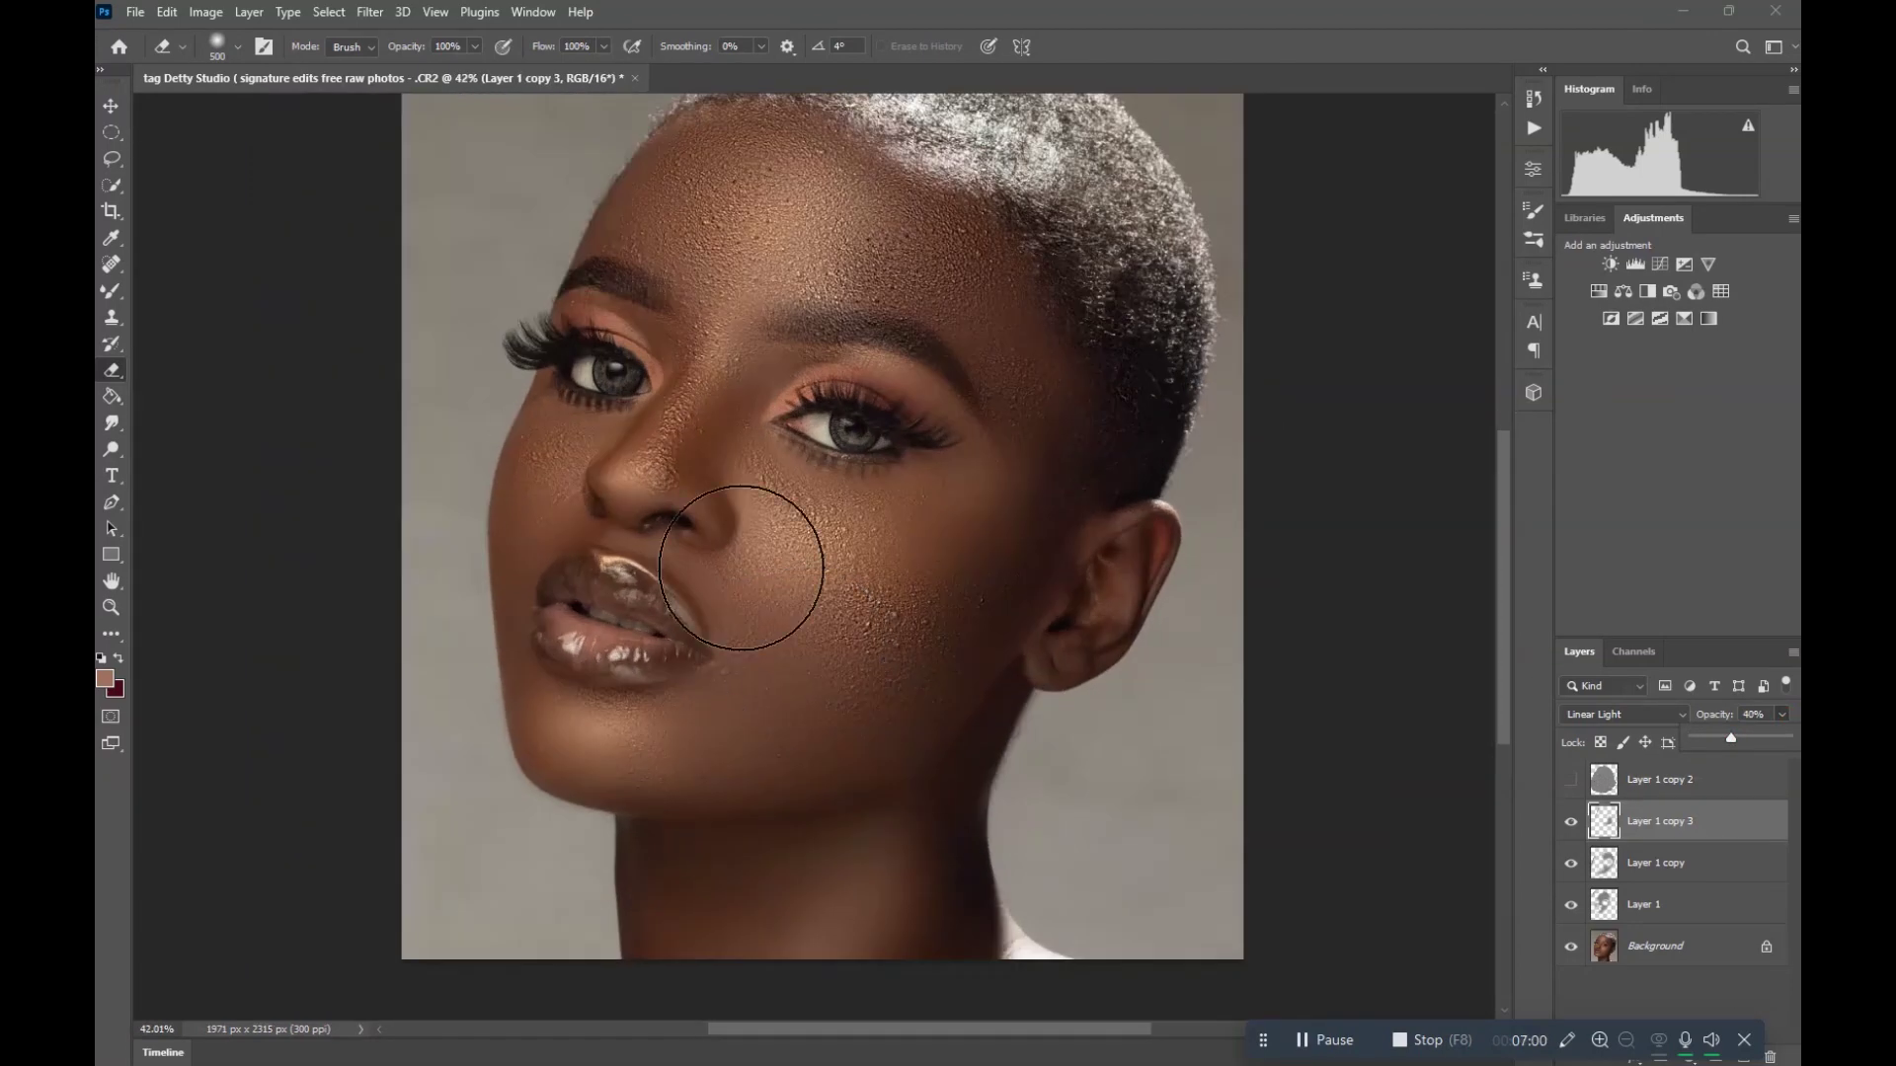
- Show Layer 1 copy 2 and move its skin texture over the cheek, jaw and lower face
{"action": "left_click", "coordinate": [110, 106]}
{"action": "left_click", "coordinate": [843, 691]}
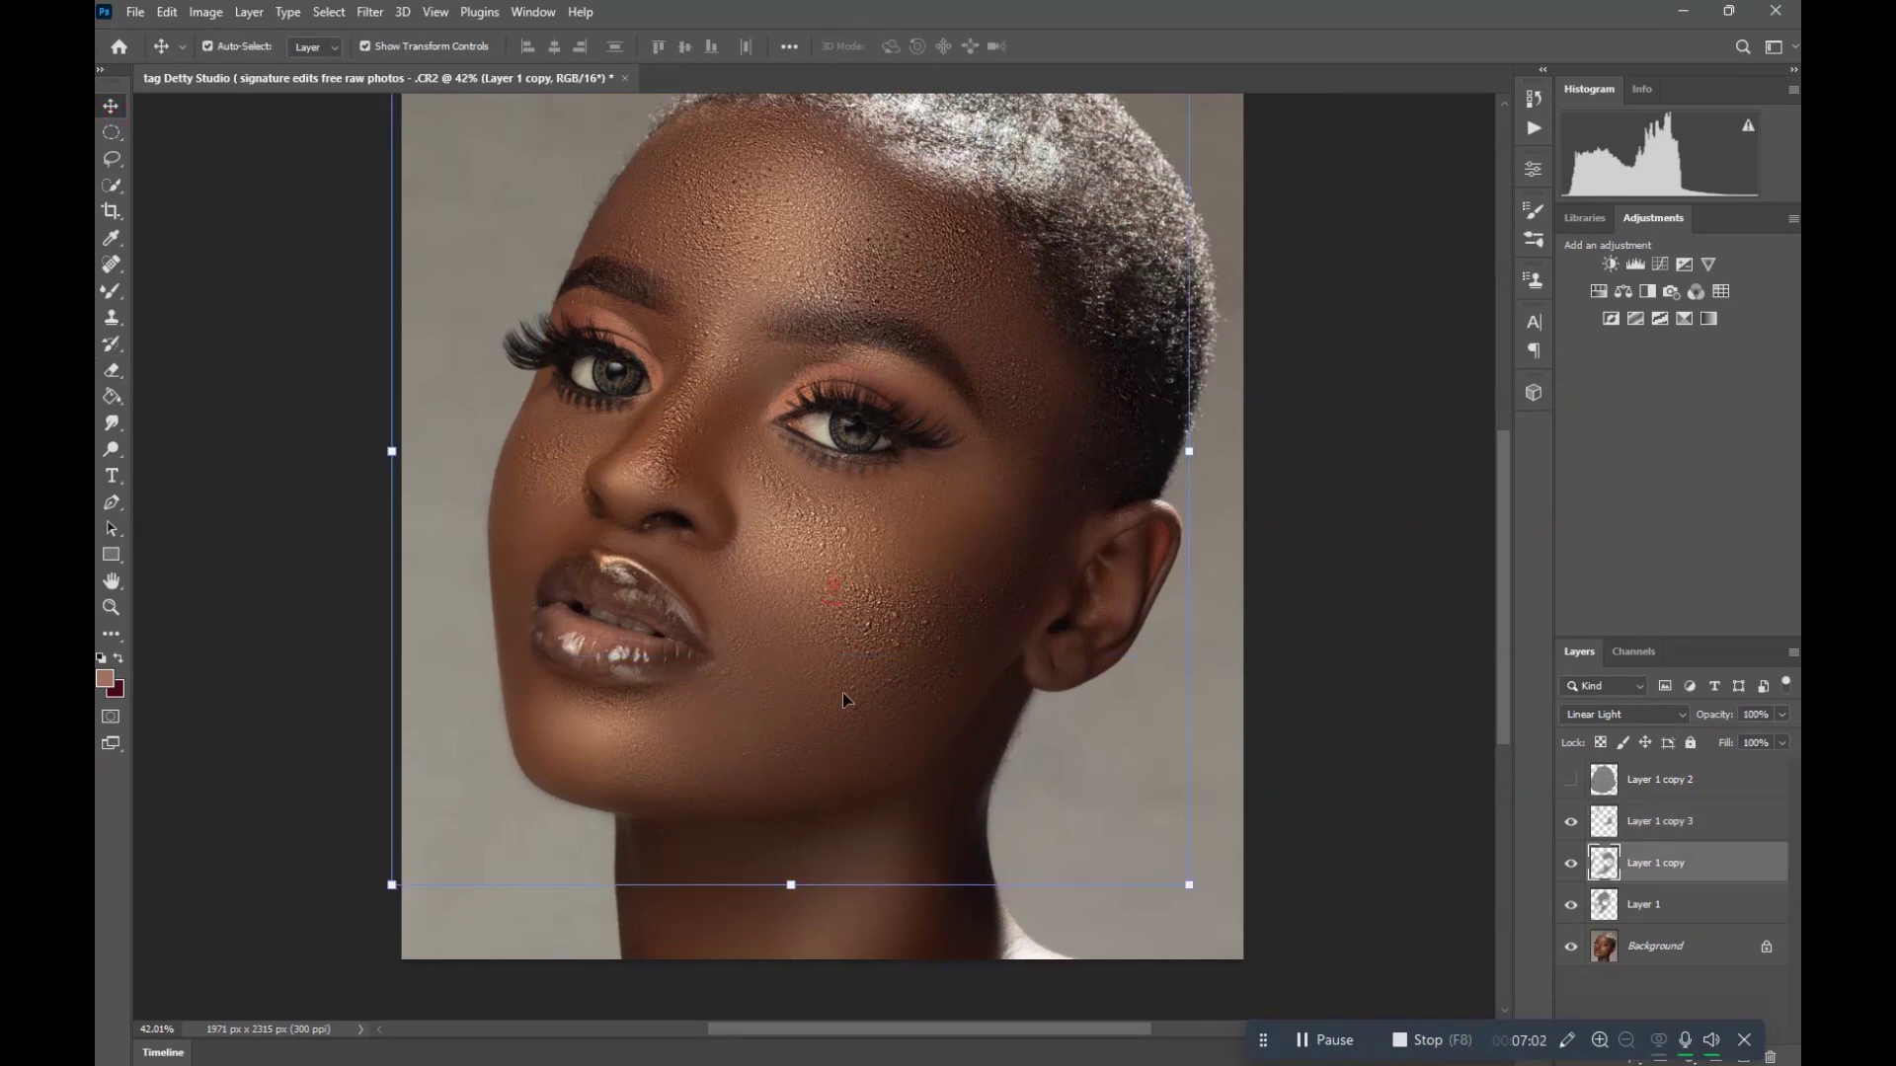
{"action": "left_click", "coordinate": [1571, 781]}
{"action": "left_click_drag", "start_coordinate": [941, 523], "coordinate": [898, 592]}
{"action": "scroll", "coordinate": [861, 464], "scroll_direction": "down", "scroll_amount": 2}
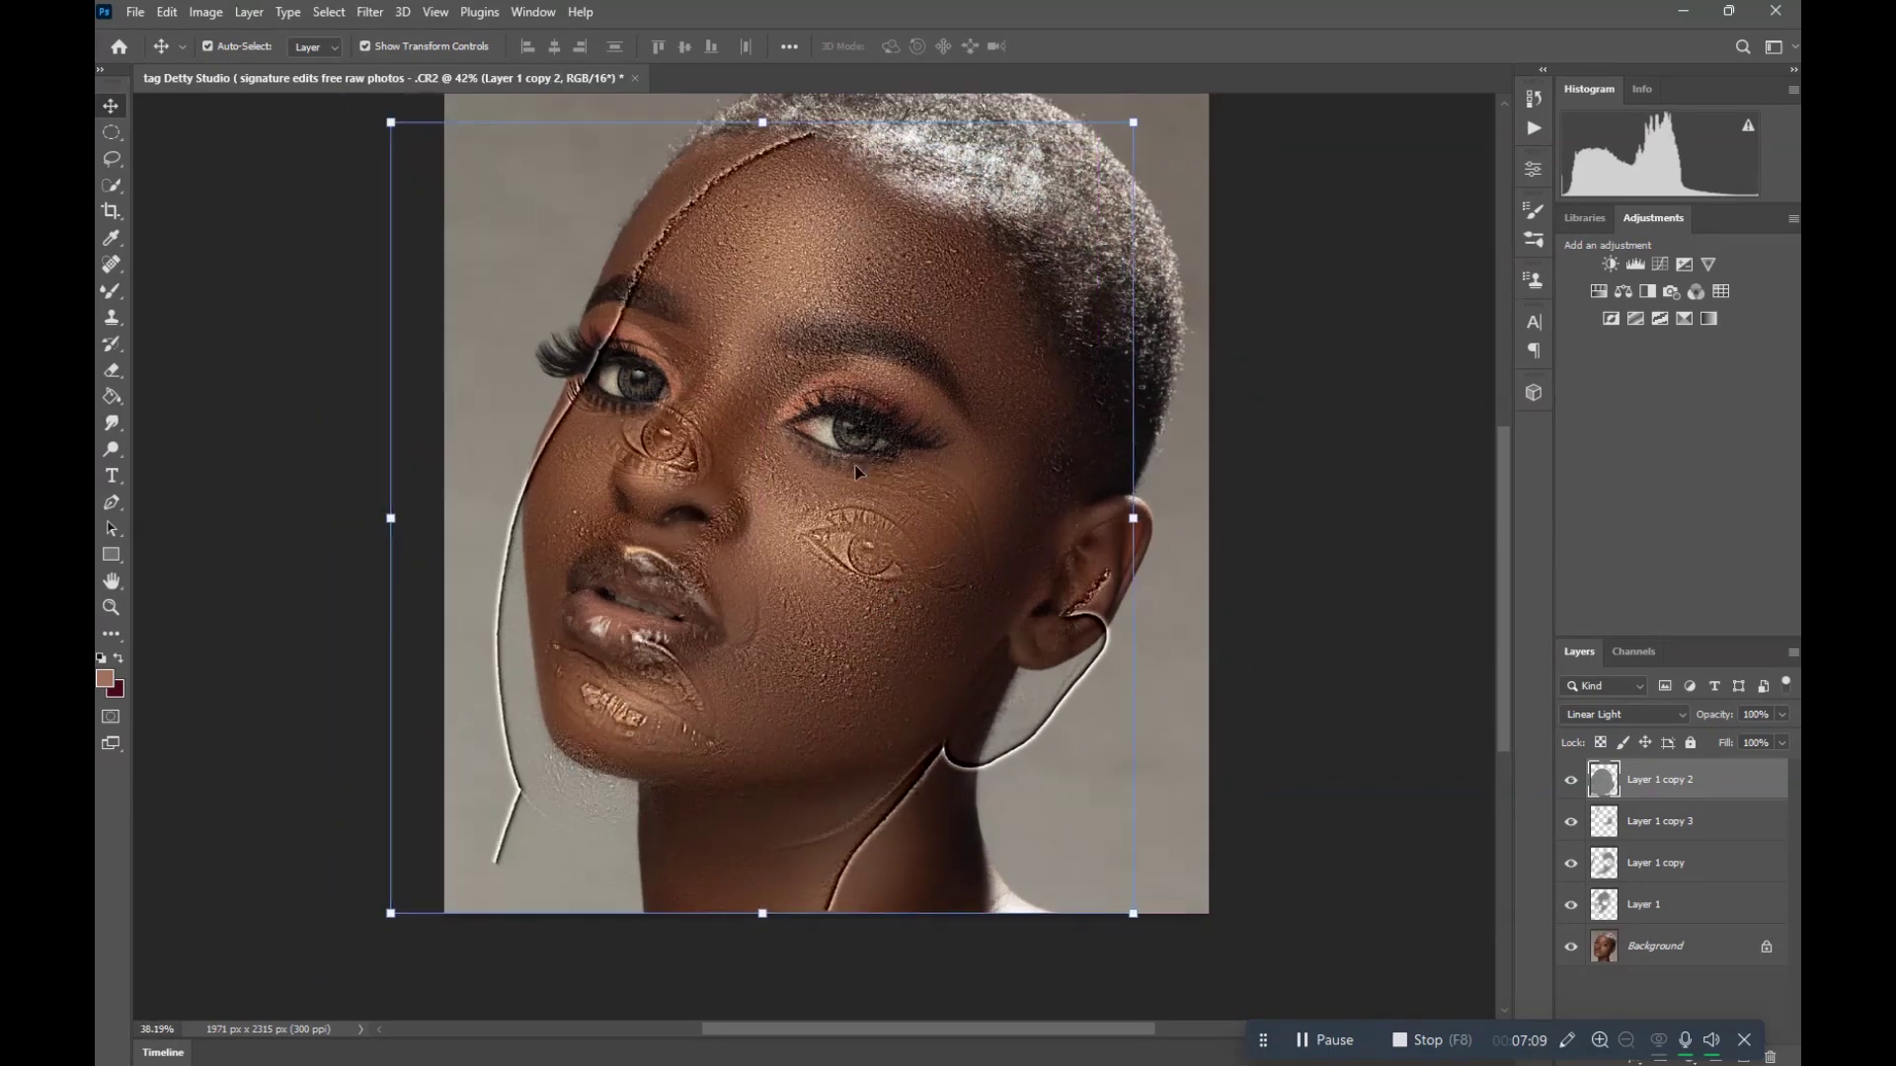
- Erase the overlaid facial features and face outlines on Layer 1 copy 2 with the size 500 eraser
{"action": "key", "text": "e"}
{"action": "mouse_move", "coordinate": [811, 196]}
{"action": "left_mouse_down"}
{"action": "mouse_move", "coordinate": [549, 410]}
{"action": "mouse_move", "coordinate": [542, 754]}
{"action": "mouse_move", "coordinate": [672, 889]}
{"action": "mouse_move", "coordinate": [980, 805]}
{"action": "mouse_move", "coordinate": [853, 846]}
{"action": "mouse_move", "coordinate": [1009, 668]}
{"action": "mouse_move", "coordinate": [1063, 460]}
{"action": "left_mouse_up"}
{"action": "mouse_move", "coordinate": [943, 539]}
{"action": "left_mouse_down"}
{"action": "mouse_move", "coordinate": [858, 531]}
{"action": "mouse_move", "coordinate": [932, 506]}
{"action": "mouse_move", "coordinate": [903, 518]}
{"action": "mouse_move", "coordinate": [664, 466]}
{"action": "mouse_move", "coordinate": [678, 455]}
{"action": "mouse_move", "coordinate": [718, 624]}
{"action": "mouse_move", "coordinate": [745, 605]}
{"action": "mouse_move", "coordinate": [662, 678]}
{"action": "mouse_move", "coordinate": [687, 674]}
{"action": "mouse_move", "coordinate": [587, 577]}
{"action": "mouse_move", "coordinate": [550, 504]}
{"action": "mouse_move", "coordinate": [533, 595]}
{"action": "mouse_move", "coordinate": [585, 636]}
{"action": "mouse_move", "coordinate": [557, 491]}
{"action": "left_mouse_up"}
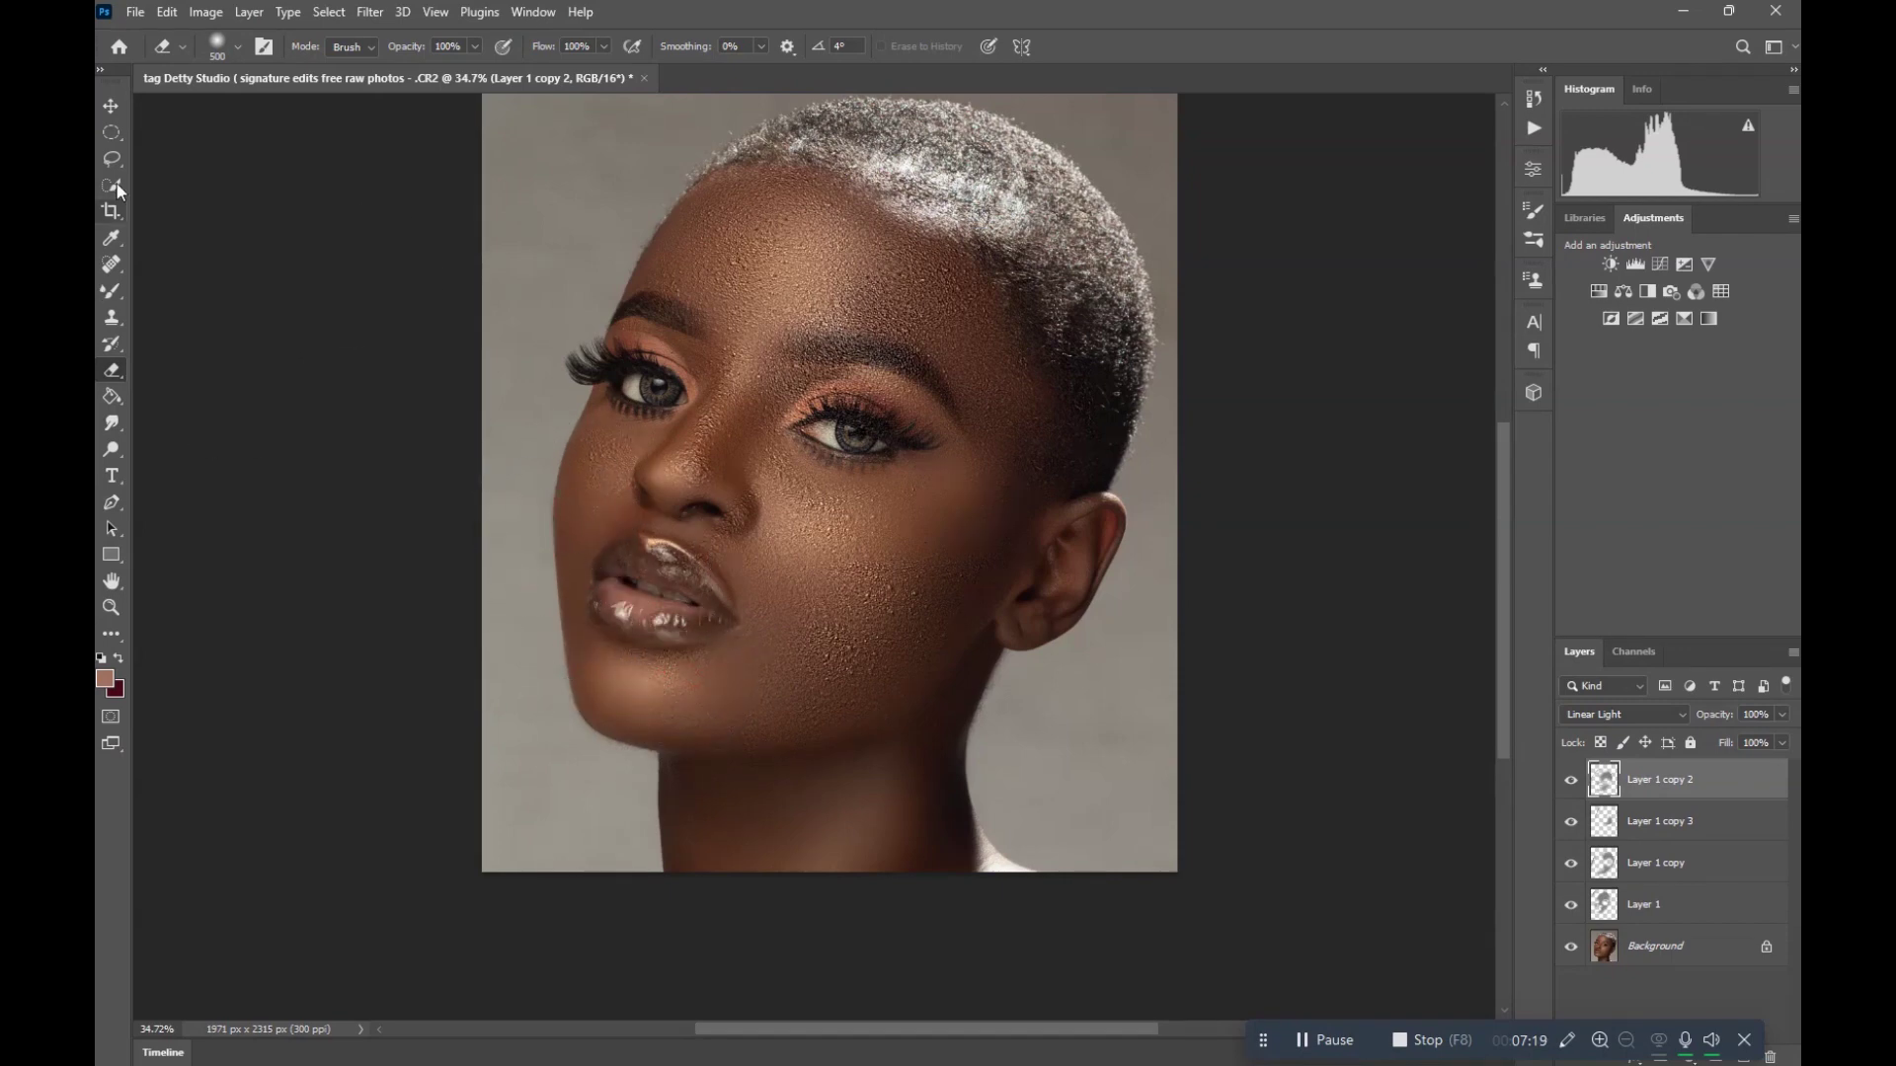
{"action": "left_click_drag", "start_coordinate": [701, 551], "coordinate": [663, 479]}
{"action": "mouse_move", "coordinate": [732, 398]}
{"action": "left_mouse_down"}
{"action": "mouse_move", "coordinate": [770, 432]}
{"action": "mouse_move", "coordinate": [864, 433]}
{"action": "left_mouse_up"}
- Move Layer 1 copy 2's remaining texture down the face and erase its excess with the size 500 eraser
{"action": "key", "text": "v"}
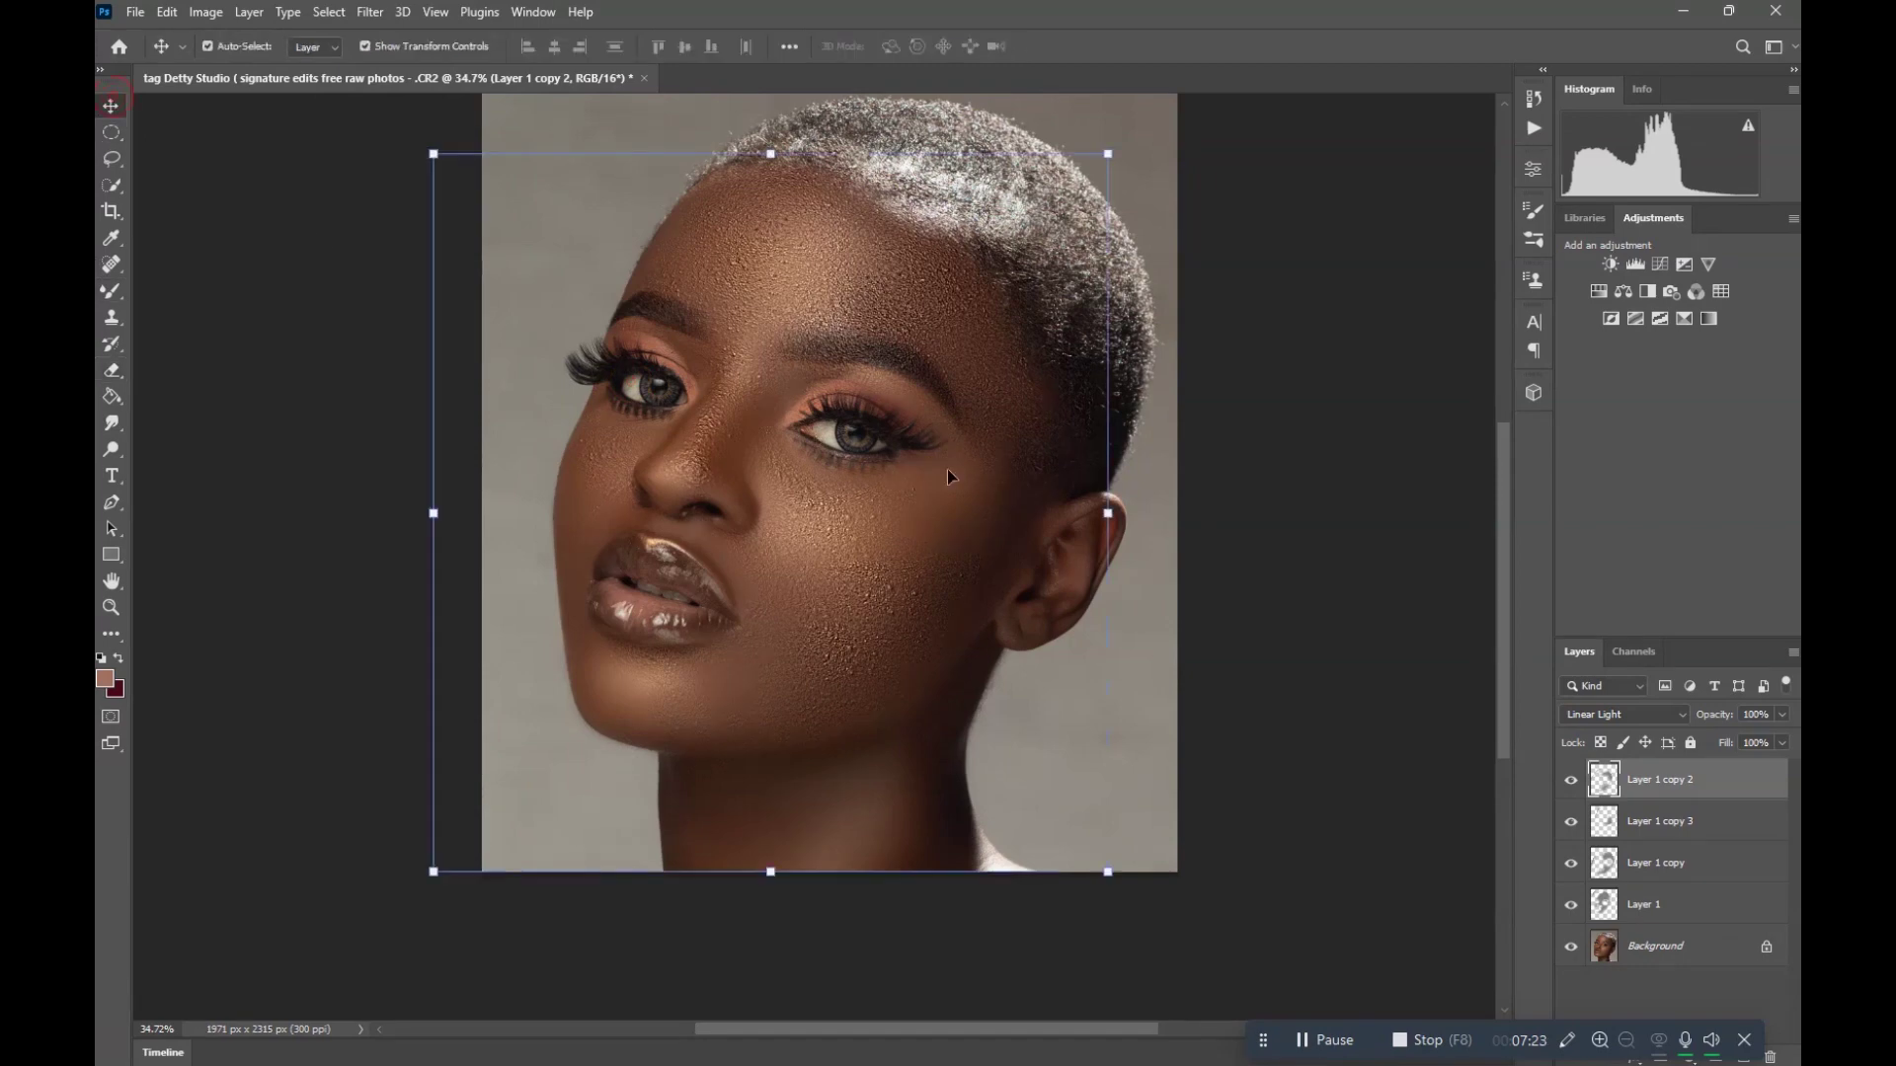
{"action": "scroll", "coordinate": [946, 470], "scroll_direction": "up", "scroll_amount": 2}
{"action": "mouse_move", "coordinate": [798, 577]}
{"action": "left_mouse_down"}
{"action": "mouse_move", "coordinate": [923, 524]}
{"action": "mouse_move", "coordinate": [772, 698]}
{"action": "mouse_move", "coordinate": [844, 738]}
{"action": "mouse_move", "coordinate": [806, 768]}
{"action": "left_mouse_up"}
{"action": "scroll", "coordinate": [891, 568], "scroll_direction": "down", "scroll_amount": 2}
{"action": "key", "text": "e"}
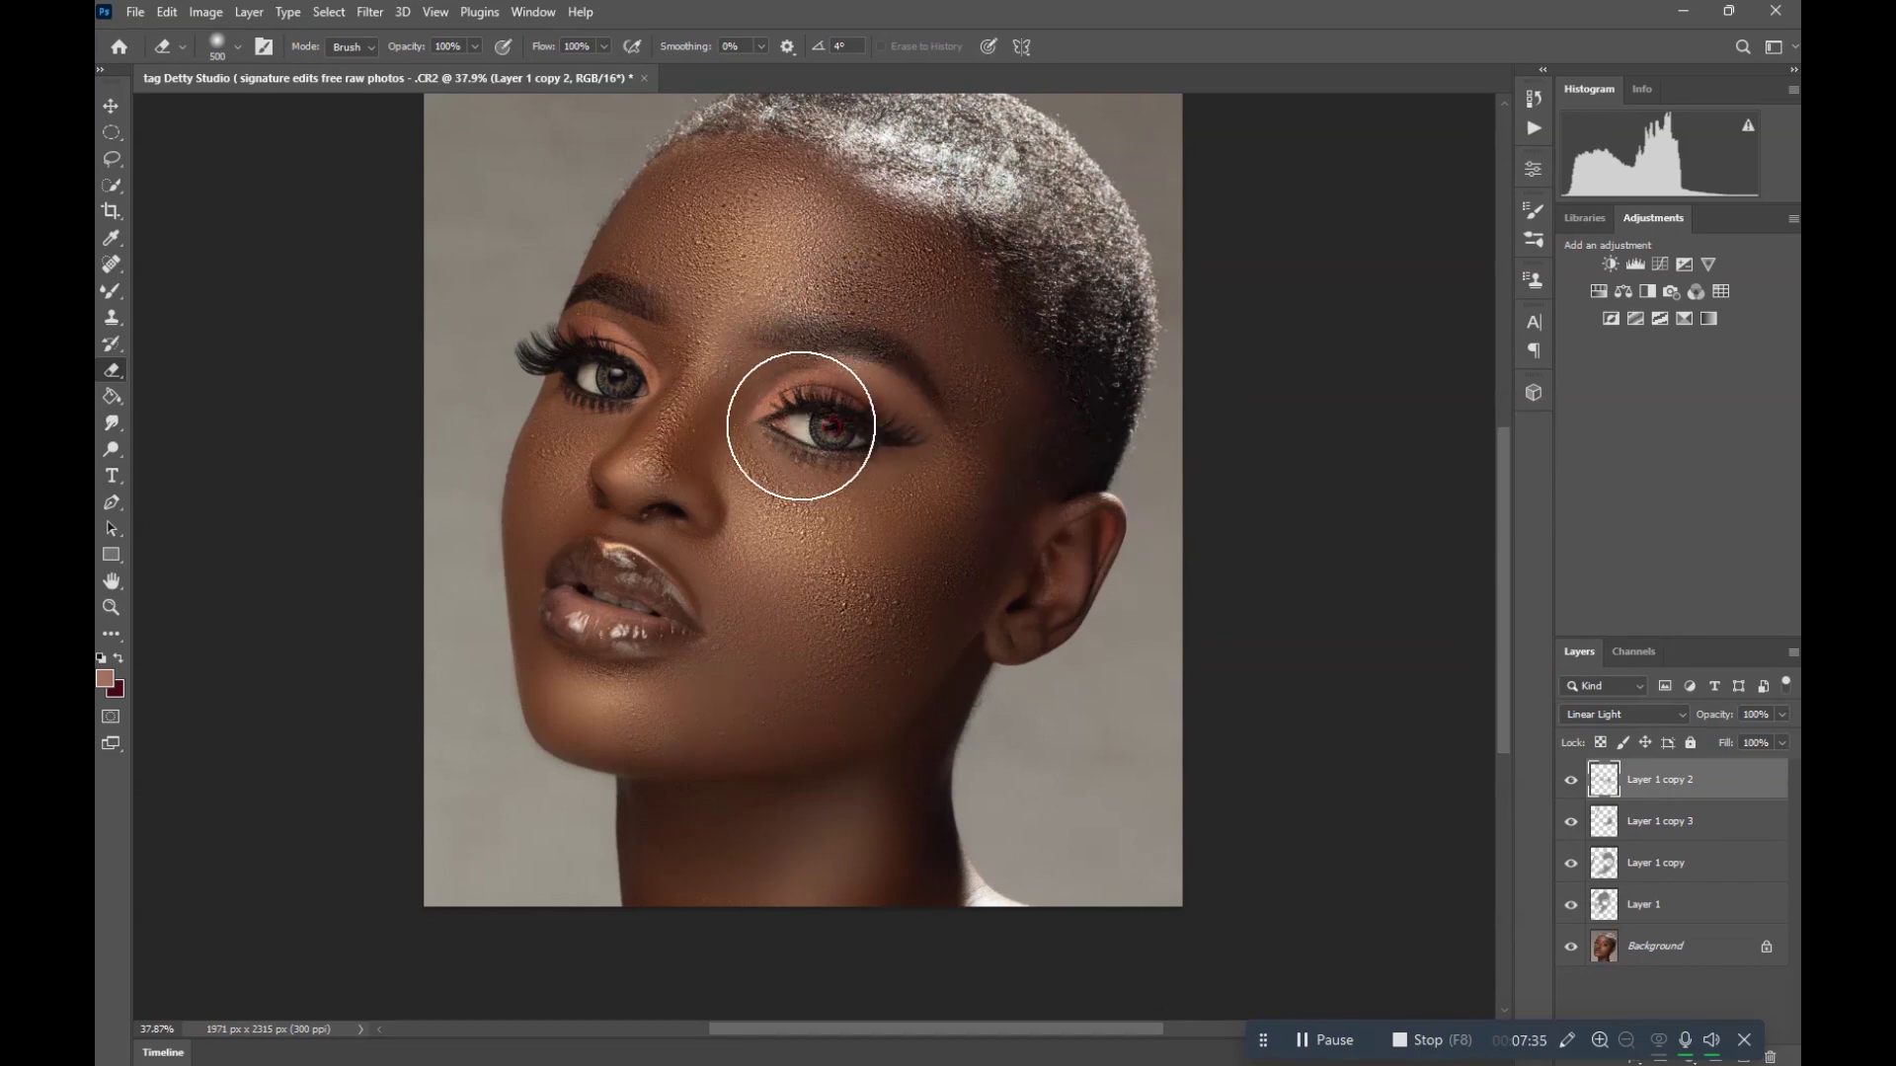
{"action": "scroll", "coordinate": [750, 464], "scroll_direction": "down", "scroll_amount": 2}
{"action": "scroll", "coordinate": [738, 481], "scroll_direction": "up", "scroll_amount": 2}
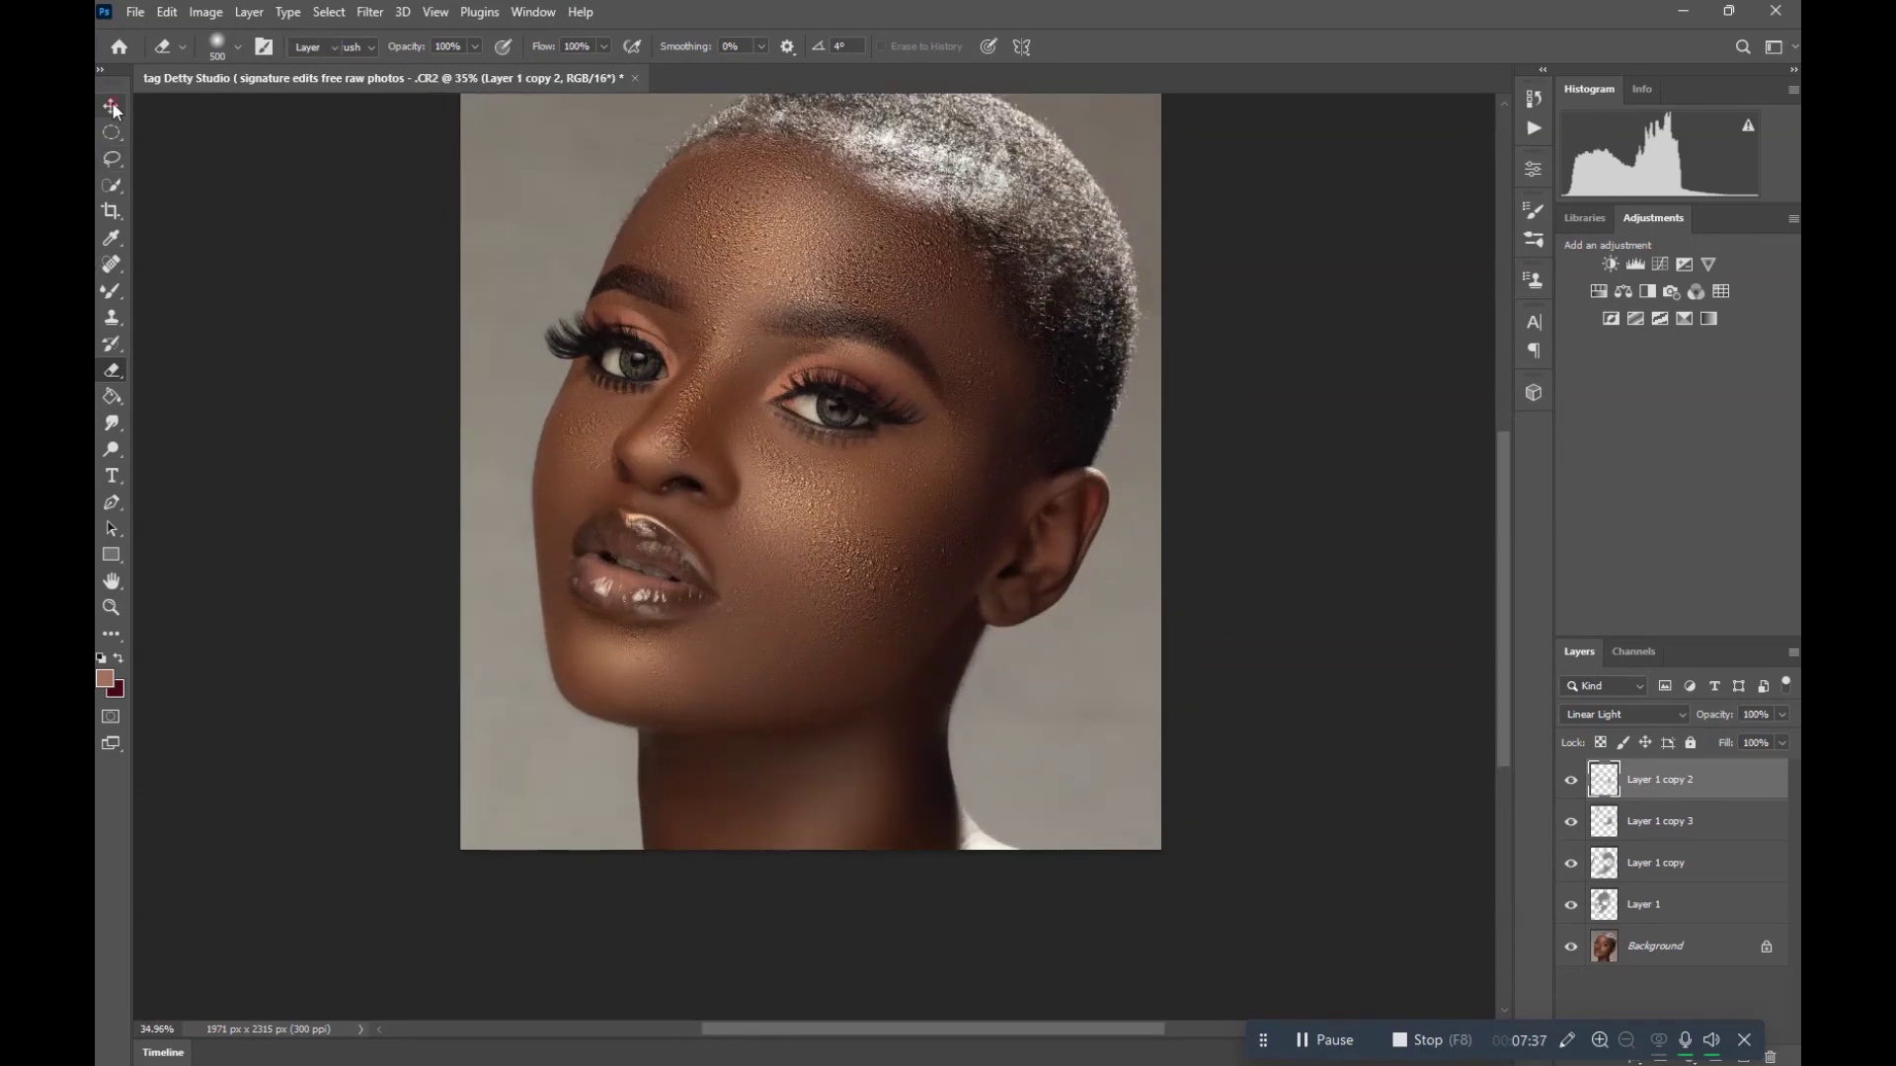
- Lower the opacity of Layer 1 copy to 55%
{"action": "left_click", "coordinate": [112, 106]}
{"action": "left_click", "coordinate": [807, 582]}
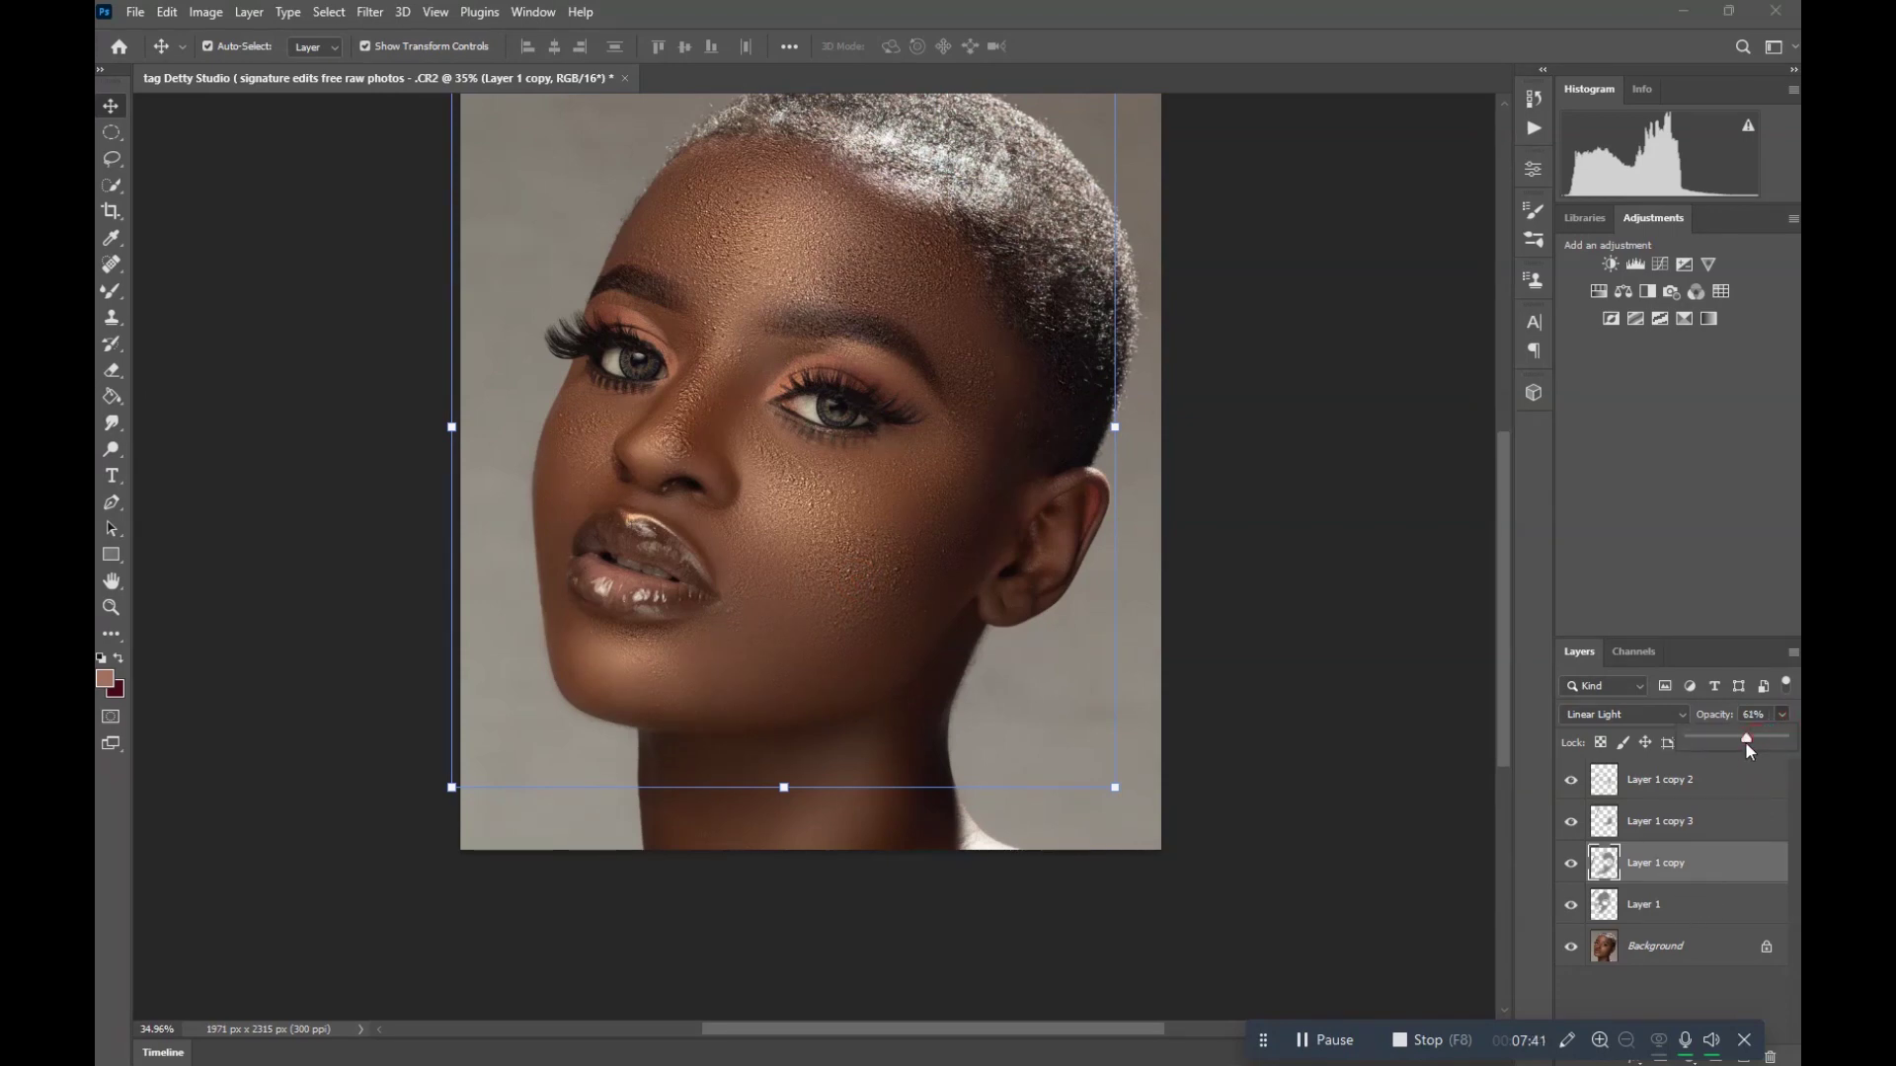
{"action": "scroll", "coordinate": [309, 592], "scroll_direction": "down", "scroll_amount": 2}
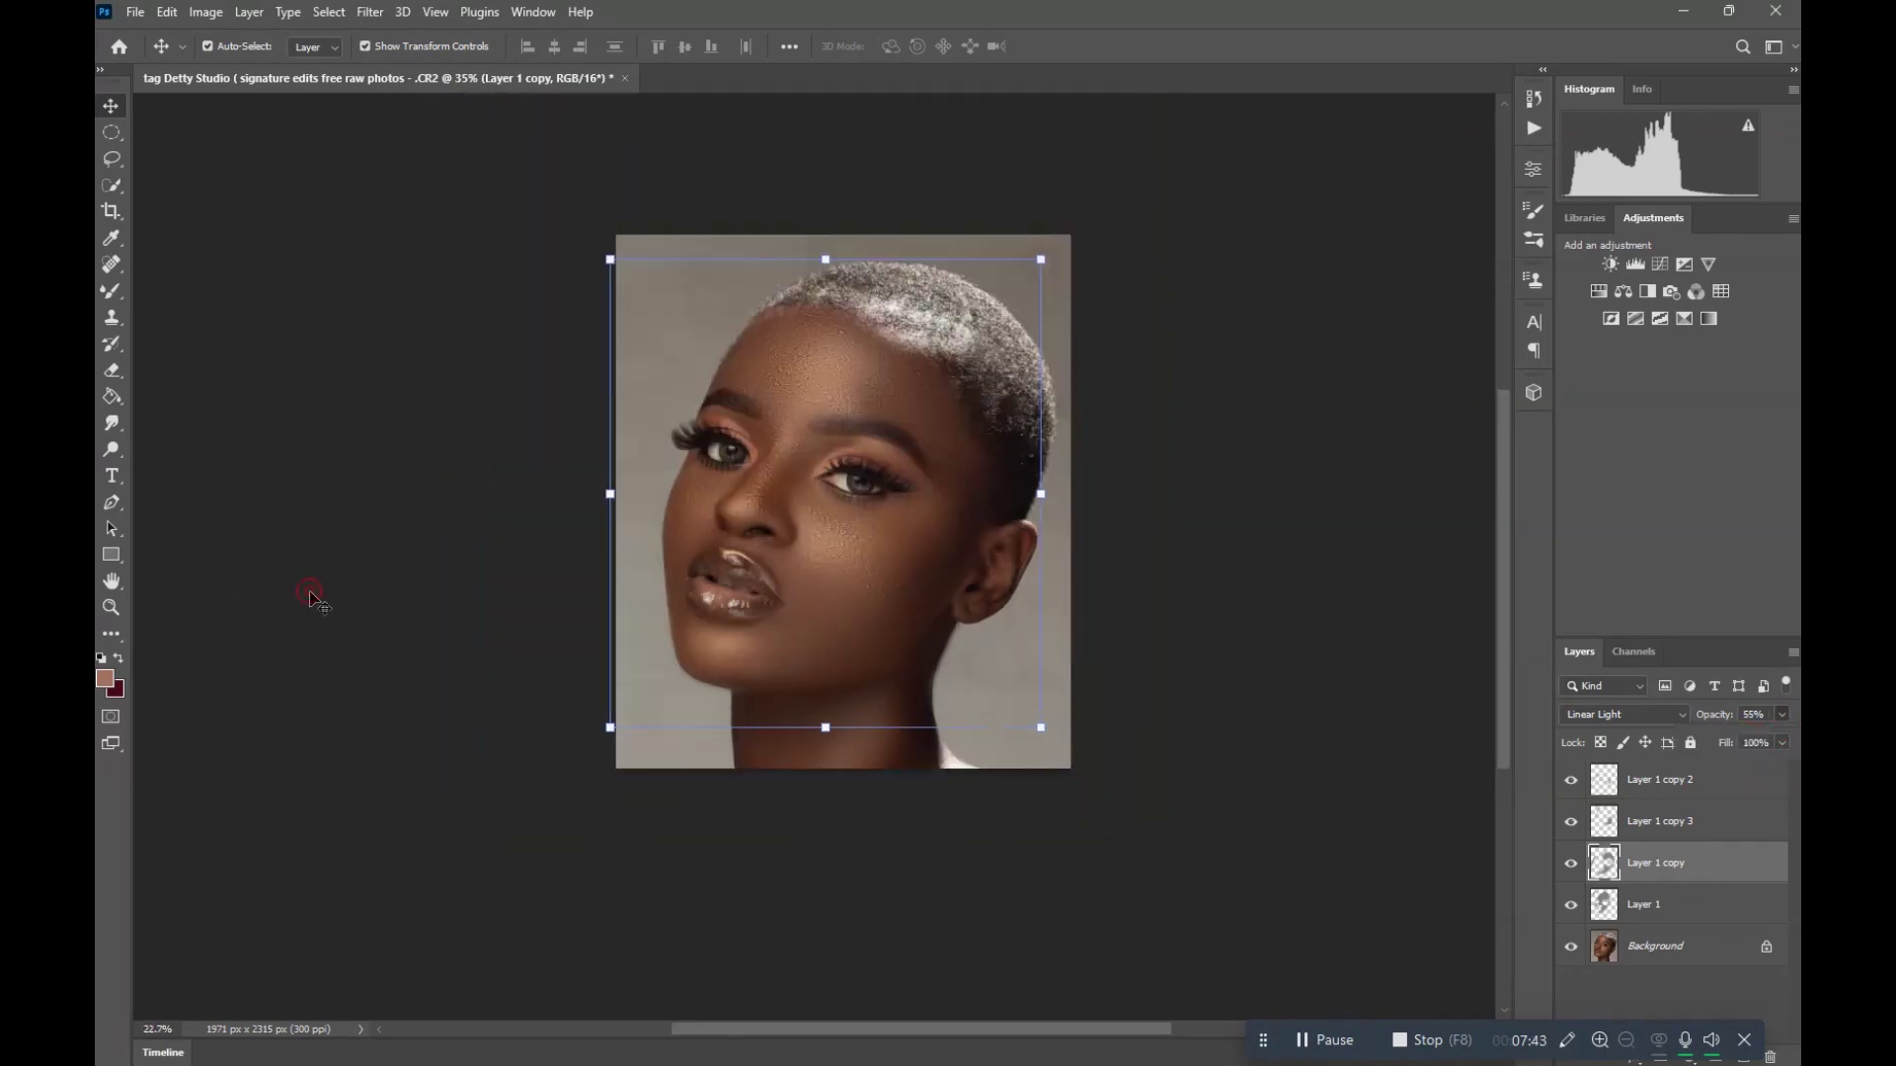
{"action": "left_click", "coordinate": [309, 592]}
{"action": "scroll", "coordinate": [854, 538], "scroll_direction": "up", "scroll_amount": 3}
{"action": "scroll", "coordinate": [864, 536], "scroll_direction": "up", "scroll_amount": 1}
- Compare the face with and without Layer 1, then lower that layer's opacity to 60%
{"action": "left_click", "coordinate": [1642, 906]}
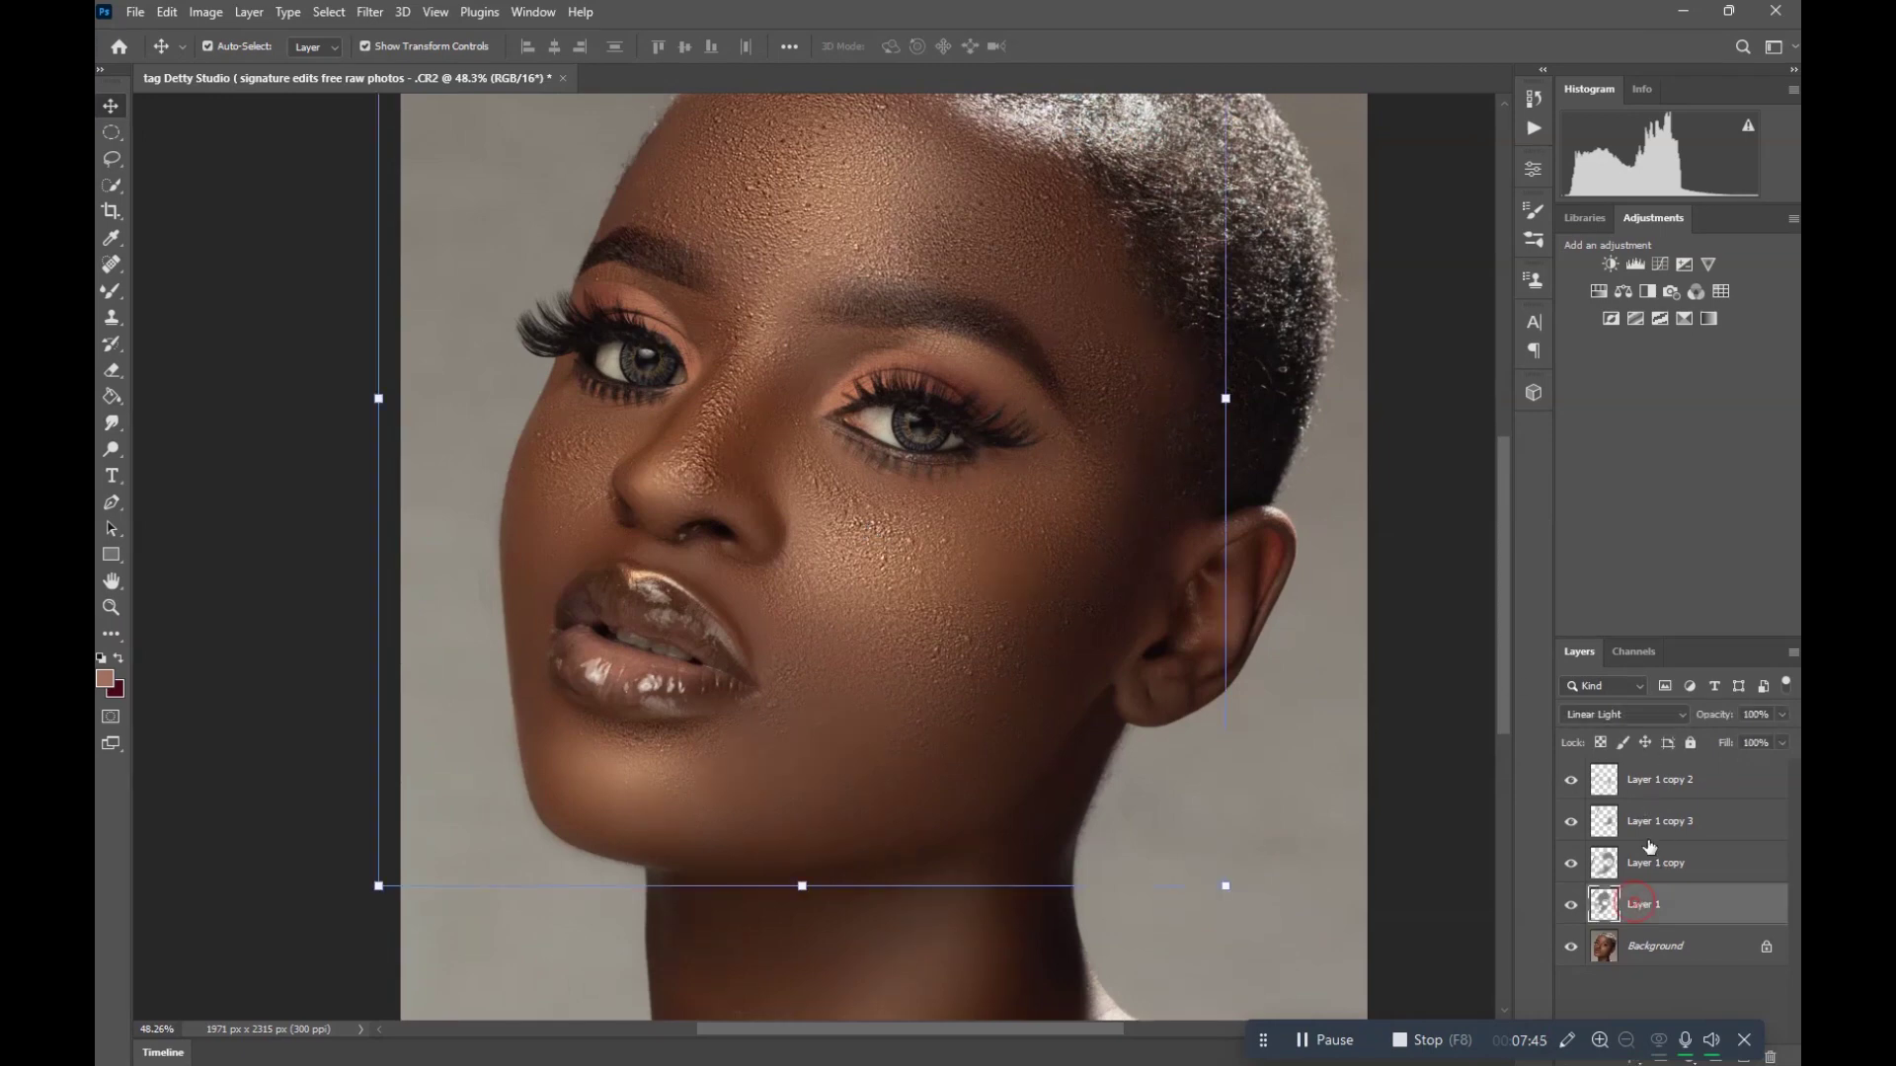
{"action": "left_click", "coordinate": [1573, 907]}
{"action": "left_click", "coordinate": [1572, 907]}
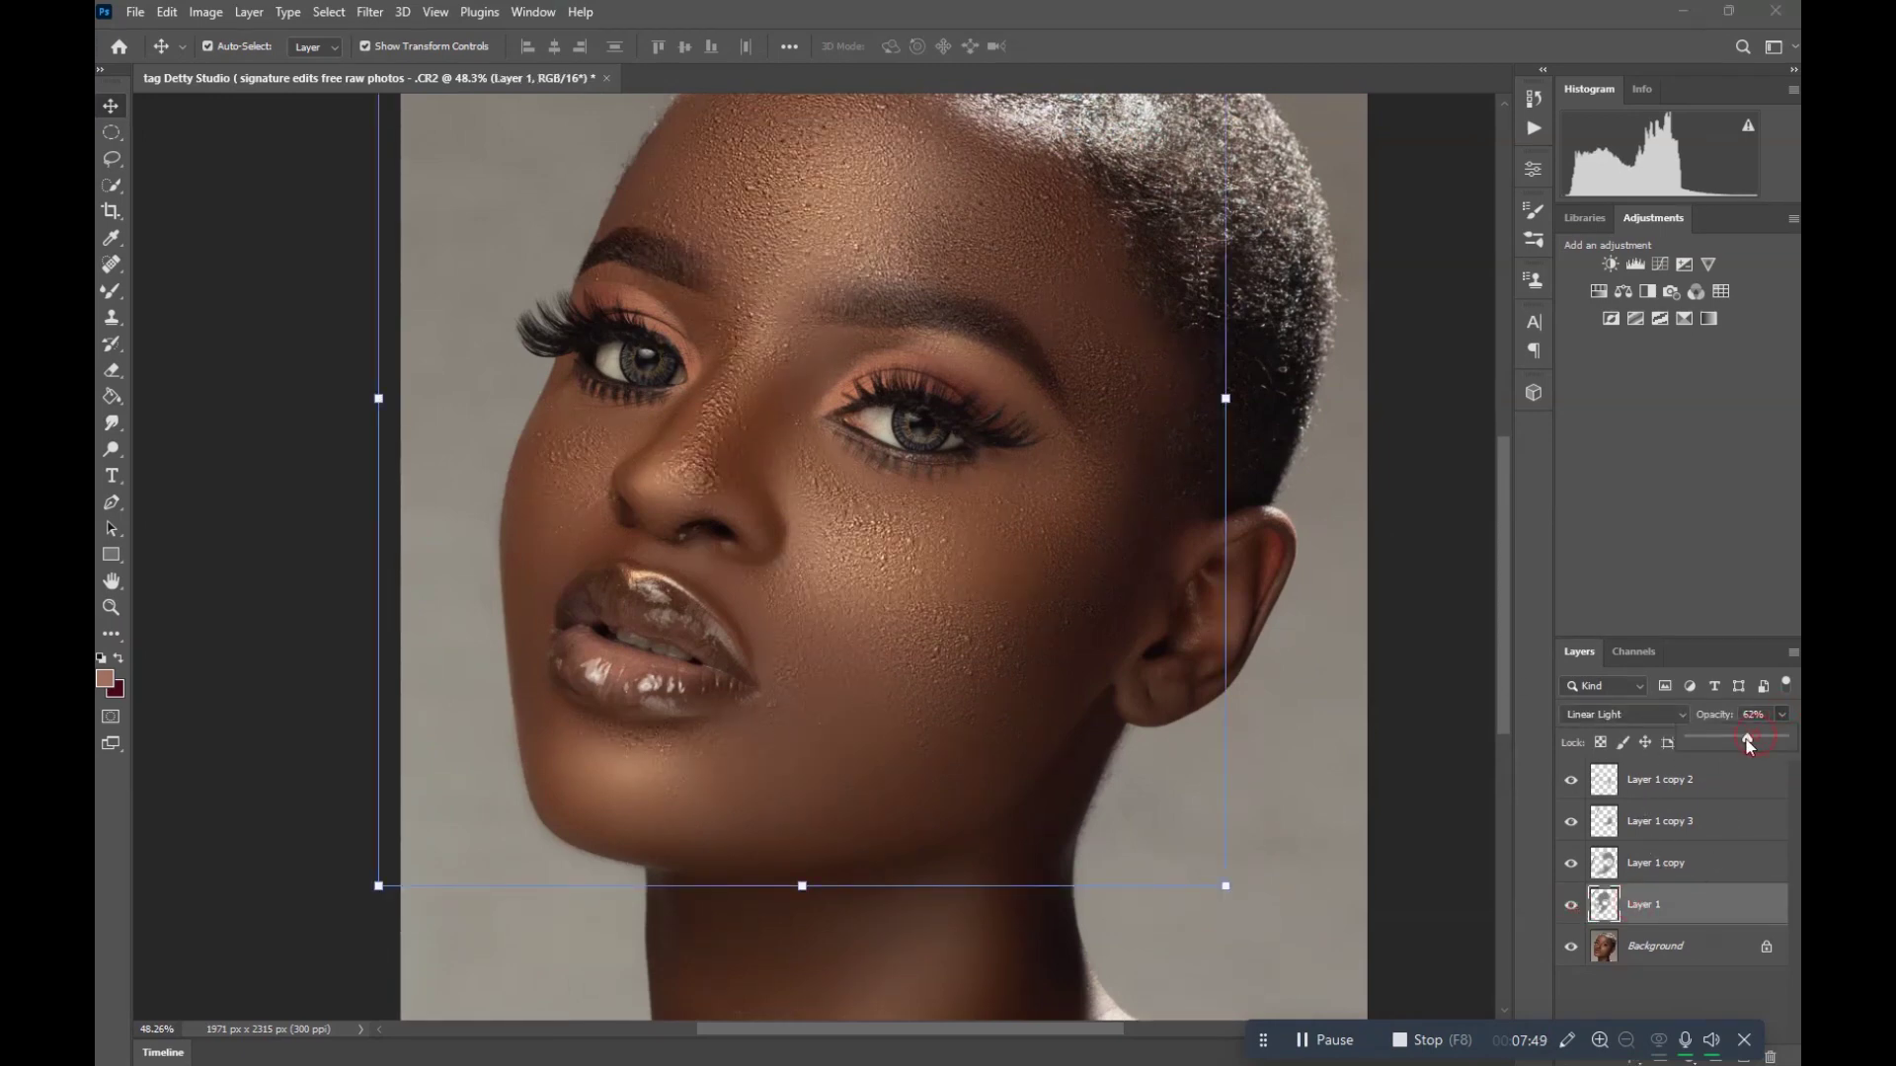
{"action": "scroll", "coordinate": [980, 604], "scroll_direction": "down", "scroll_amount": 2}
{"action": "left_click", "coordinate": [424, 487]}
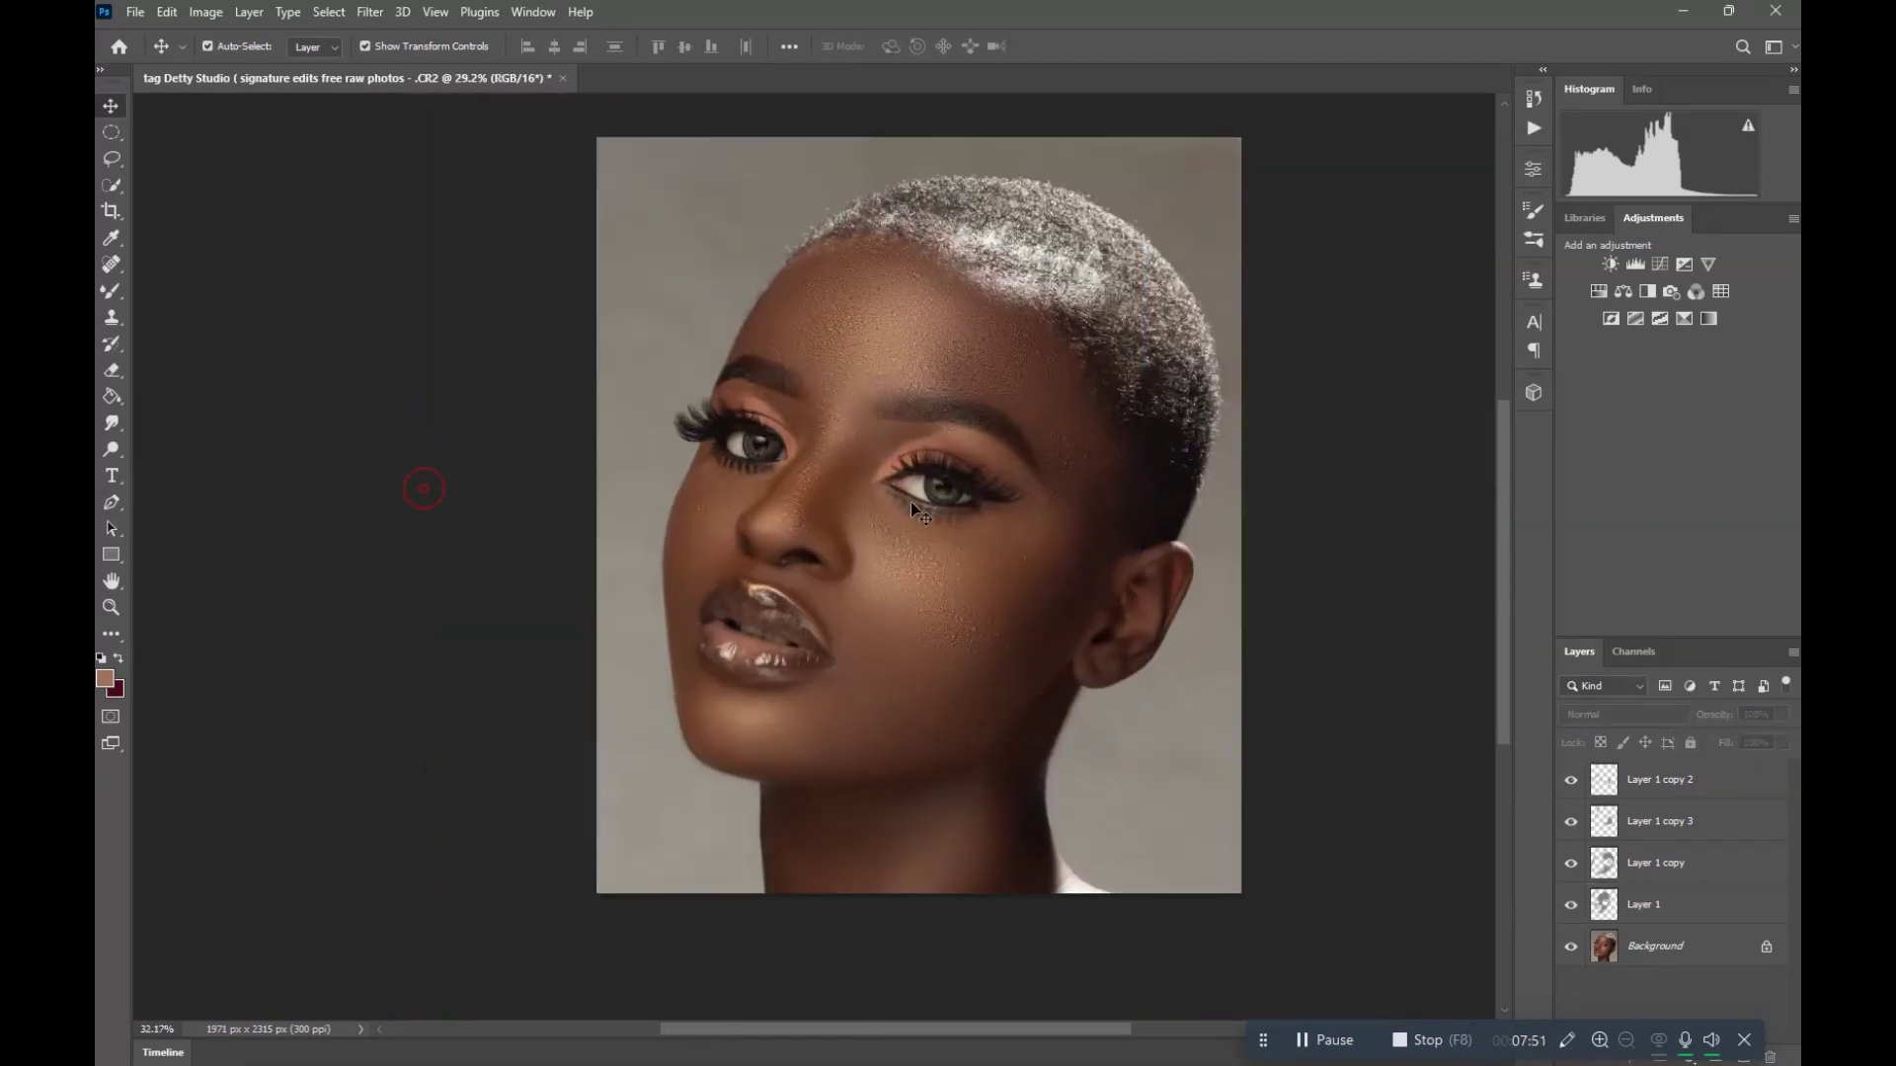
- Compare the face with and without Layer 1 copy 2, leaving the layer visible
{"action": "scroll", "coordinate": [893, 336], "scroll_direction": "up", "scroll_amount": 3}
{"action": "scroll", "coordinate": [1009, 388], "scroll_direction": "down", "scroll_amount": 5}
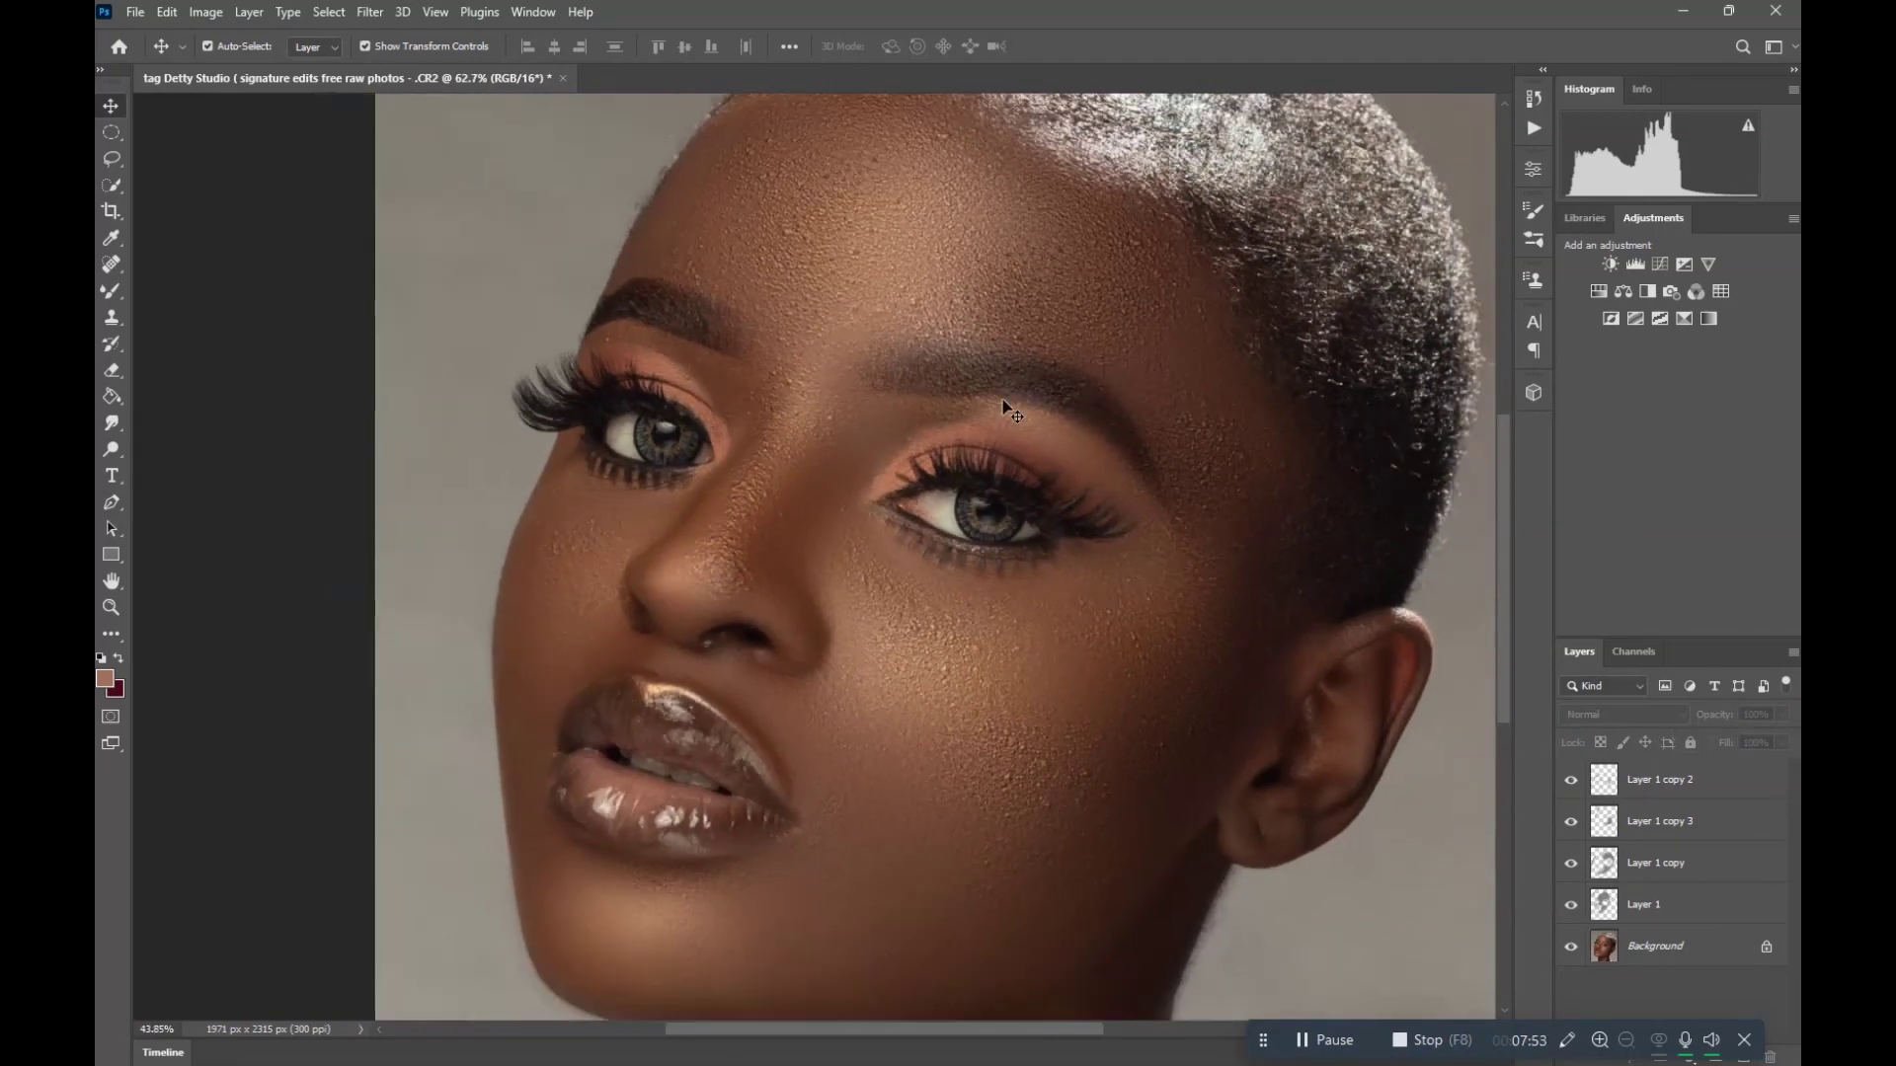
{"action": "scroll", "coordinate": [982, 458], "scroll_direction": "up", "scroll_amount": 3}
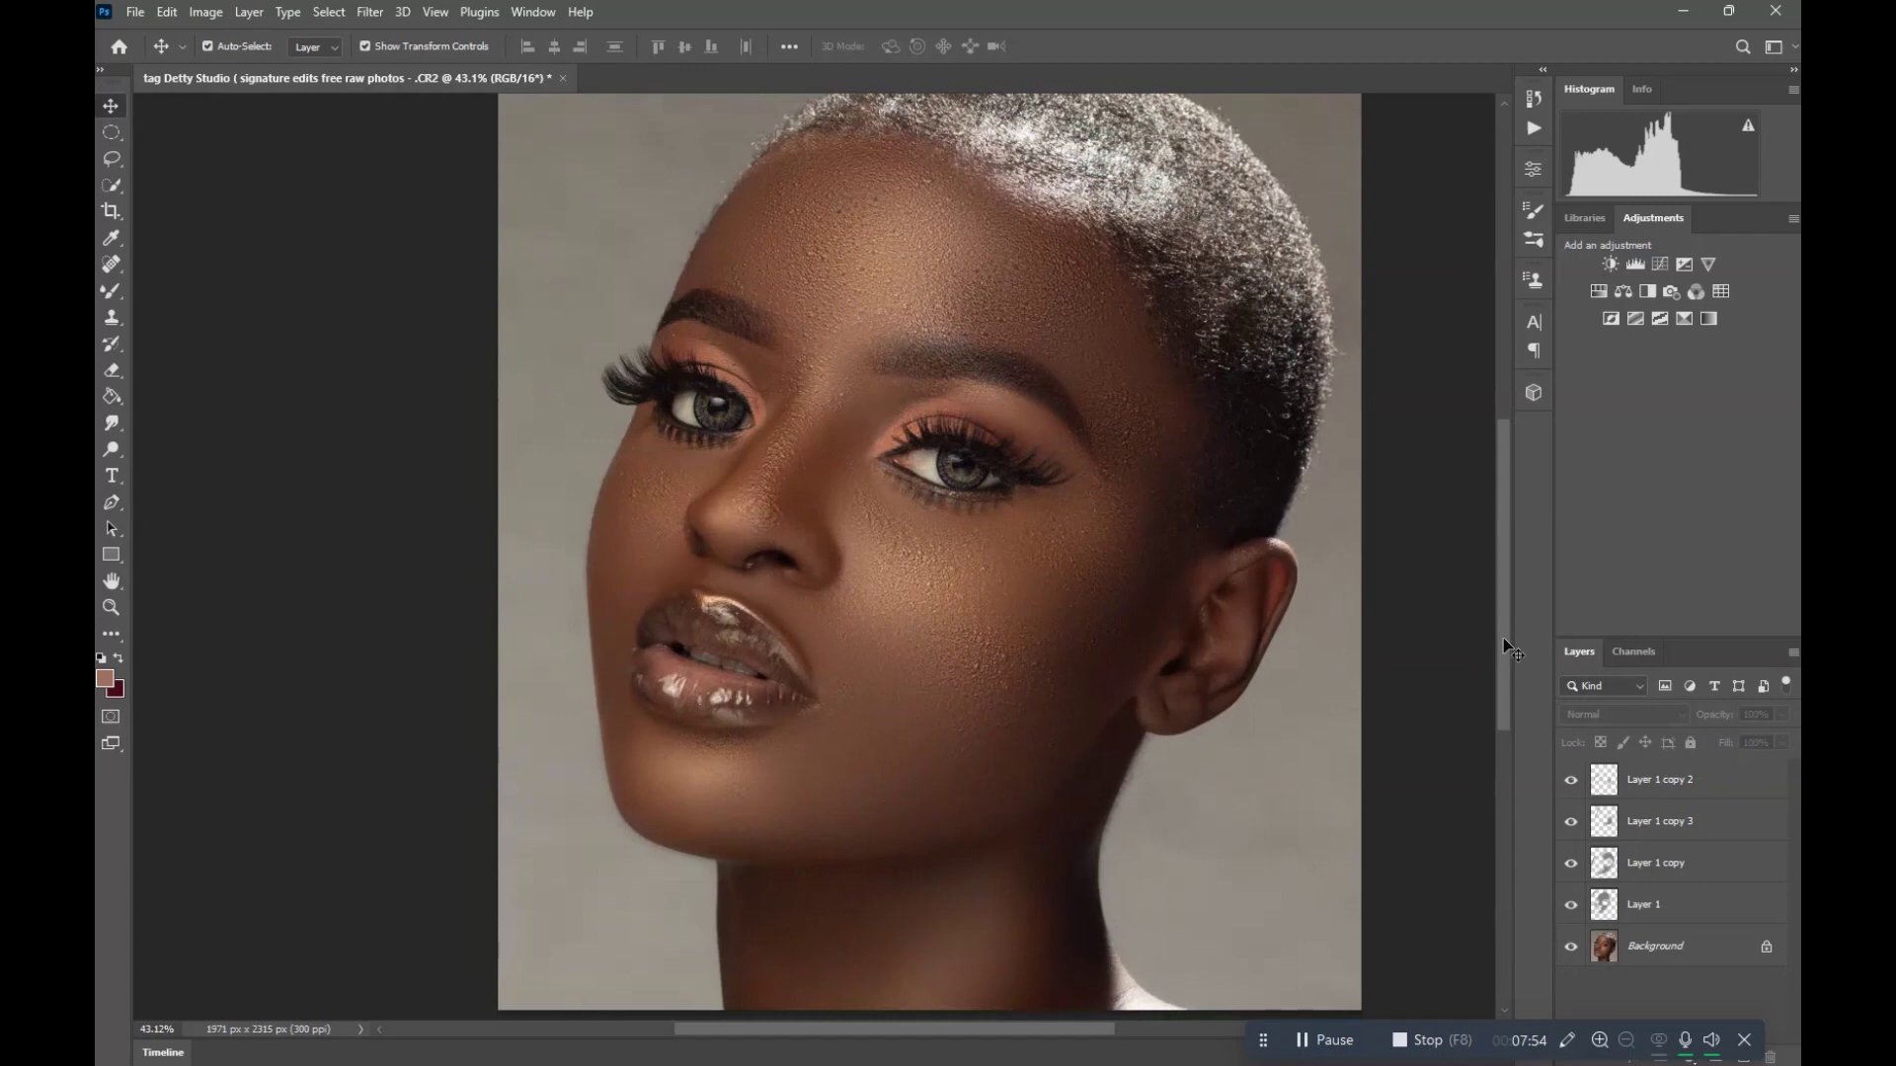
{"action": "left_click", "coordinate": [1679, 791]}
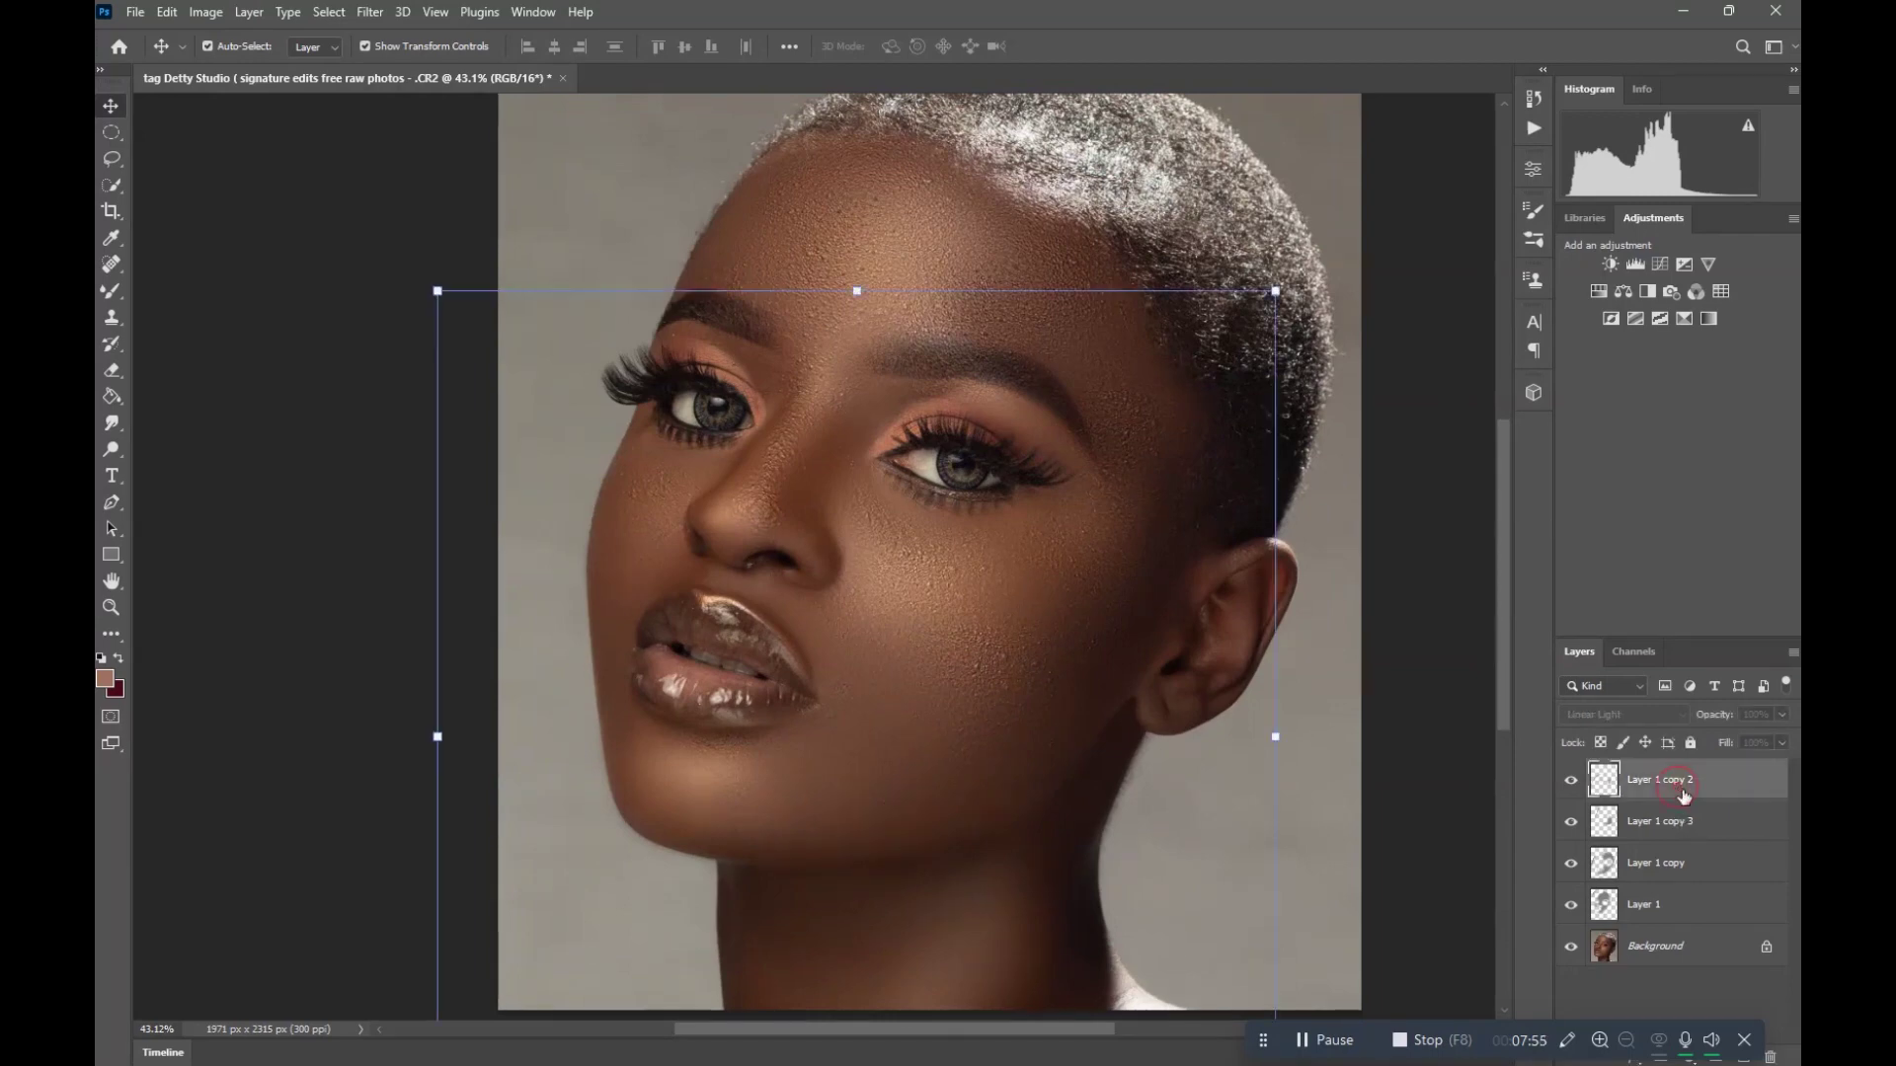
{"action": "left_click", "coordinate": [1571, 790]}
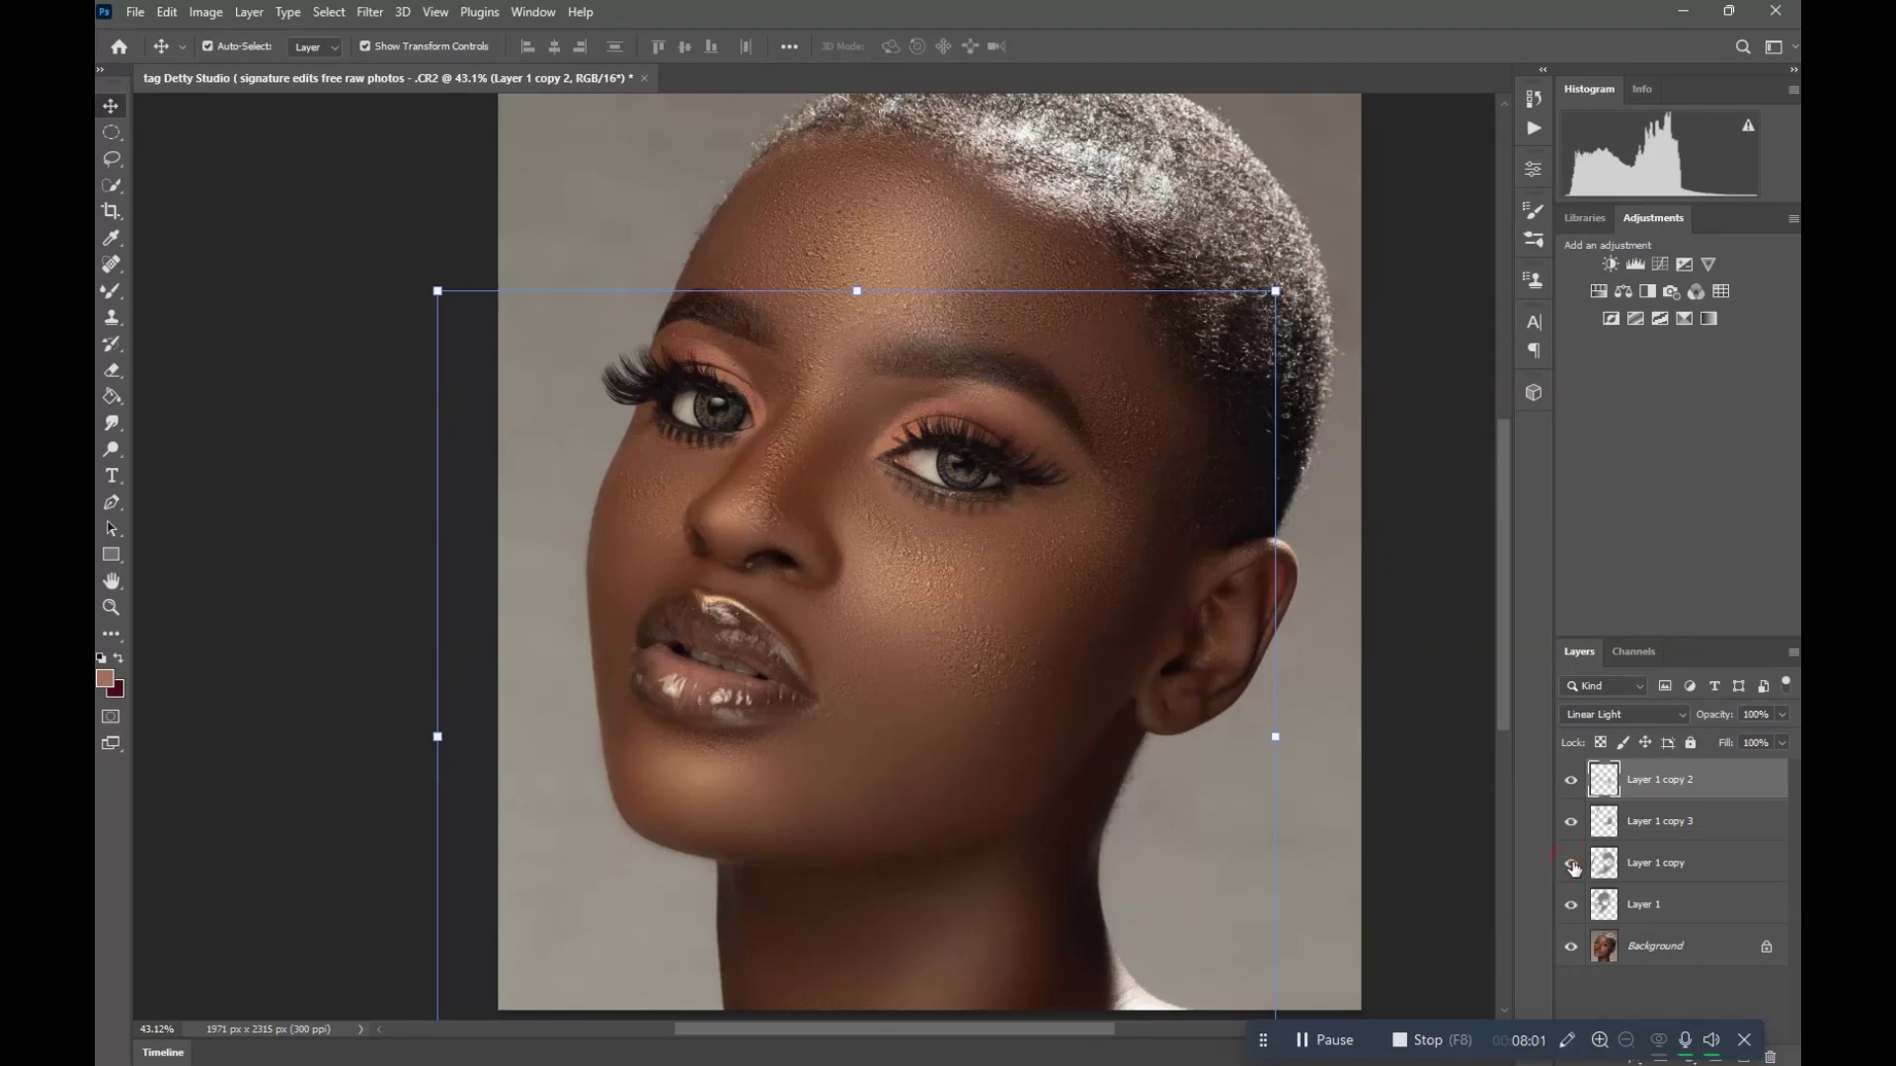
- Erase the texture over the eyebrow nearest the ear on Layer 1 copy with a size 125 eraser
{"action": "left_click", "coordinate": [1665, 867]}
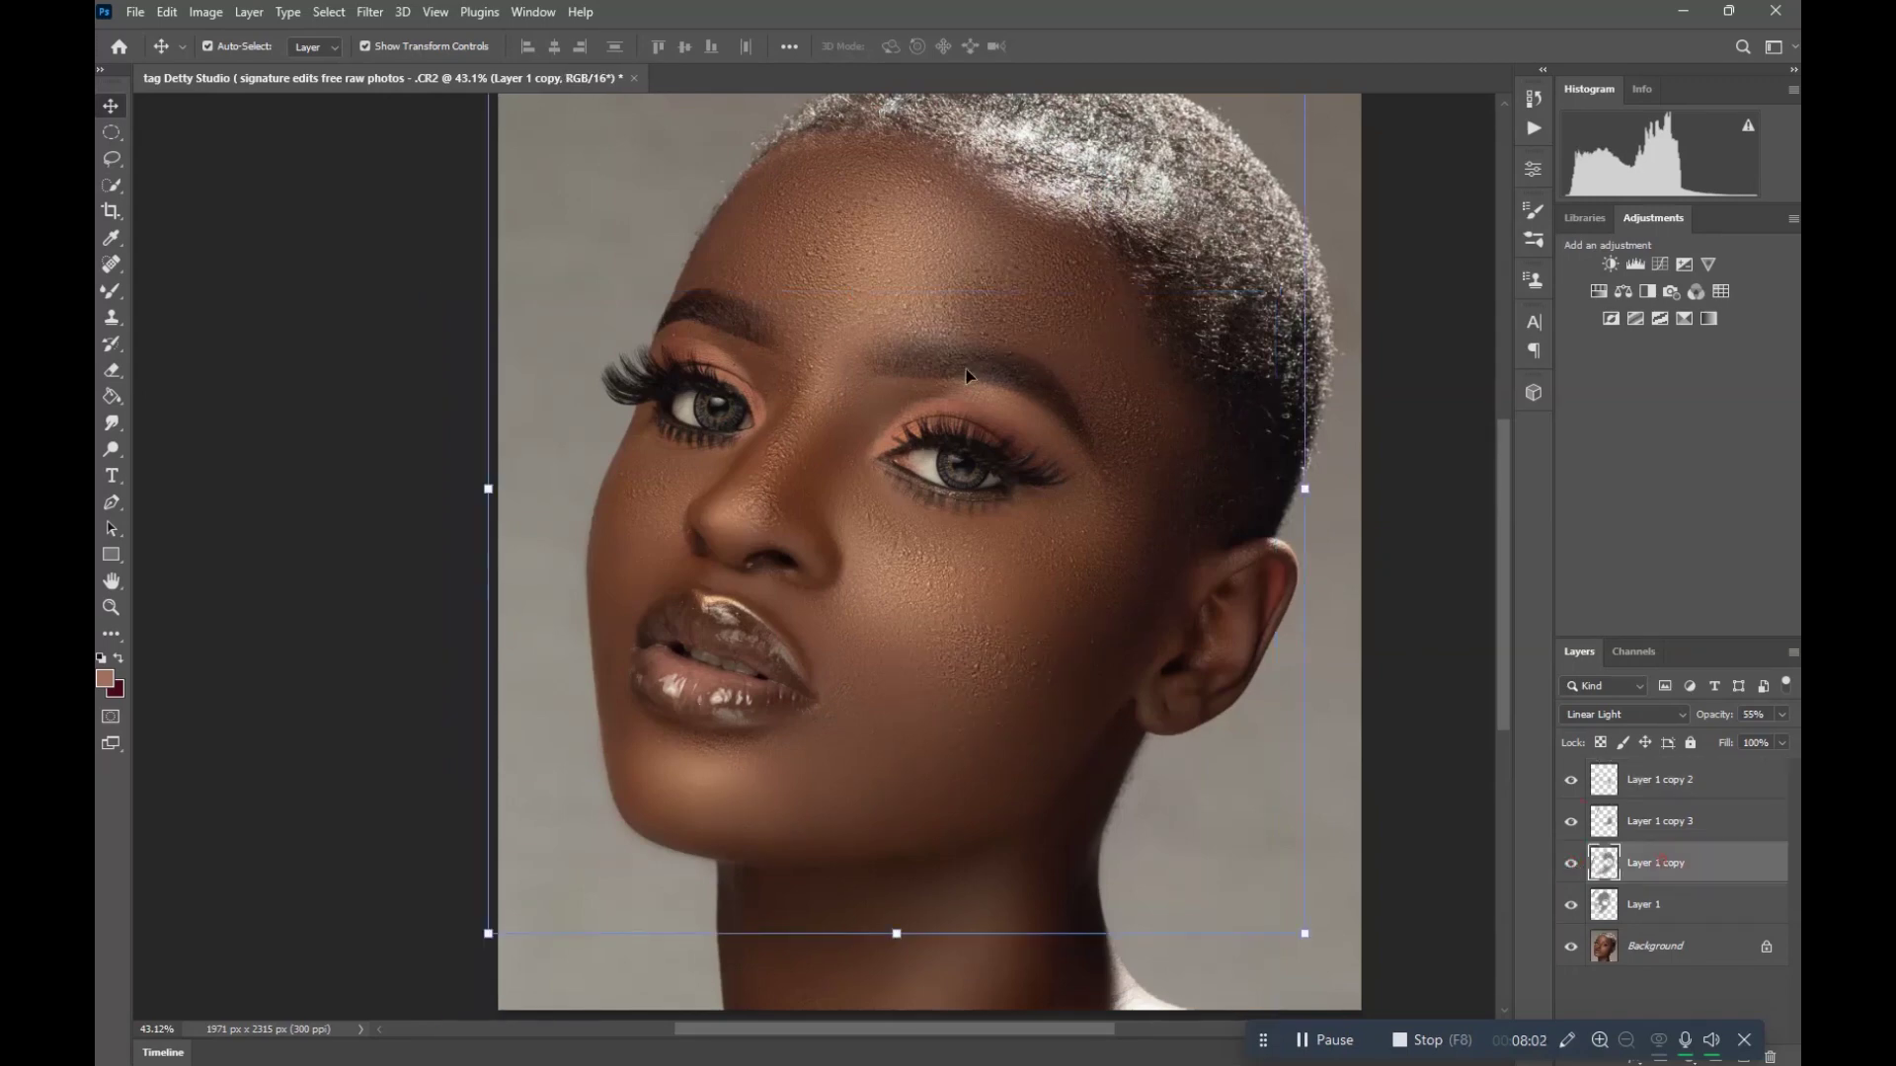
{"action": "left_click", "coordinate": [112, 370]}
{"action": "scroll", "coordinate": [1027, 405], "scroll_direction": "up", "scroll_amount": 2}
{"action": "key", "text": "bracketleft"}
{"action": "key", "text": "bracketleft"}
{"action": "key", "text": "bracketleft"}
{"action": "key", "text": "bracketleft"}
{"action": "key", "text": "bracketleft"}
{"action": "key", "text": "bracketleft"}
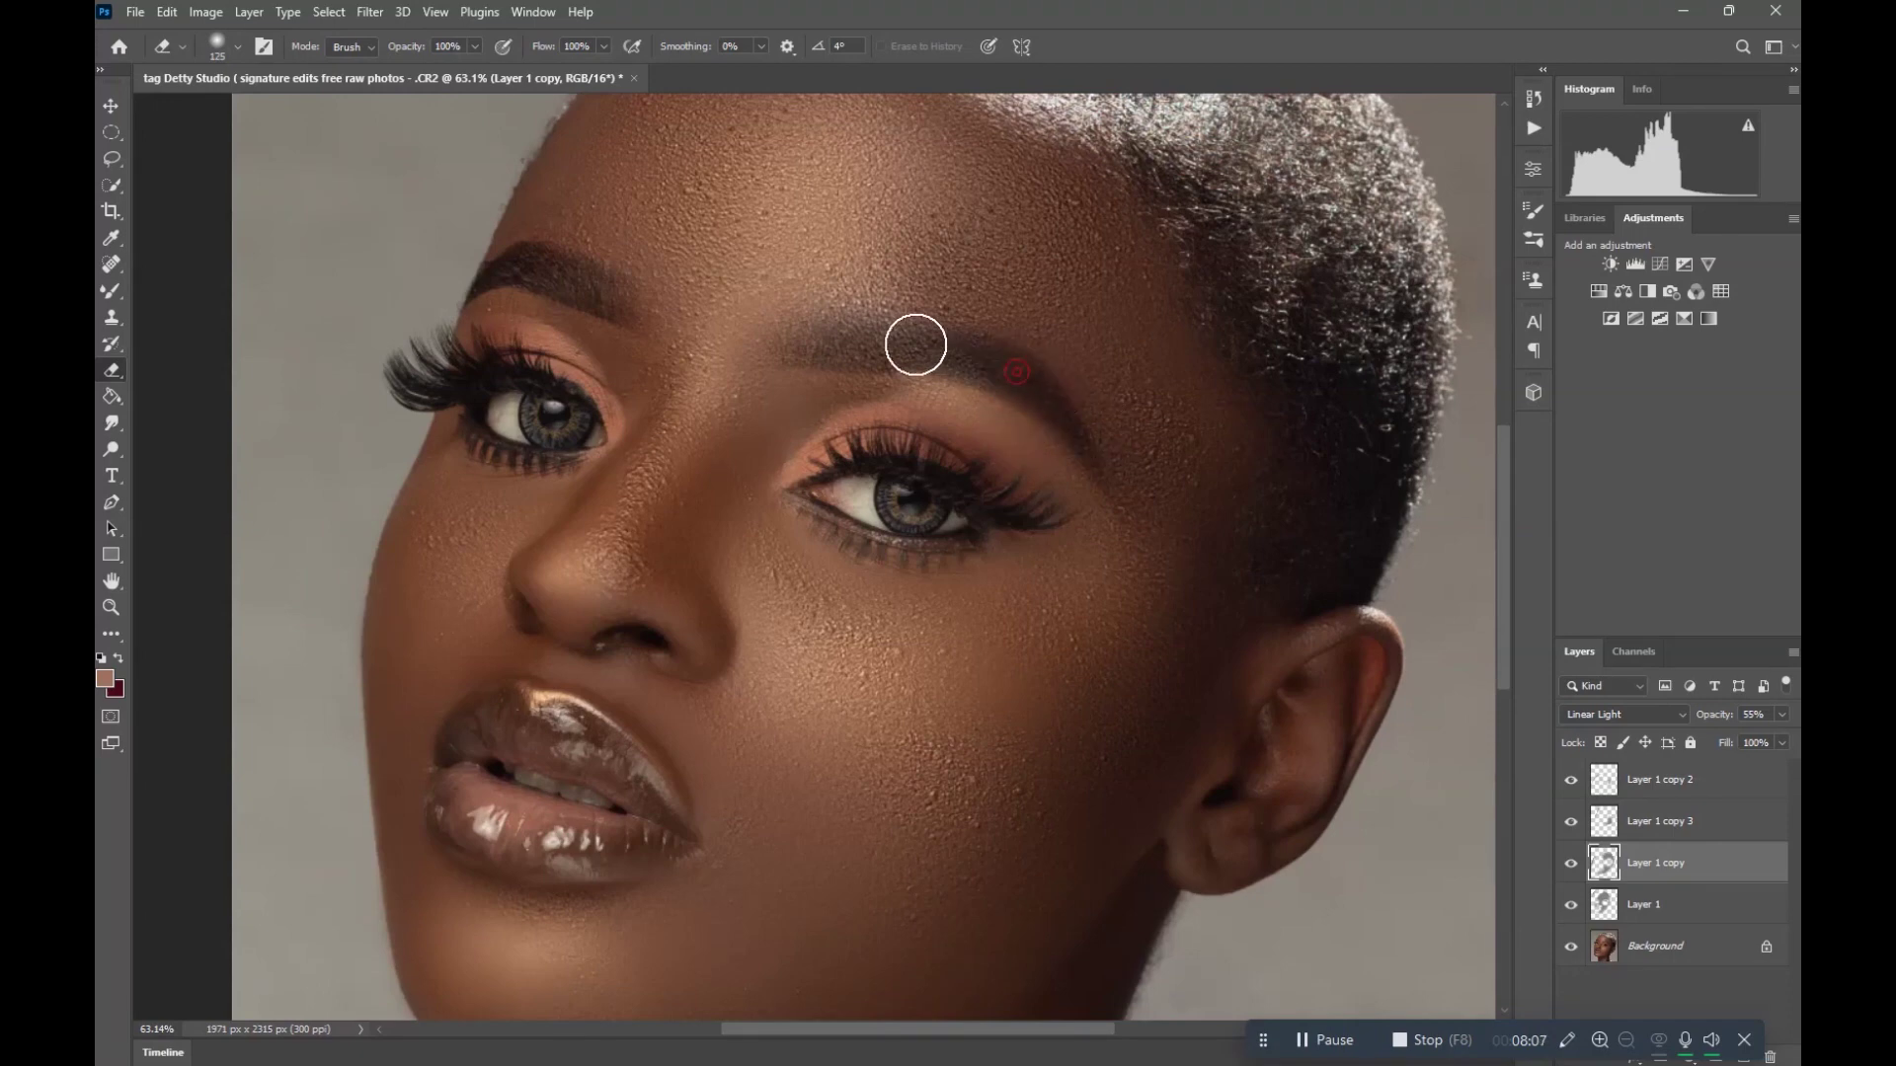
{"action": "scroll", "coordinate": [927, 364], "scroll_direction": "down", "scroll_amount": 2}
{"action": "scroll", "coordinate": [926, 363], "scroll_direction": "down", "scroll_amount": 3}
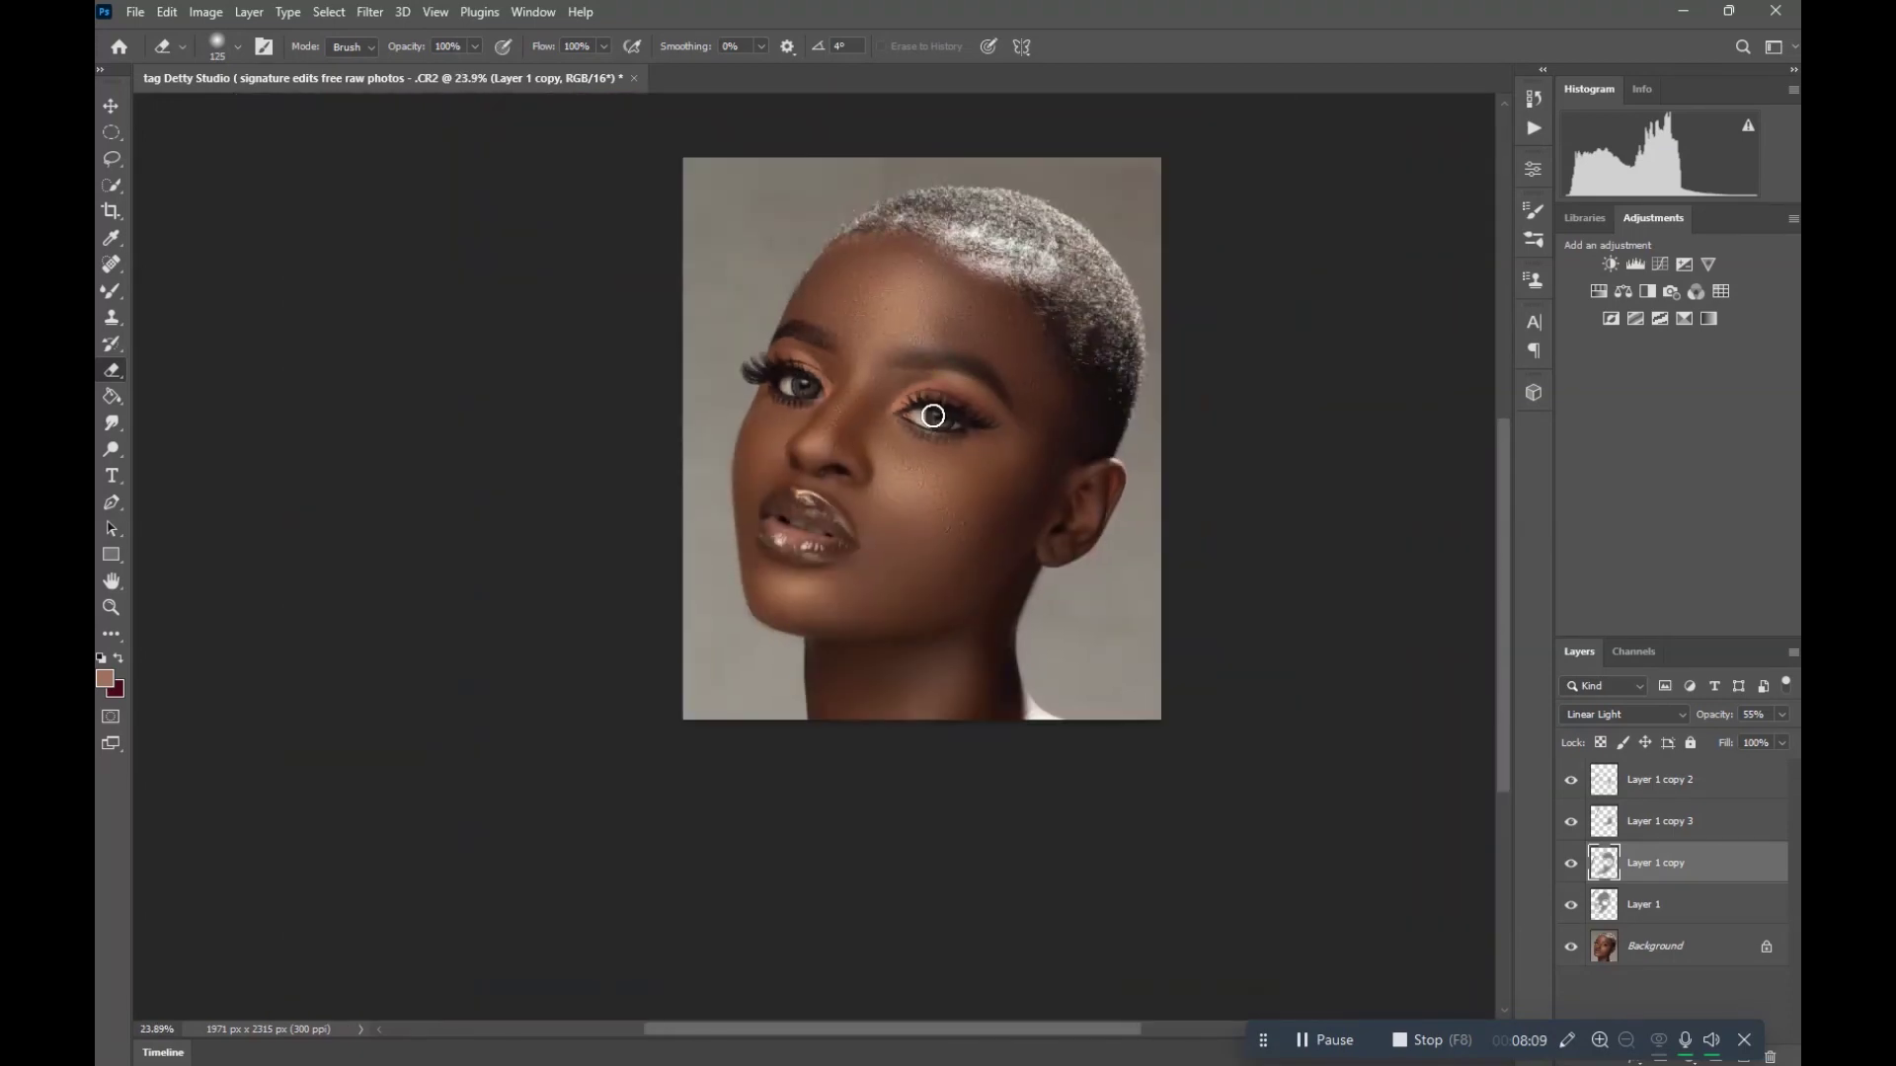
- Erase the texture over the eyebrows on Layer 1 with the size 125 eraser
{"action": "scroll", "coordinate": [928, 408], "scroll_direction": "up", "scroll_amount": 3}
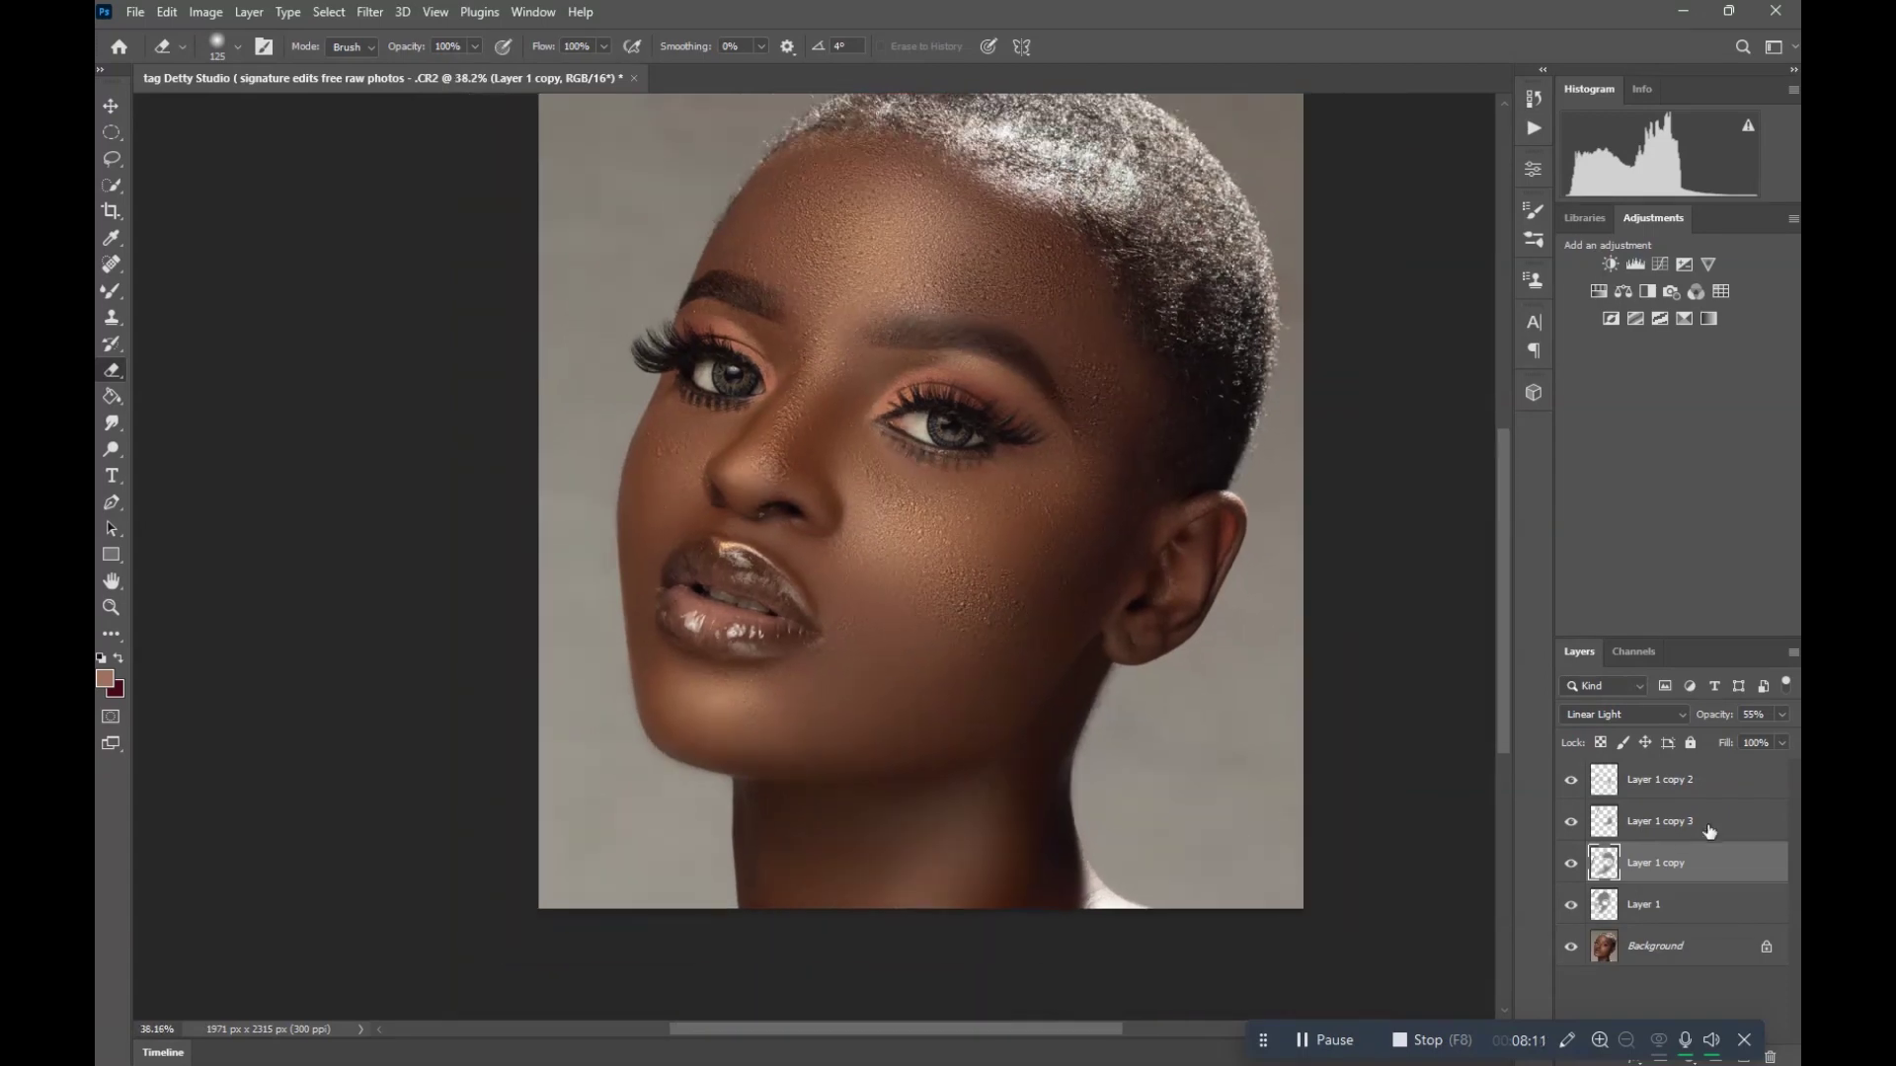
{"action": "left_click", "coordinate": [1593, 921]}
{"action": "scroll", "coordinate": [657, 429], "scroll_direction": "up", "scroll_amount": 2}
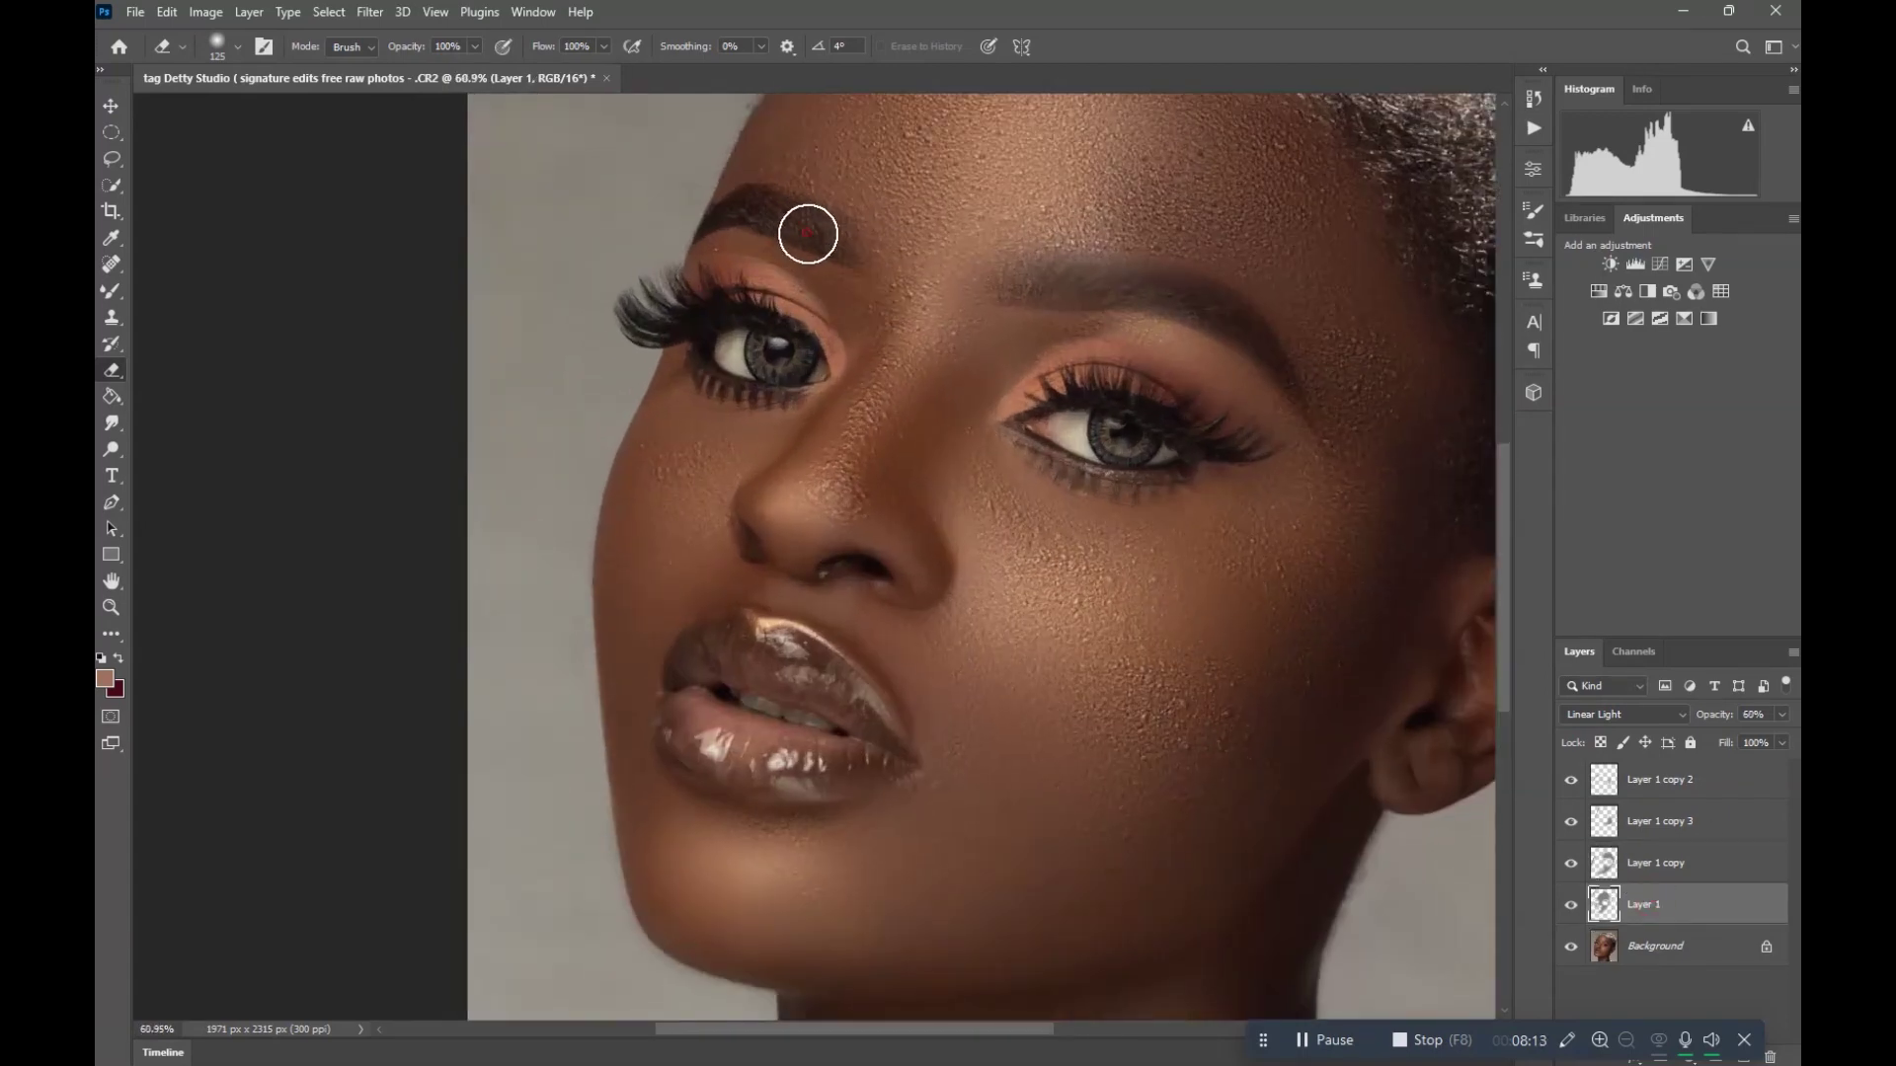
{"action": "scroll", "coordinate": [825, 237], "scroll_direction": "down", "scroll_amount": 4}
{"action": "scroll", "coordinate": [833, 233], "scroll_direction": "up", "scroll_amount": 4}
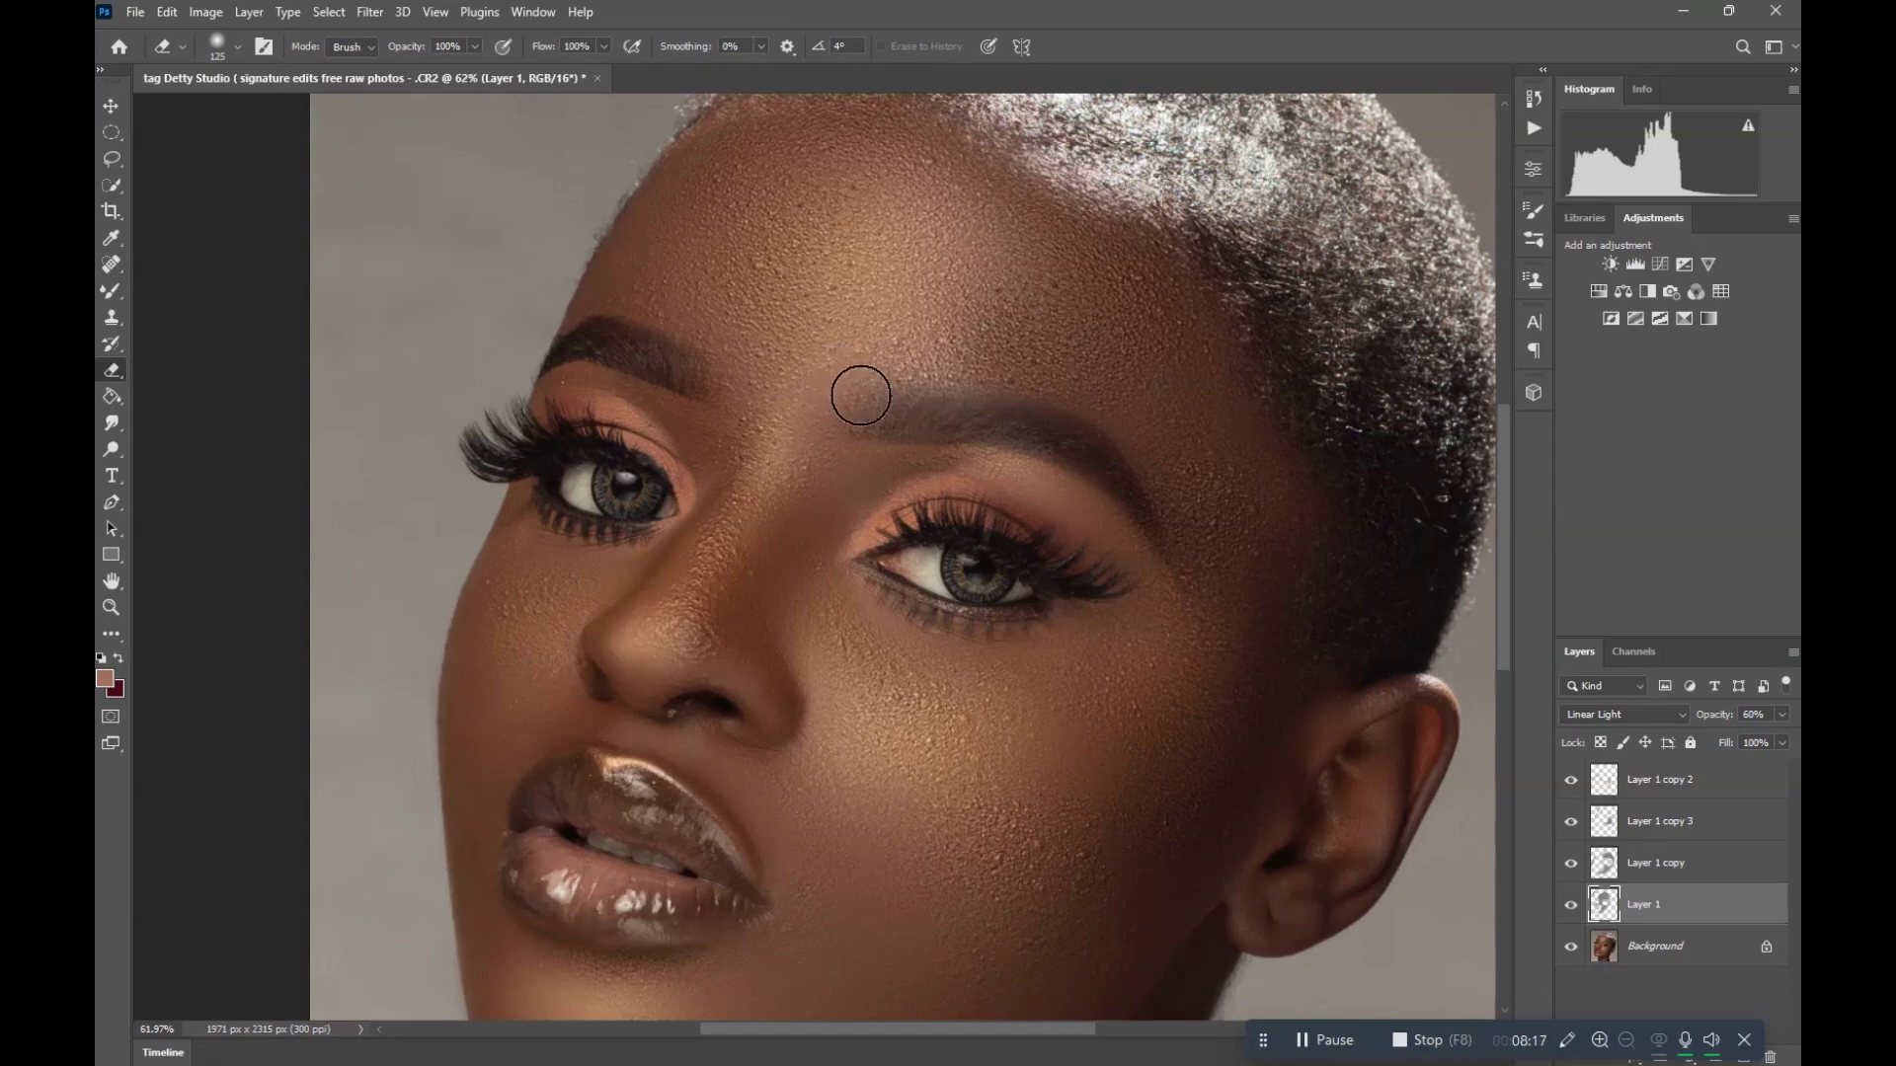
- Examine the blended skin texture on the forehead, nose, cheeks and lips, both close up and across the whole portrait
{"action": "scroll", "coordinate": [839, 399], "scroll_direction": "down", "scroll_amount": 2}
{"action": "scroll", "coordinate": [818, 424], "scroll_direction": "up", "scroll_amount": 2}
{"action": "scroll", "coordinate": [825, 593], "scroll_direction": "down", "scroll_amount": 2}
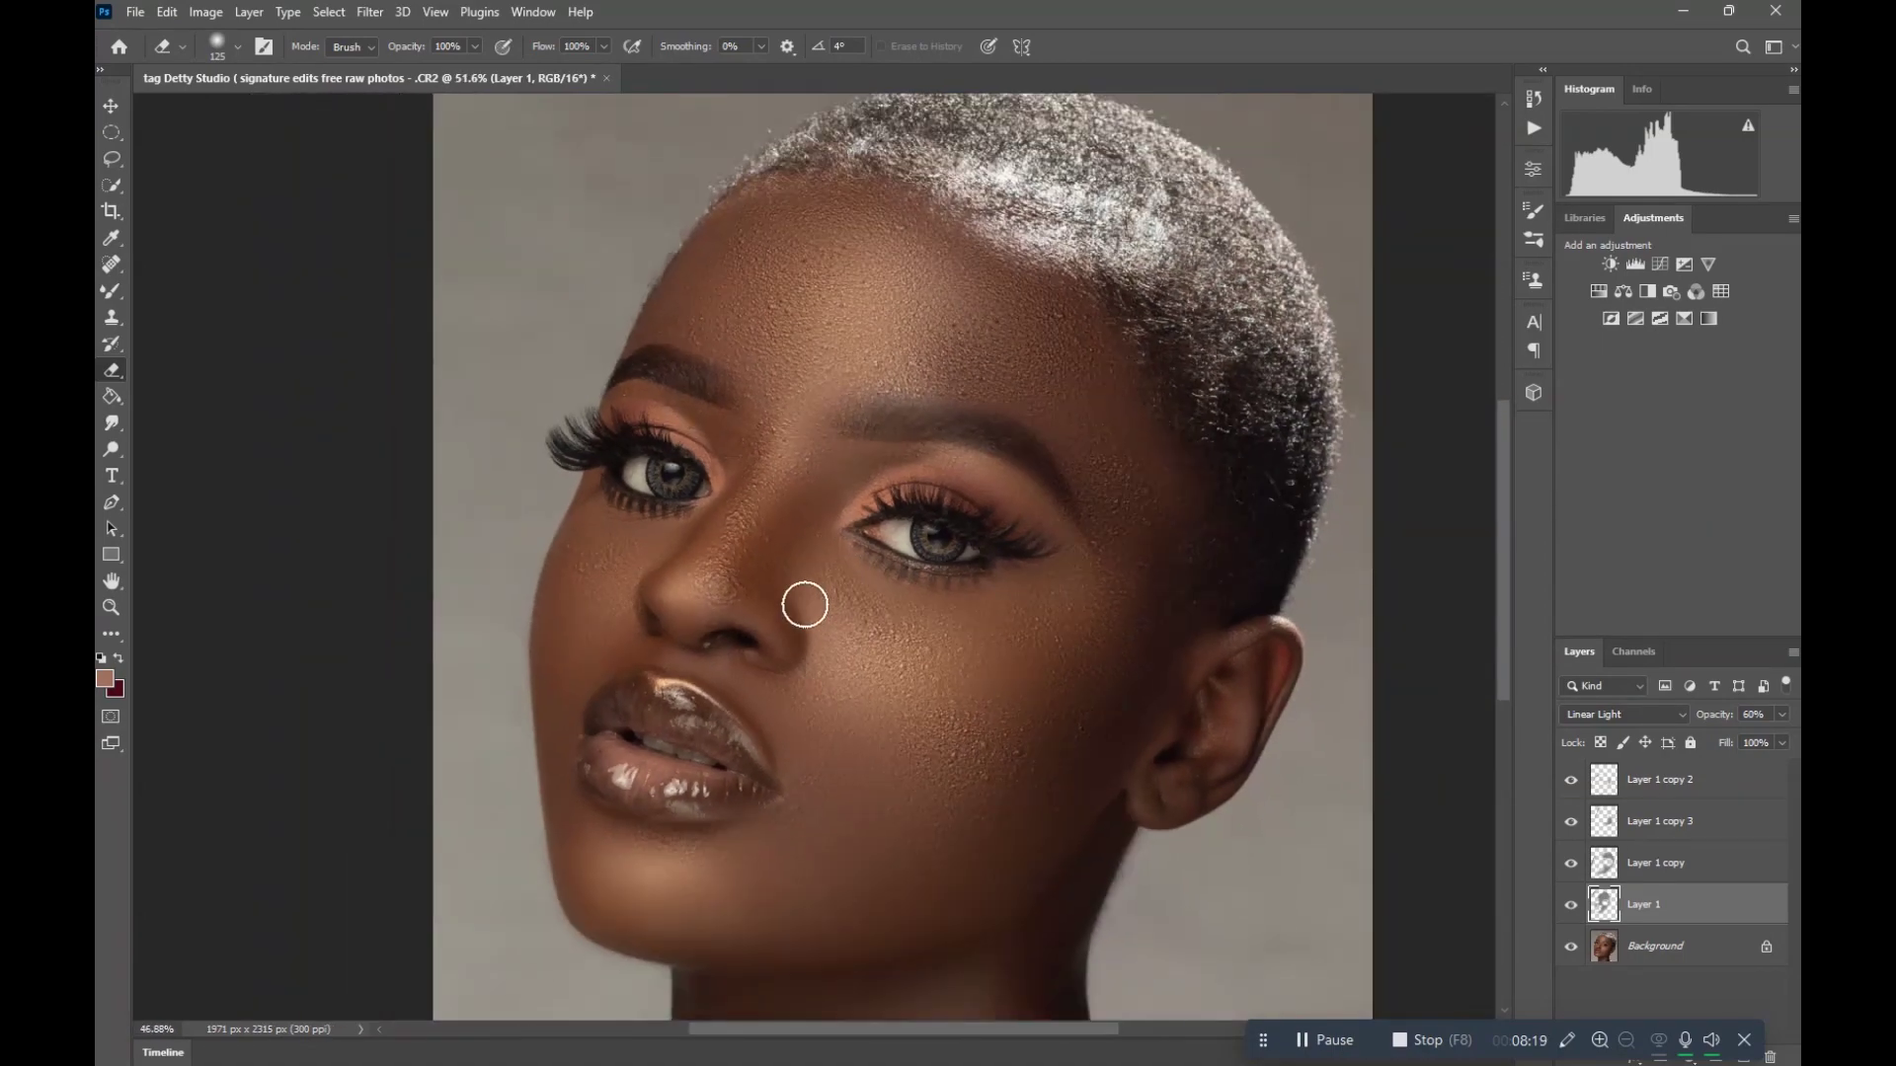
{"action": "scroll", "coordinate": [803, 606], "scroll_direction": "up", "scroll_amount": 1}
{"action": "scroll", "coordinate": [829, 521], "scroll_direction": "down", "scroll_amount": 1}
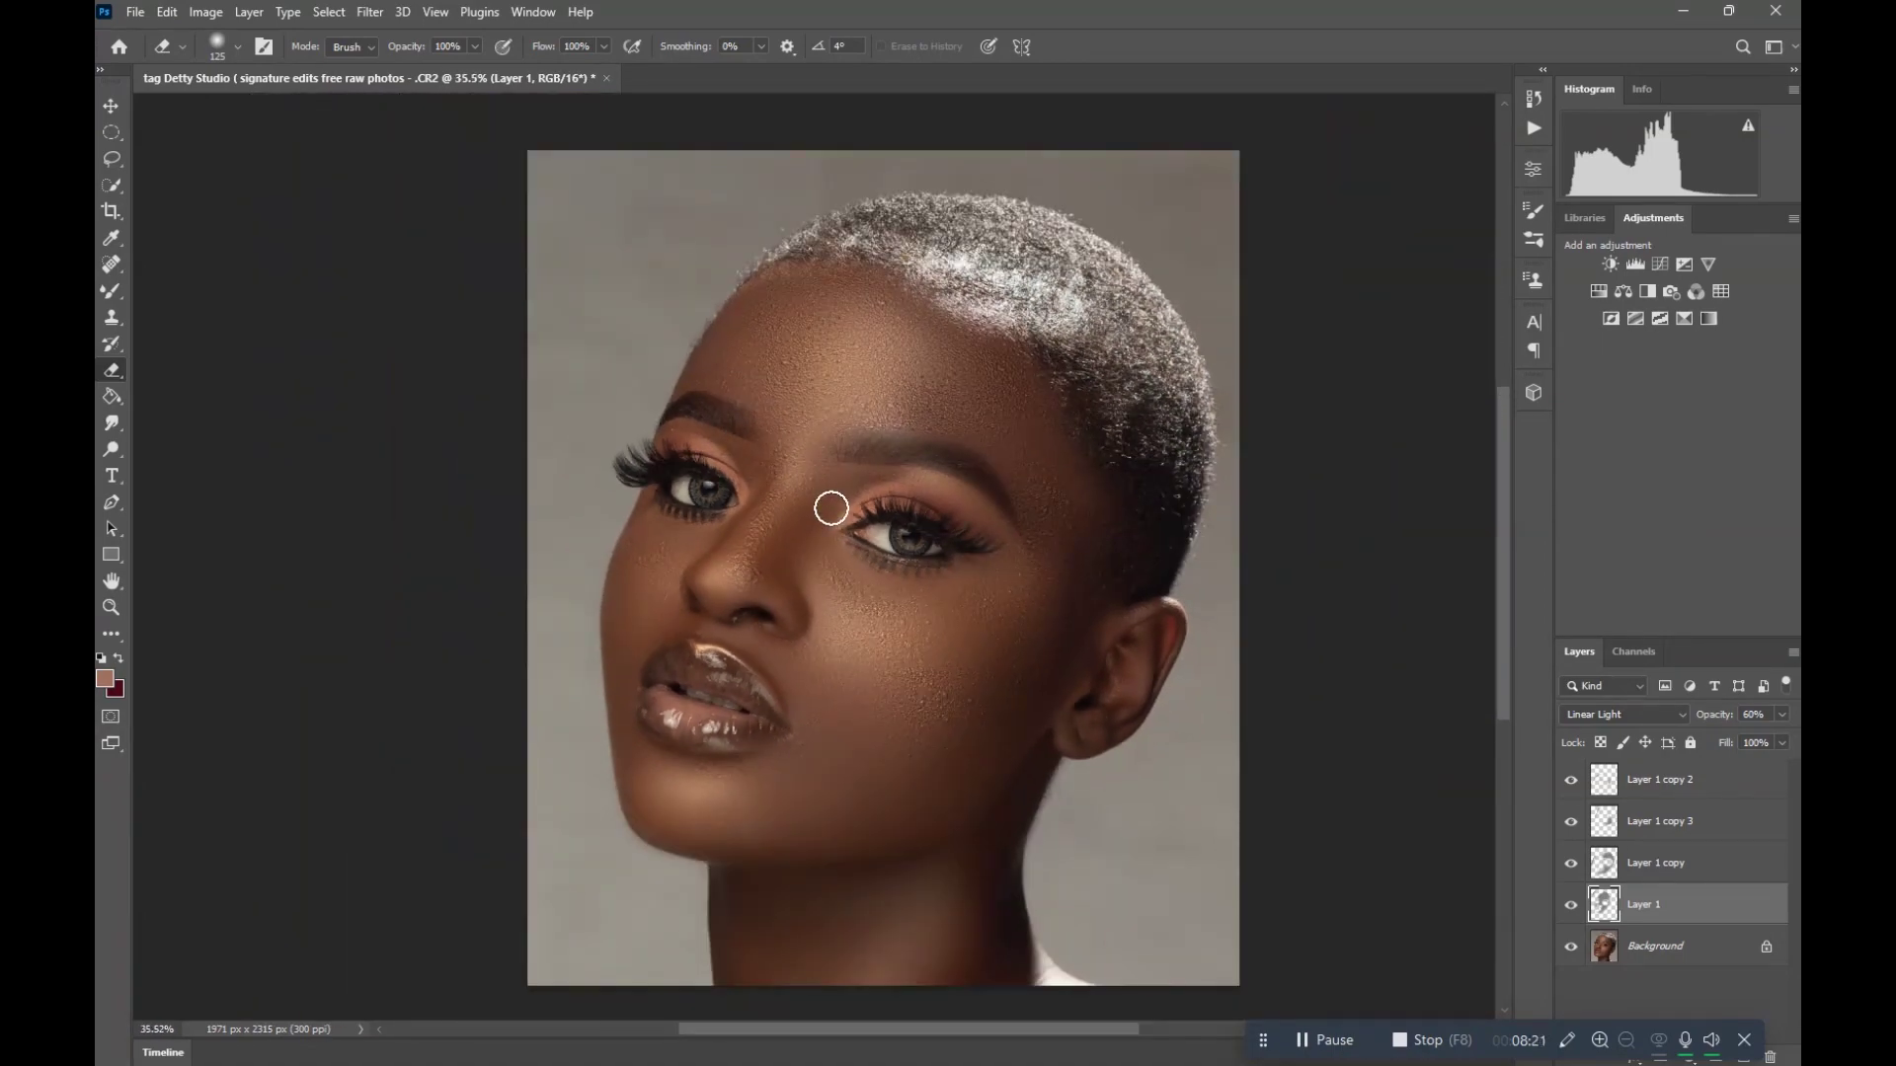
{"action": "scroll", "coordinate": [834, 511], "scroll_direction": "up", "scroll_amount": 3}
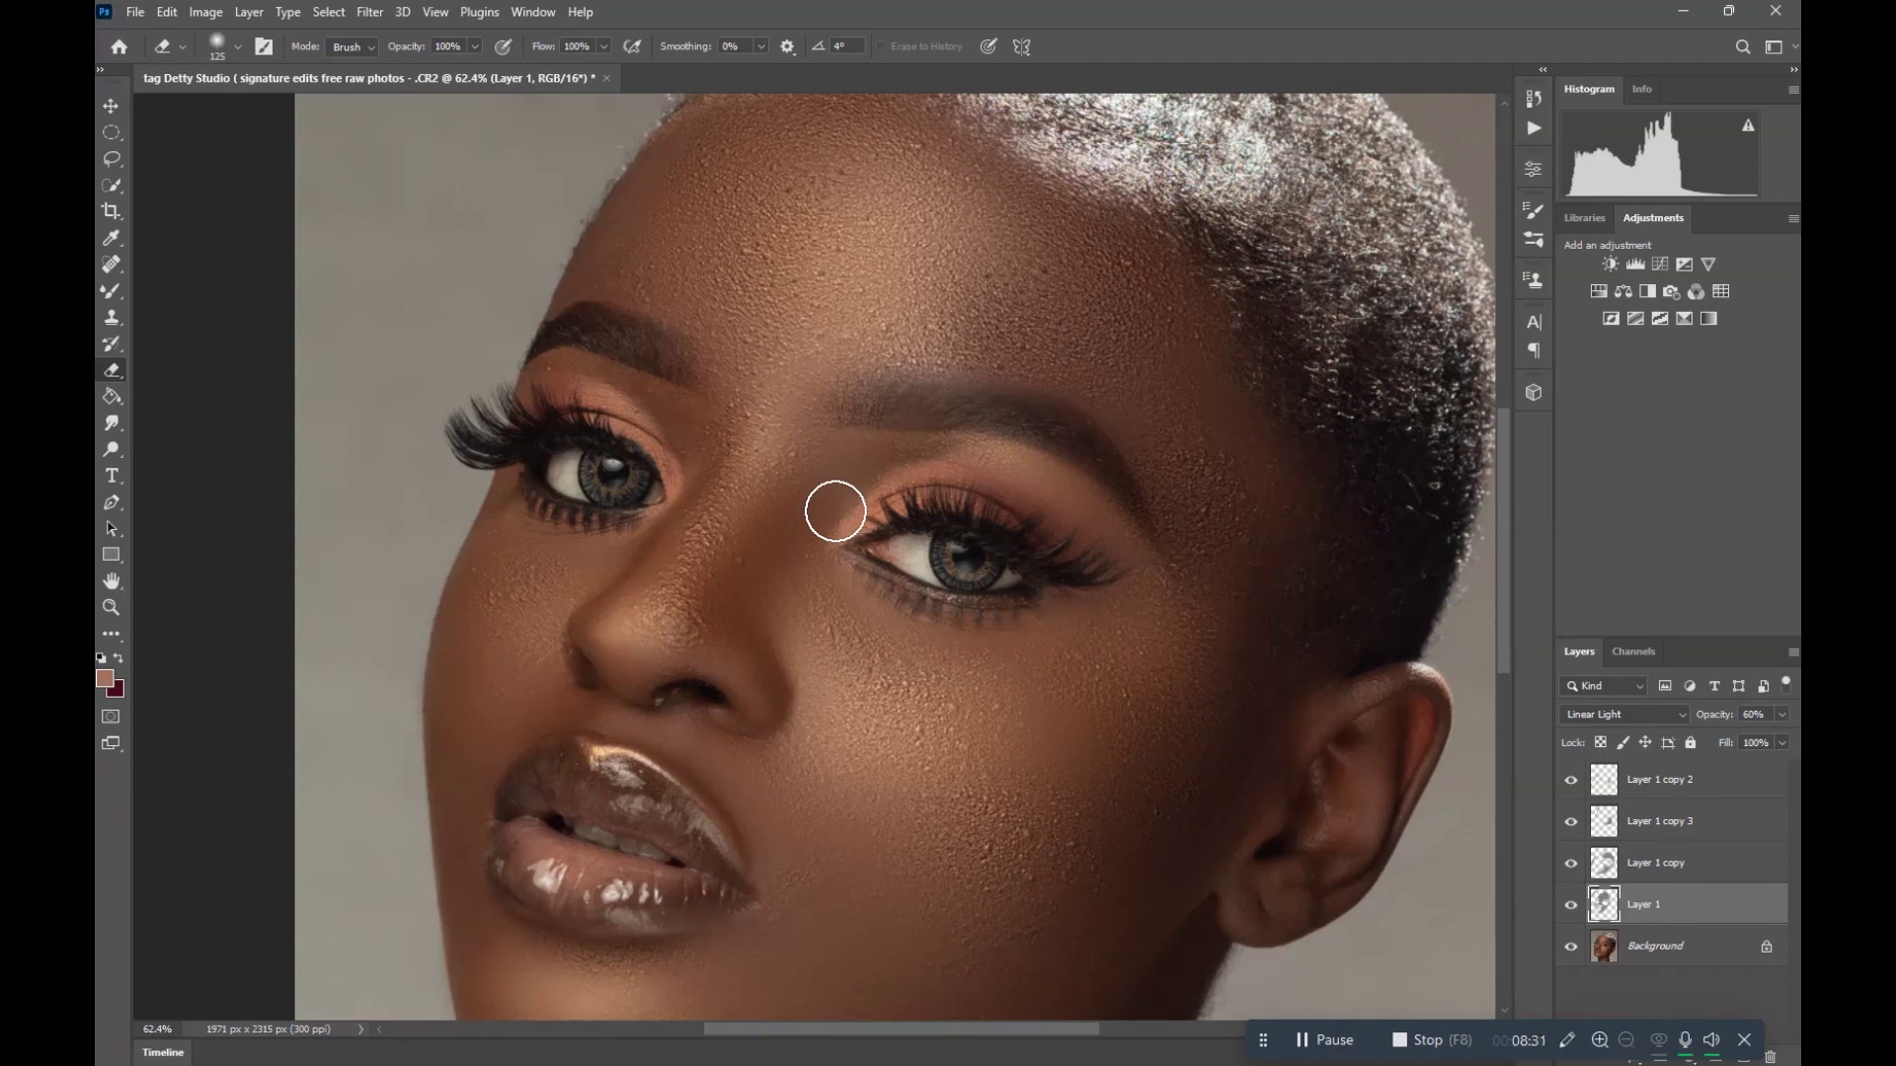
{"action": "scroll", "coordinate": [835, 512], "scroll_direction": "down", "scroll_amount": 5}
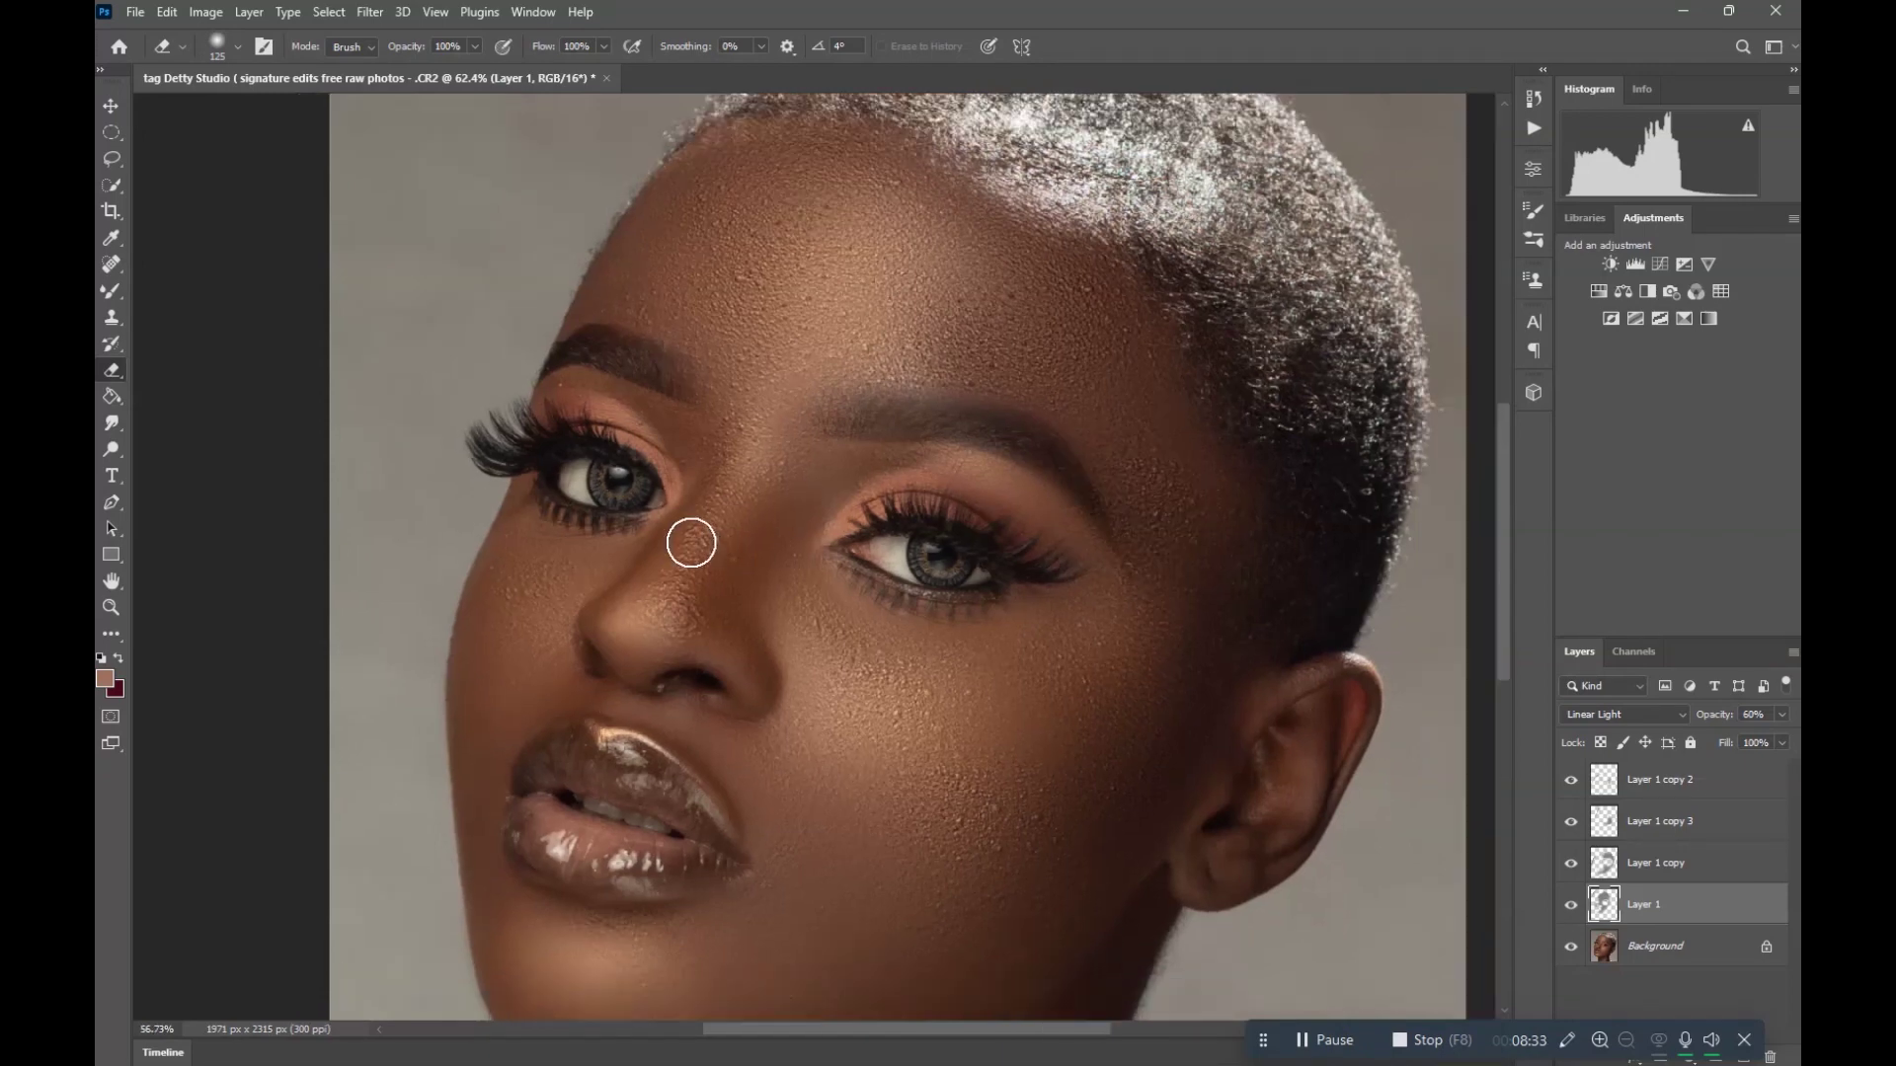
{"action": "scroll", "coordinate": [710, 593], "scroll_direction": "down", "scroll_amount": 1}
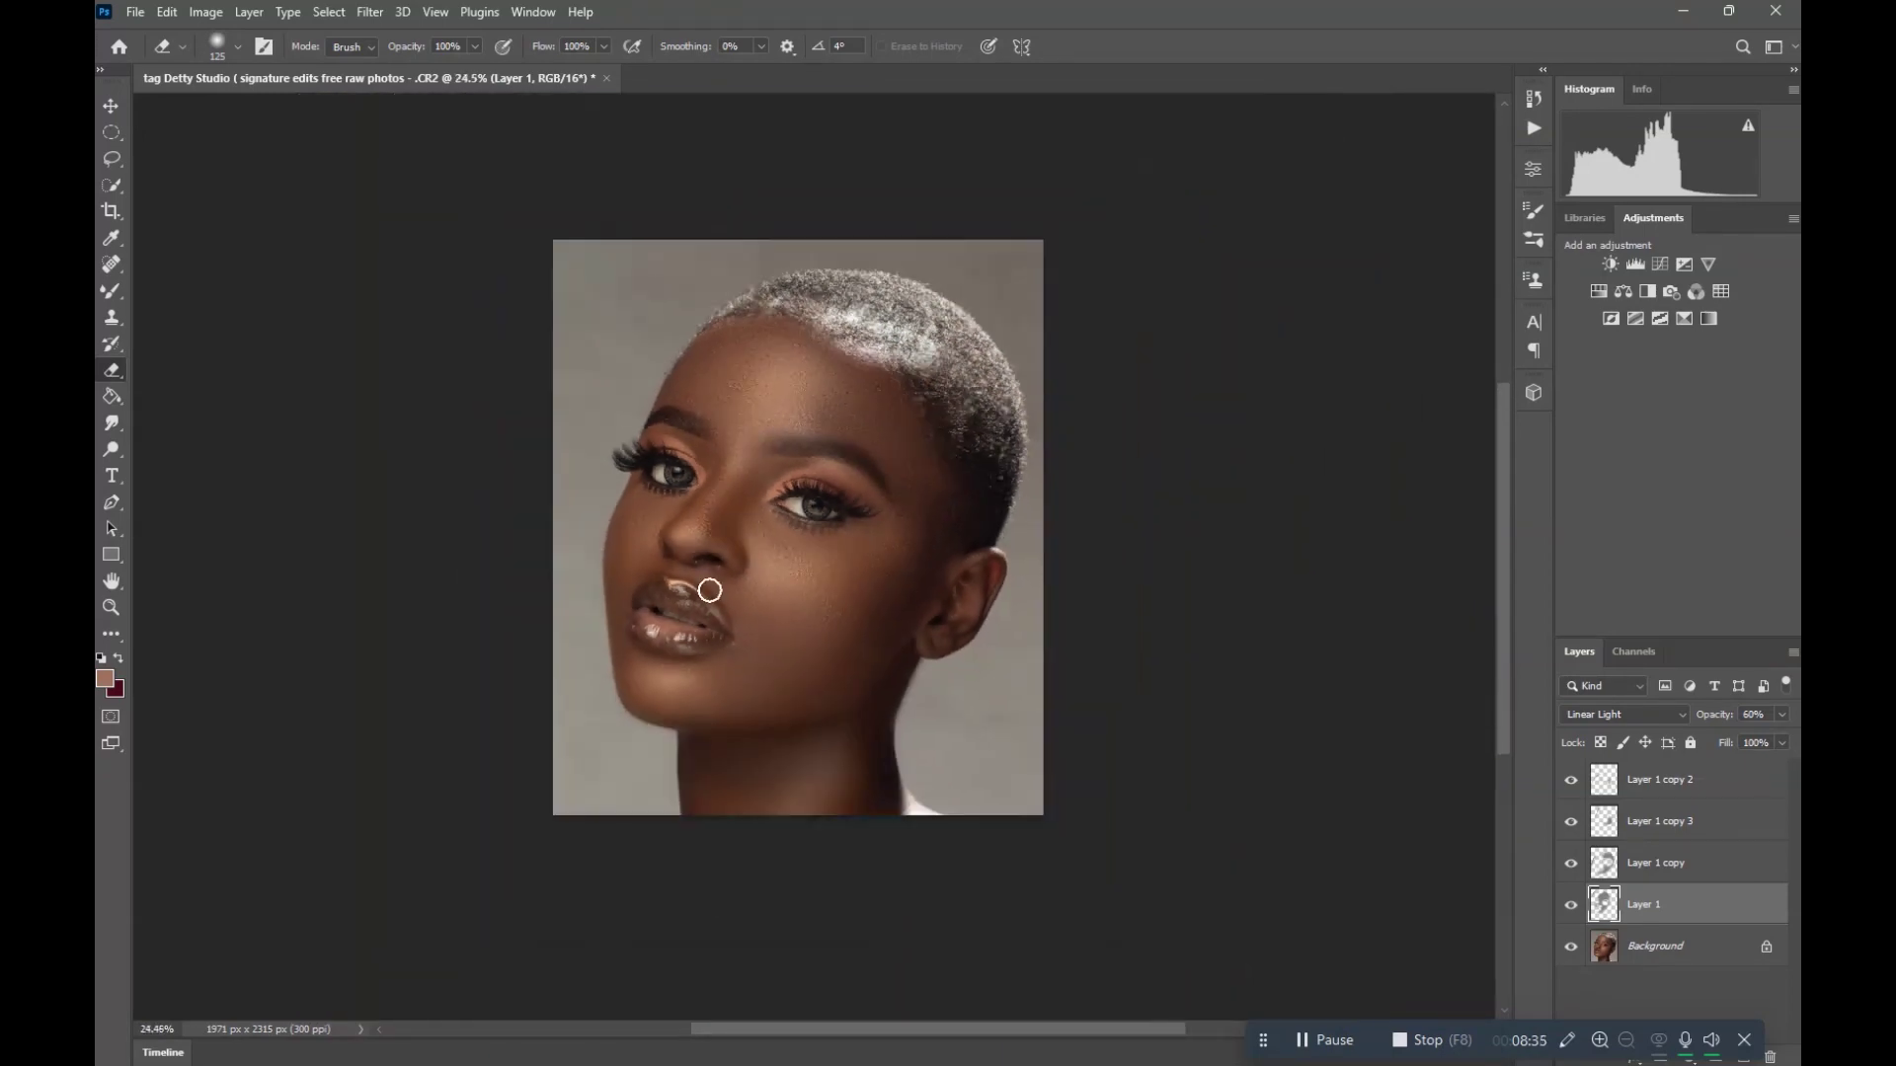
{"action": "scroll", "coordinate": [691, 599], "scroll_direction": "up", "scroll_amount": 3}
{"action": "scroll", "coordinate": [695, 585], "scroll_direction": "down", "scroll_amount": 4}
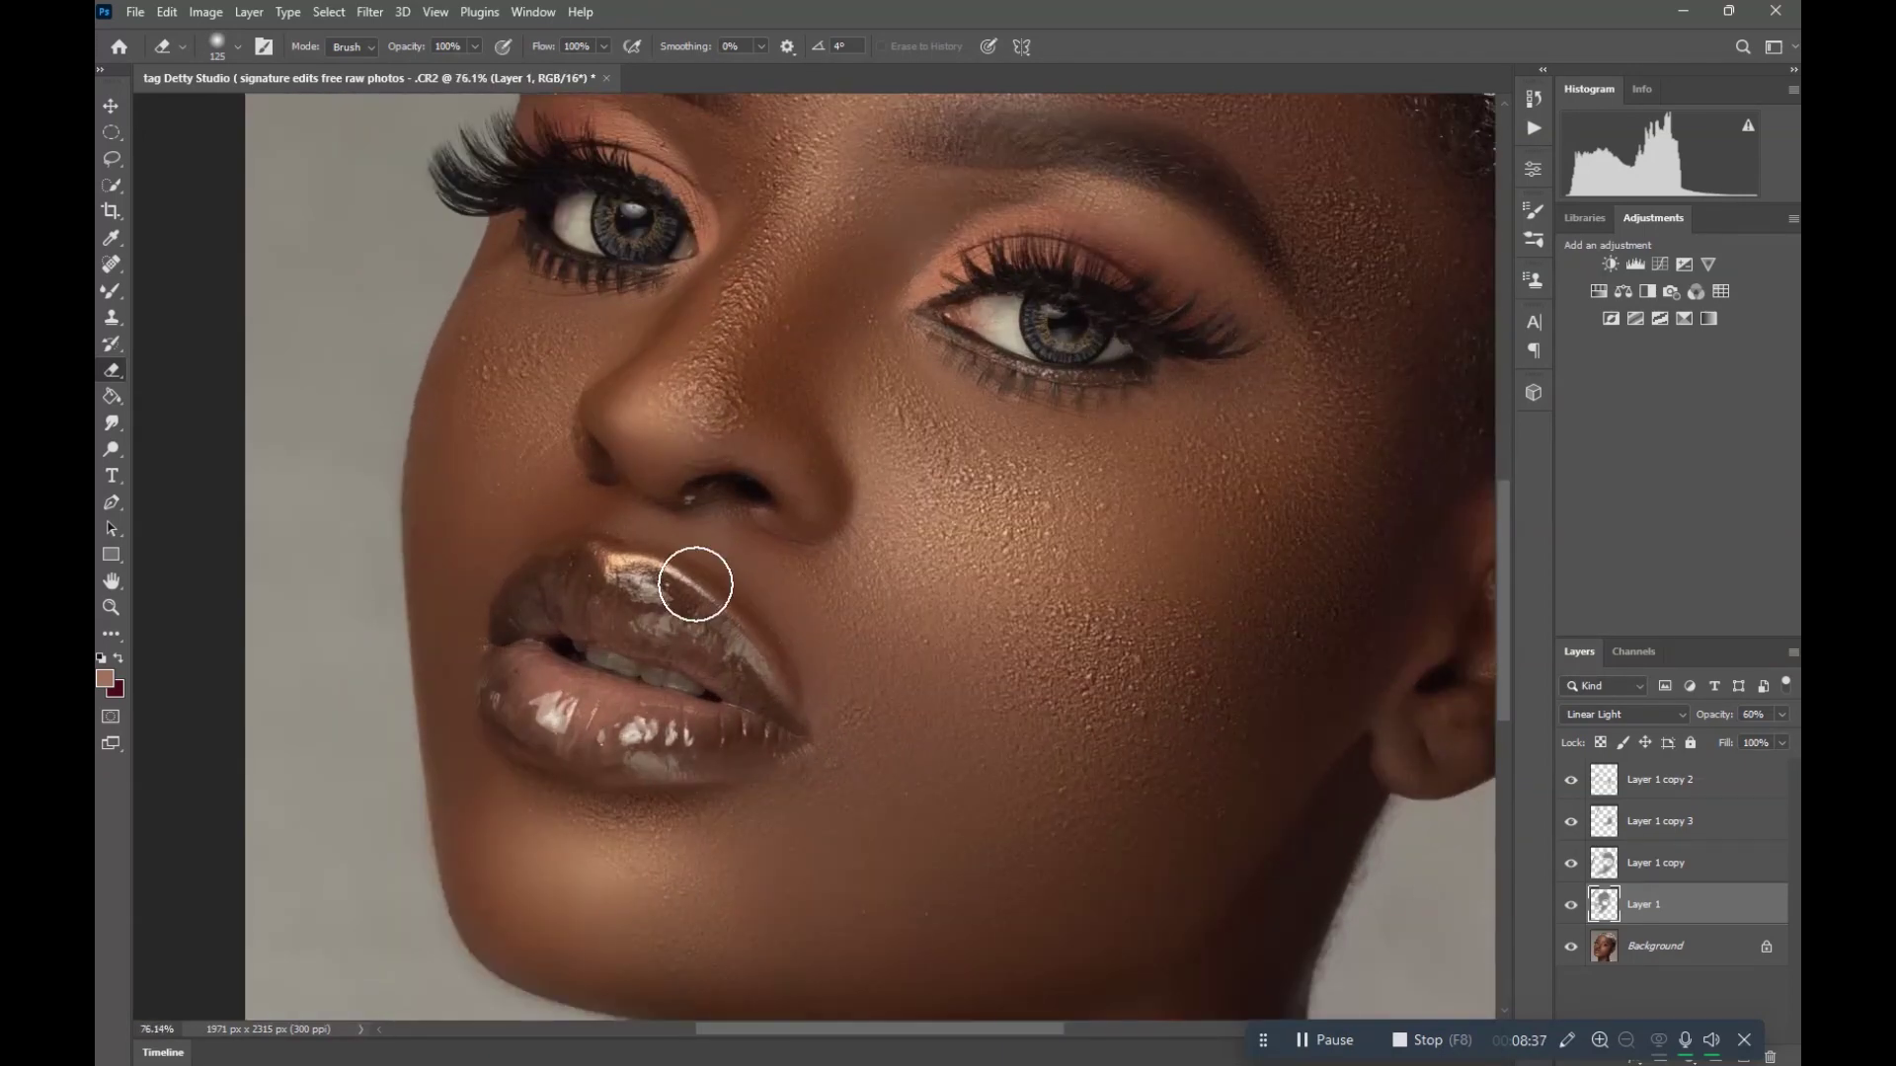